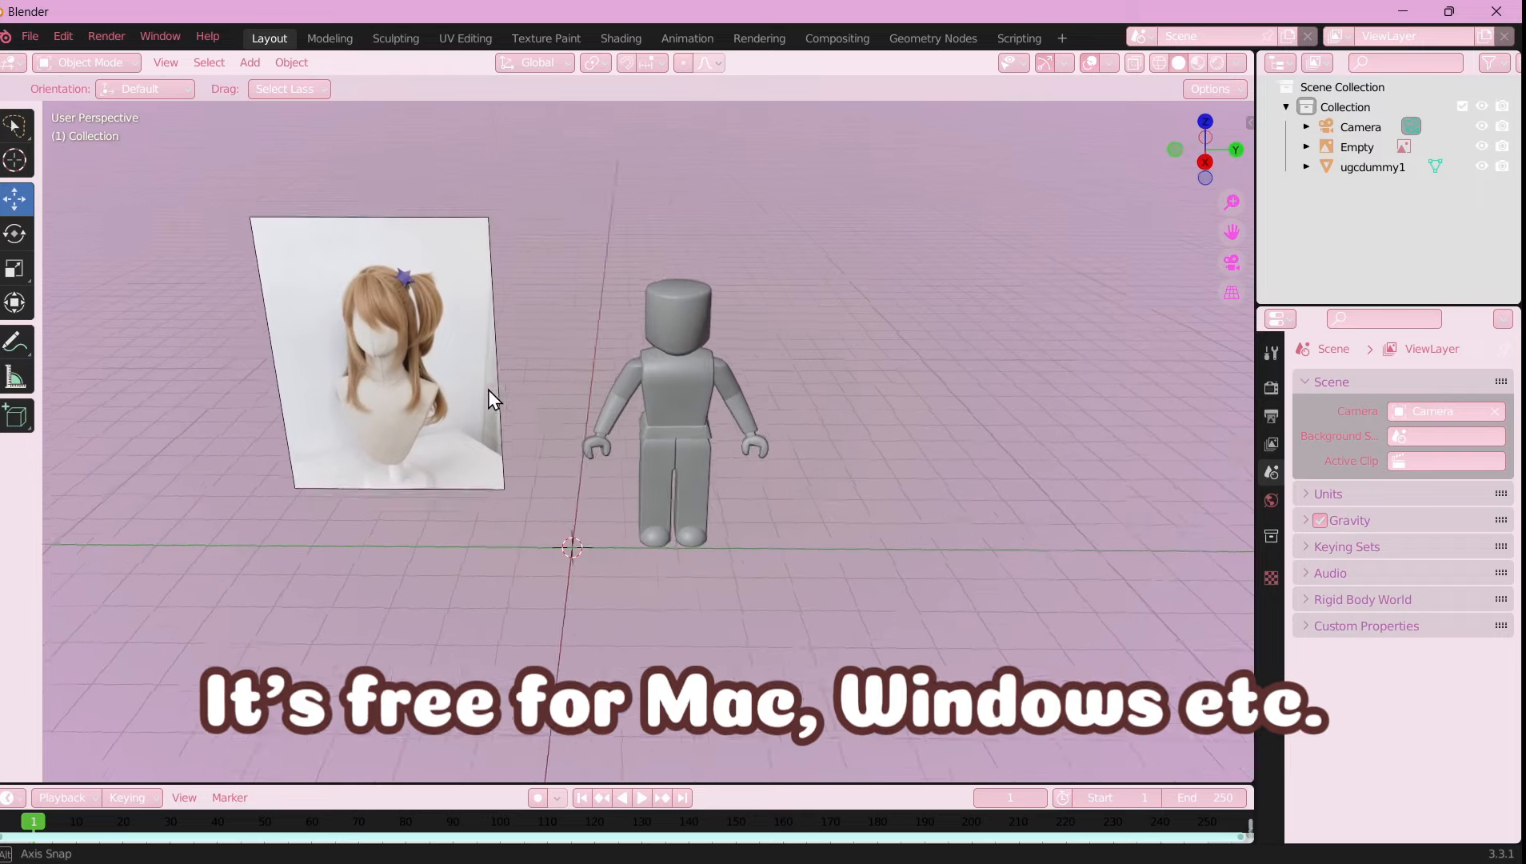
- Add a Path curve in the right orthographic view and move it along the Y axis toward the wig reference image
{"action": "left_click", "coordinate": [1206, 163]}
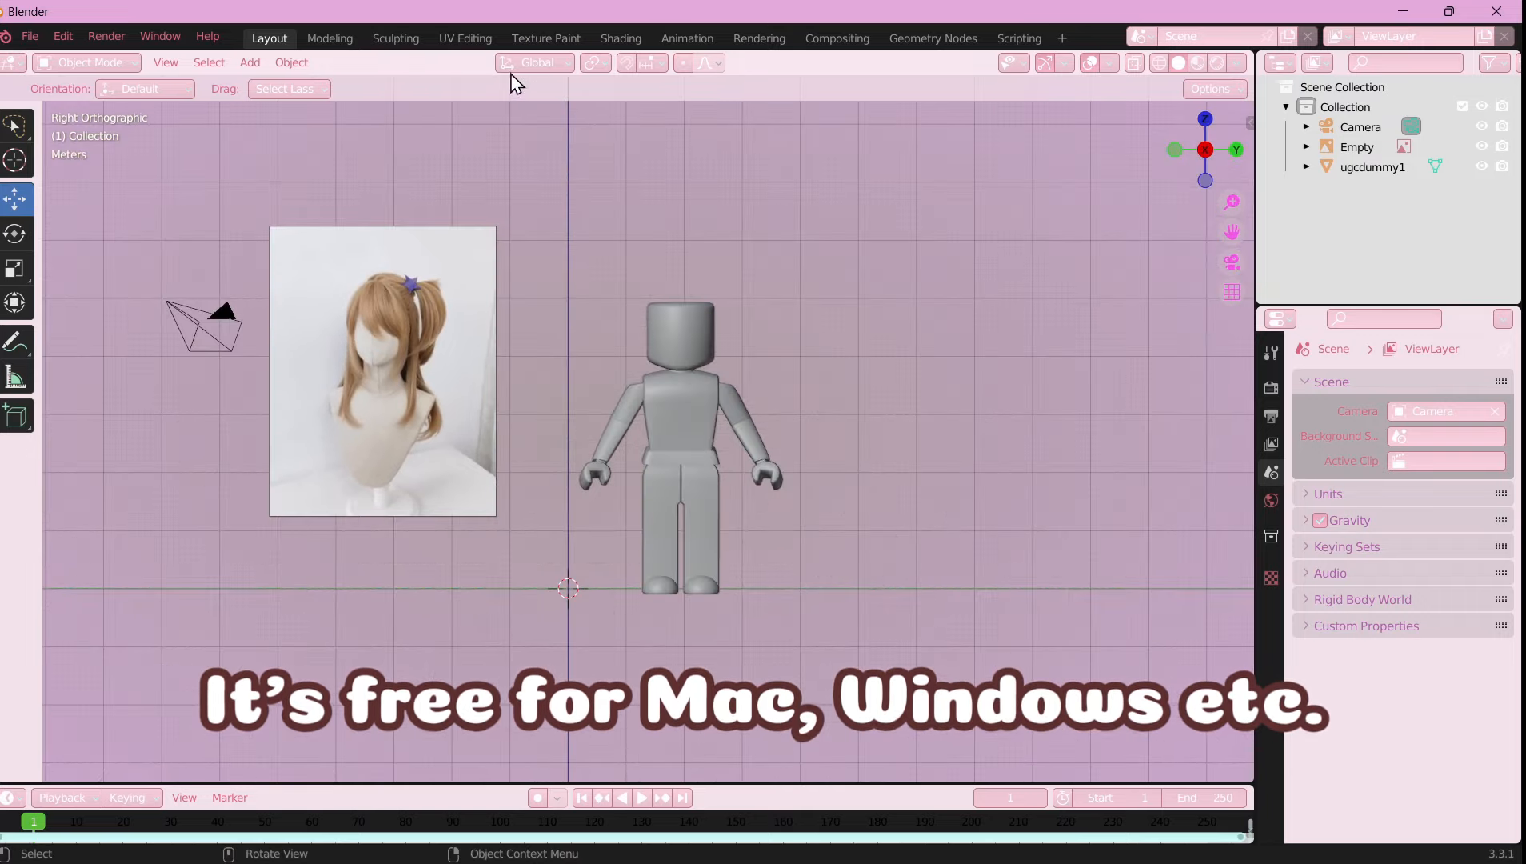
{"action": "left_click", "coordinate": [250, 63]}
{"action": "mouse_move", "coordinate": [328, 100]}
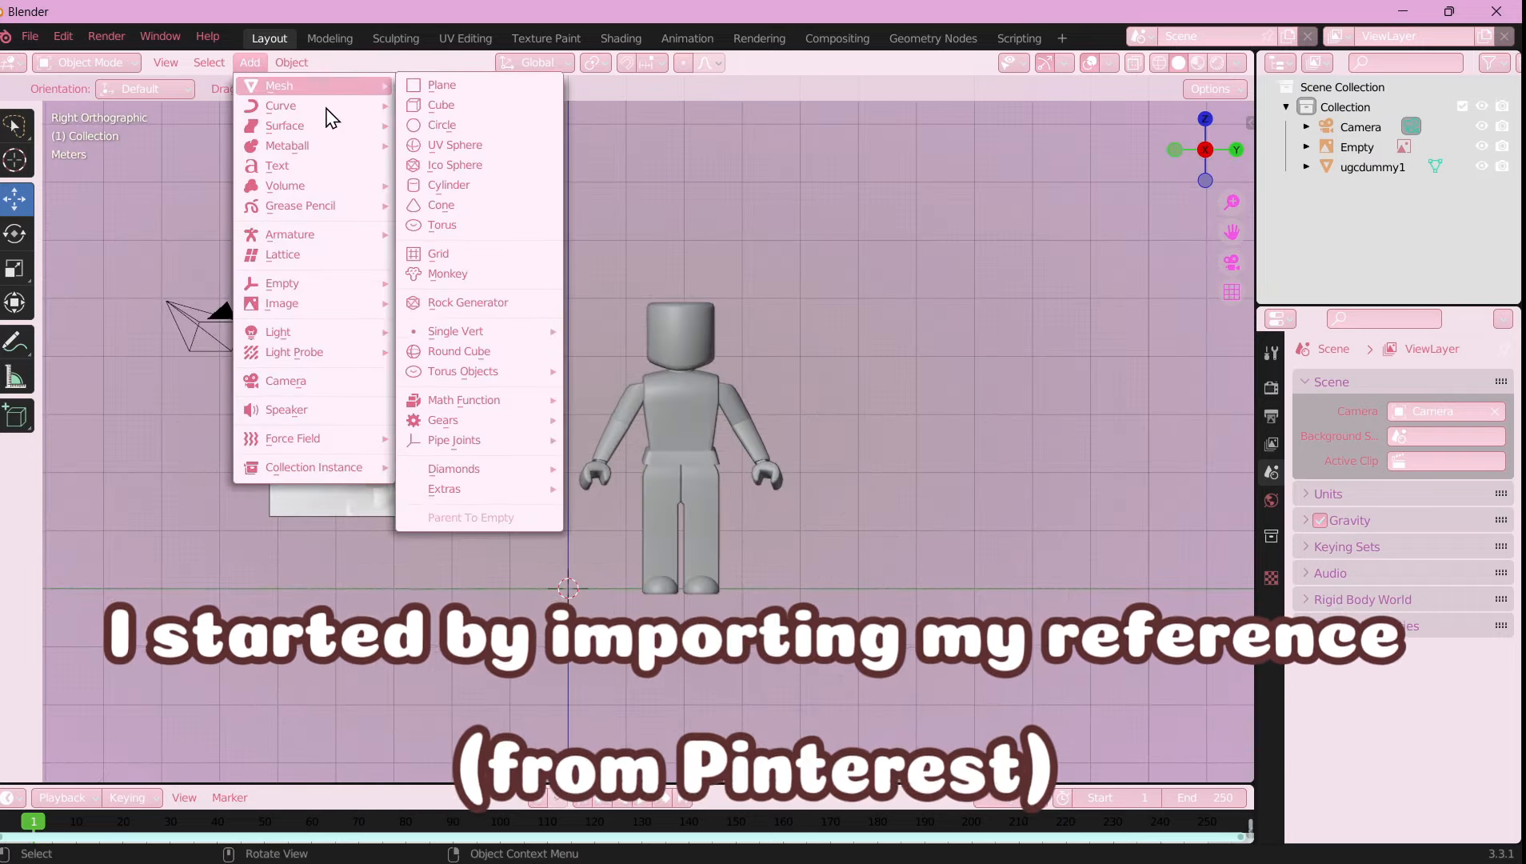
{"action": "left_click", "coordinate": [440, 196]}
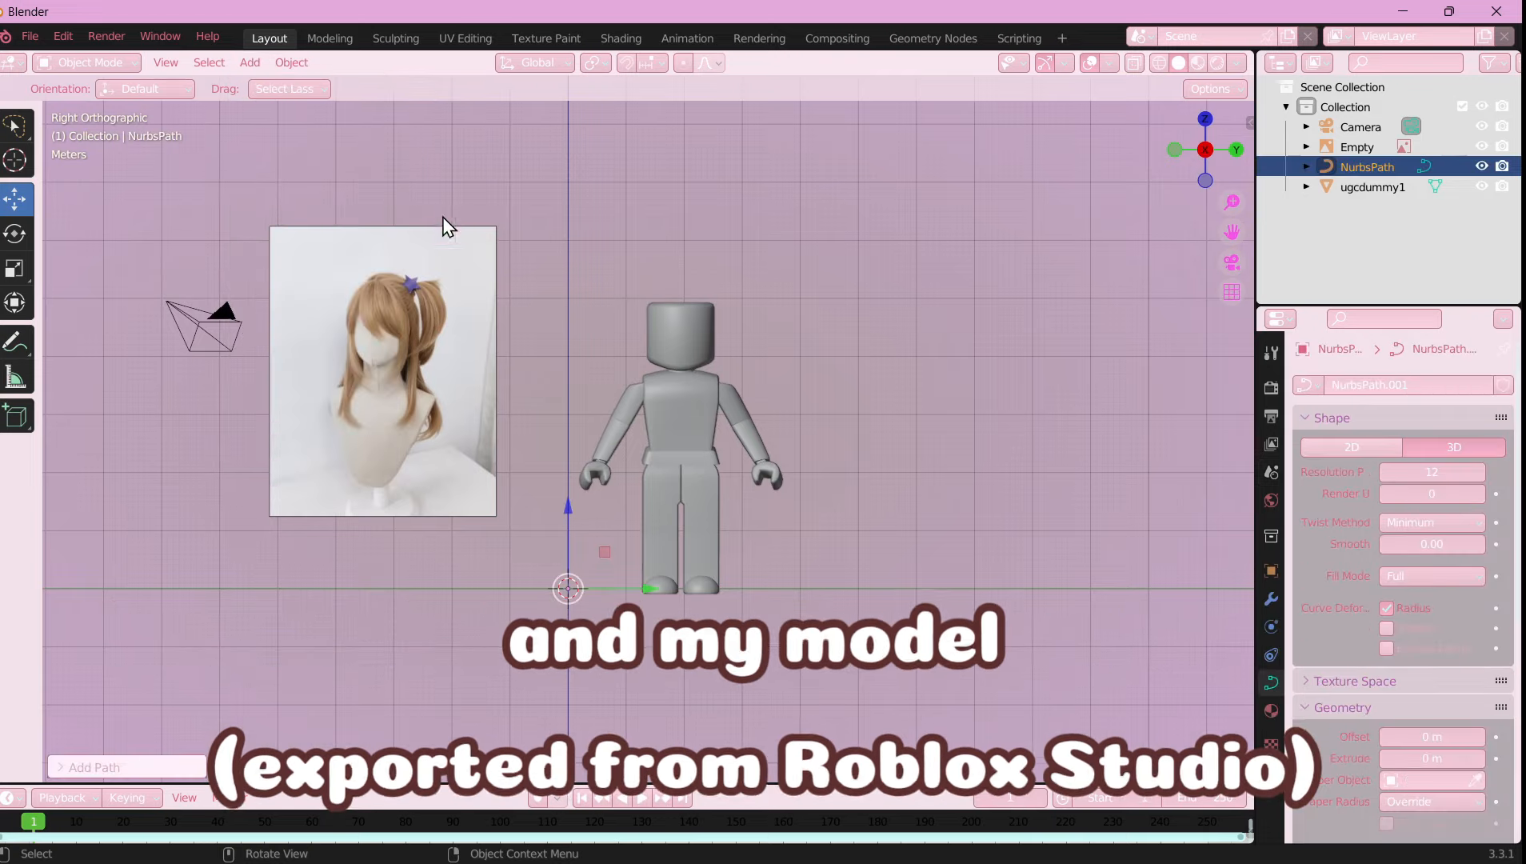
{"action": "left_click_drag", "start_coordinate": [612, 592], "coordinate": [558, 595]}
{"action": "left_click", "coordinate": [549, 466]}
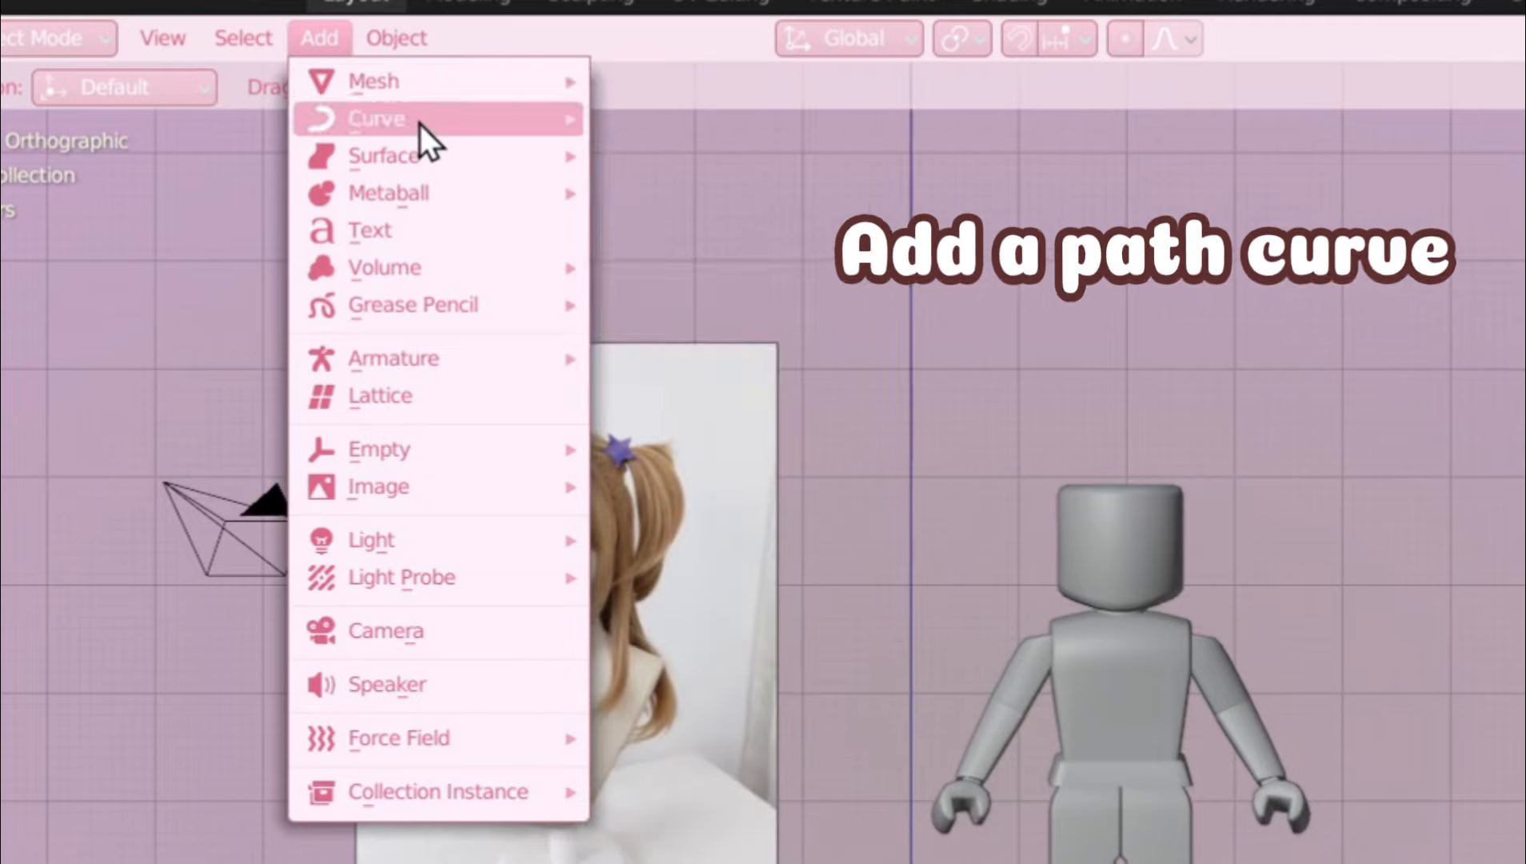
{"action": "mouse_move", "coordinate": [469, 121]}
{"action": "left_click", "coordinate": [673, 290]}
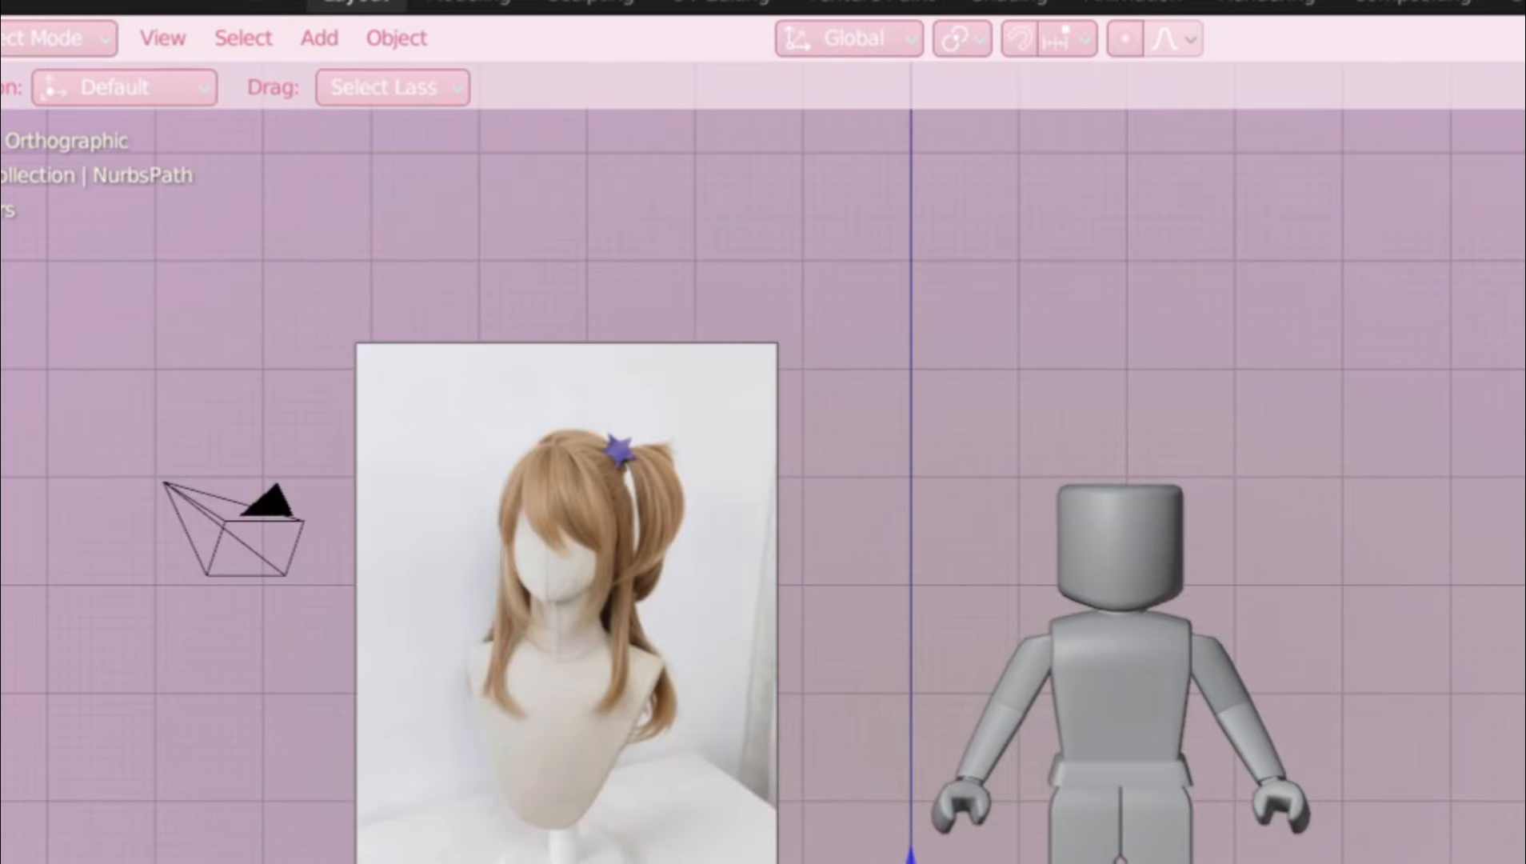
- Add a mesh plane and move it along the X axis, away from the dummy and the path
{"action": "left_click", "coordinate": [324, 34]}
{"action": "mouse_move", "coordinate": [432, 64]}
{"action": "left_click", "coordinate": [724, 61]}
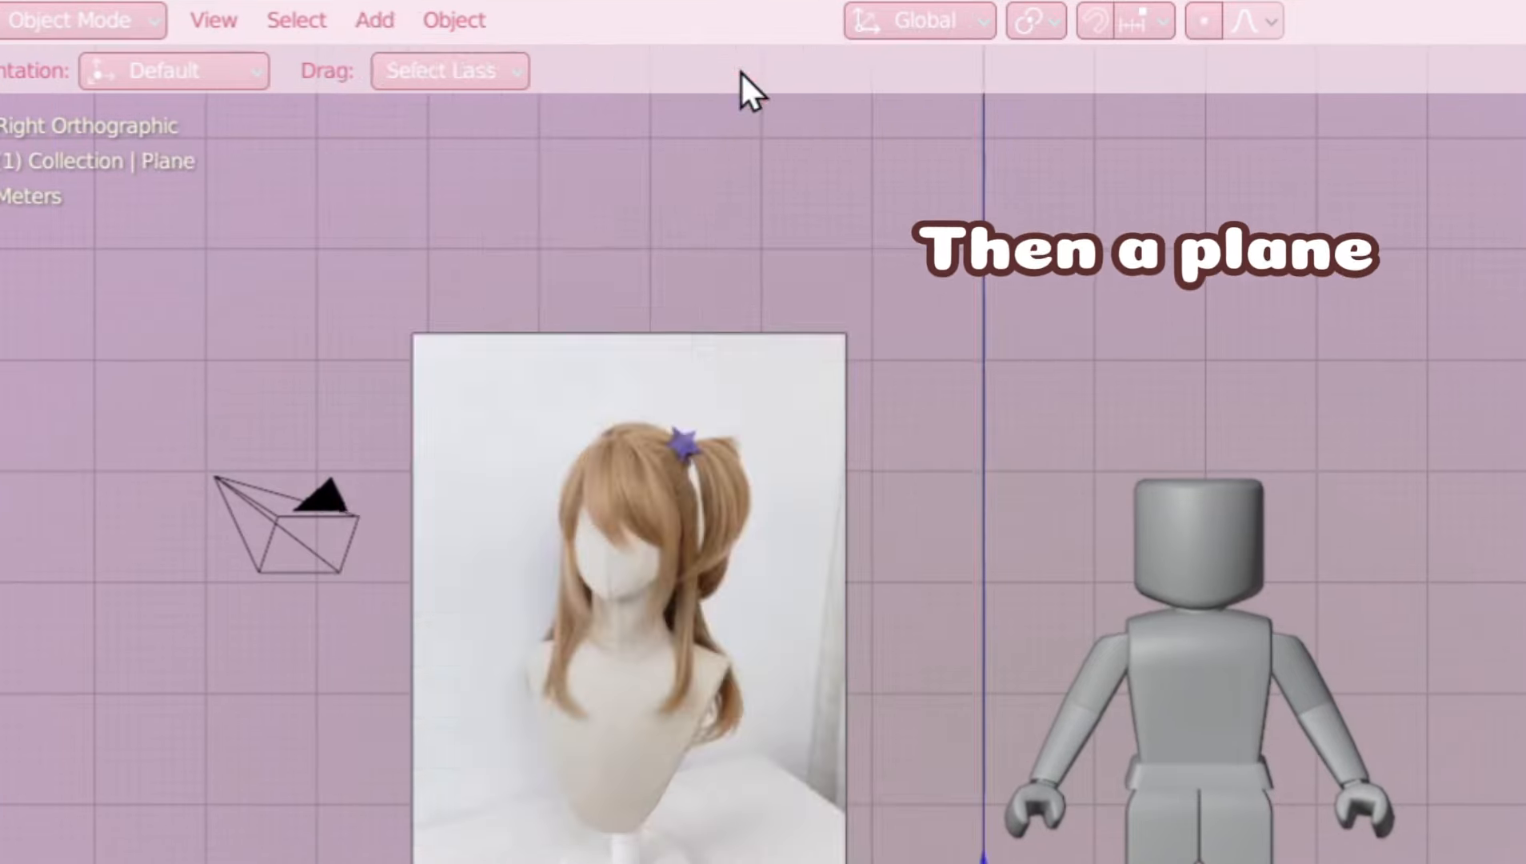
{"action": "left_click", "coordinate": [1204, 119]}
{"action": "left_click_drag", "start_coordinate": [661, 482], "coordinate": [910, 511]}
- Merge the two vertices on the plane's positive-X side at their center to form a triangle
{"action": "scroll", "coordinate": [906, 526], "scroll_direction": "up", "scroll_amount": 6}
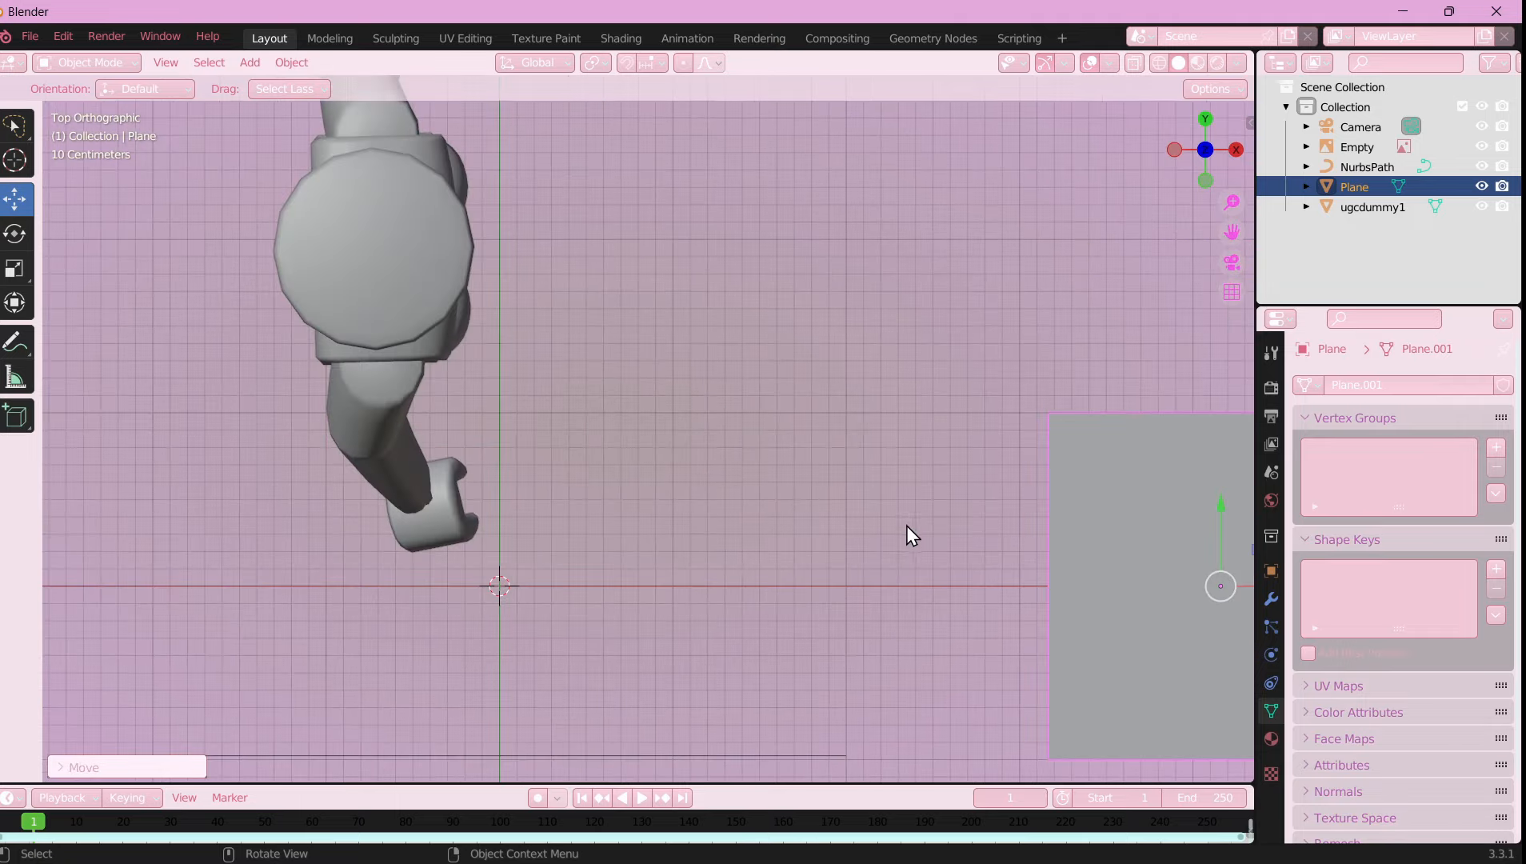
{"action": "middle_click_drag", "start_coordinate": [906, 526], "coordinate": [821, 493], "text": "shift"}
{"action": "key", "text": "KP_Decimal"}
{"action": "key", "text": "Tab"}
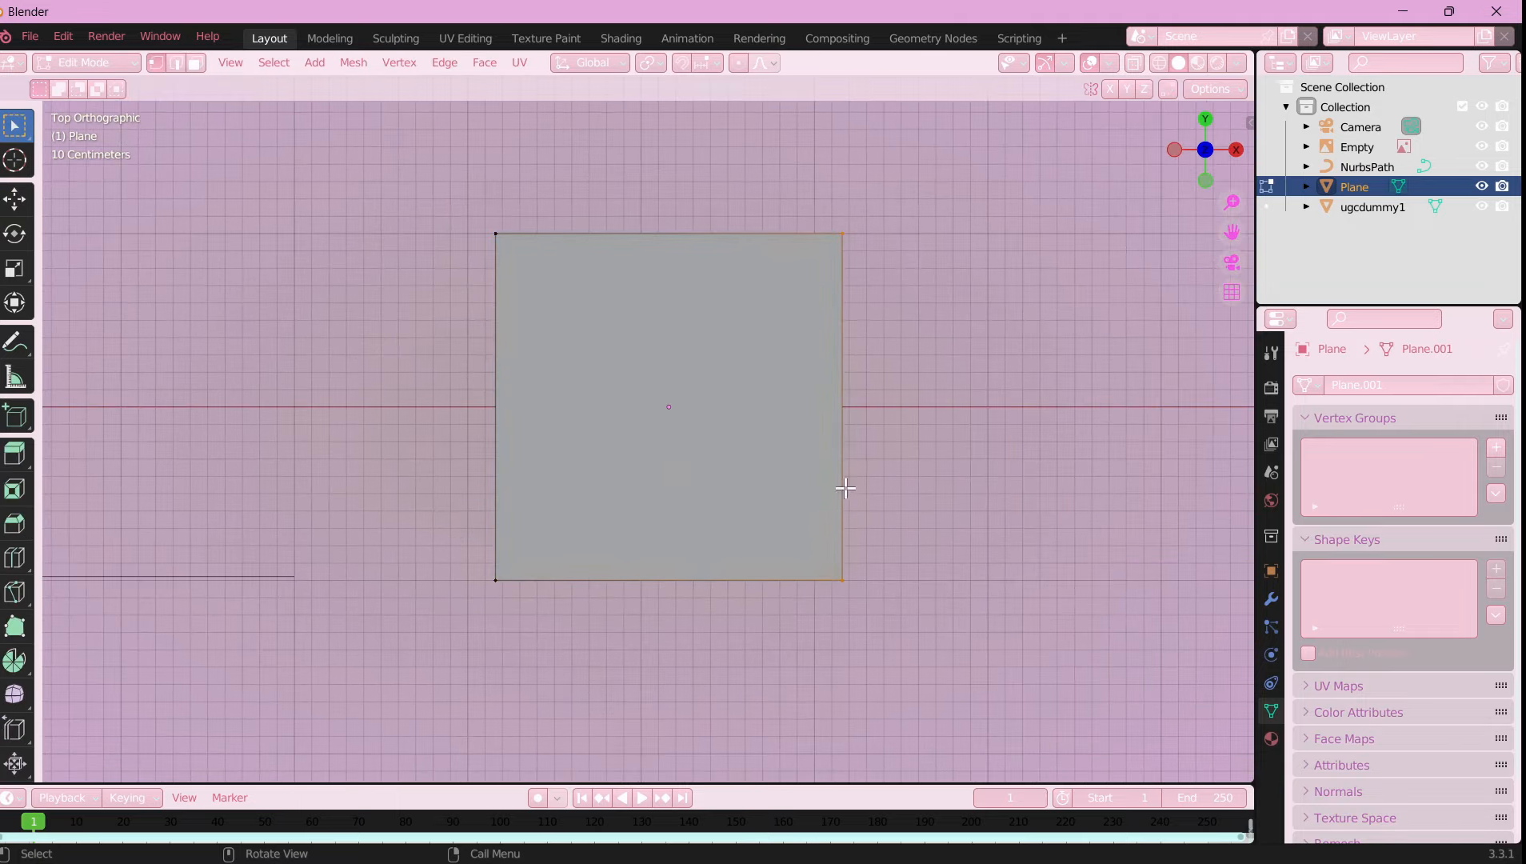
{"action": "right_click", "coordinate": [845, 488]}
{"action": "right_click", "coordinate": [845, 488]}
{"action": "right_click", "coordinate": [848, 456]}
{"action": "mouse_move", "coordinate": [824, 692]}
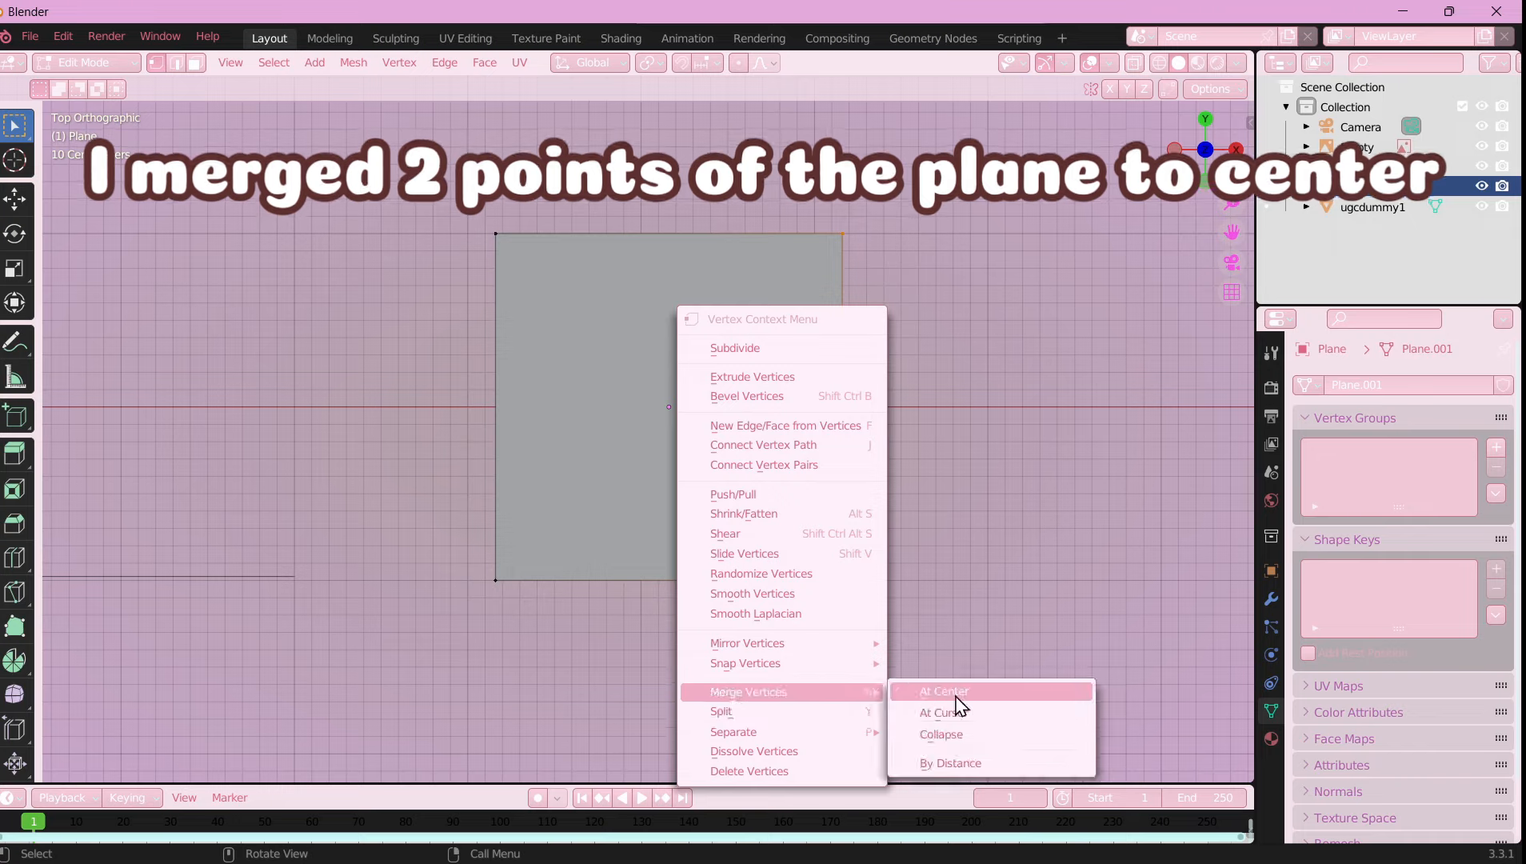
{"action": "left_click", "coordinate": [956, 696]}
- Move the triangle's tip about 1.3 m toward the base along X and scale the base edge to about 0.7
{"action": "key", "text": "g"}
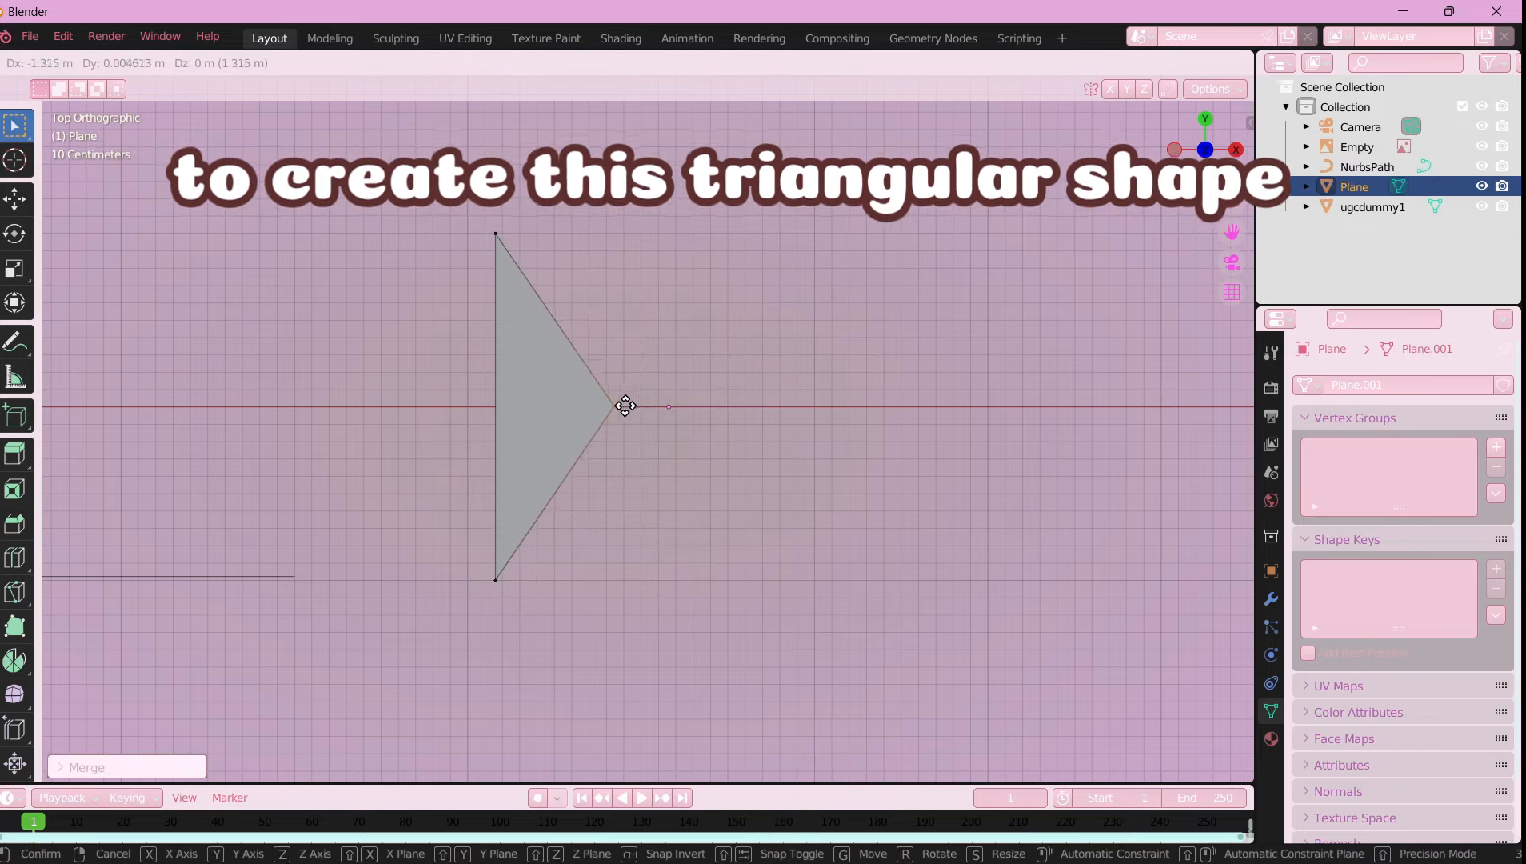
{"action": "left_click", "coordinate": [624, 406]}
{"action": "key", "text": "s"}
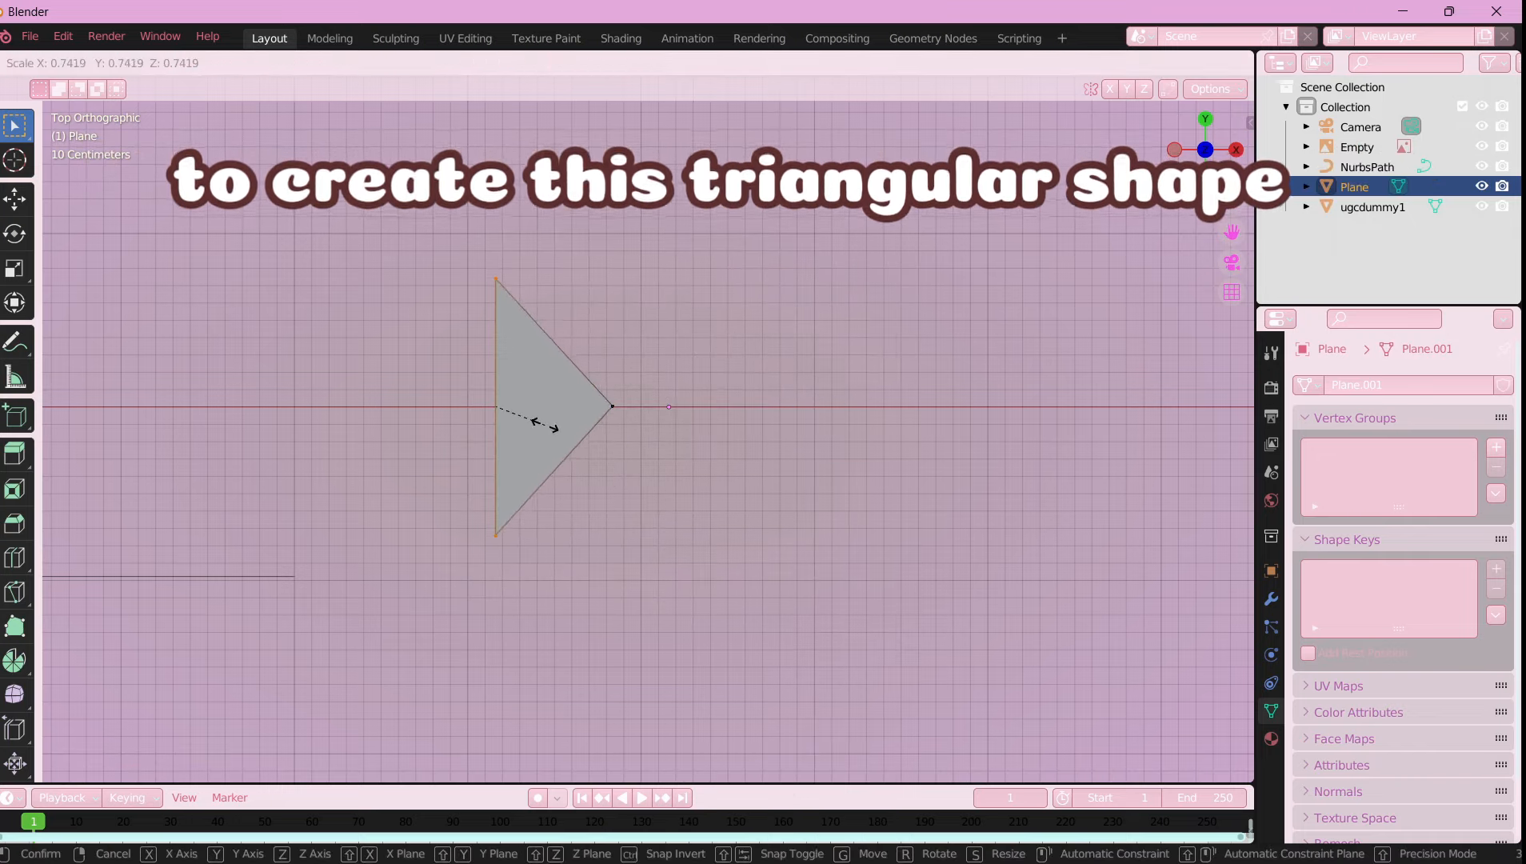
{"action": "left_click", "coordinate": [541, 424]}
- Shift the triangle's base edge slightly toward its tip and return to Object Mode
{"action": "key", "text": "c"}
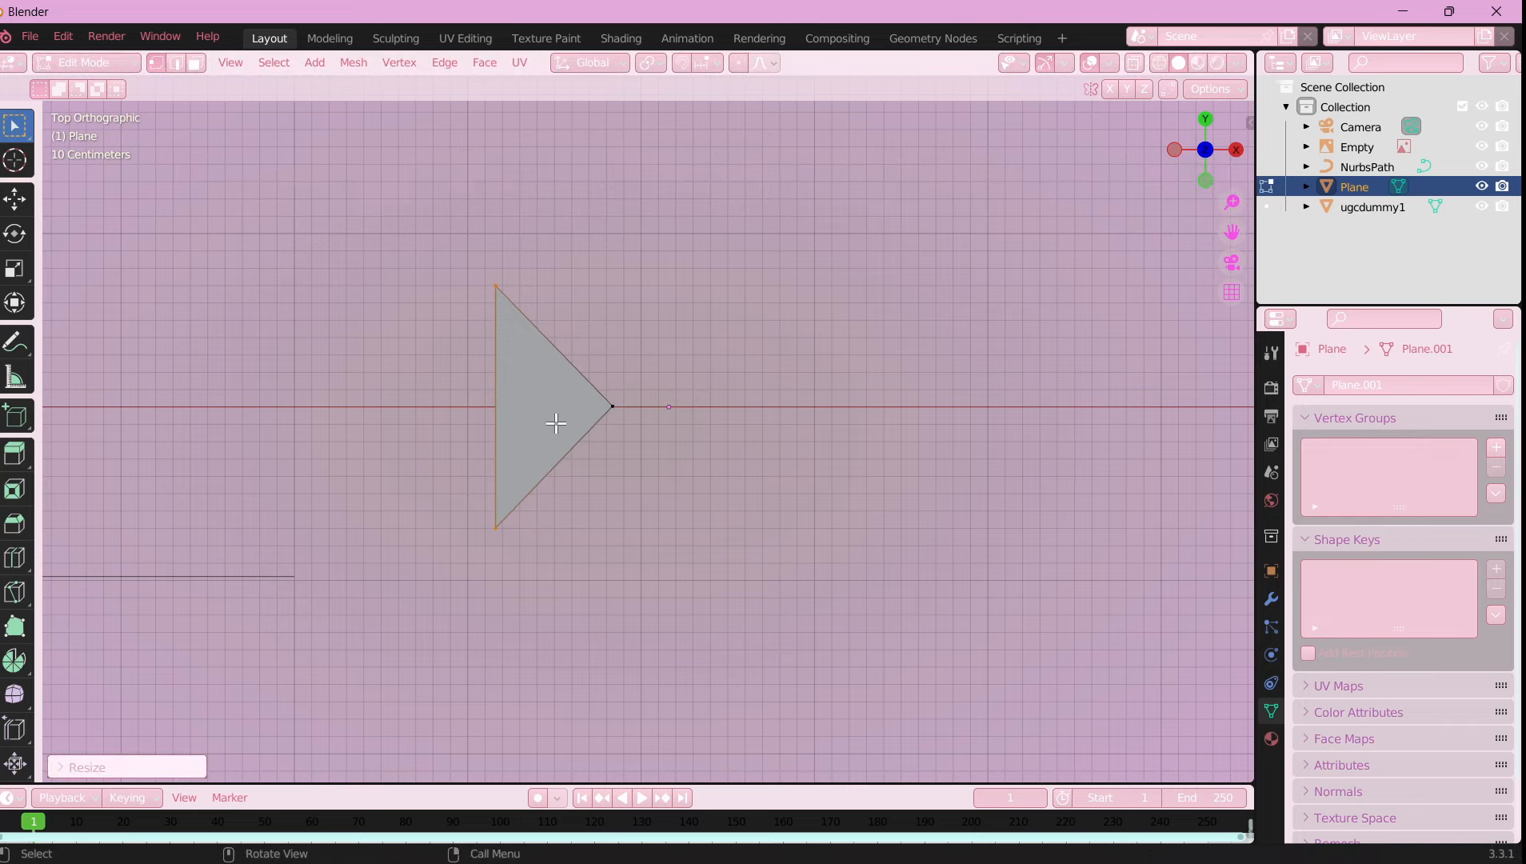
{"action": "key", "text": "g"}
{"action": "left_click", "coordinate": [584, 424]}
{"action": "key", "text": "Tab"}
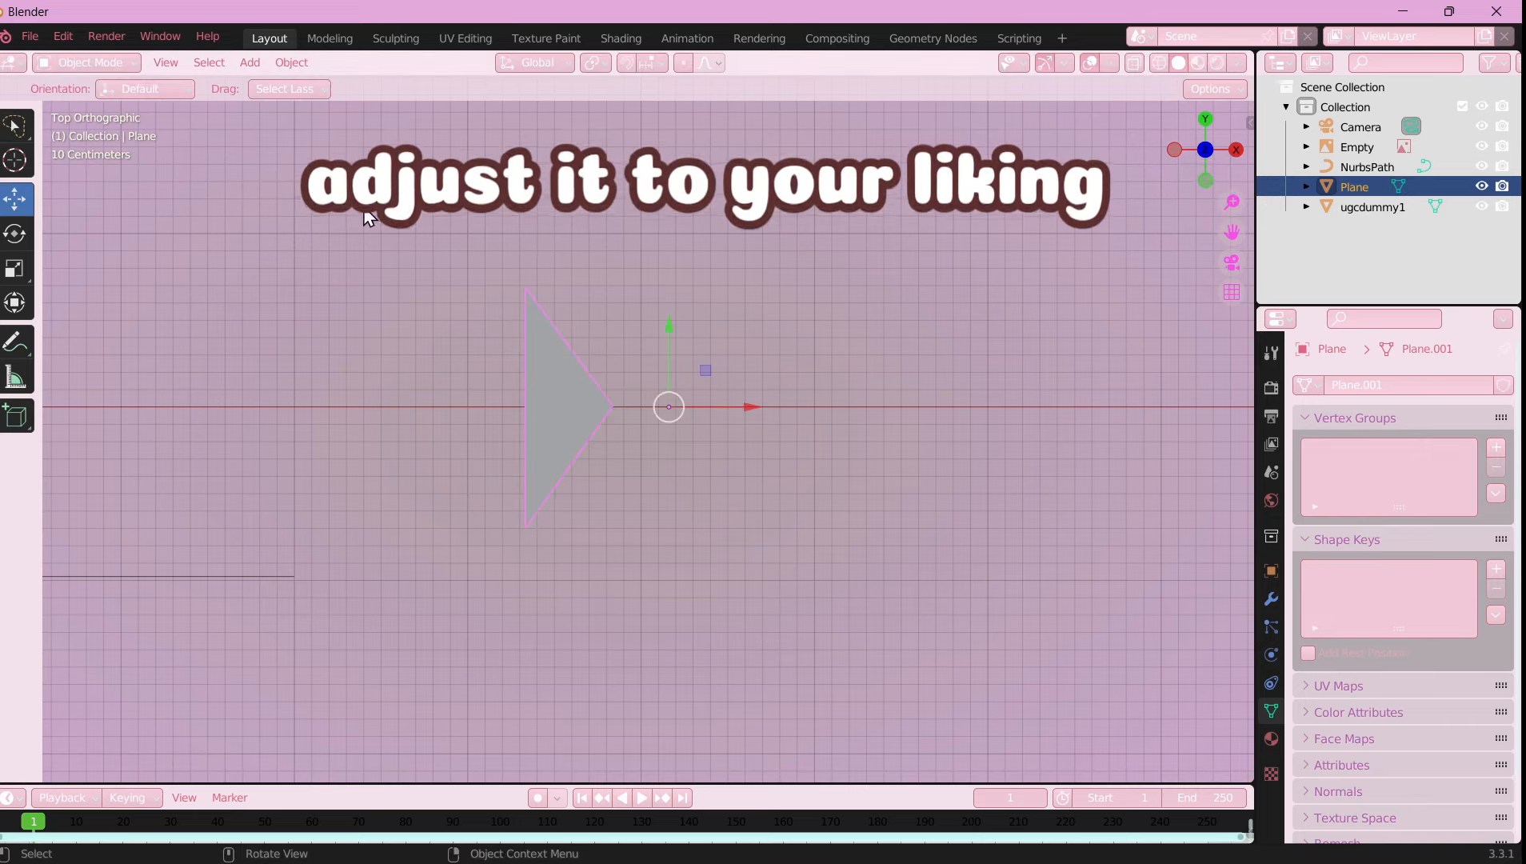
- Convert the triangle mesh to a curve
{"action": "left_click", "coordinate": [291, 62]}
{"action": "mouse_move", "coordinate": [364, 666]}
{"action": "left_click", "coordinate": [552, 648]}
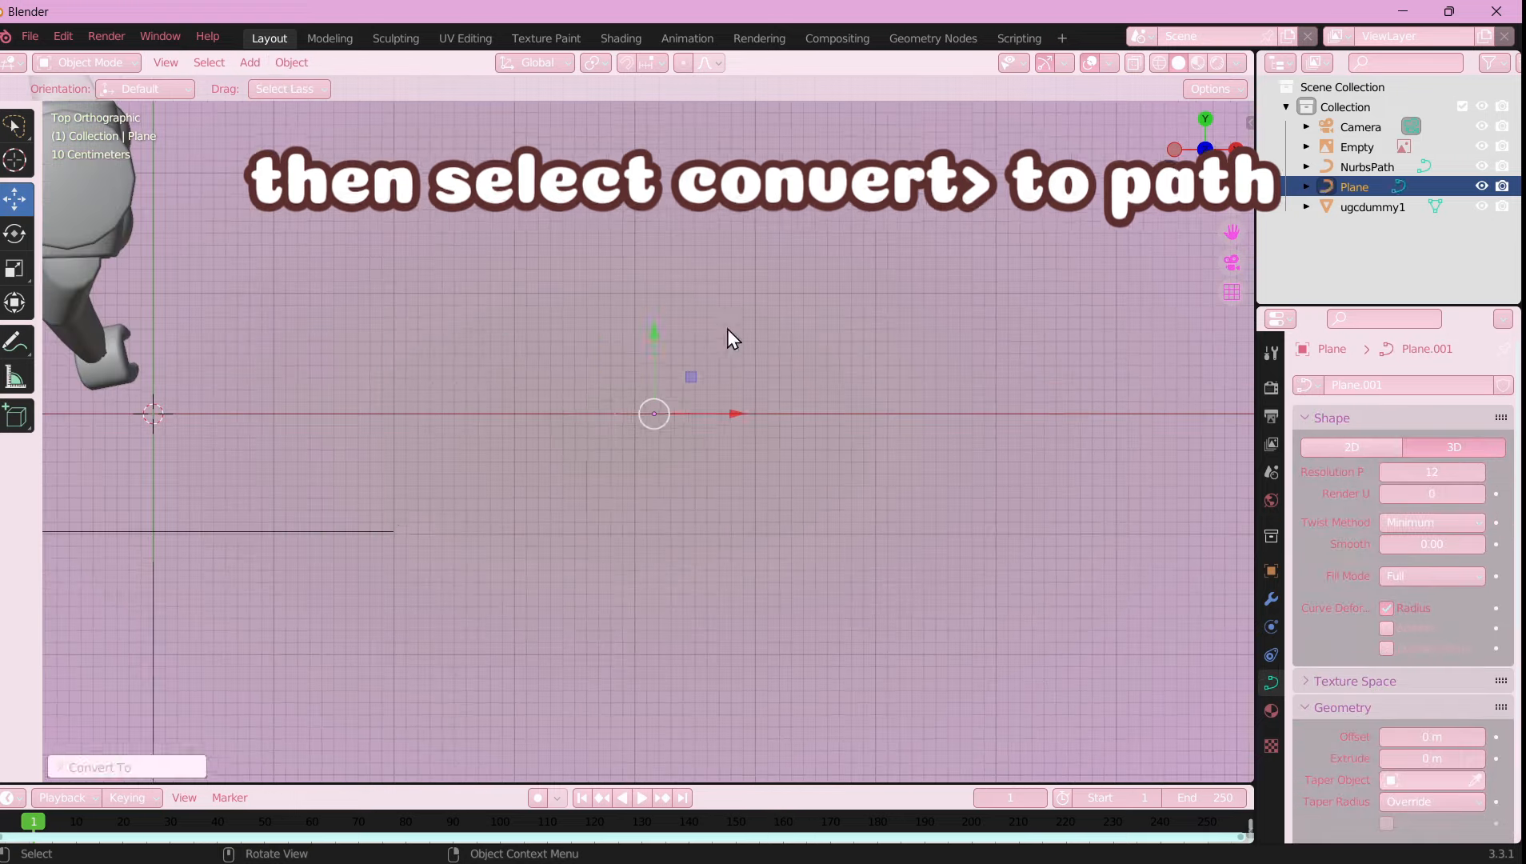
- Set the path's bevel type to Object and pick the triangle curve as its bevel object
{"action": "scroll", "coordinate": [1440, 579], "scroll_direction": "down", "scroll_amount": 5}
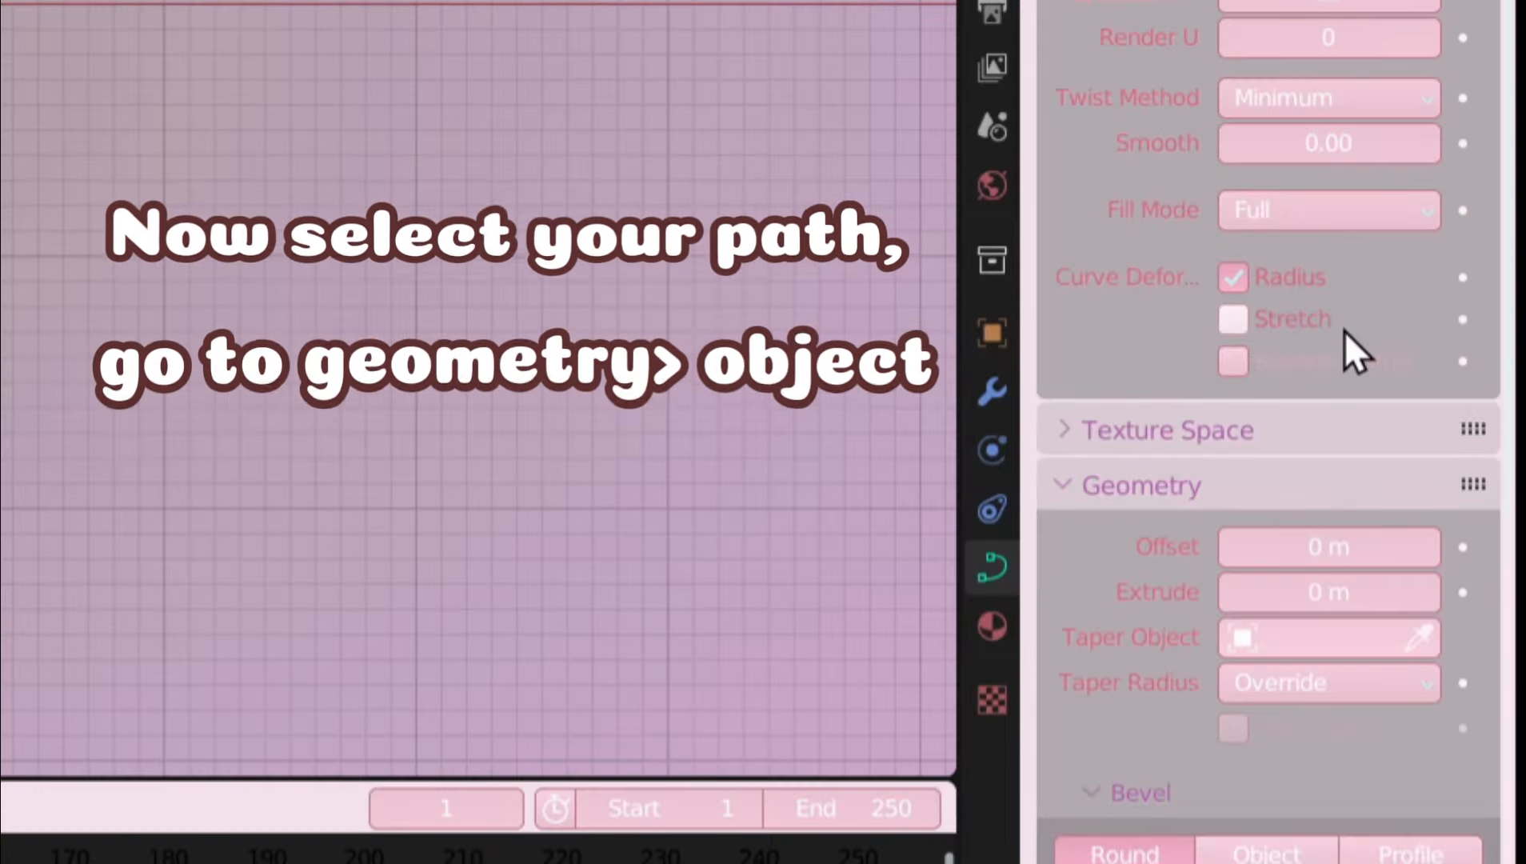
{"action": "left_click", "coordinate": [1408, 696]}
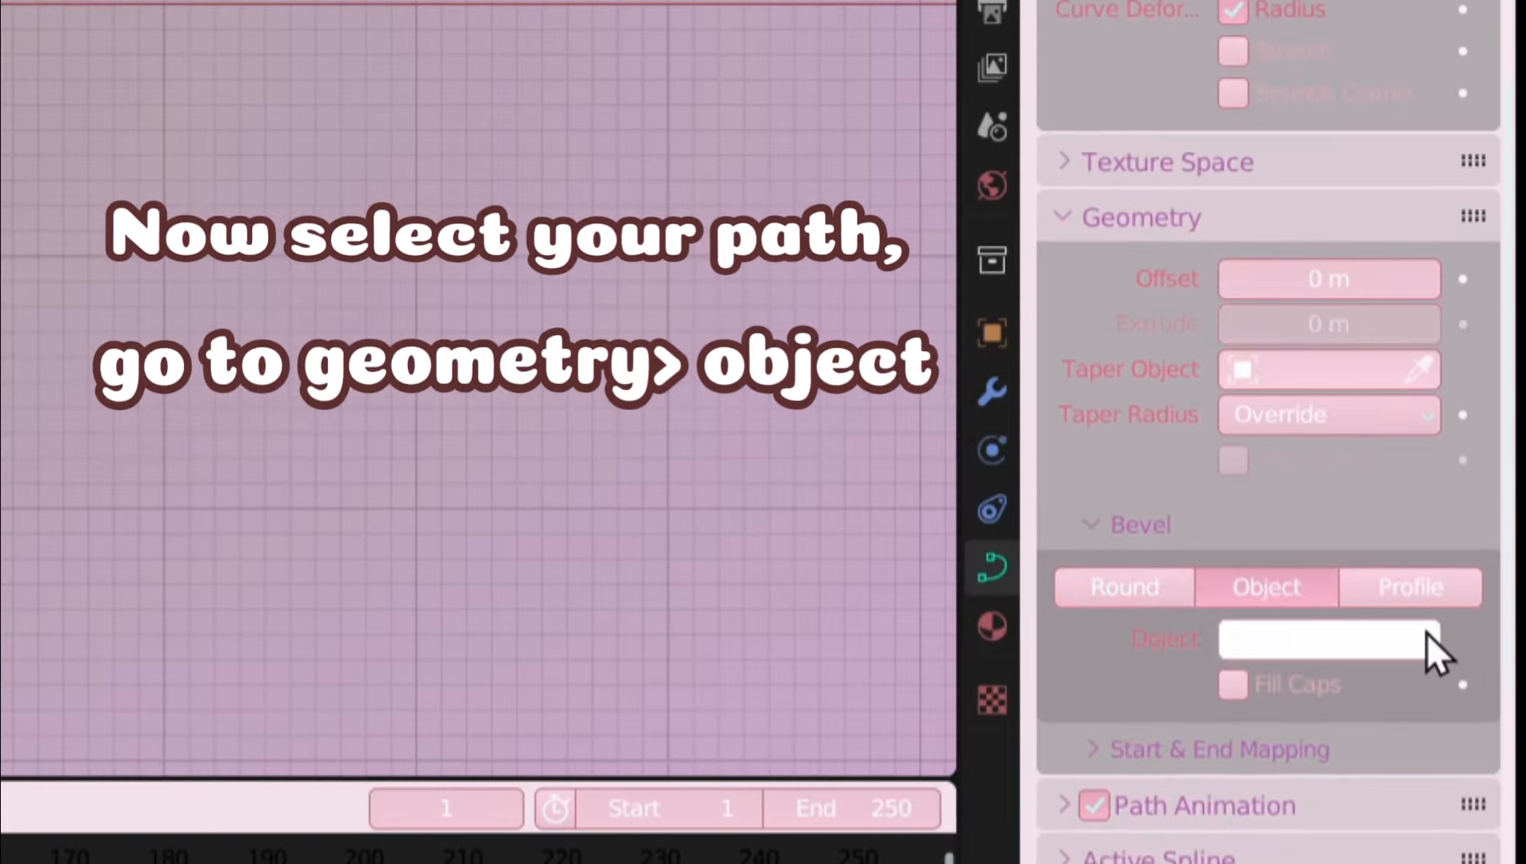
{"action": "left_click", "coordinate": [1426, 634]}
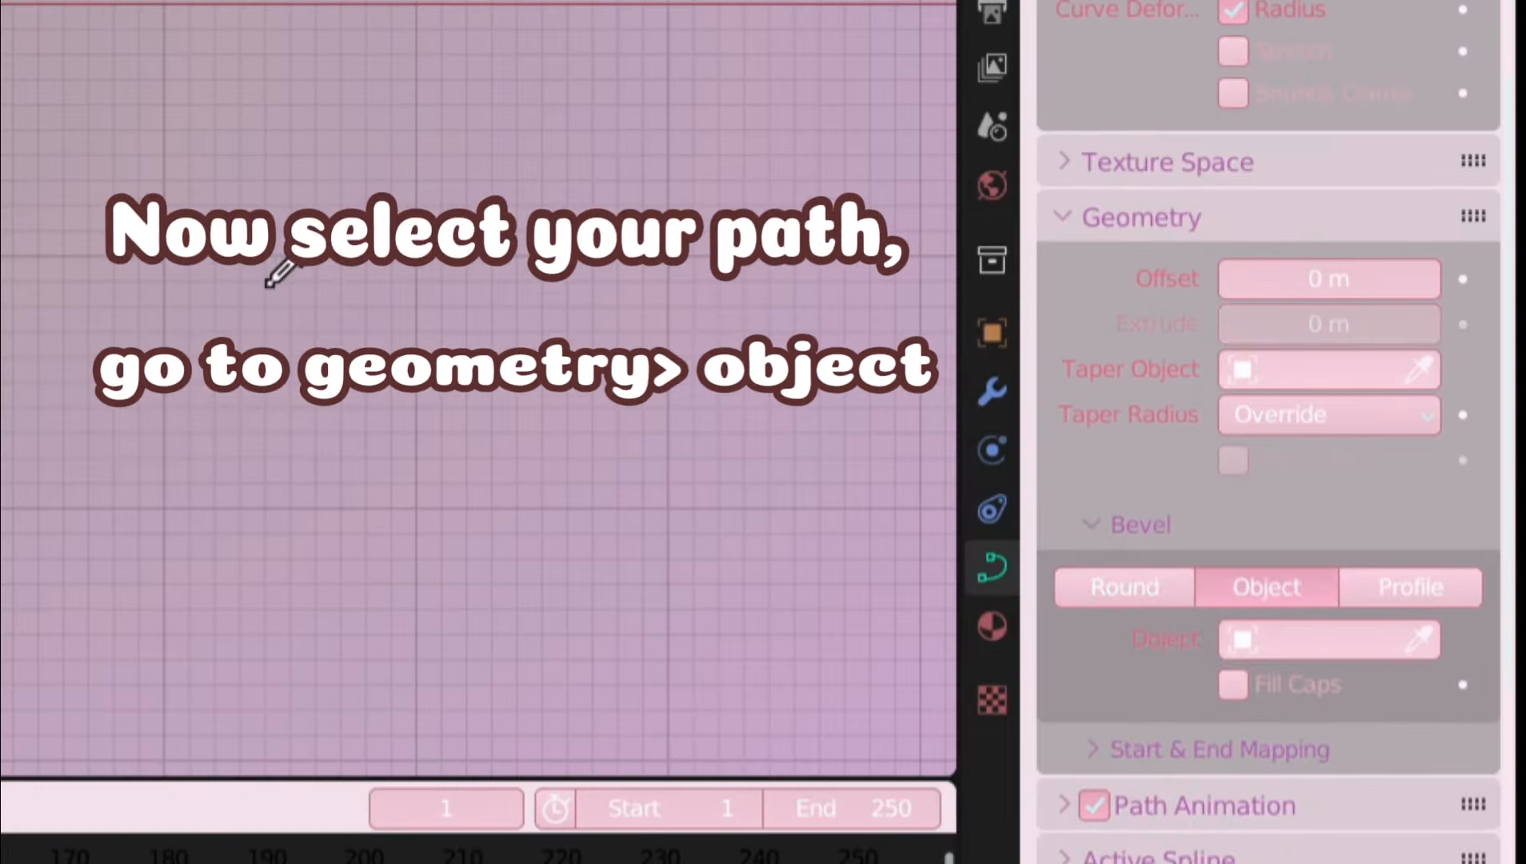
{"action": "left_click", "coordinate": [613, 428]}
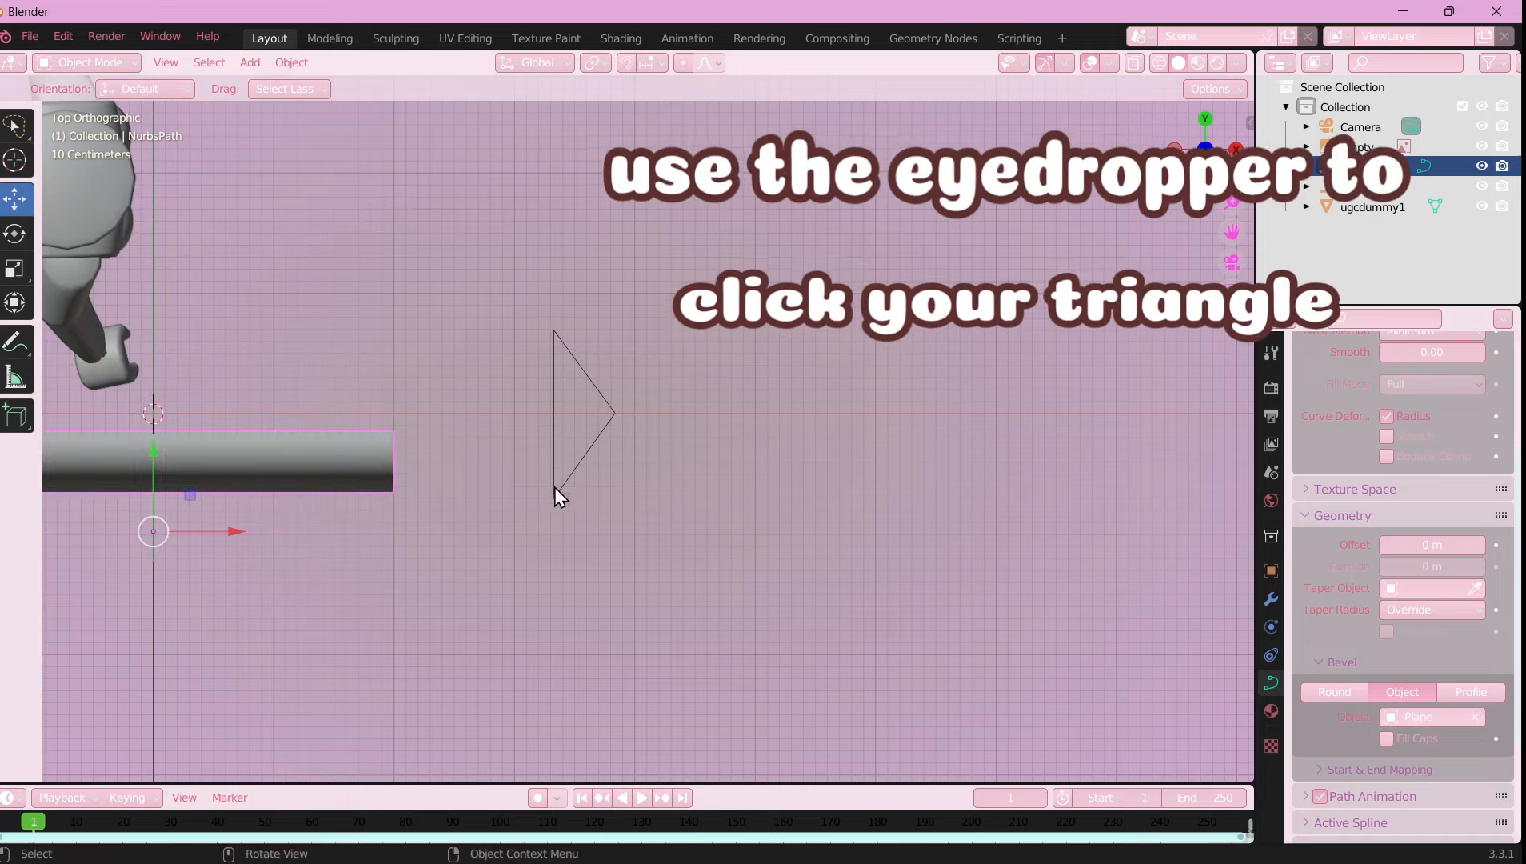
- Scale down the triangle curve to make the beveled path thinner
{"action": "scroll", "coordinate": [523, 482], "scroll_direction": "down", "scroll_amount": 1}
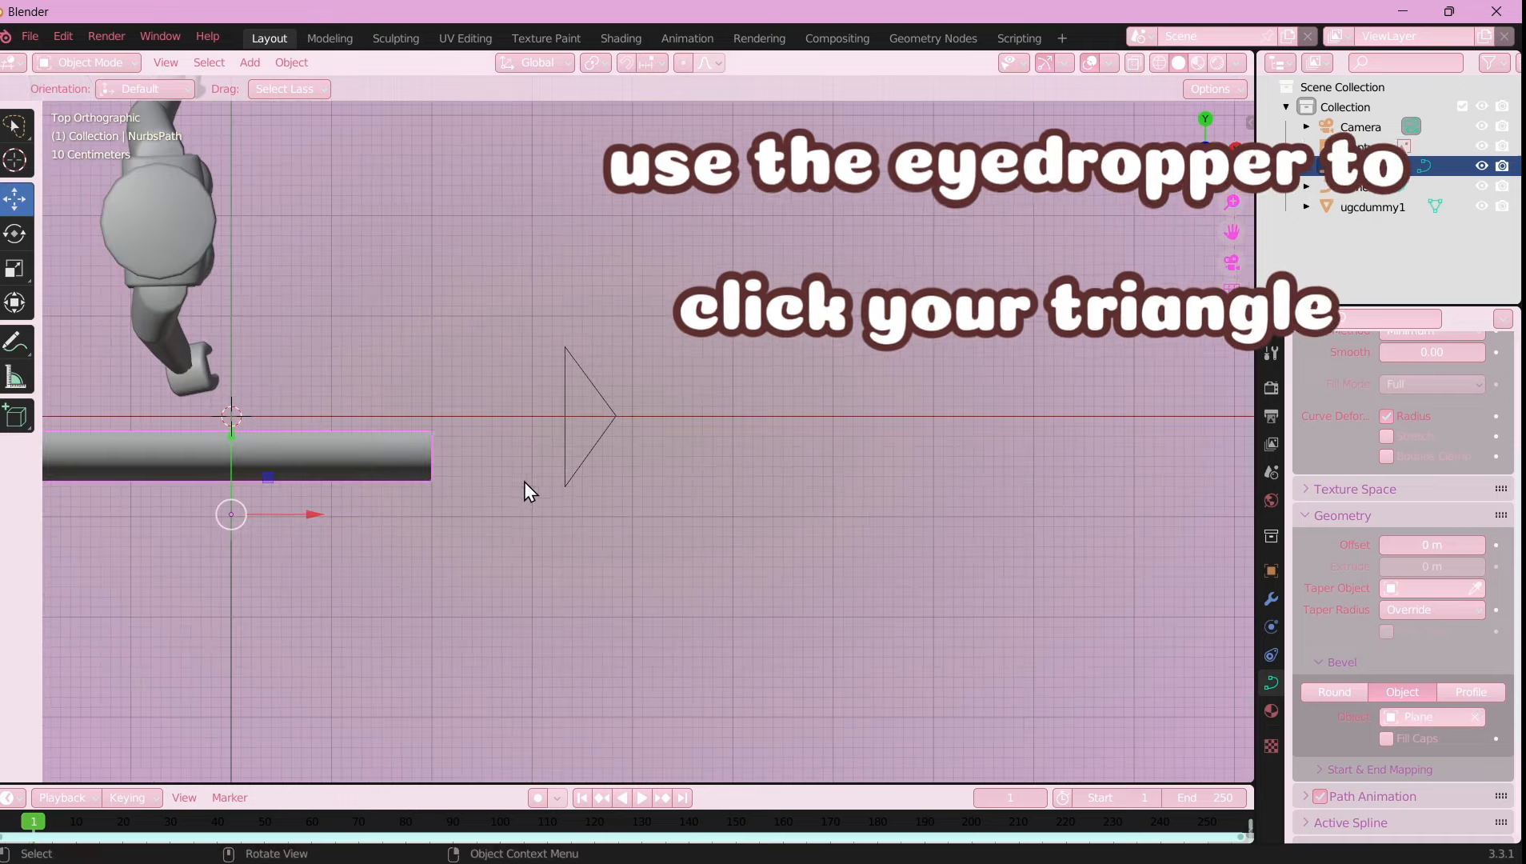
{"action": "middle_click_drag", "start_coordinate": [518, 515], "coordinate": [346, 360]}
{"action": "left_click", "coordinate": [670, 531]}
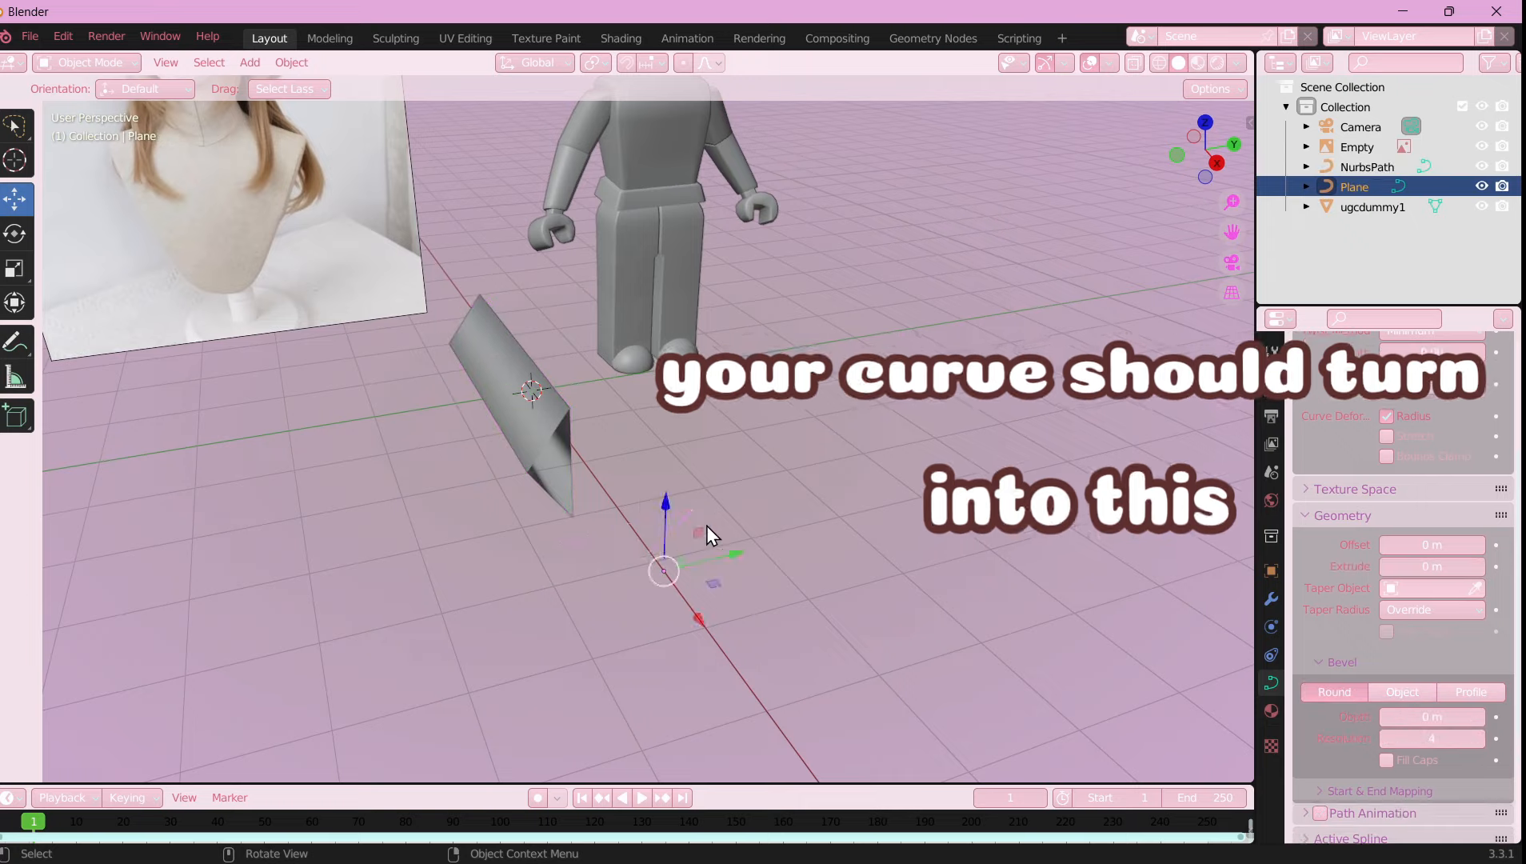
{"action": "key", "text": "s"}
{"action": "left_click", "coordinate": [756, 508]}
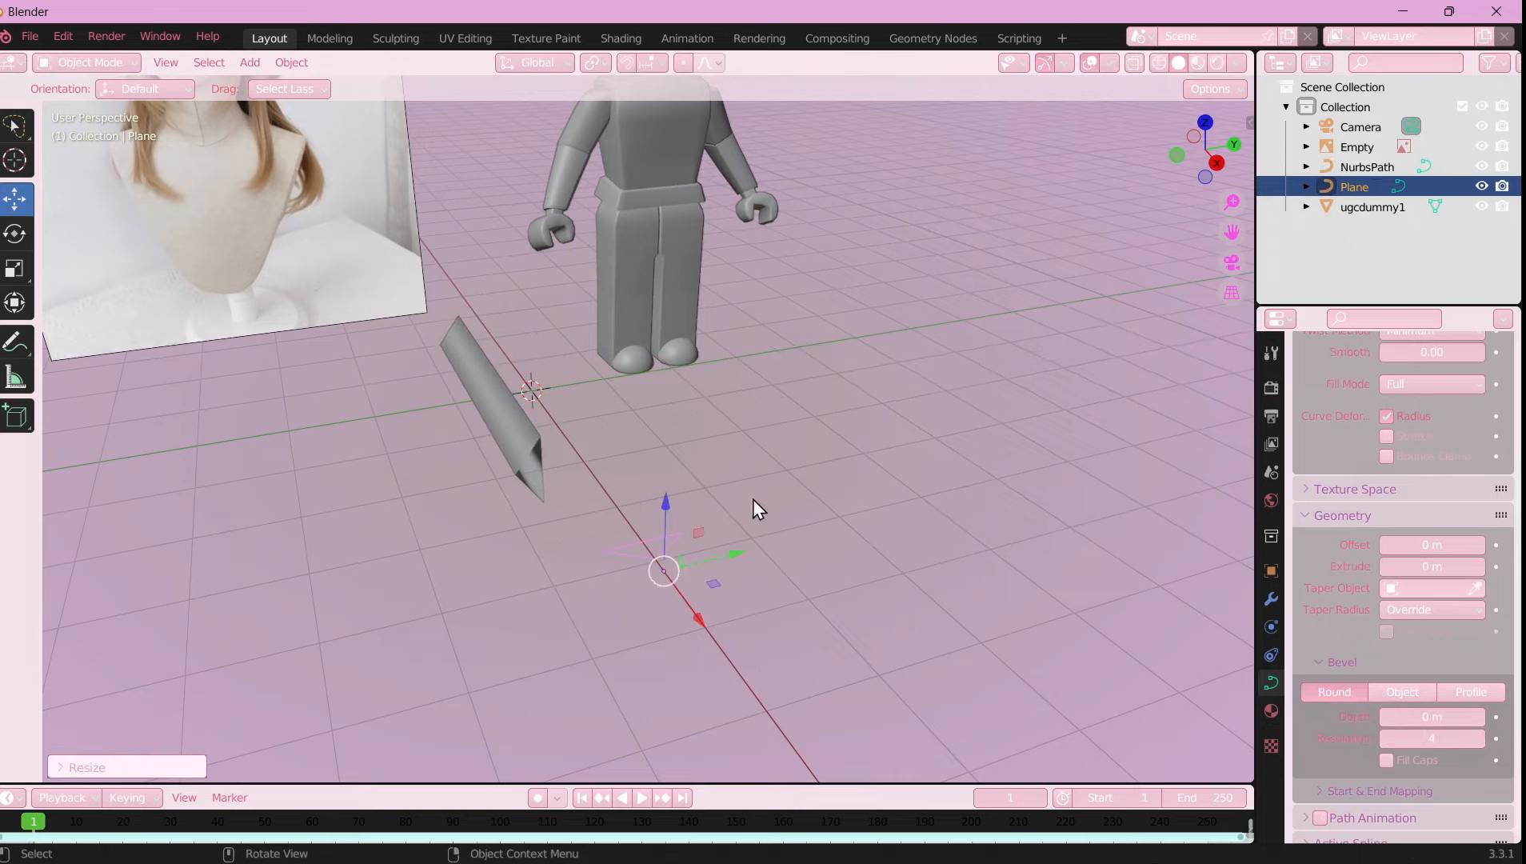
- Move the path onto the dummy's head in the right view, about 3 m along Y and 4.7 m along Z
{"action": "left_click", "coordinate": [512, 435]}
{"action": "left_click", "coordinate": [1217, 163]}
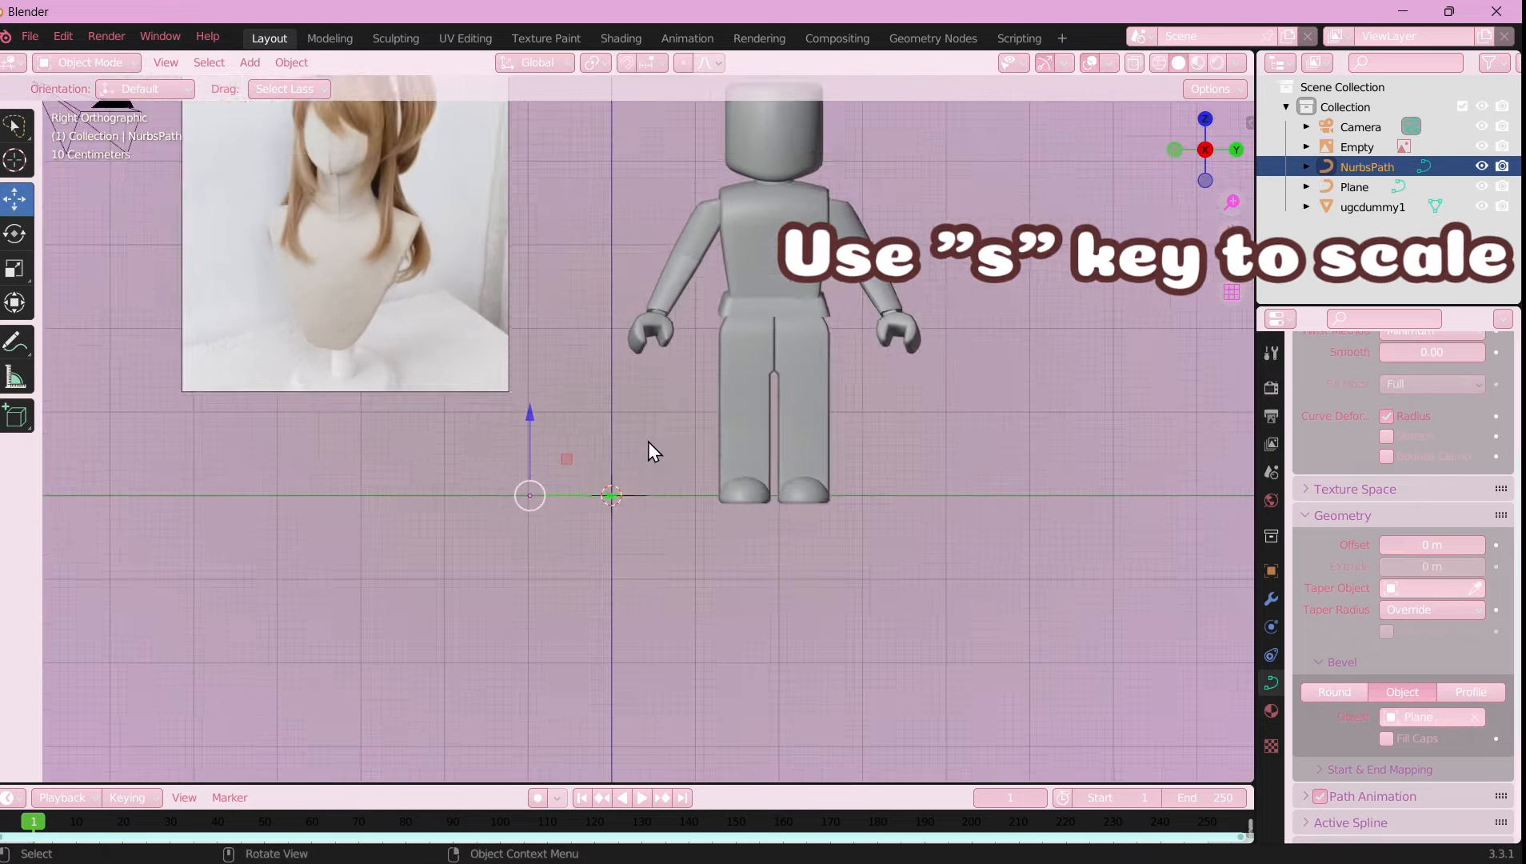
{"action": "middle_click_drag", "start_coordinate": [713, 321], "coordinate": [622, 491], "text": "shift"}
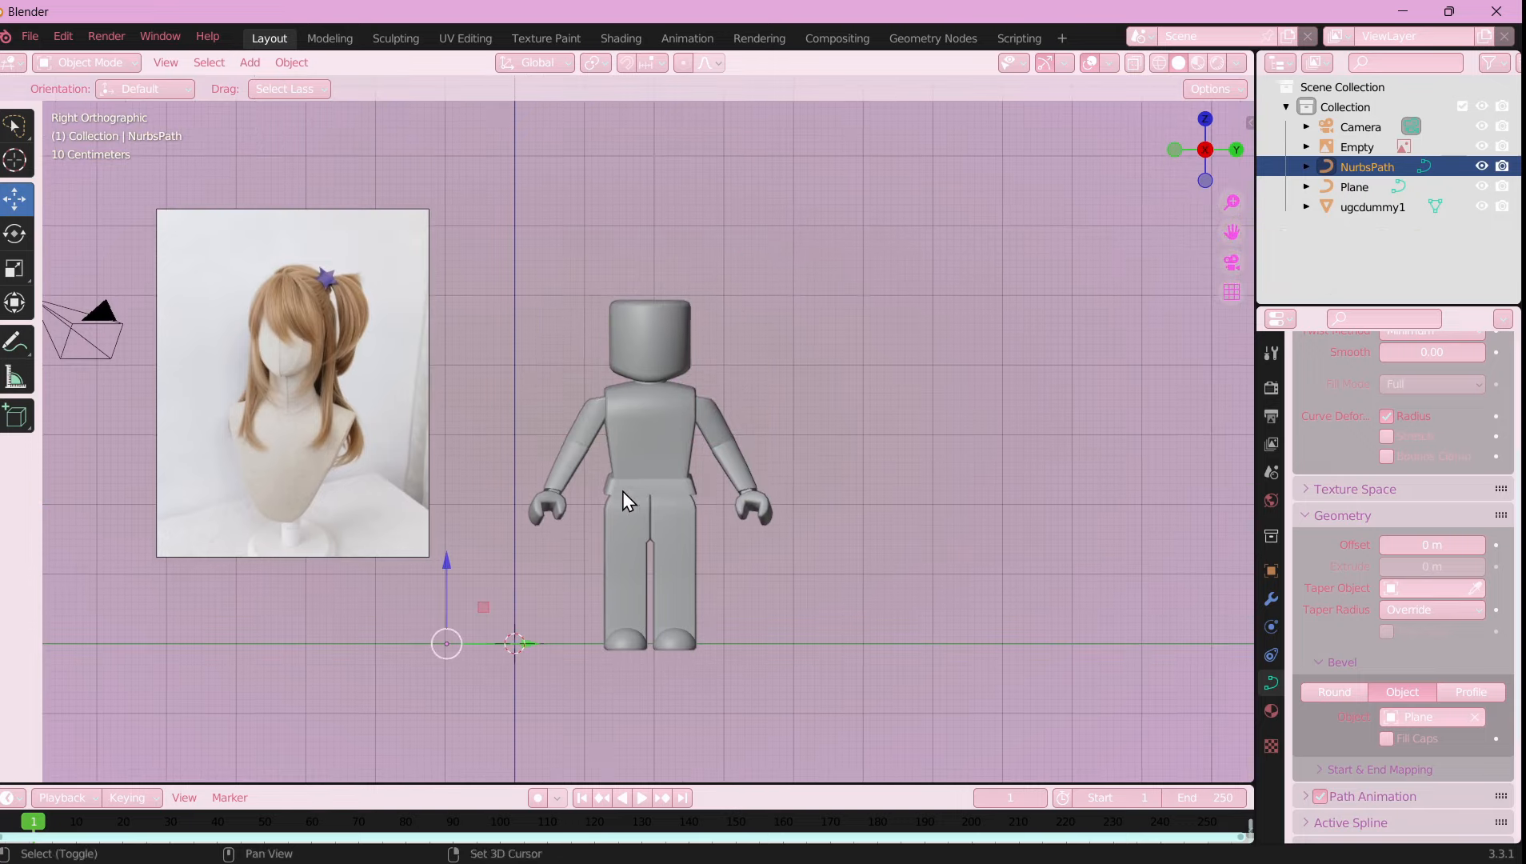
{"action": "key", "text": "g"}
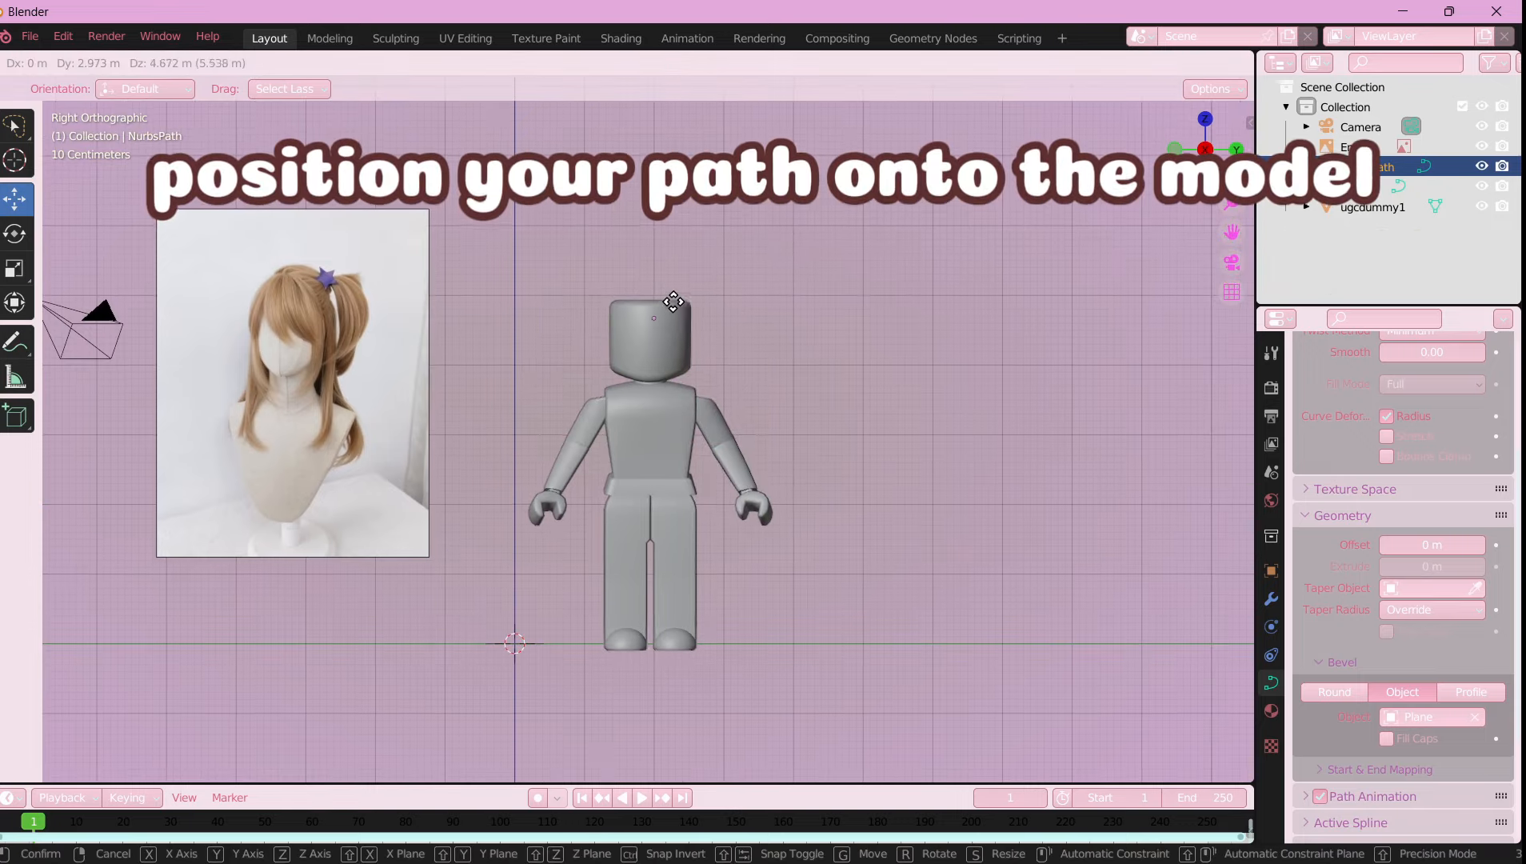
{"action": "left_click", "coordinate": [673, 291]}
- Rotate the path about 90 degrees around Z in the top view and apply Shade Flat to it
{"action": "left_click", "coordinate": [1204, 121]}
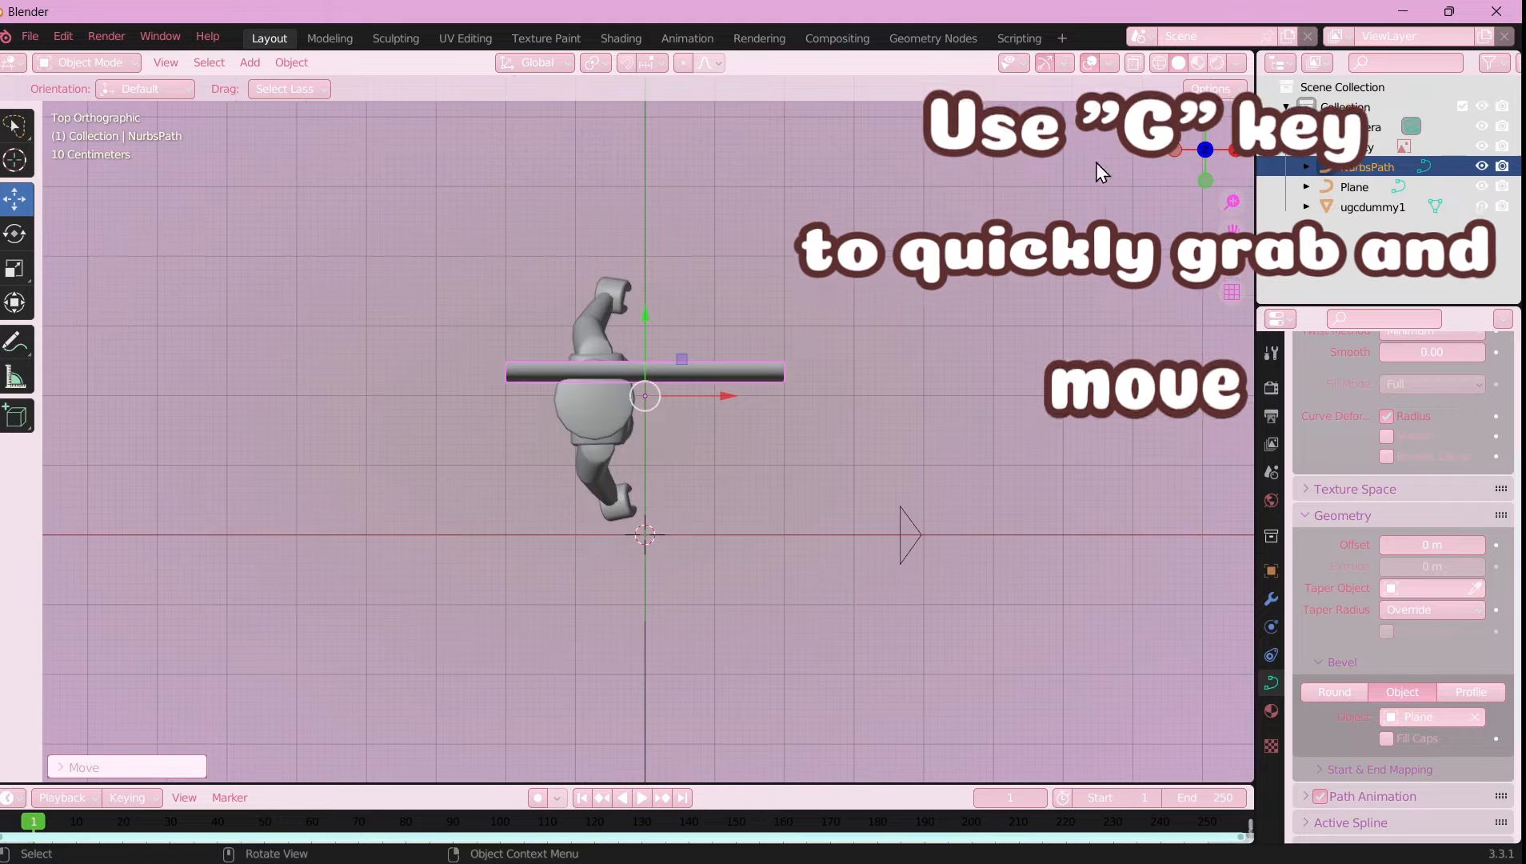
{"action": "scroll", "coordinate": [709, 326], "scroll_direction": "up", "scroll_amount": 4}
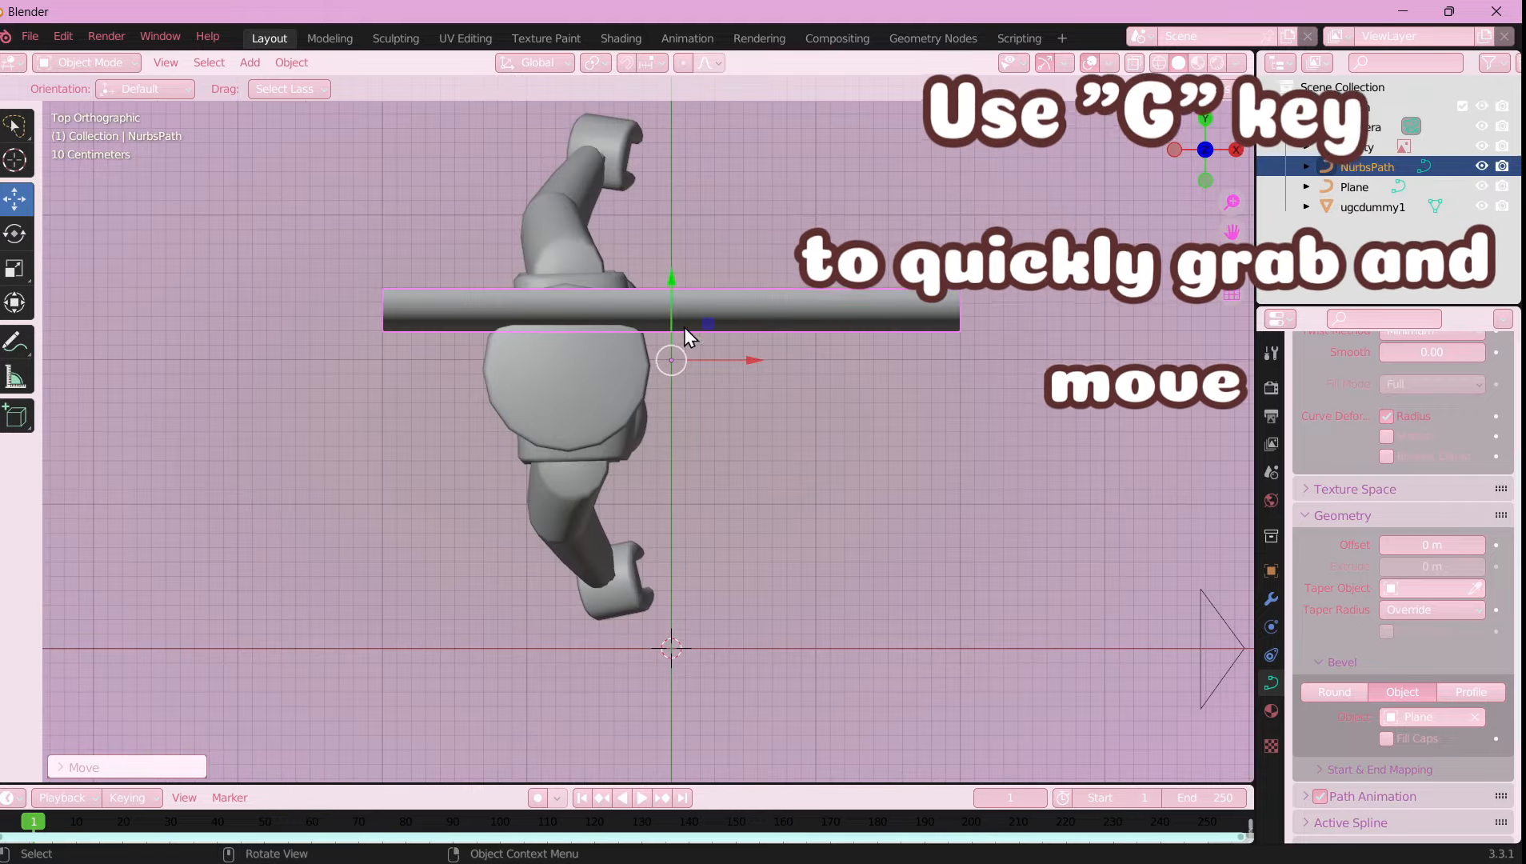
{"action": "left_click", "coordinate": [14, 233]}
{"action": "left_click_drag", "start_coordinate": [588, 349], "coordinate": [638, 464]}
{"action": "right_click", "coordinate": [637, 464]}
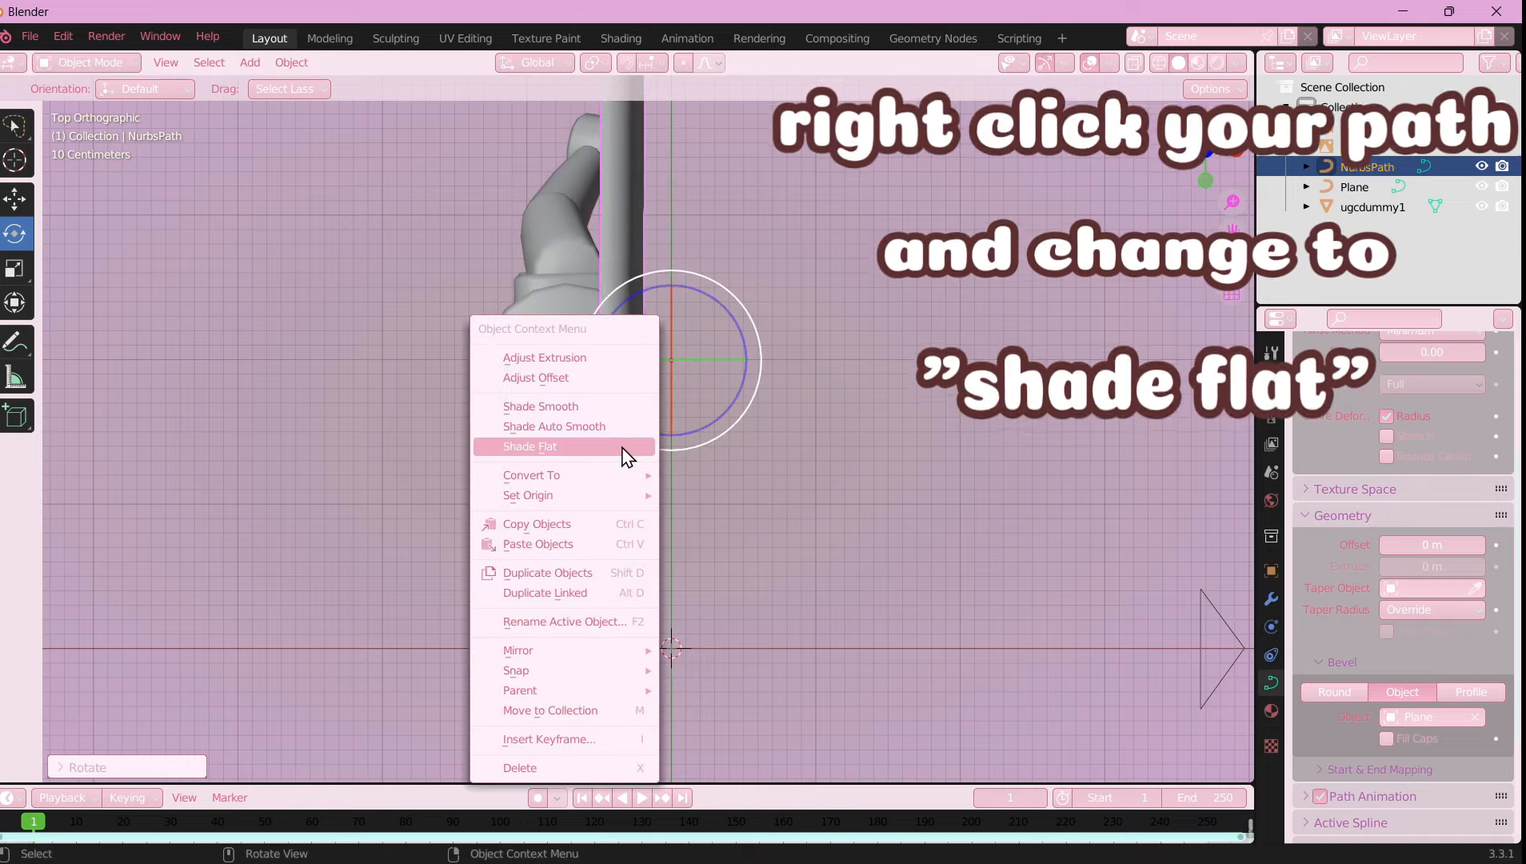
{"action": "left_click", "coordinate": [601, 445]}
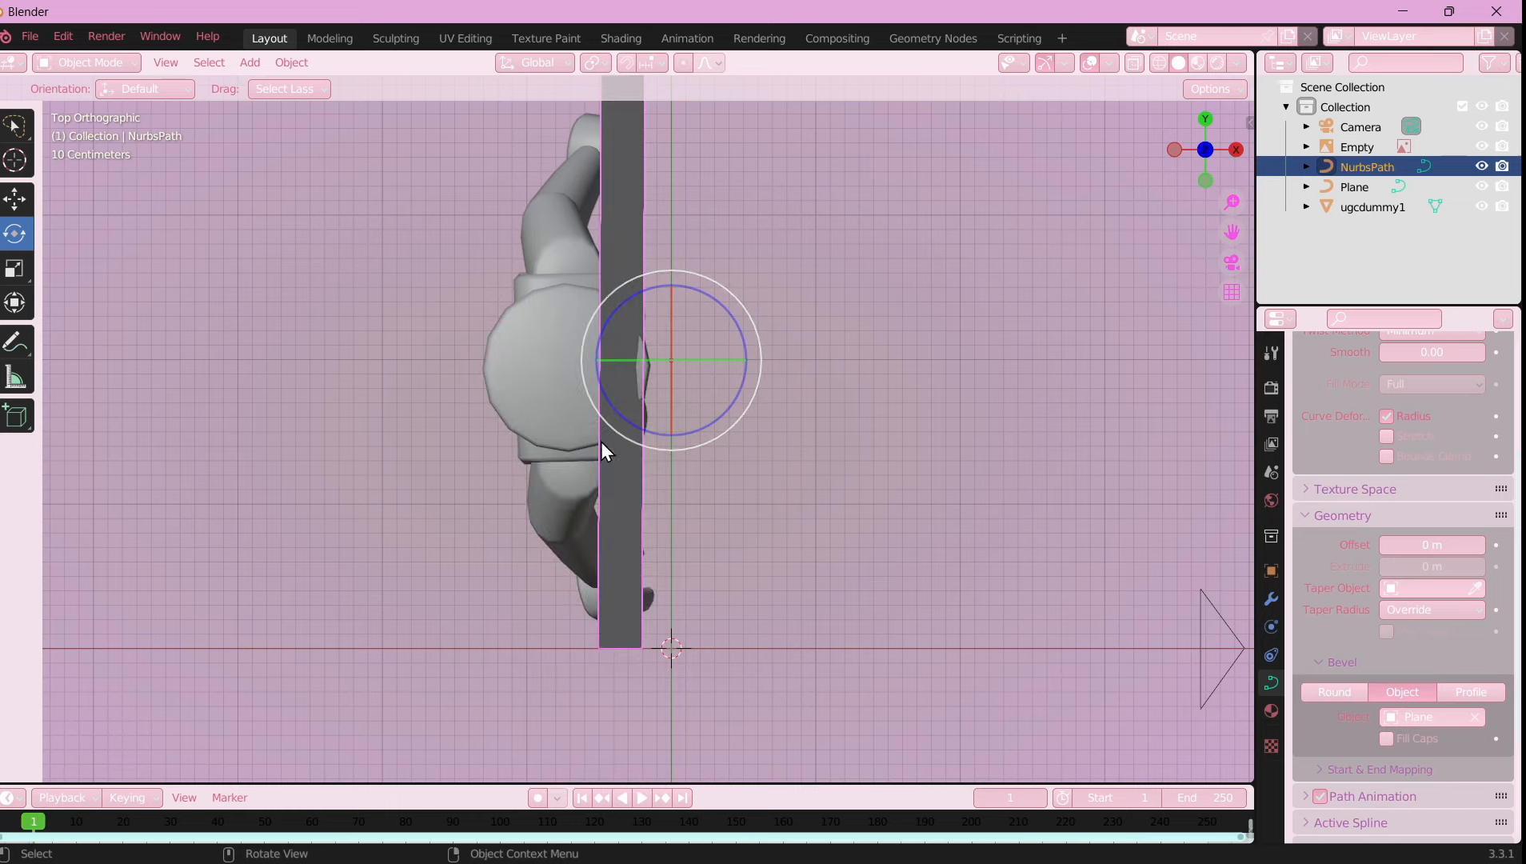
- Scale the path down slightly and move it just in front of the dummy's head in the back view
{"action": "left_click", "coordinate": [907, 415]}
{"action": "left_click", "coordinate": [1238, 153]}
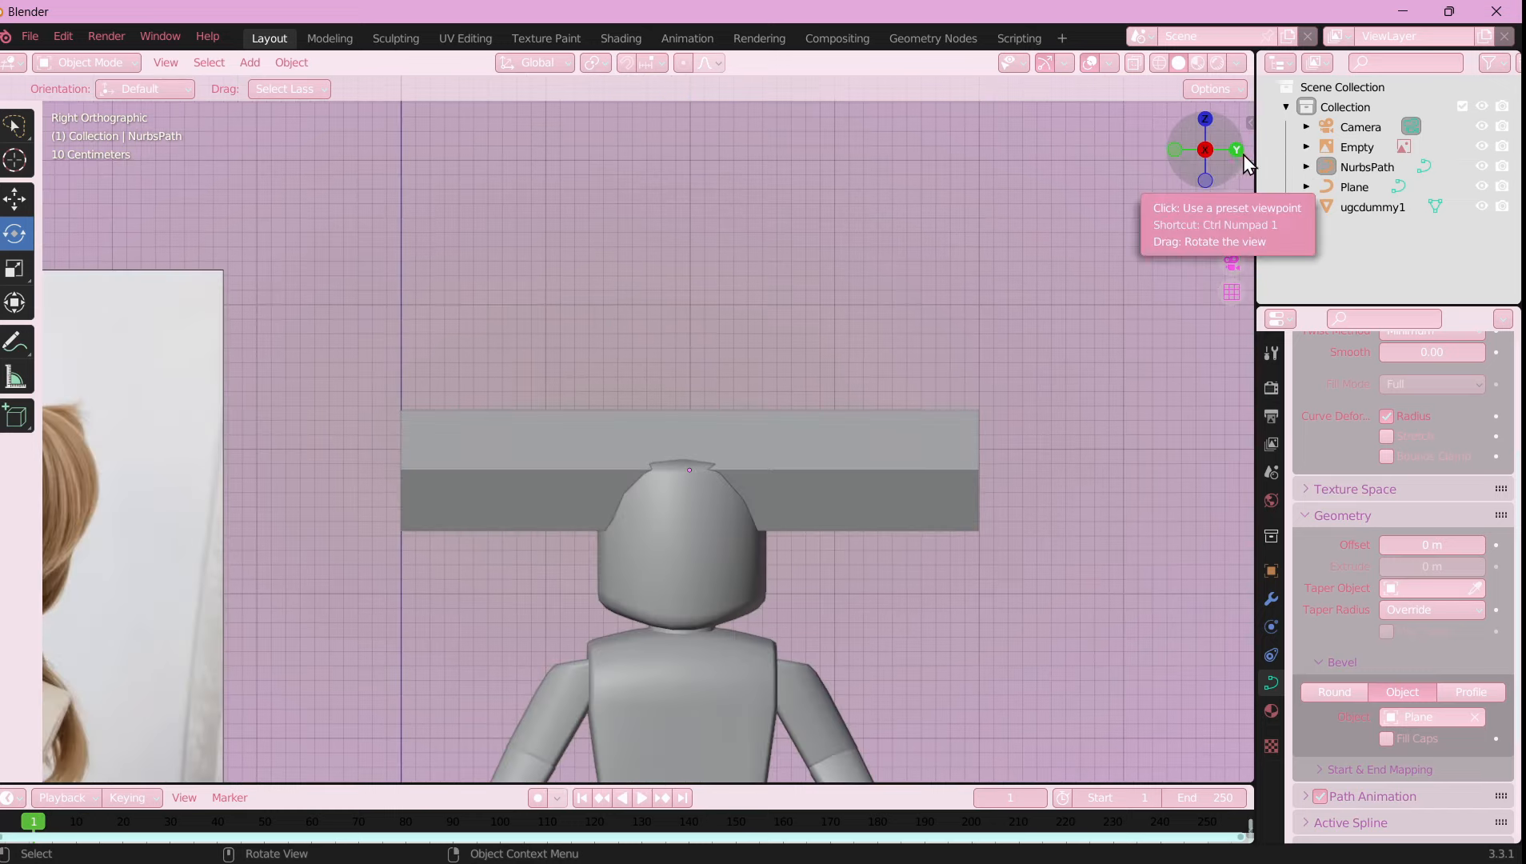
{"action": "left_click", "coordinate": [1238, 154]}
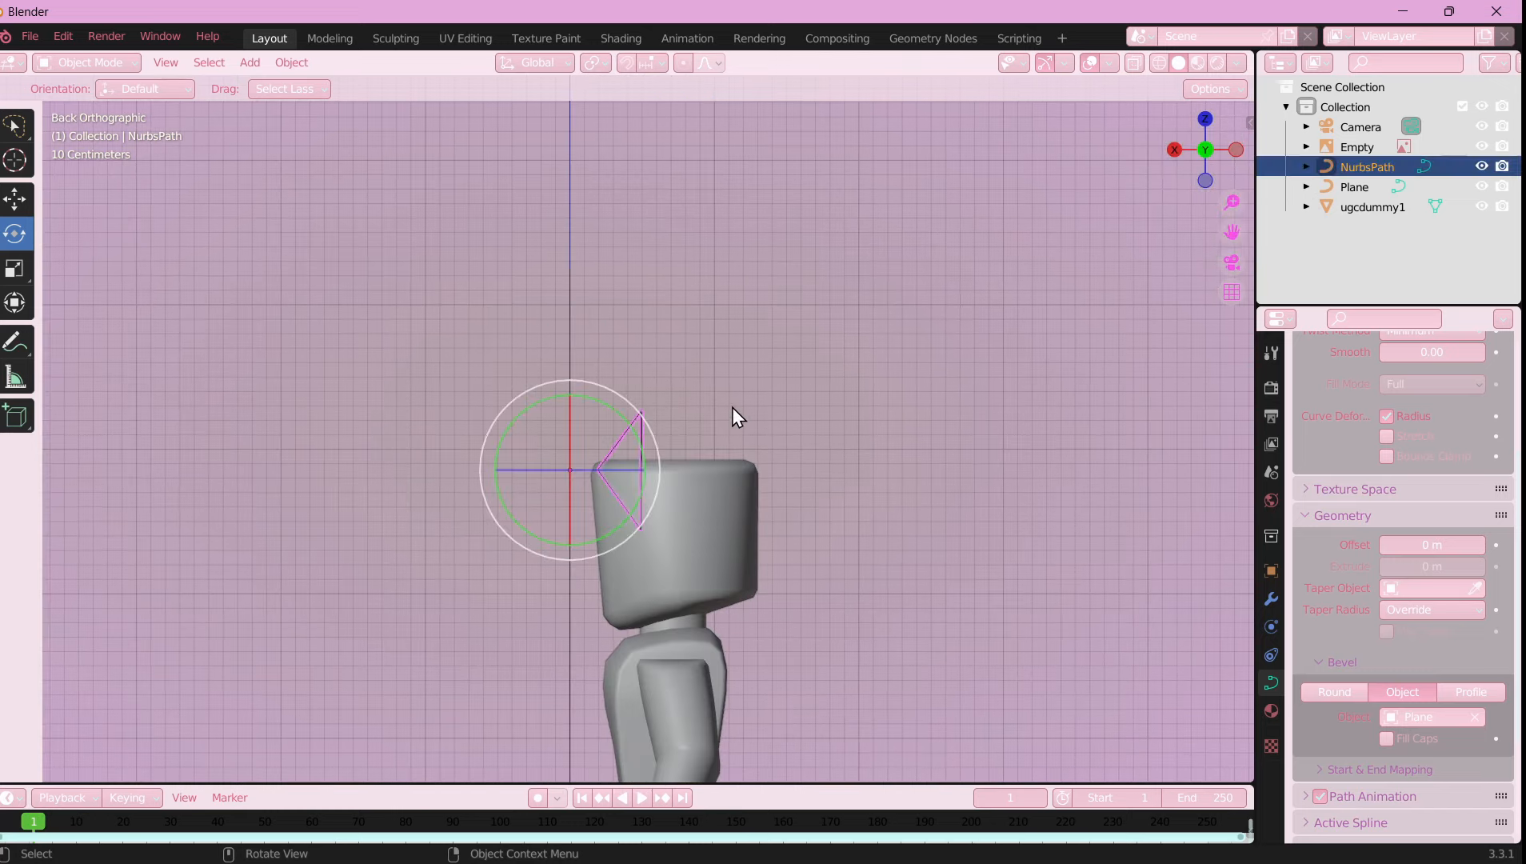
{"action": "key", "text": "s"}
{"action": "left_click", "coordinate": [701, 495]}
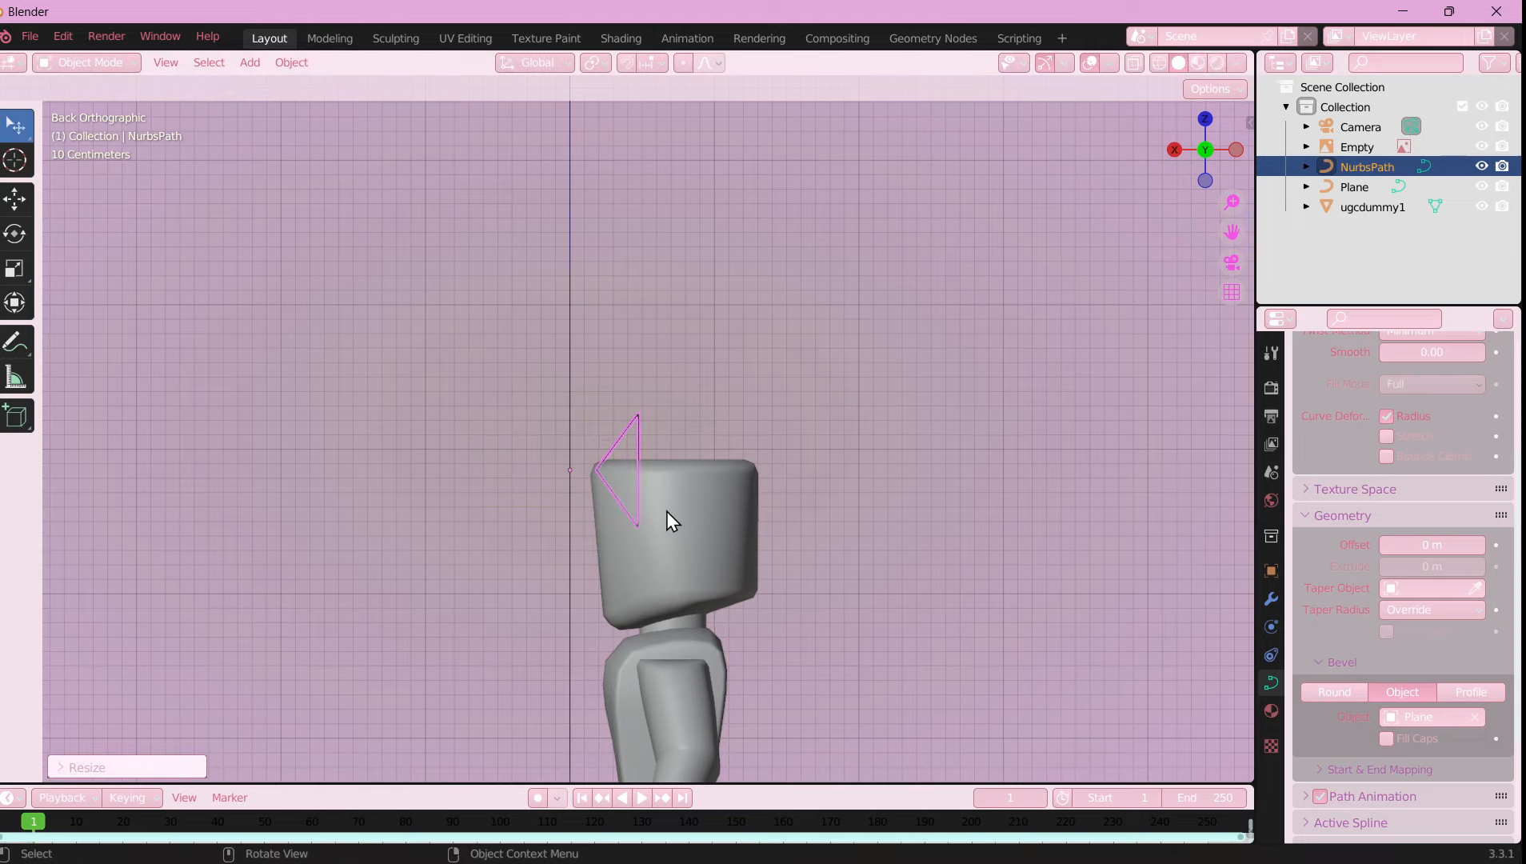
{"action": "key", "text": "g"}
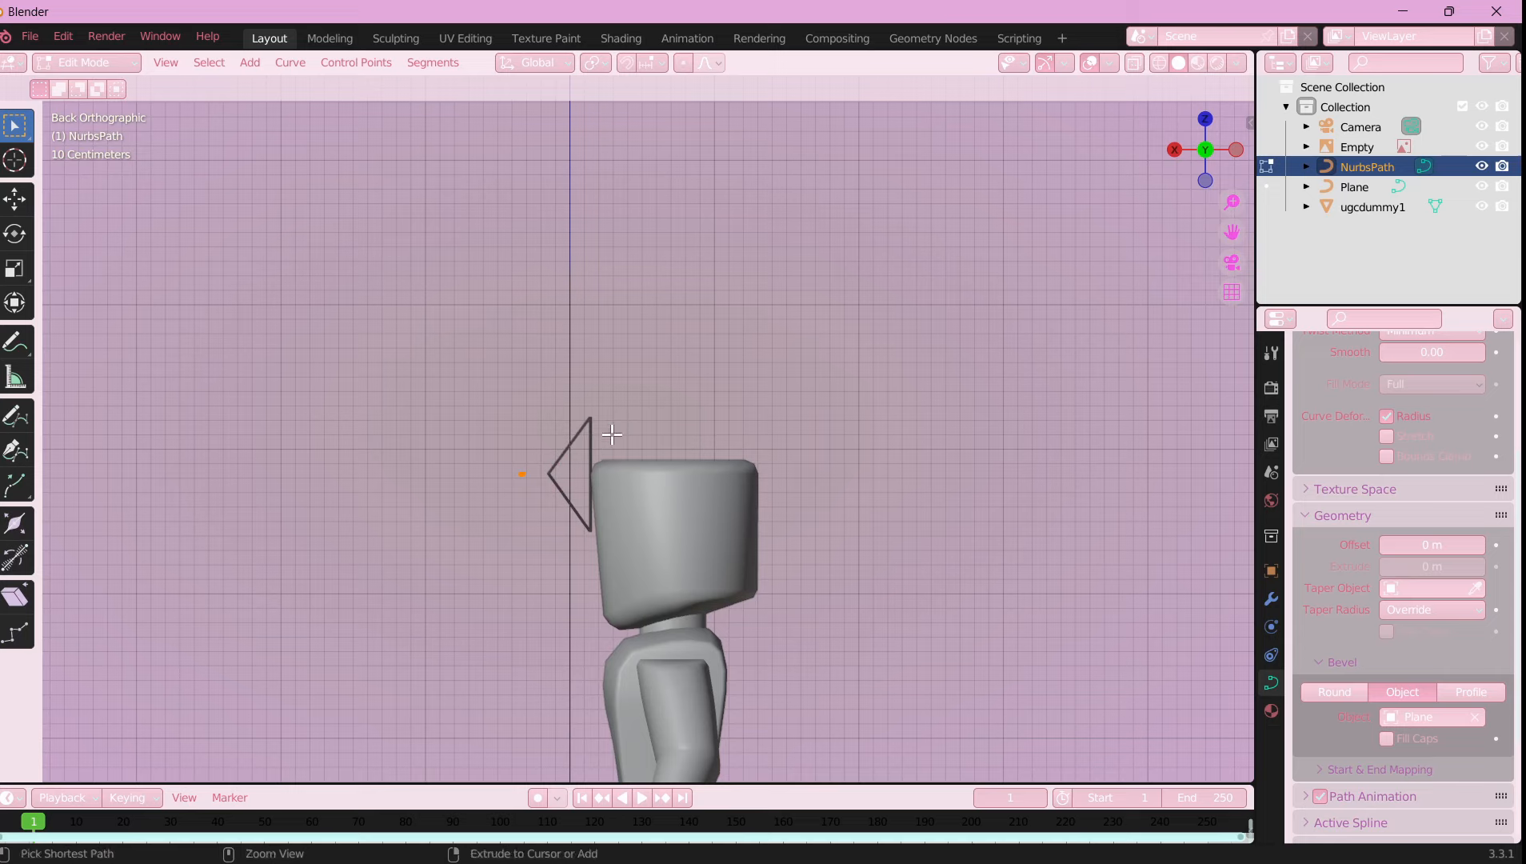
- Edit the triangle profile curve in the top view, moving its lower corner point
{"action": "left_click", "coordinate": [1174, 152]}
{"action": "scroll", "coordinate": [766, 477], "scroll_direction": "down", "scroll_amount": 6}
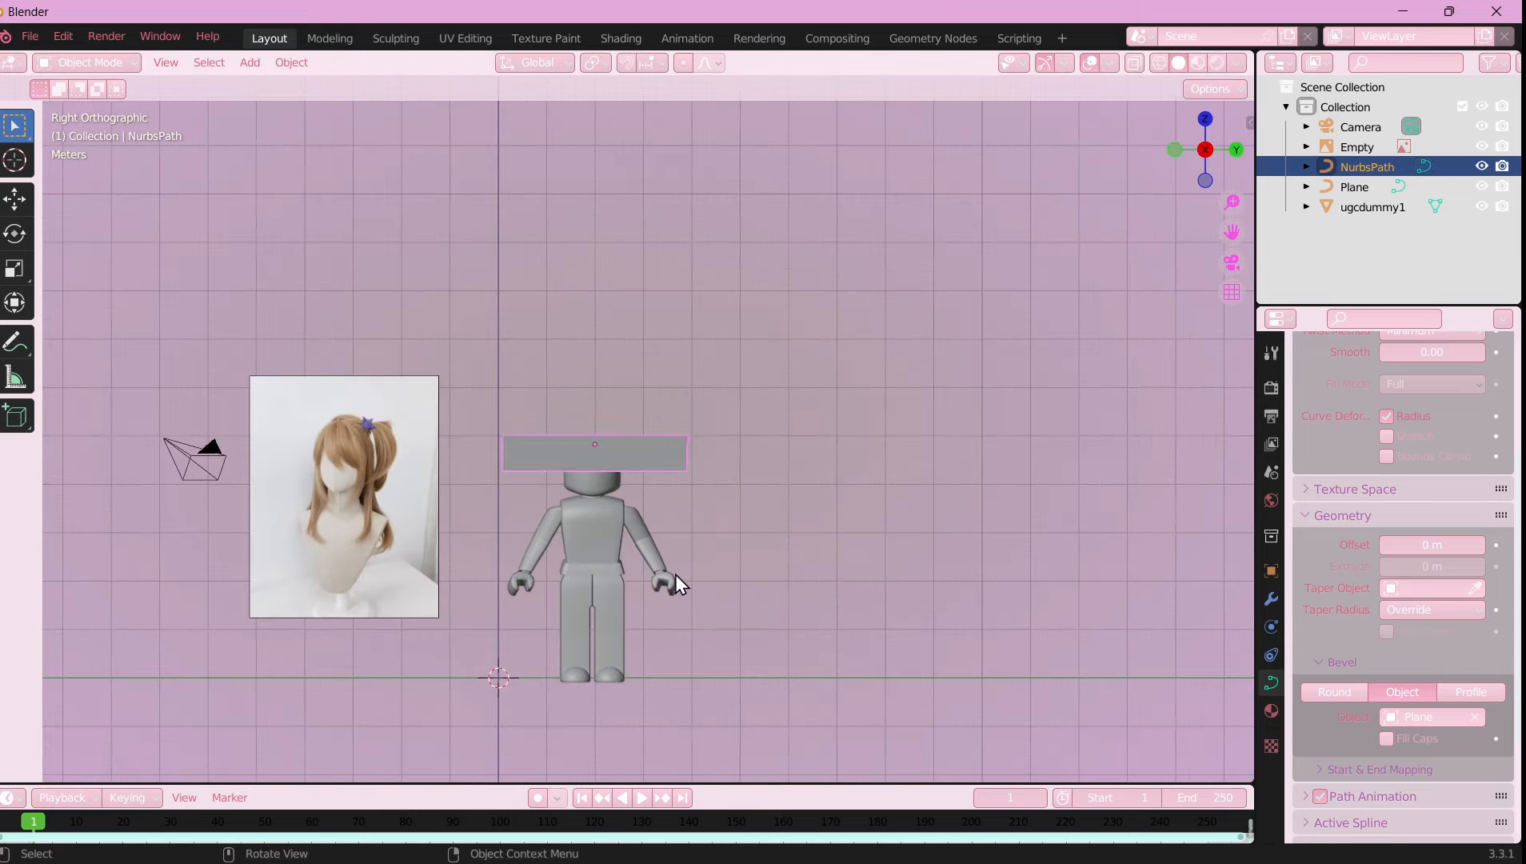
{"action": "middle_click_drag", "start_coordinate": [675, 574], "coordinate": [780, 408]}
{"action": "left_click", "coordinate": [647, 557]}
{"action": "scroll", "coordinate": [652, 580], "scroll_direction": "up", "scroll_amount": 3}
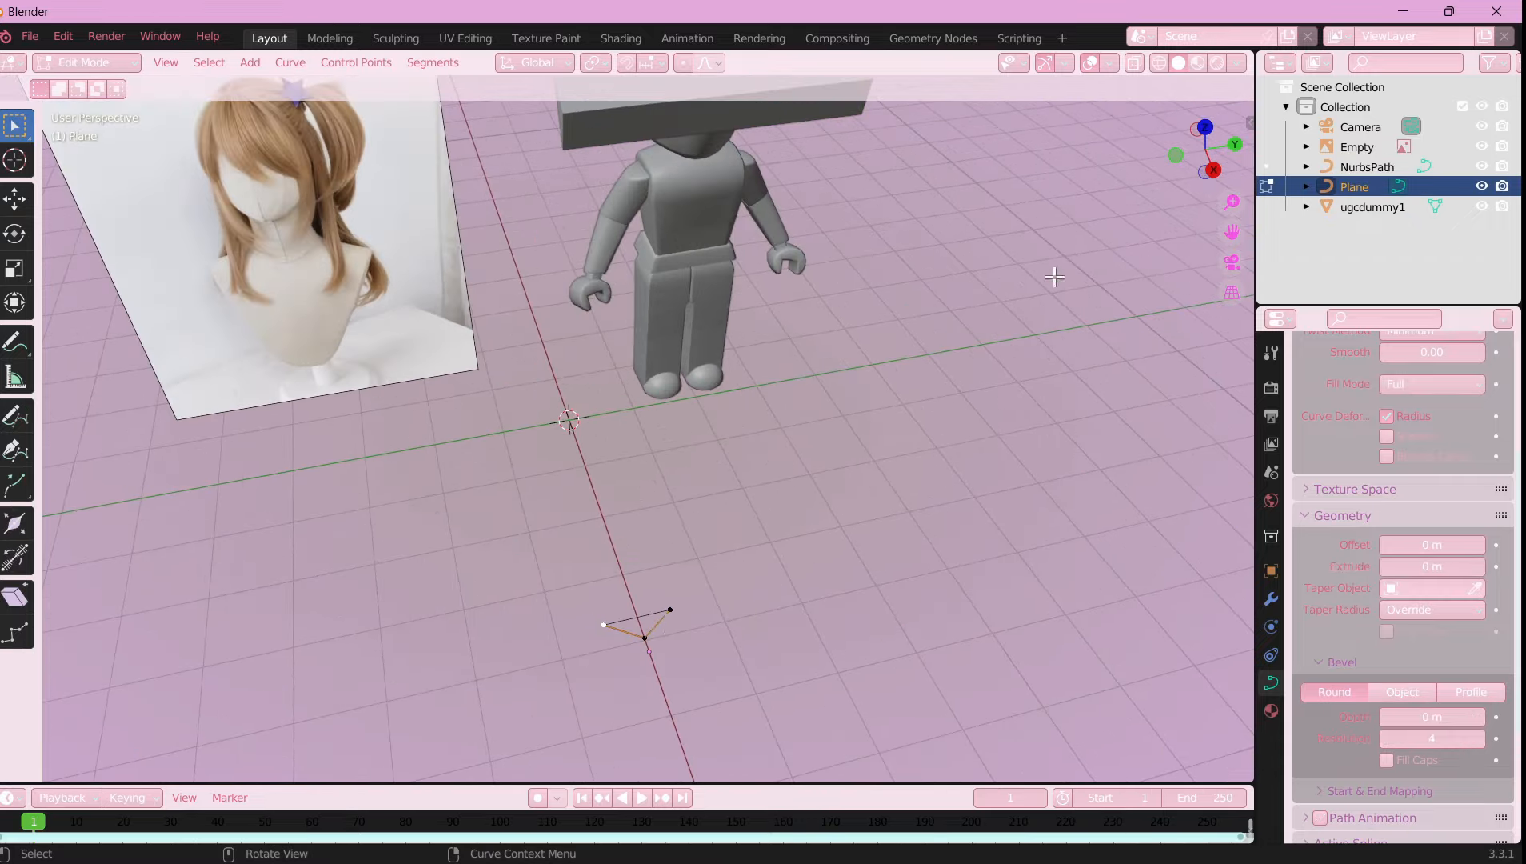
{"action": "key", "text": "KP_7"}
{"action": "scroll", "coordinate": [862, 512], "scroll_direction": "up", "scroll_amount": 3}
{"action": "key", "text": "g"}
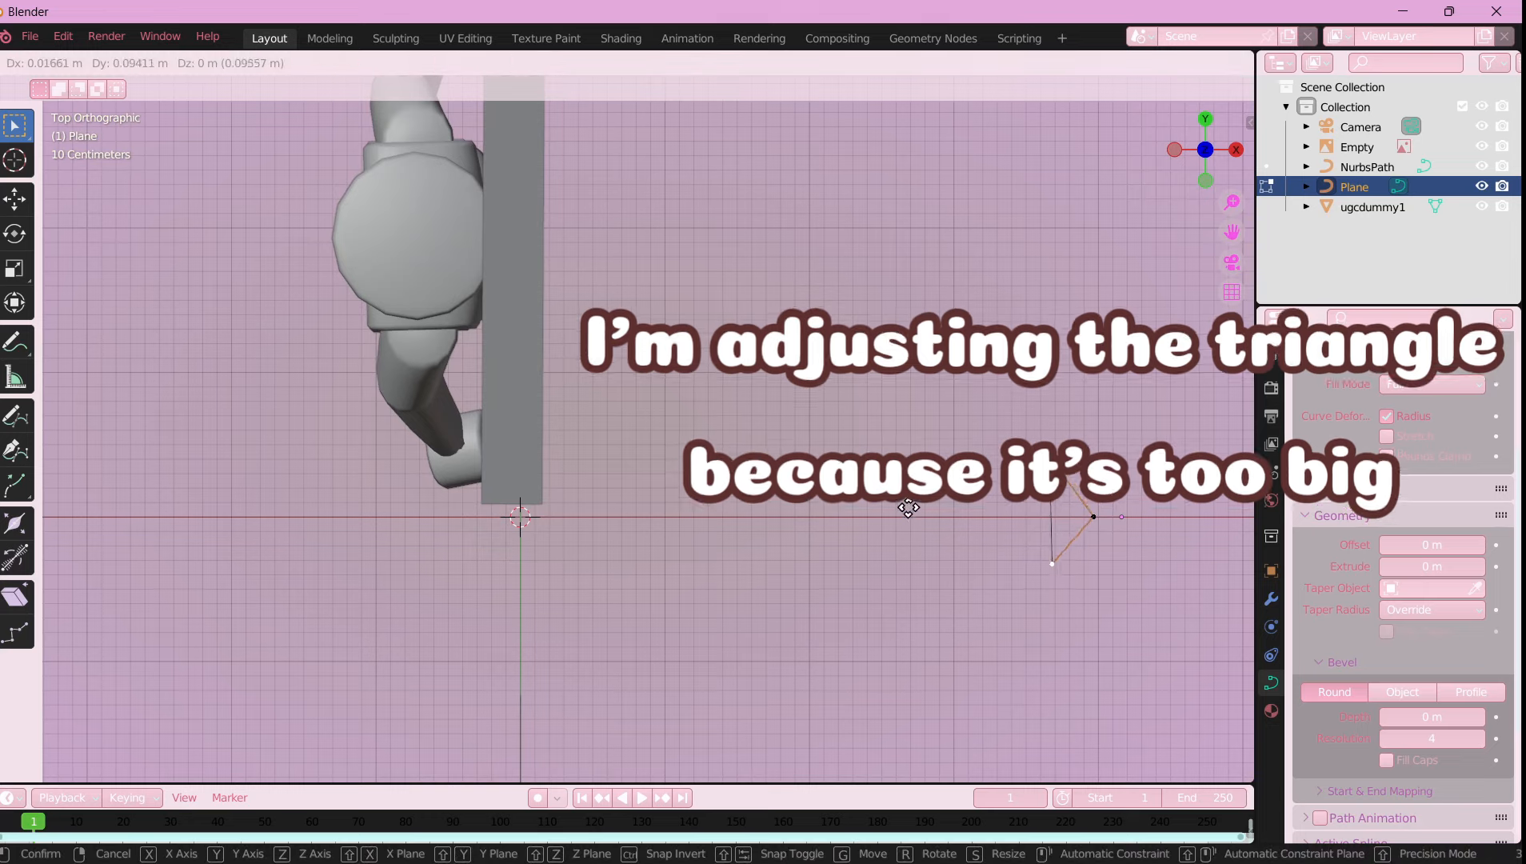
{"action": "left_click", "coordinate": [1053, 571]}
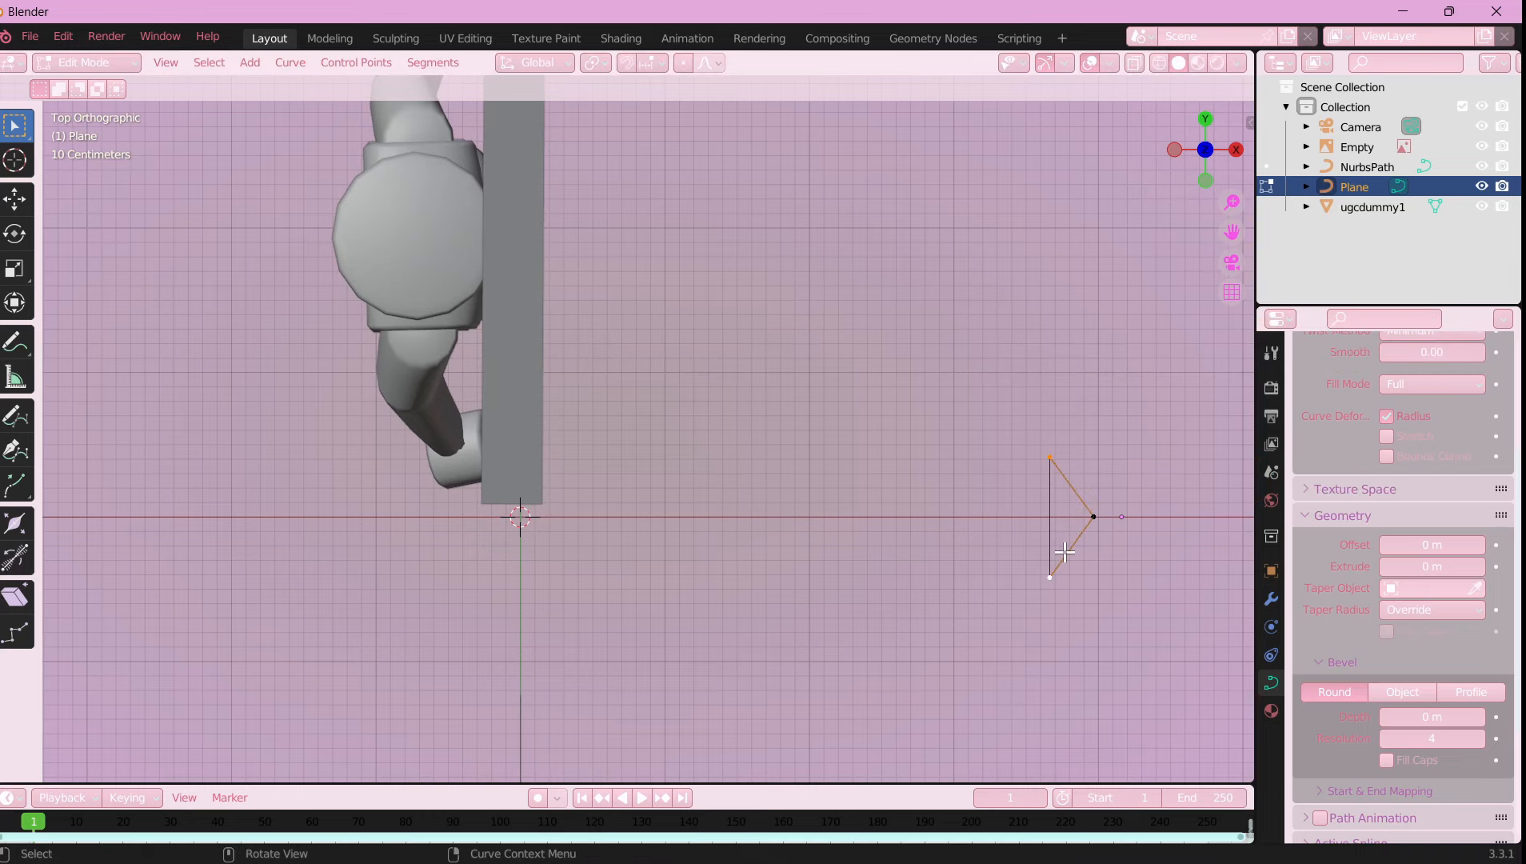
- Scale the triangle's two base points closer together and move them about 0.14 m along X toward the tip
{"action": "left_click", "coordinate": [1047, 542]}
{"action": "key", "text": "g"}
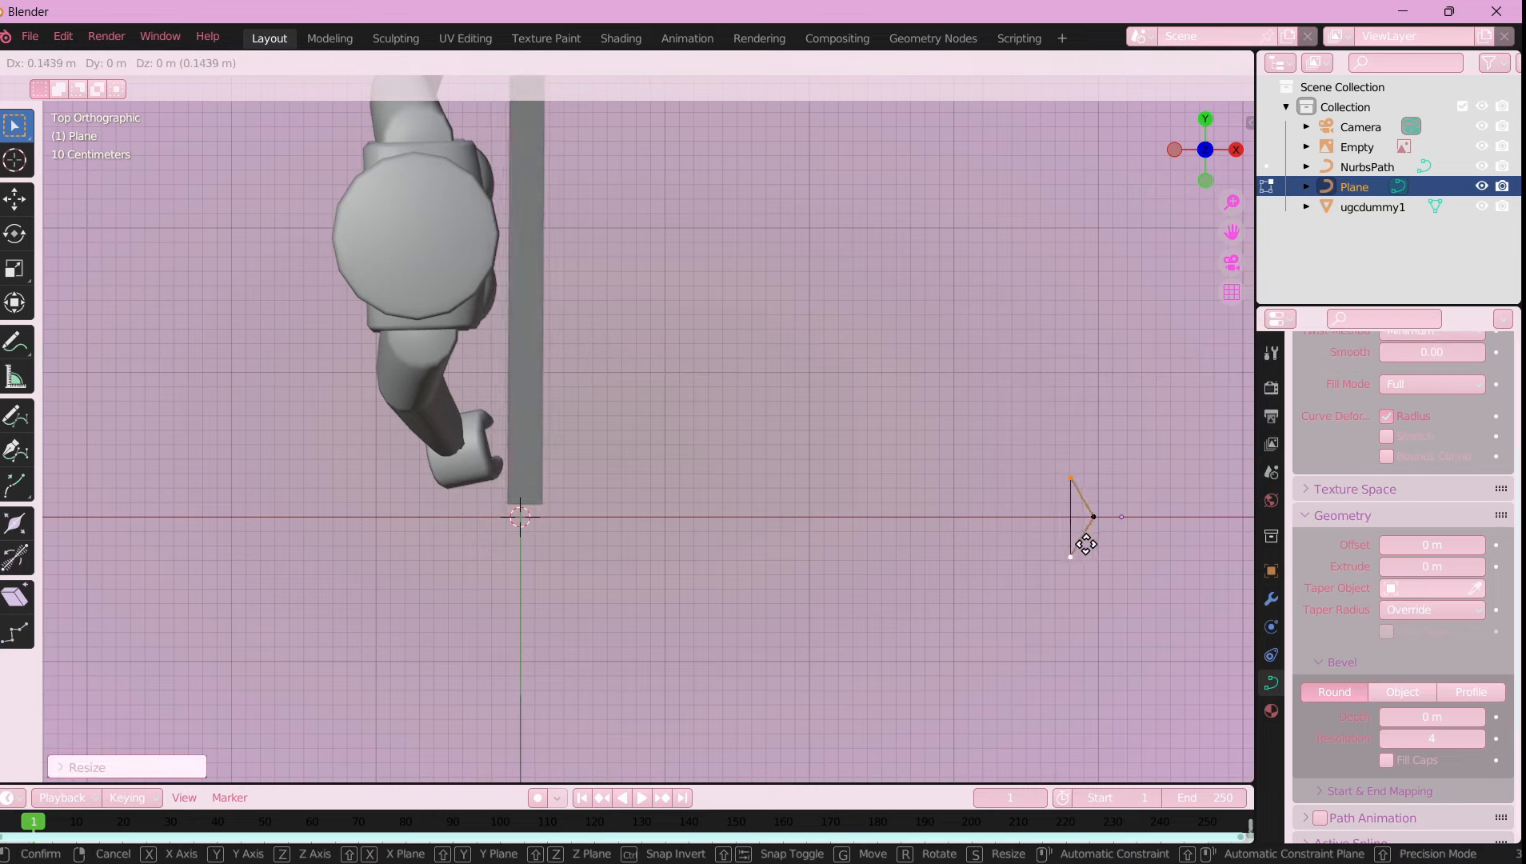
{"action": "key", "text": "KP_5"}
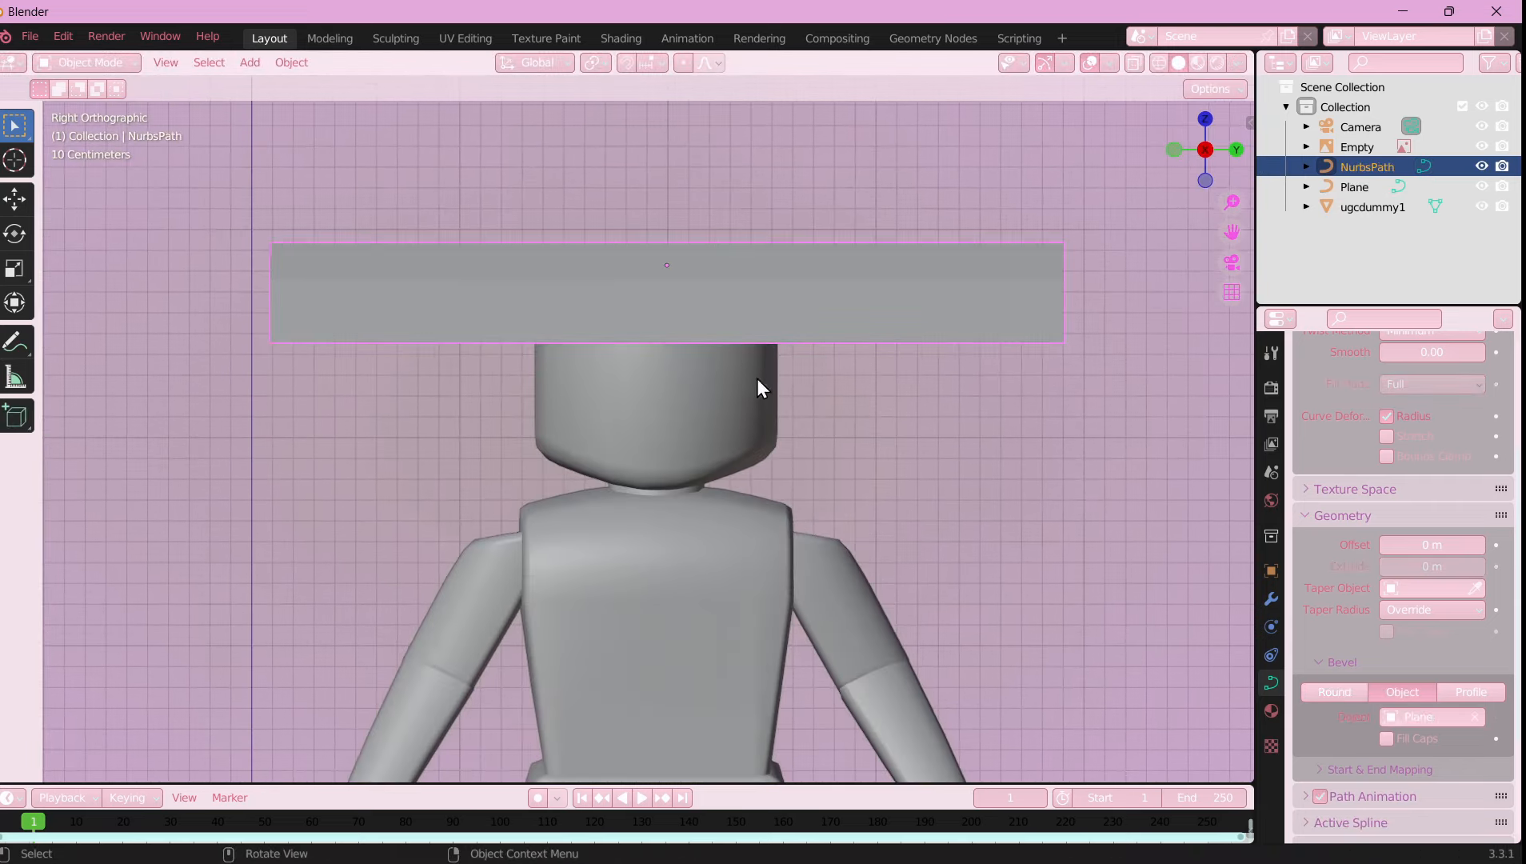
- Shrink the radius of the beveled path's first control point so that end tapers to a tip
{"action": "key", "text": "space"}
{"action": "key", "text": "s"}
{"action": "left_click", "coordinate": [654, 311]}
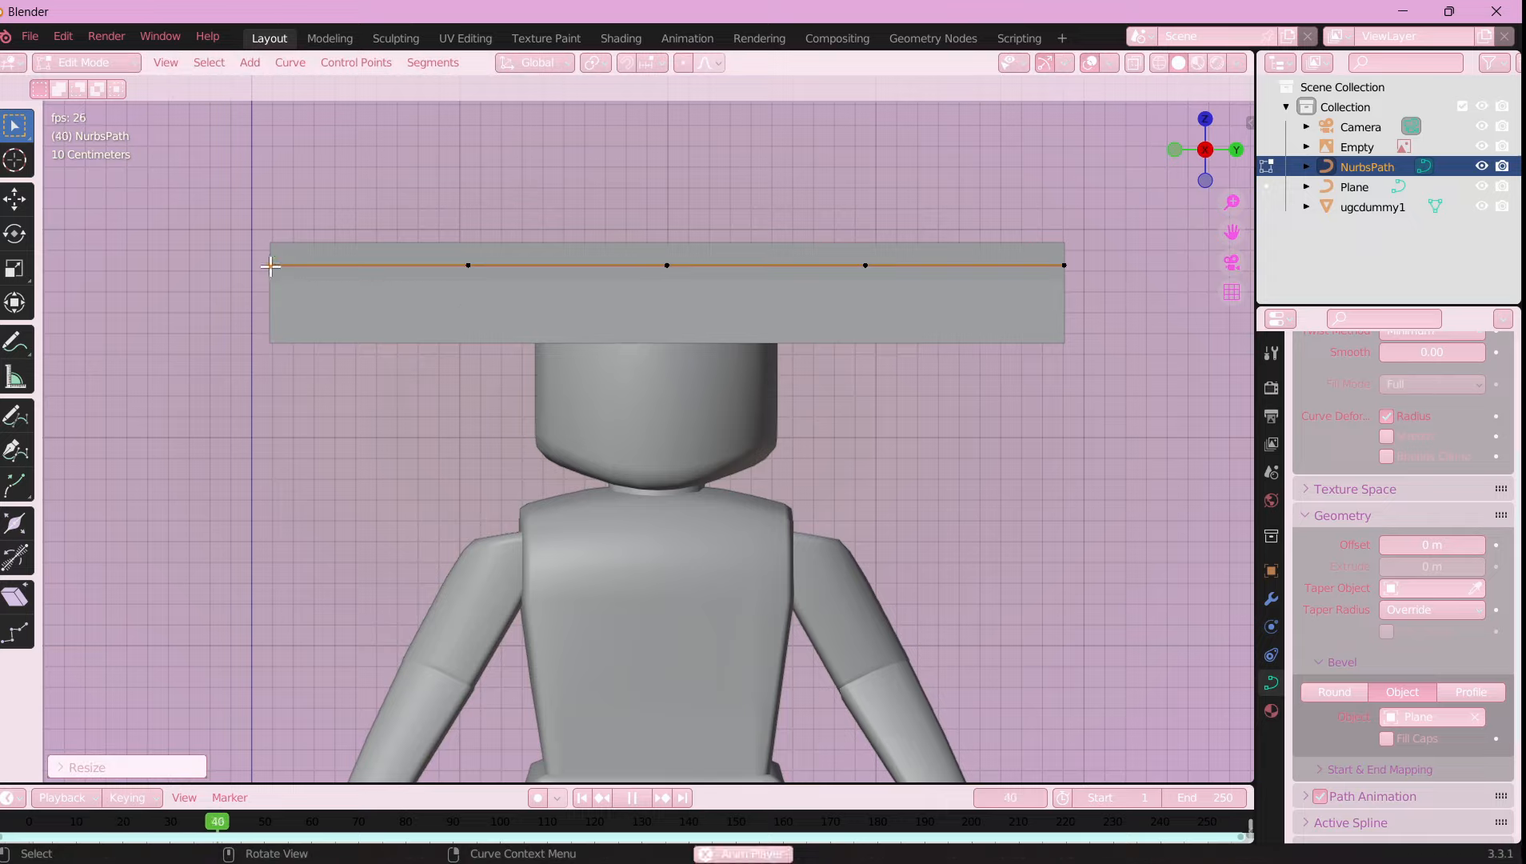
{"action": "key", "text": "space"}
{"action": "key", "text": "alt+s"}
{"action": "left_click", "coordinate": [648, 331]}
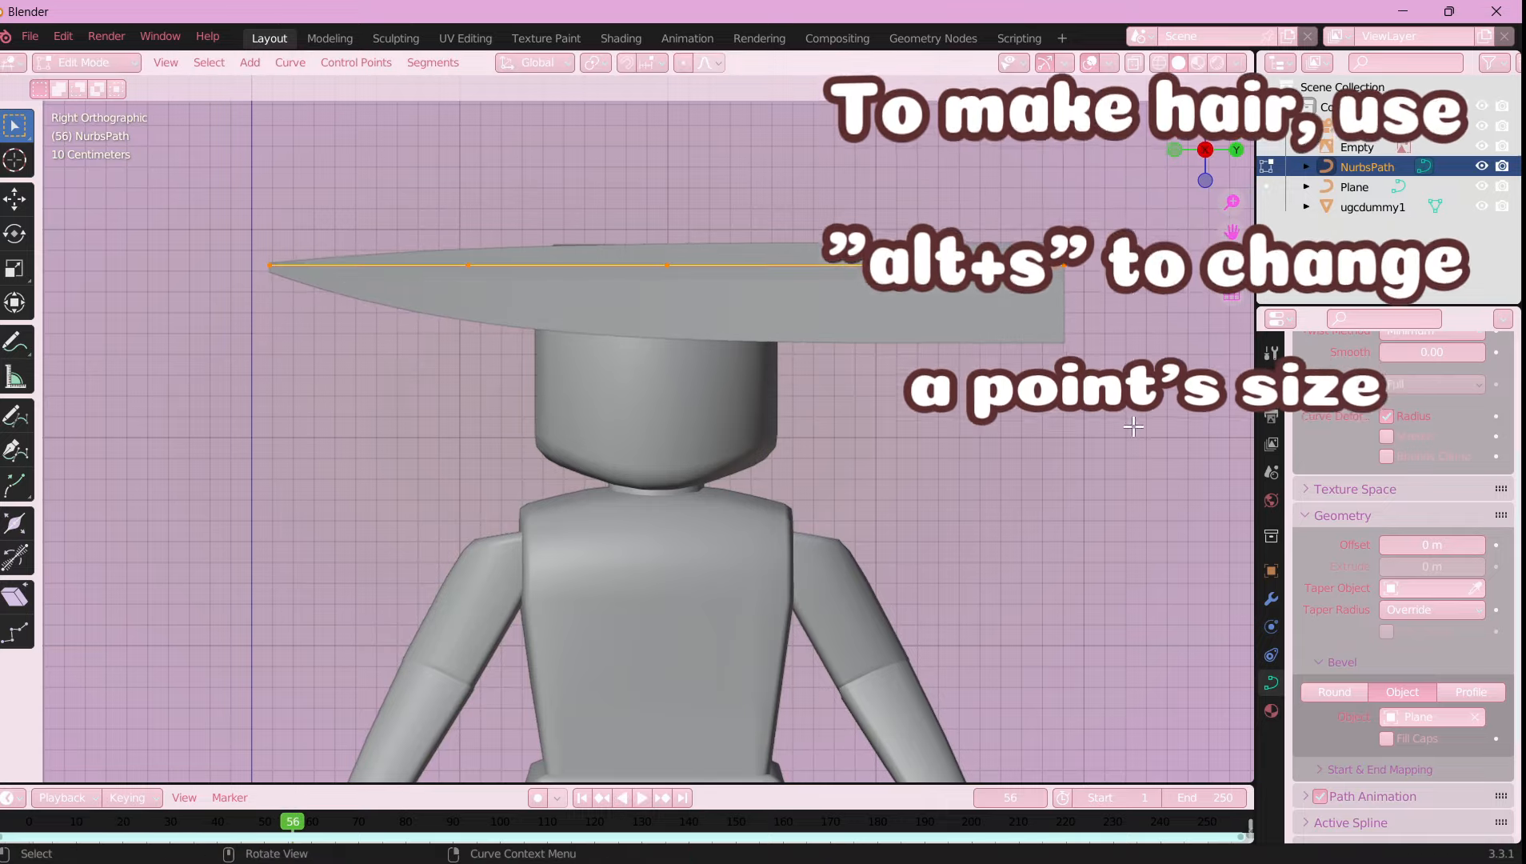
- Move the whole path in the right view so its pointed end sits at the middle of the head's top edge
{"action": "key", "text": "g"}
{"action": "left_click", "coordinate": [1020, 377]}
{"action": "scroll", "coordinate": [899, 425], "scroll_direction": "down", "scroll_amount": 5}
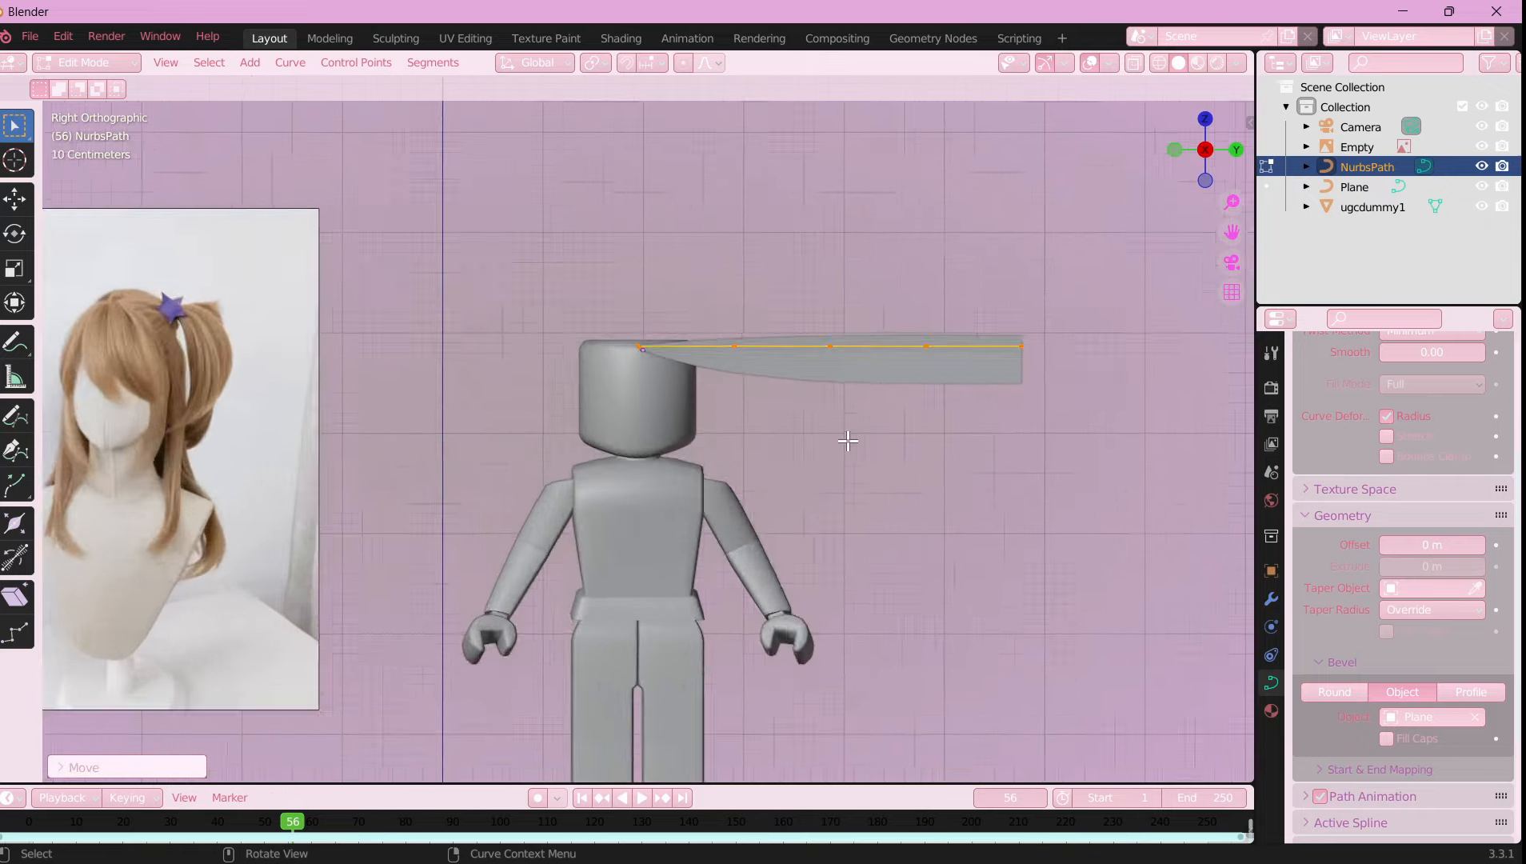
{"action": "scroll", "coordinate": [850, 438], "scroll_direction": "up", "scroll_amount": 4}
{"action": "middle_click_drag", "start_coordinate": [904, 420], "coordinate": [661, 428], "text": "shift"}
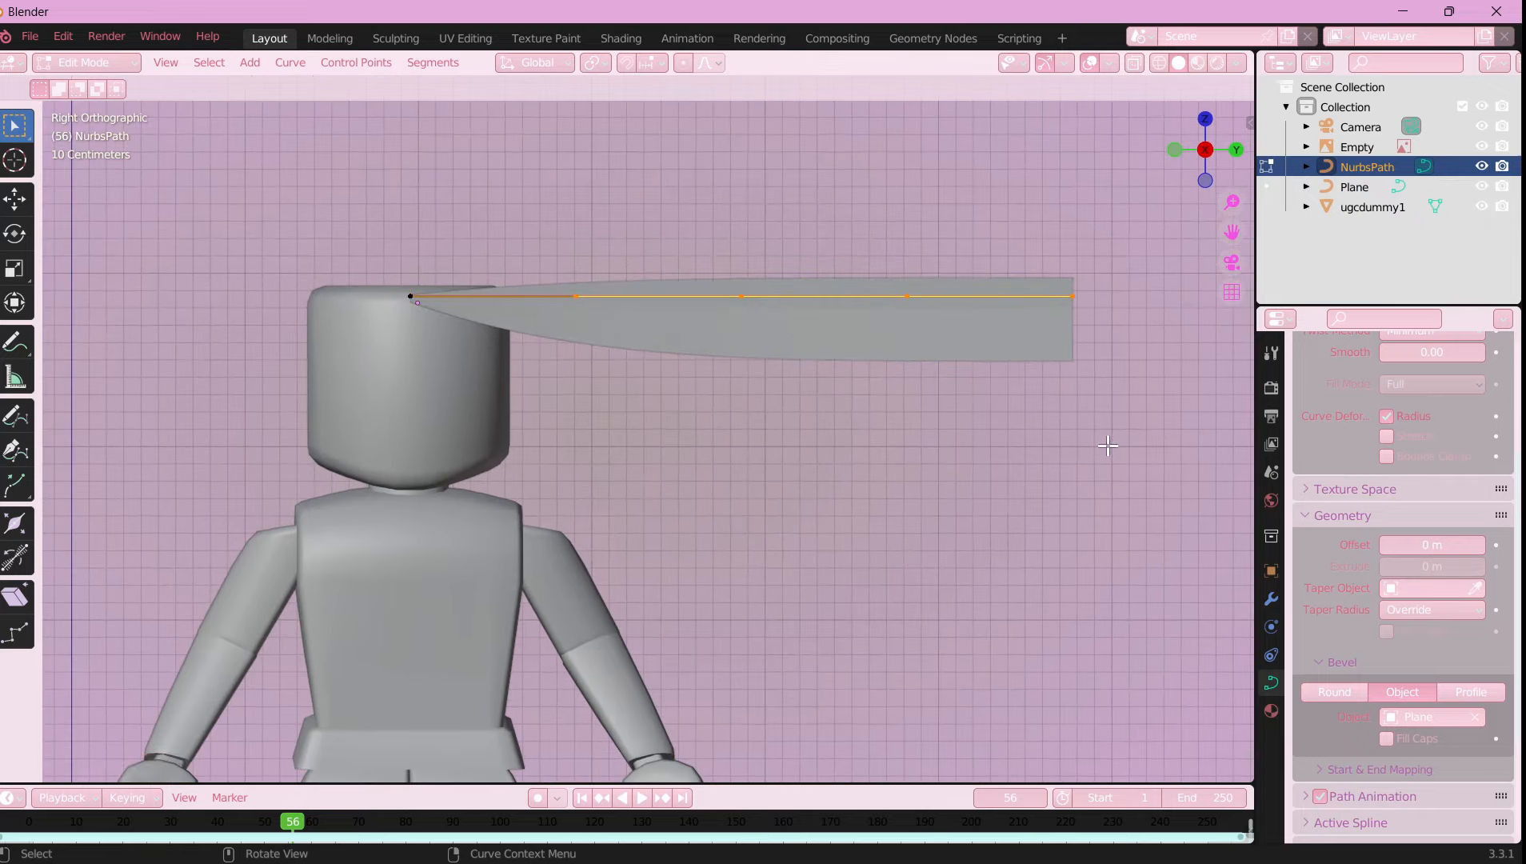
- Bend the strand downward from the head by repositioning its second to fifth control points in the right view
{"action": "key", "text": "g"}
{"action": "left_click", "coordinate": [732, 545]}
{"action": "left_click", "coordinate": [632, 408]}
{"action": "key", "text": "g"}
{"action": "left_click", "coordinate": [607, 515]}
{"action": "left_click", "coordinate": [797, 407]}
{"action": "key", "text": "g"}
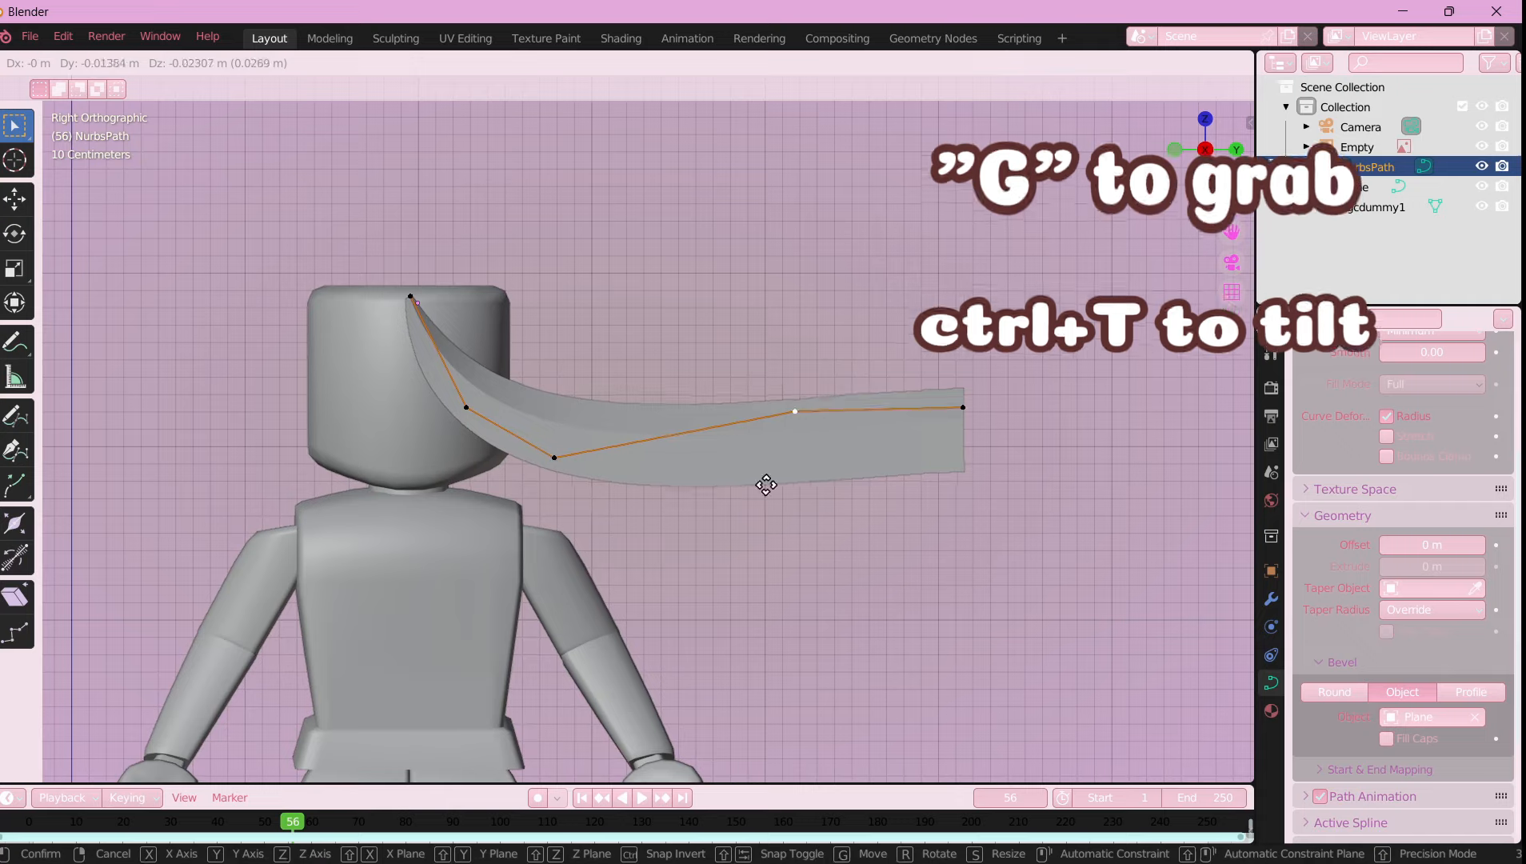
{"action": "left_click", "coordinate": [691, 585]}
{"action": "left_click", "coordinate": [963, 407]}
{"action": "key", "text": "g"}
{"action": "left_click", "coordinate": [794, 548]}
- Move the strand's top control point against the upper front edge of the head in the back view
{"action": "left_click", "coordinate": [1236, 148]}
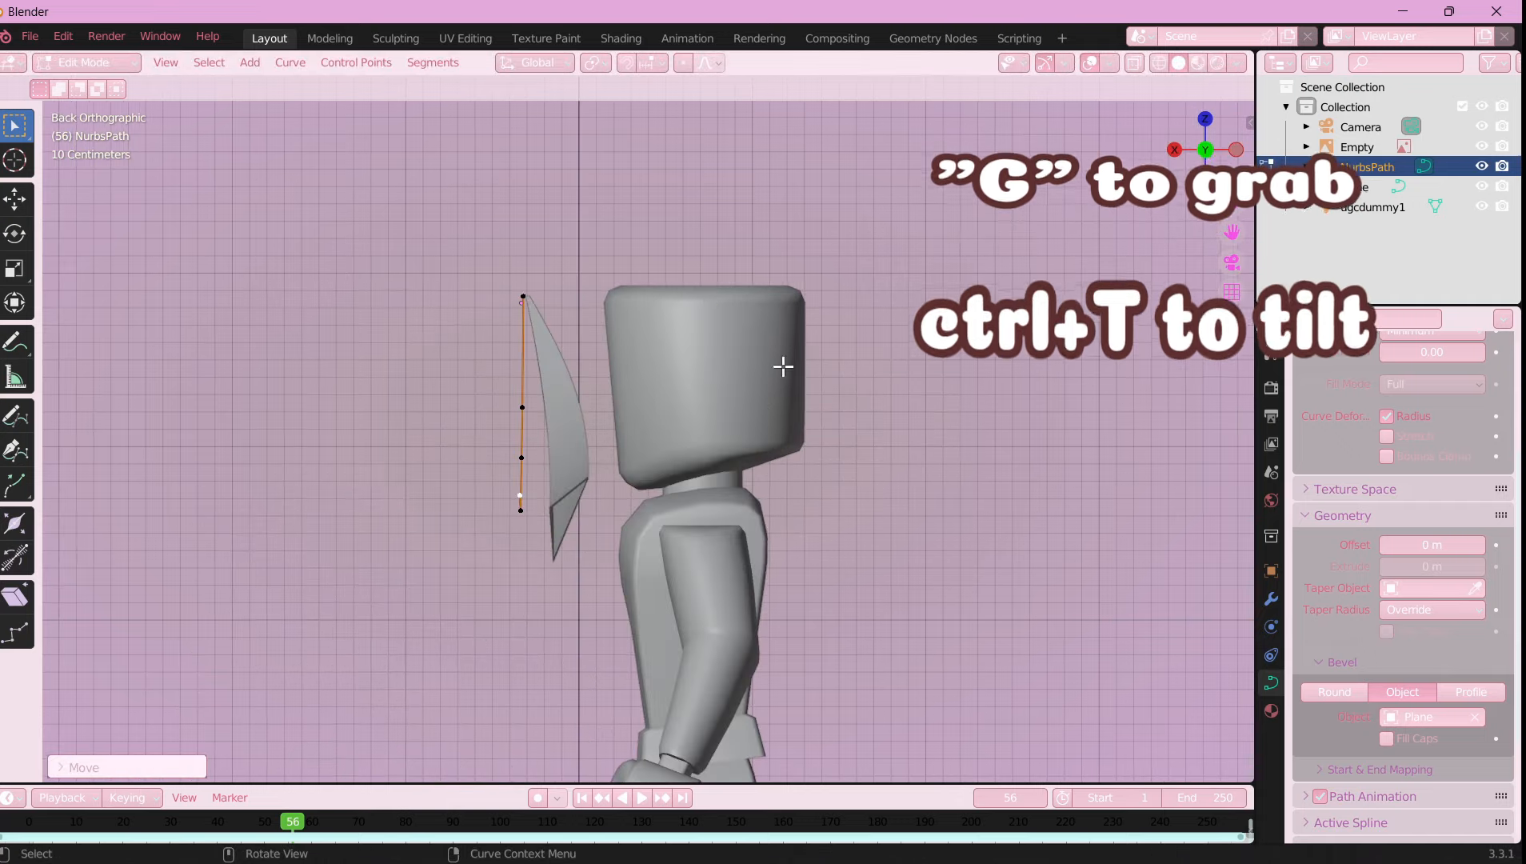
{"action": "left_click", "coordinate": [523, 296]}
{"action": "key", "text": "g"}
{"action": "left_click", "coordinate": [664, 316]}
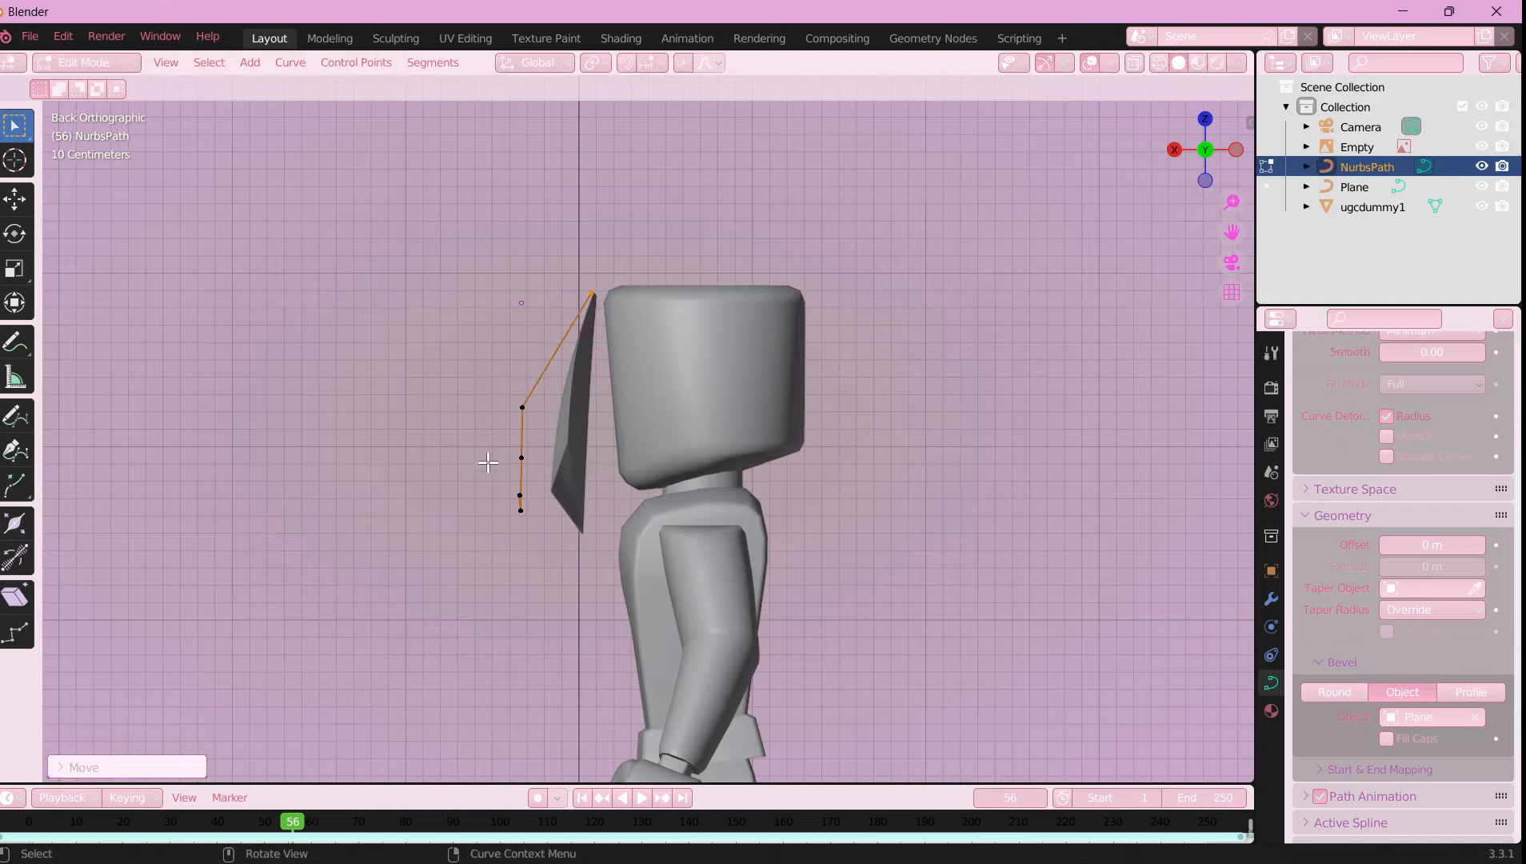
- Raise the strand's last two control points slightly and move them toward the head in the back view
{"action": "left_click", "coordinate": [1175, 151]}
{"action": "left_click_drag", "start_coordinate": [689, 379], "coordinate": [832, 626]}
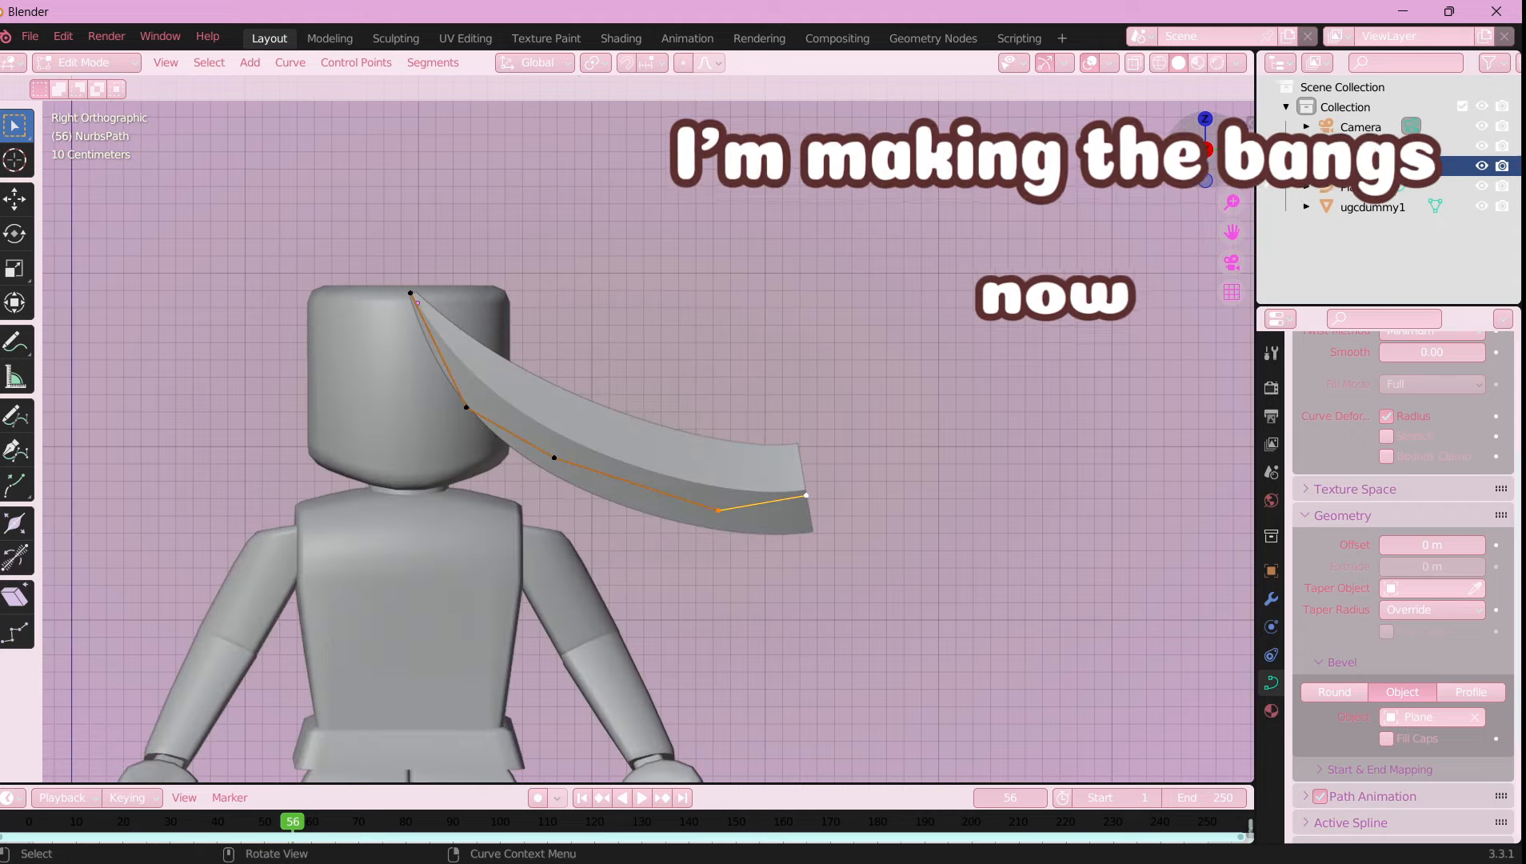
{"action": "left_click", "coordinate": [1236, 148]}
{"action": "key", "text": "g"}
{"action": "left_click", "coordinate": [825, 456]}
{"action": "left_click", "coordinate": [1174, 149]}
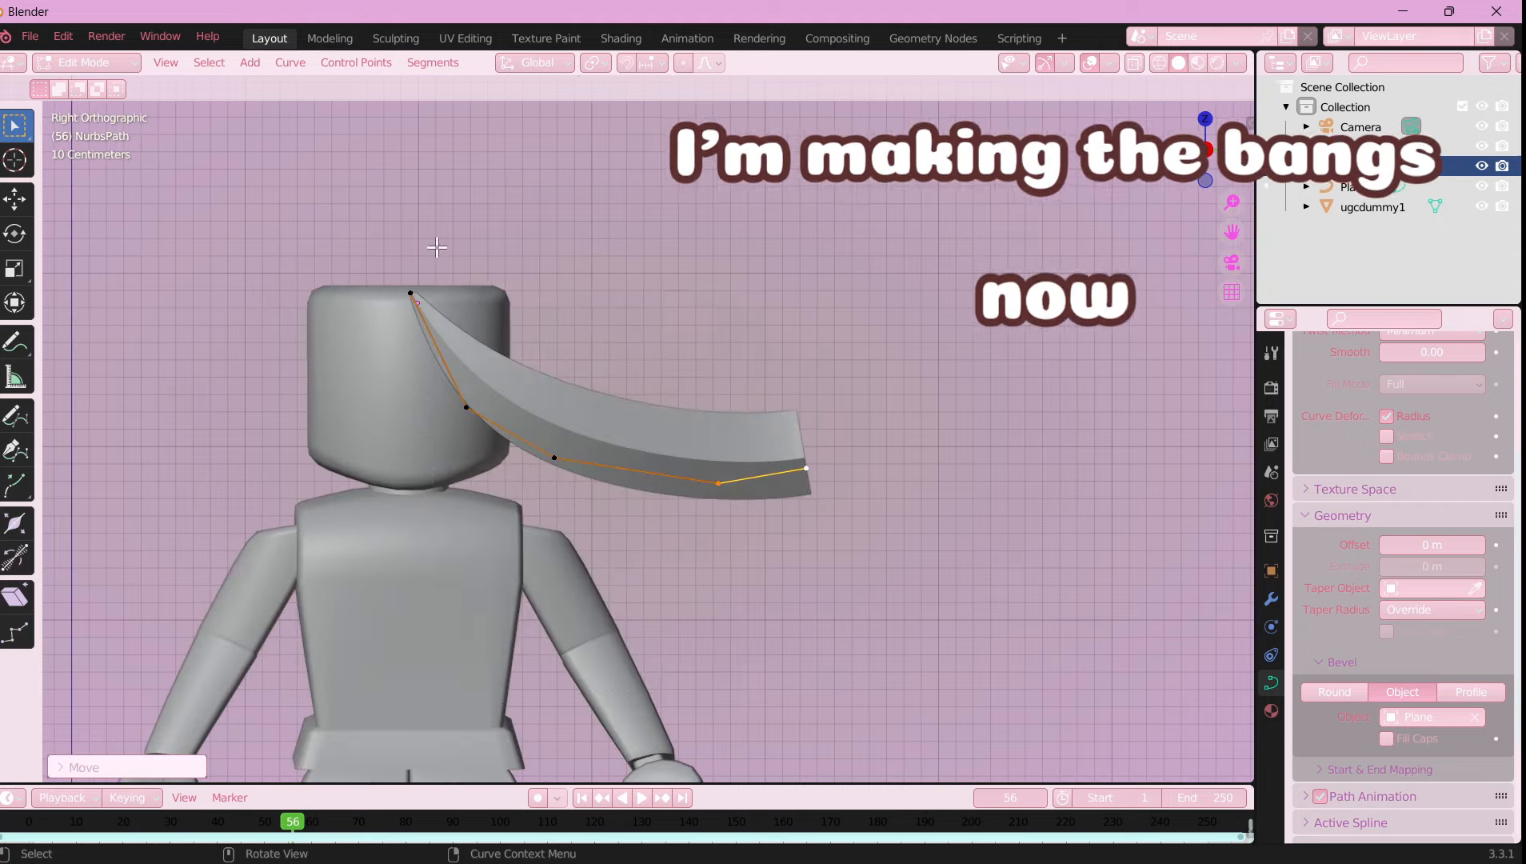
- Shrink the strand's radius and shift its last three control points closer to the head in the right view
{"action": "left_click_drag", "start_coordinate": [360, 258], "coordinate": [599, 445]}
{"action": "key", "text": "alt+s"}
{"action": "left_click", "coordinate": [767, 461]}
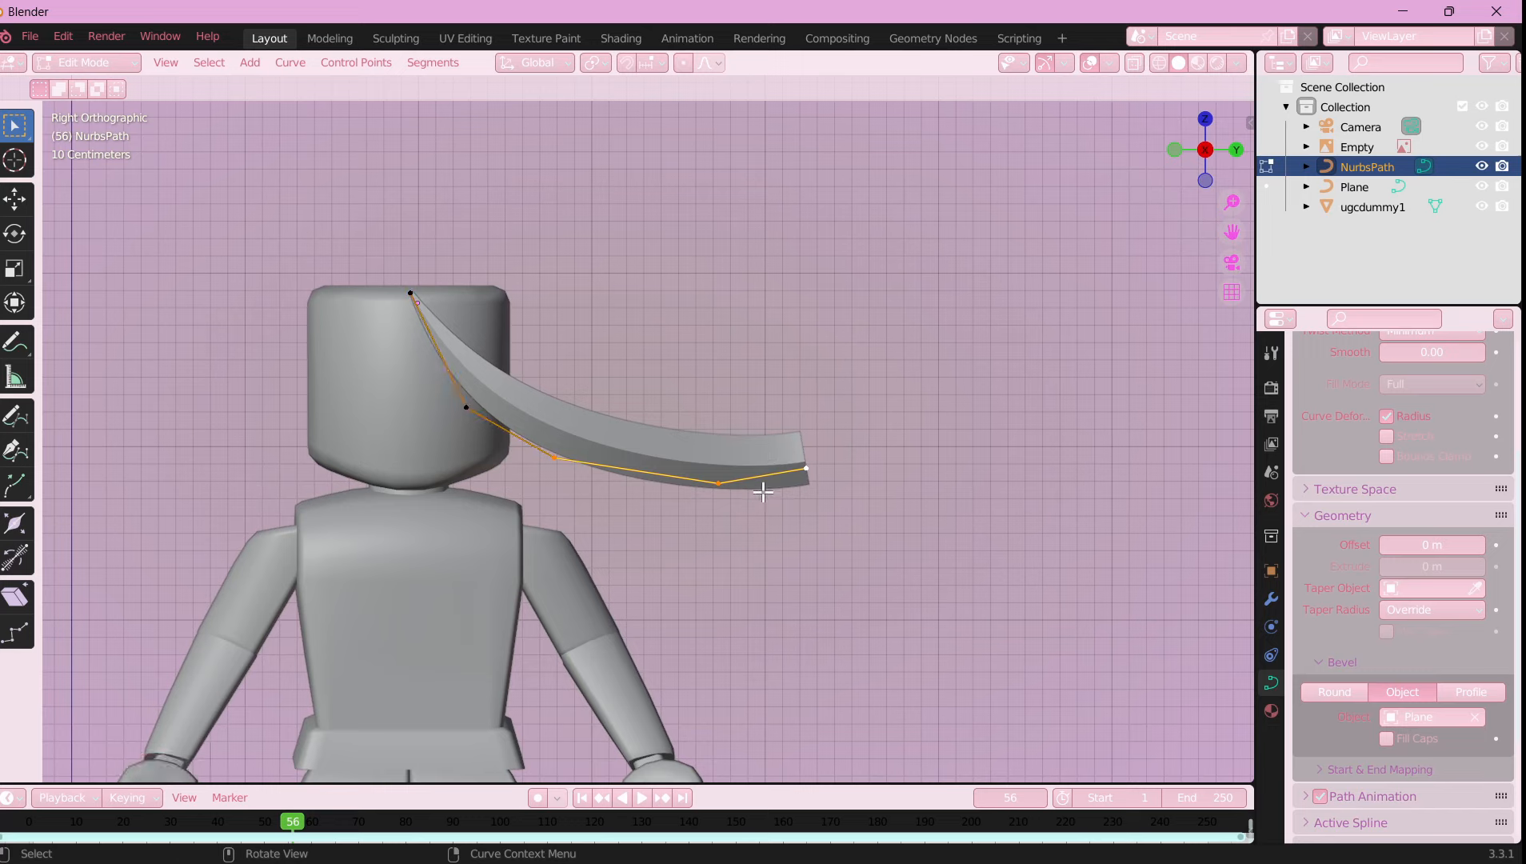
{"action": "key", "text": "g"}
{"action": "left_click", "coordinate": [659, 471]}
- Raise the strand's second control point and nudge its top point in the right view
{"action": "left_click", "coordinate": [467, 405]}
{"action": "key", "text": "g"}
{"action": "left_click", "coordinate": [470, 341]}
{"action": "left_click", "coordinate": [412, 300]}
{"action": "key", "text": "g"}
{"action": "left_click", "coordinate": [405, 303]}
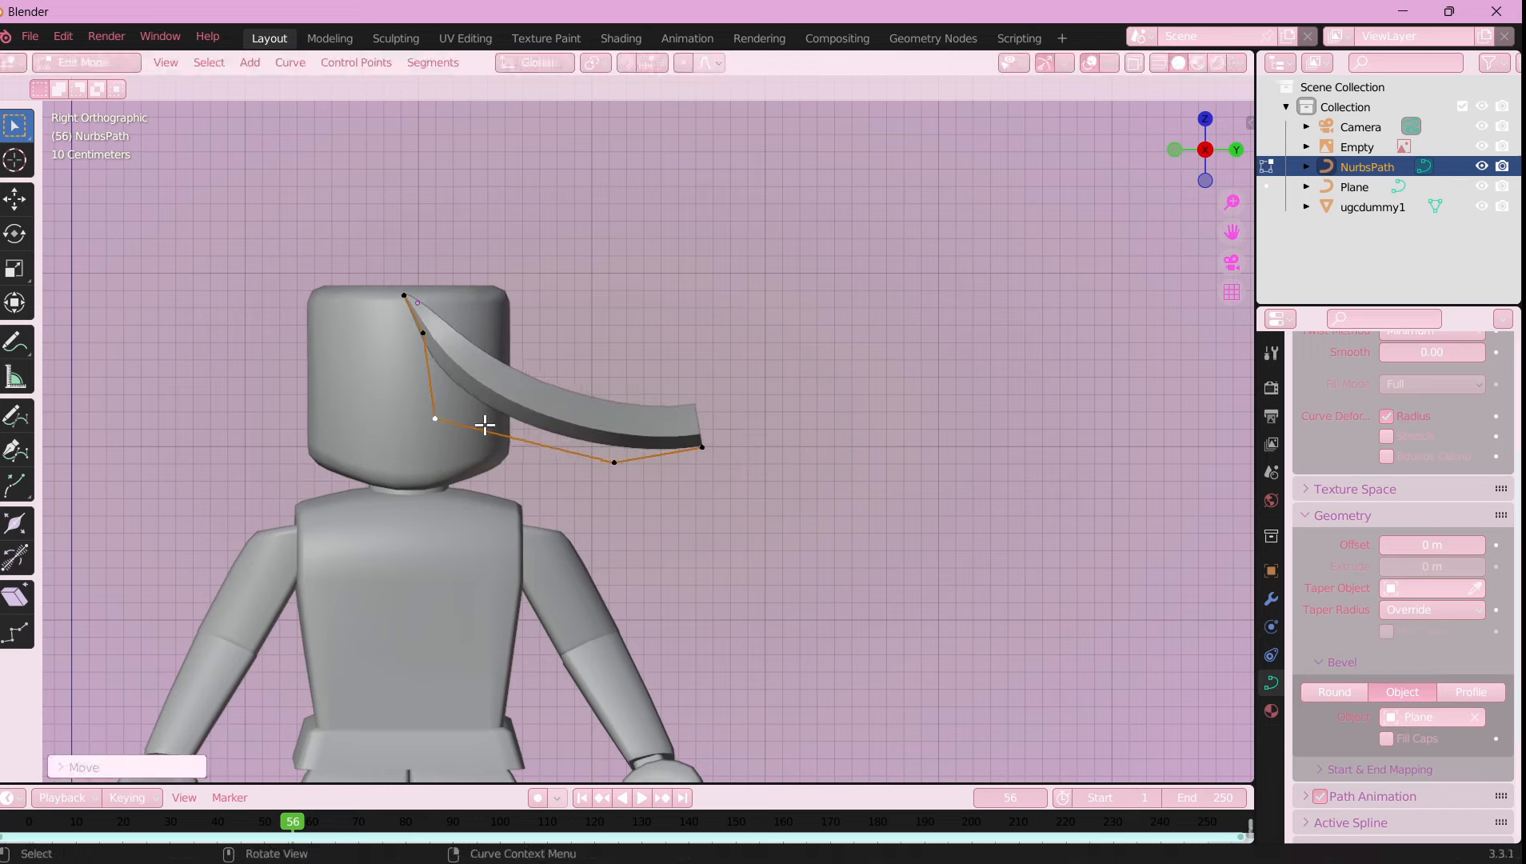
- Adjust the strand's fourth control point slightly and raise its end point in the right view
{"action": "left_click", "coordinate": [614, 462]}
{"action": "key", "text": "g"}
{"action": "left_click", "coordinate": [600, 454]}
{"action": "left_click", "coordinate": [702, 448]}
{"action": "key", "text": "g"}
{"action": "left_click", "coordinate": [811, 371]}
- Move the end point onto the side of the head in the back view and tilt the strand
{"action": "key", "text": "ctrl+KP_1"}
{"action": "key", "text": "g"}
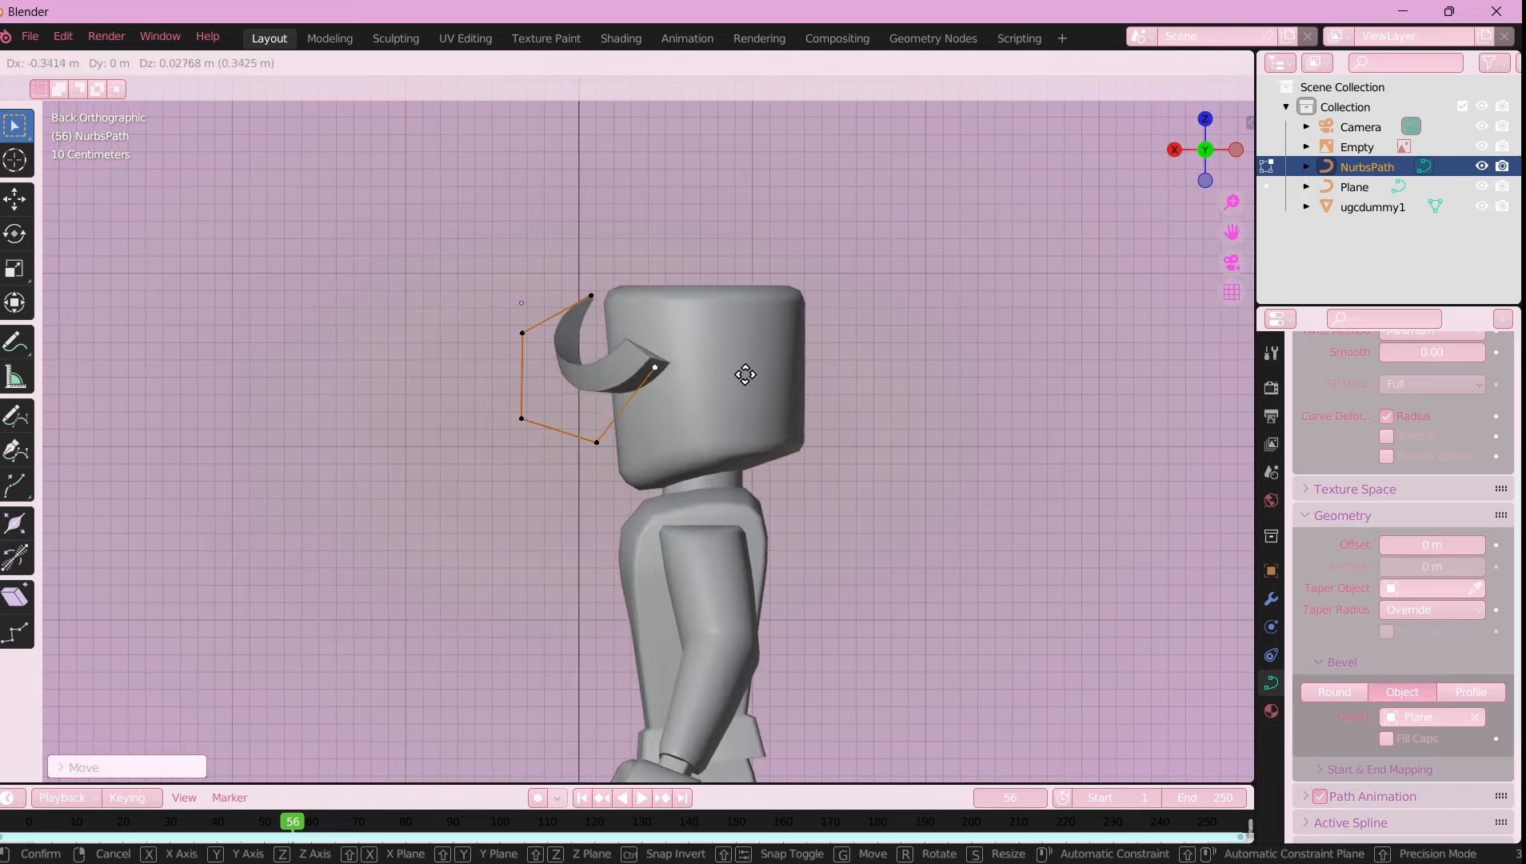
{"action": "key", "text": "g"}
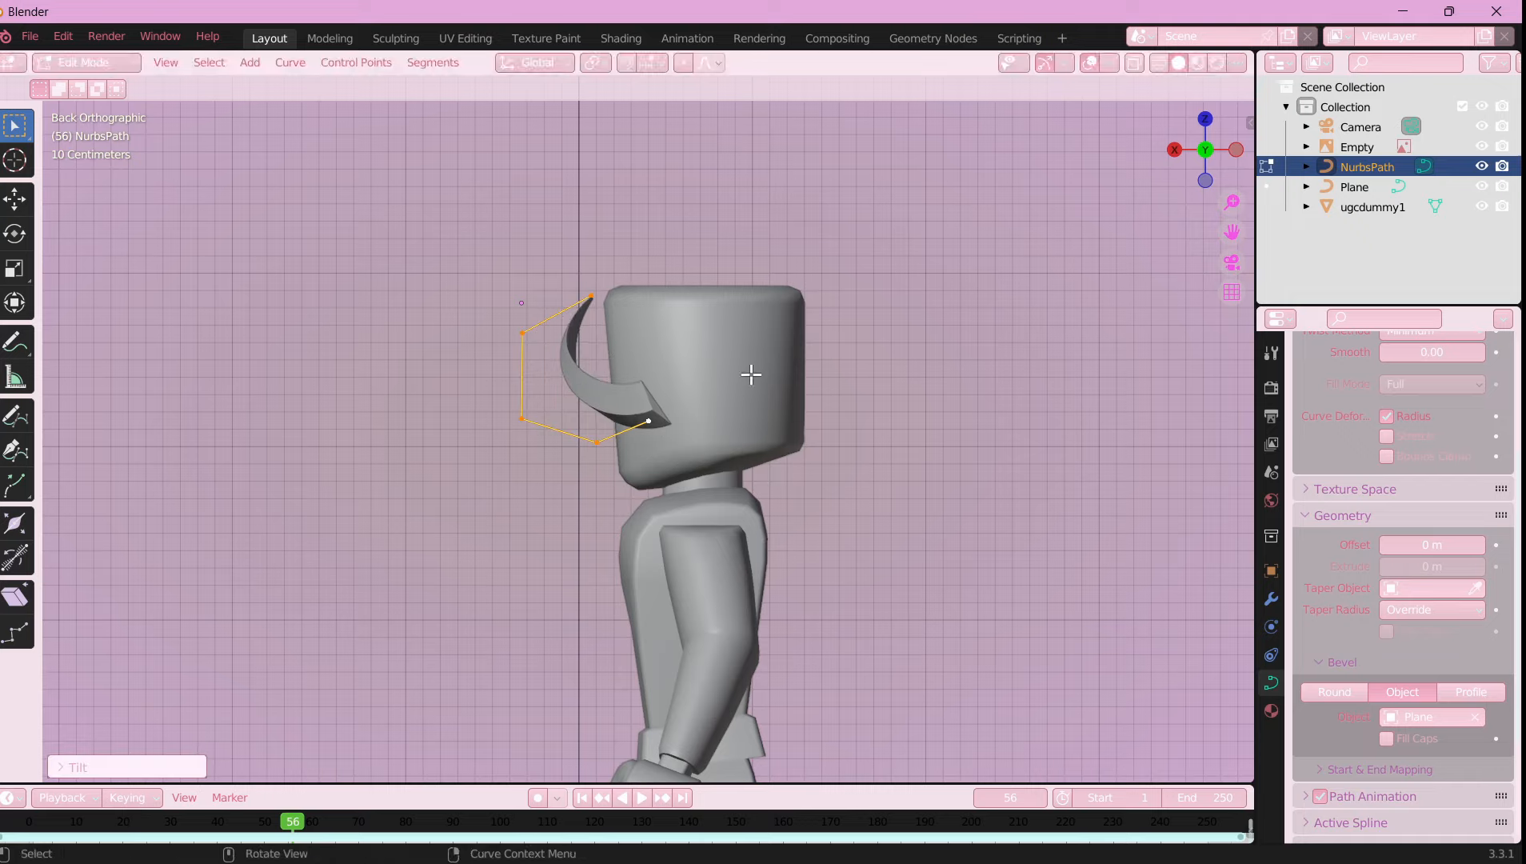
{"action": "key", "text": "g"}
{"action": "left_click", "coordinate": [868, 385]}
- Reposition the strand's lower control points and shift its top point slightly along the head's top edge
{"action": "middle_click_drag", "start_coordinate": [862, 385], "coordinate": [842, 438], "text": "alt"}
{"action": "scroll", "coordinate": [566, 368], "scroll_direction": "up", "scroll_amount": 3}
{"action": "scroll", "coordinate": [636, 385], "scroll_direction": "down", "scroll_amount": 1}
{"action": "left_click_drag", "start_coordinate": [536, 420], "coordinate": [788, 524]}
{"action": "key", "text": "g"}
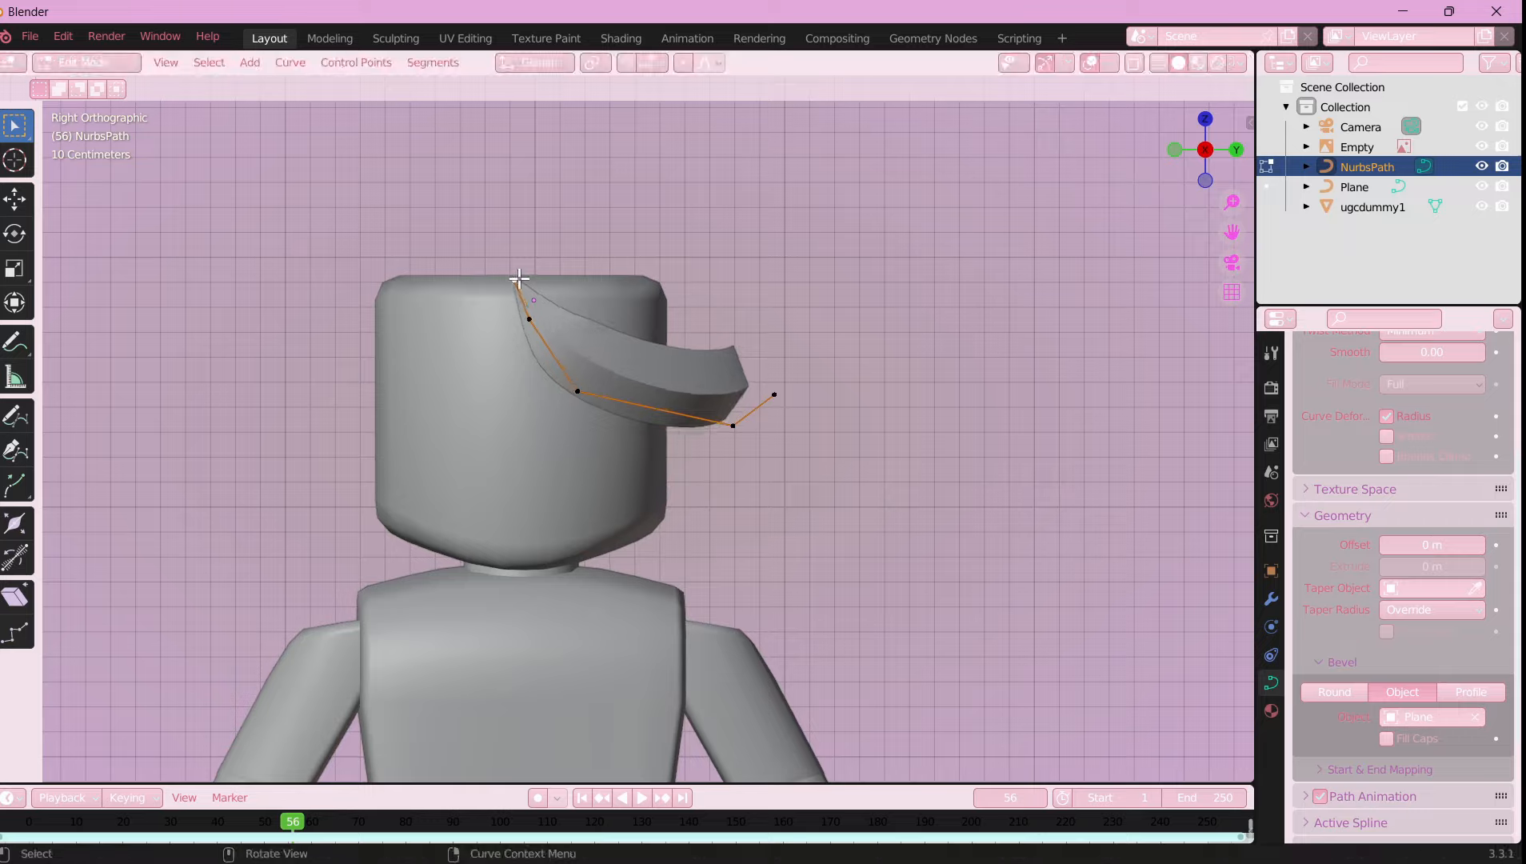
{"action": "left_click", "coordinate": [520, 279]}
{"action": "scroll", "coordinate": [709, 456], "scroll_direction": "down", "scroll_amount": 4}
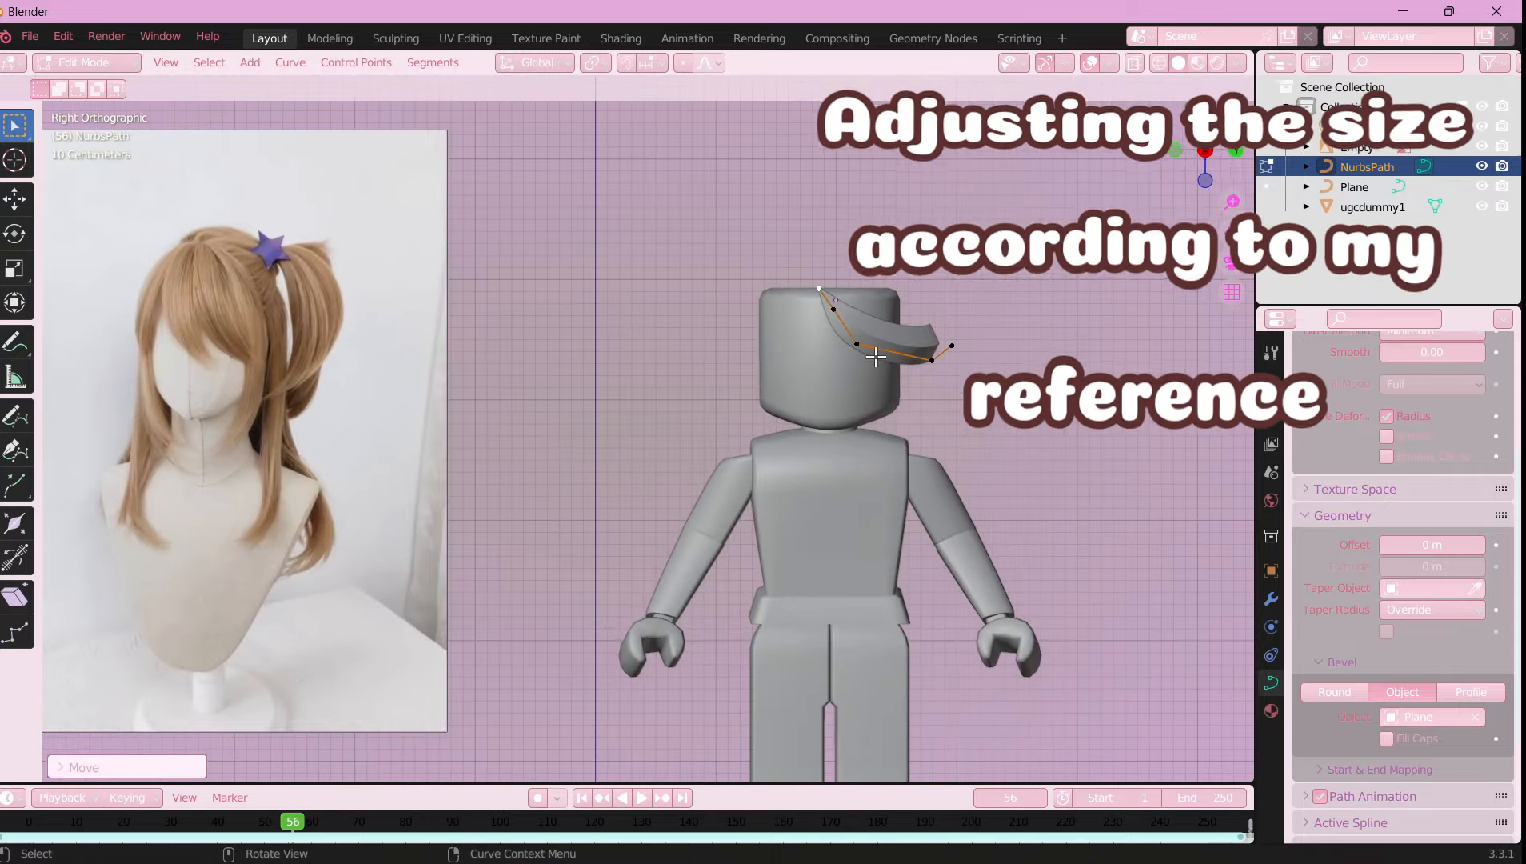
- Move the strand's last two control points down and inward in the right view, and delete the end point
{"action": "key", "text": "g"}
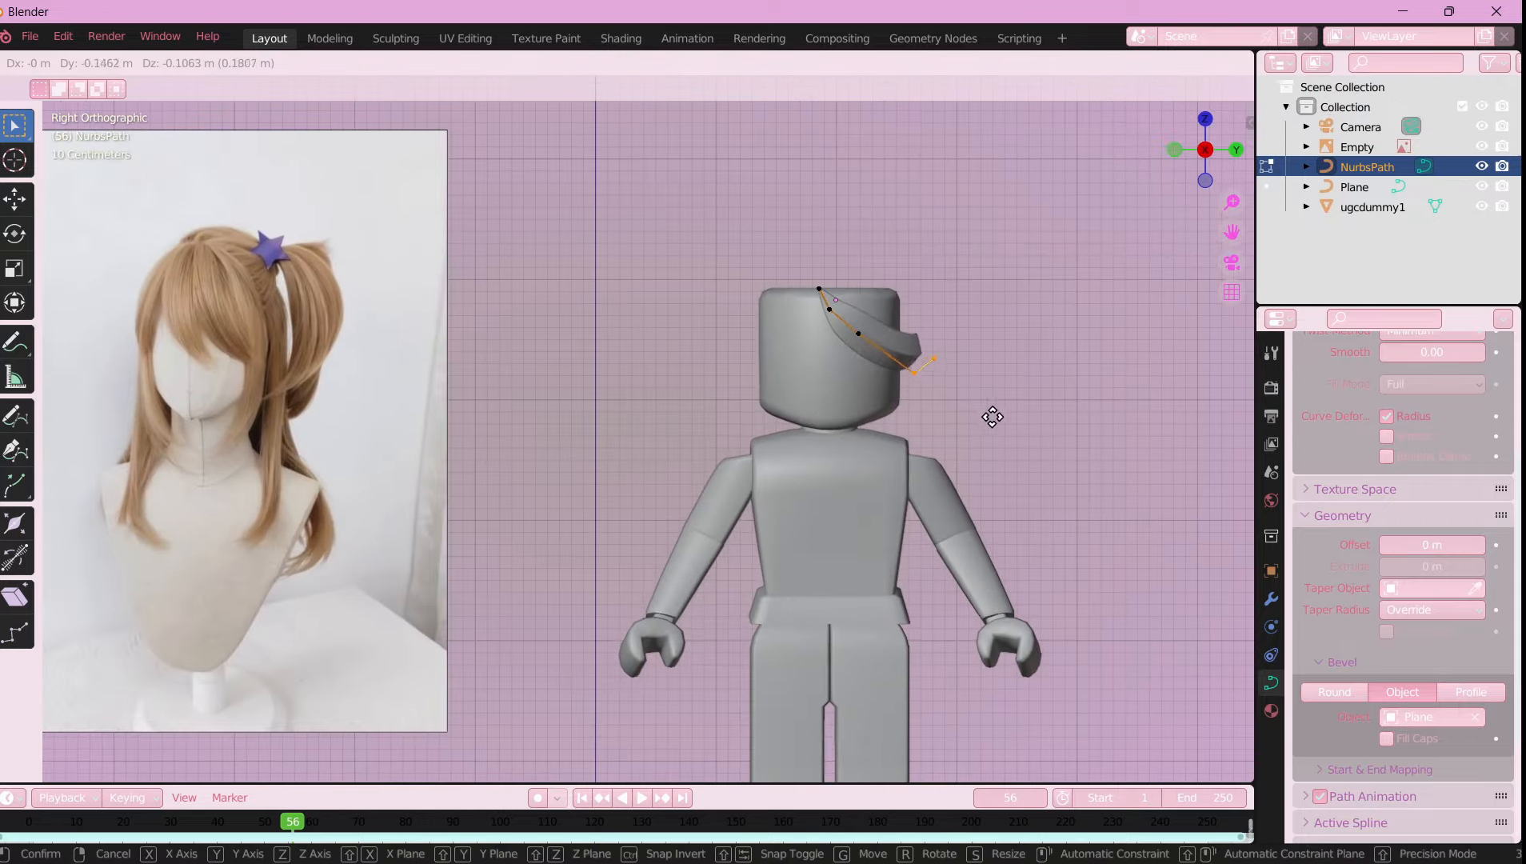
{"action": "left_click", "coordinate": [991, 432]}
{"action": "left_click", "coordinate": [931, 373]}
{"action": "key", "text": "x"}
{"action": "left_click", "coordinate": [950, 404]}
- Shrink the radius of the remaining end point so the strand's lower end tapers to a tip
{"action": "left_click", "coordinate": [912, 388]}
{"action": "key", "text": "alt+s"}
{"action": "left_click", "coordinate": [910, 384]}
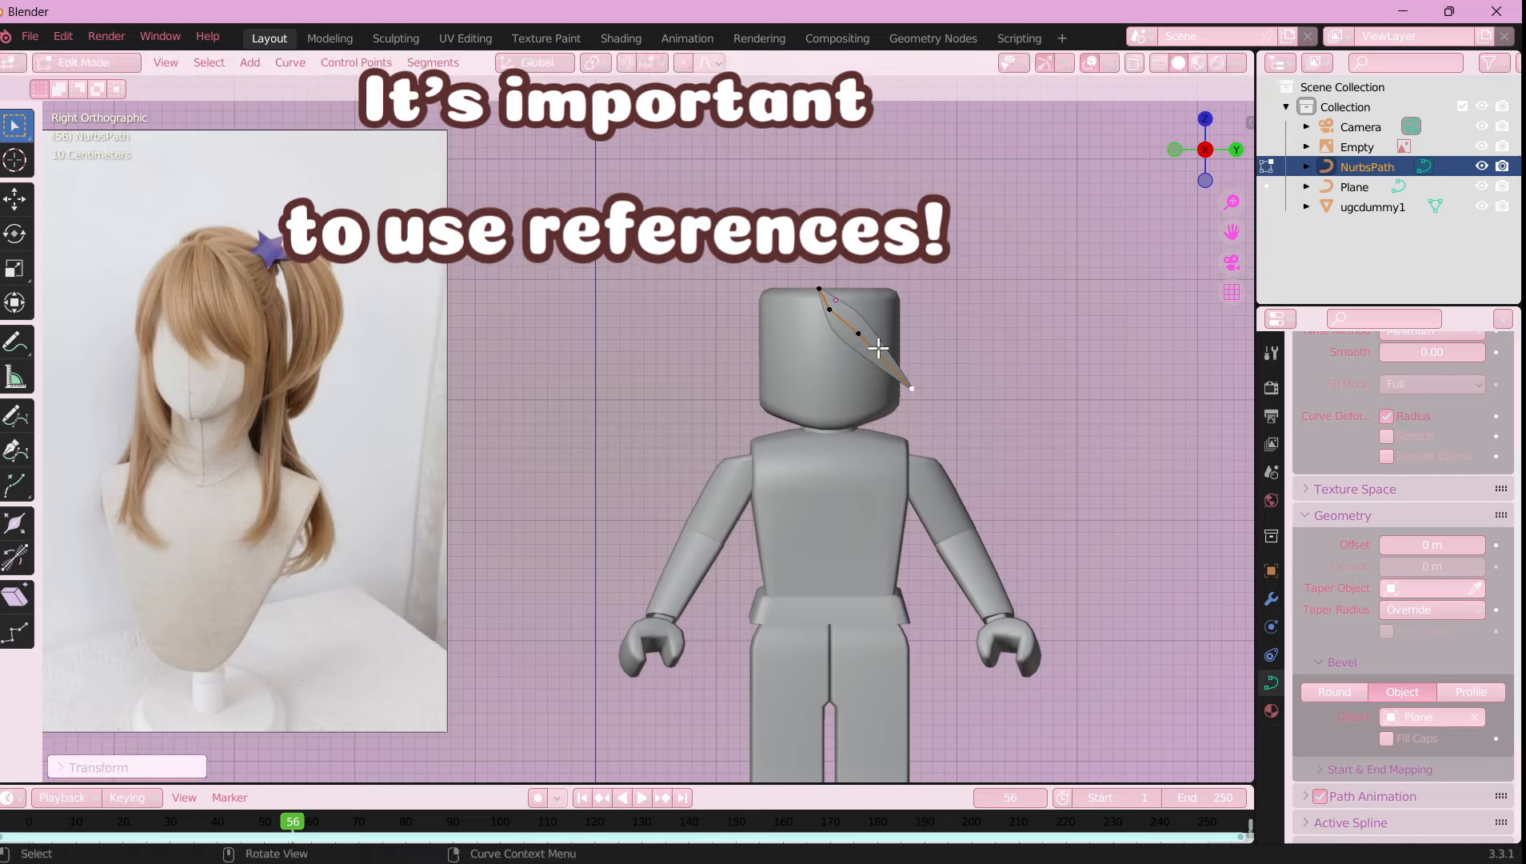
- Shorten the strand by moving its lower points up, and shrink the radius of its middle points
{"action": "left_click", "coordinate": [861, 335]}
{"action": "key", "text": "g"}
{"action": "left_click", "coordinate": [890, 349]}
{"action": "left_click", "coordinate": [833, 310]}
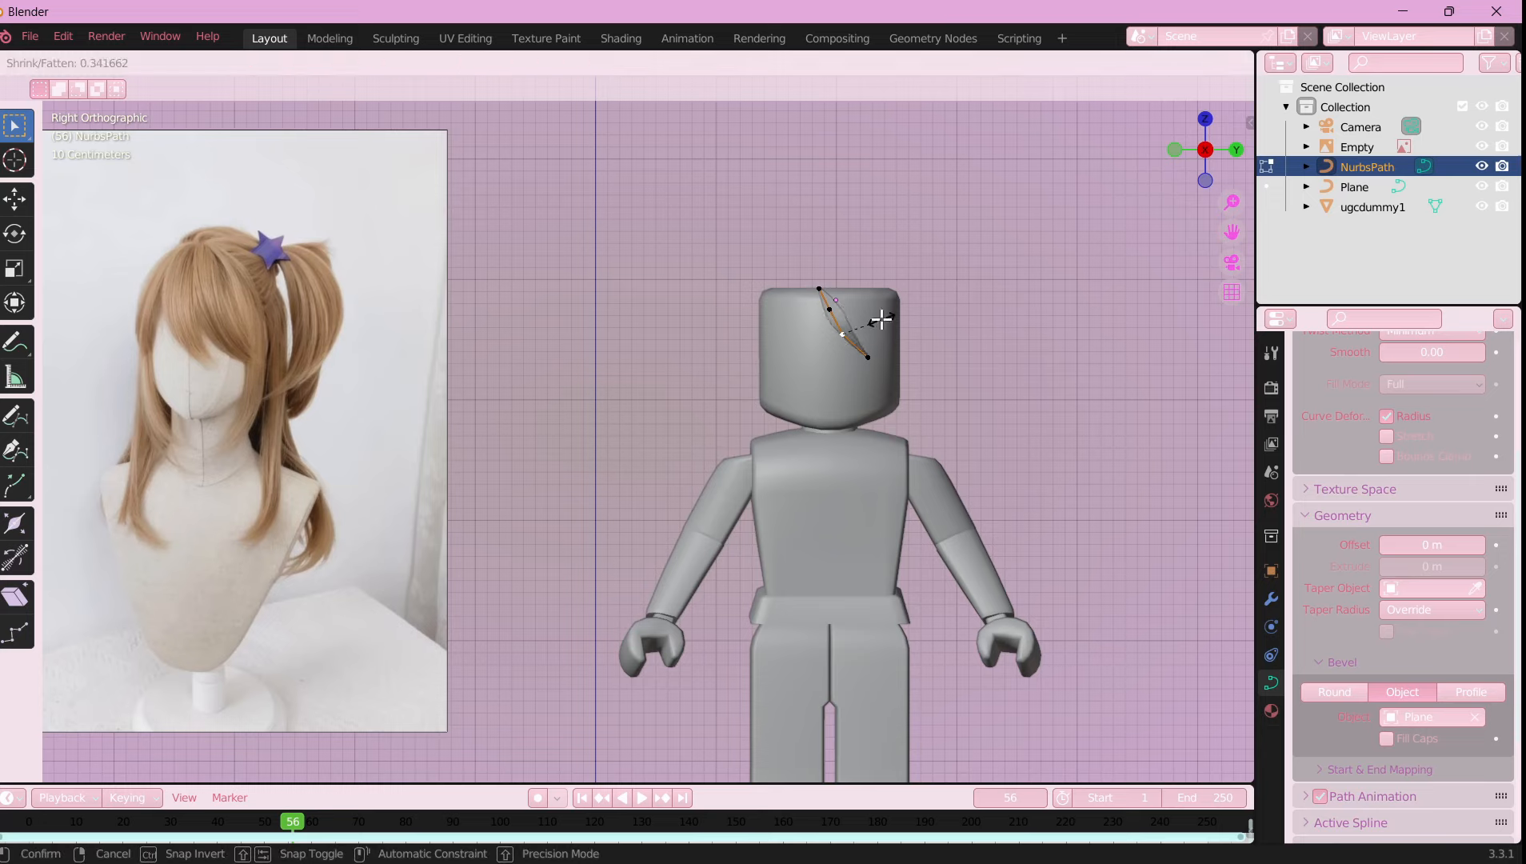
{"action": "left_click", "coordinate": [911, 353]}
- Move the strand's two middle control points closer to the face in the back view
{"action": "left_click", "coordinate": [1236, 150]}
{"action": "scroll", "coordinate": [695, 299], "scroll_direction": "up", "scroll_amount": 4}
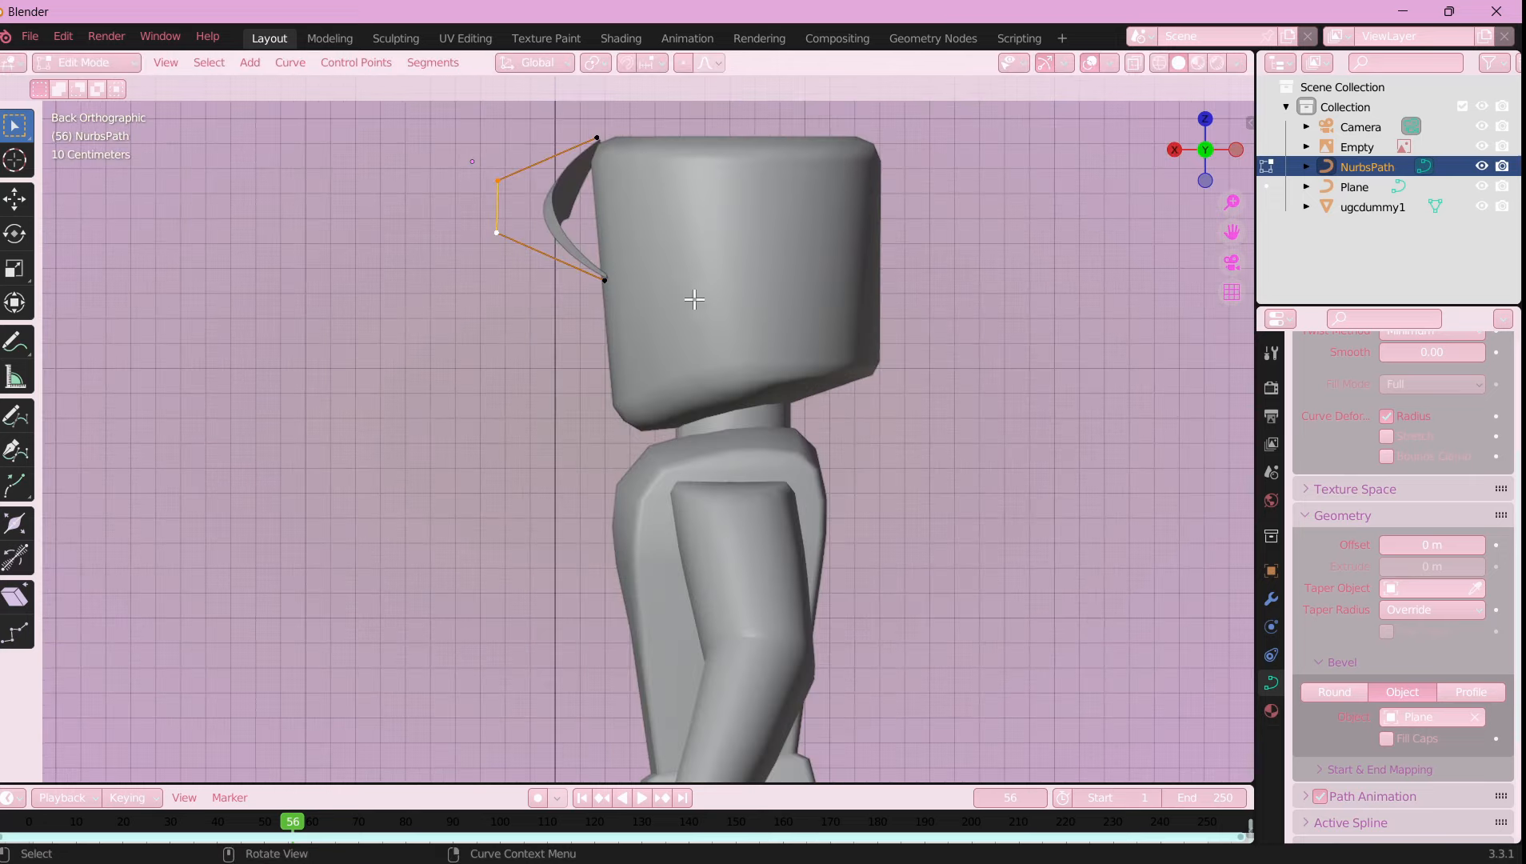
{"action": "key", "text": "g"}
{"action": "left_click", "coordinate": [740, 239]}
{"action": "key", "text": "g"}
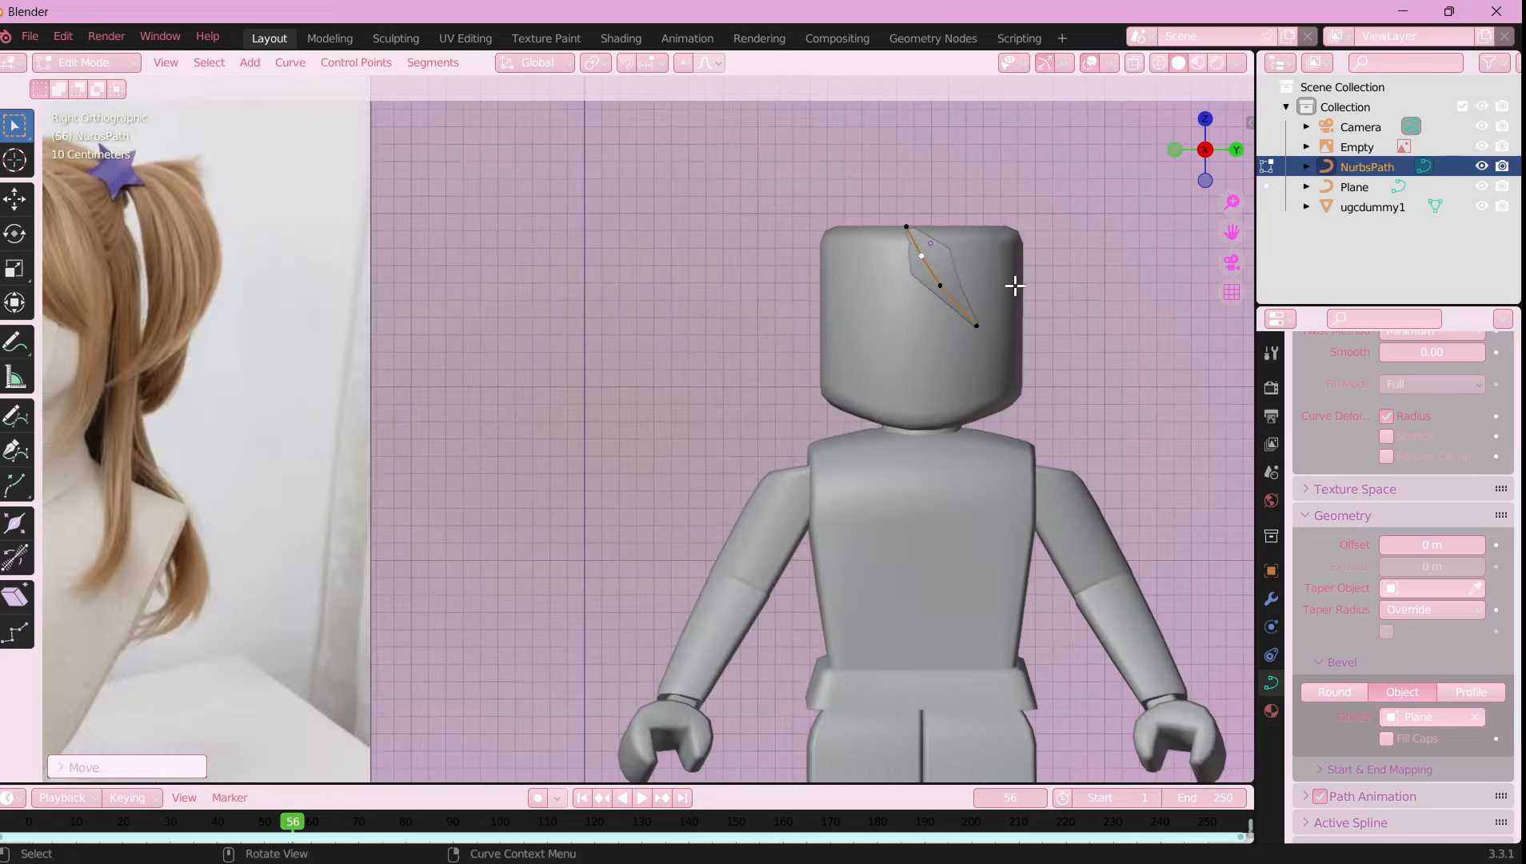
- Refine the middle and end control points in the back view so the strand lies against the front of the head
{"action": "key", "text": "ctrl+KP_1"}
{"action": "key", "text": "g"}
{"action": "left_click", "coordinate": [732, 271]}
{"action": "left_click", "coordinate": [583, 331]}
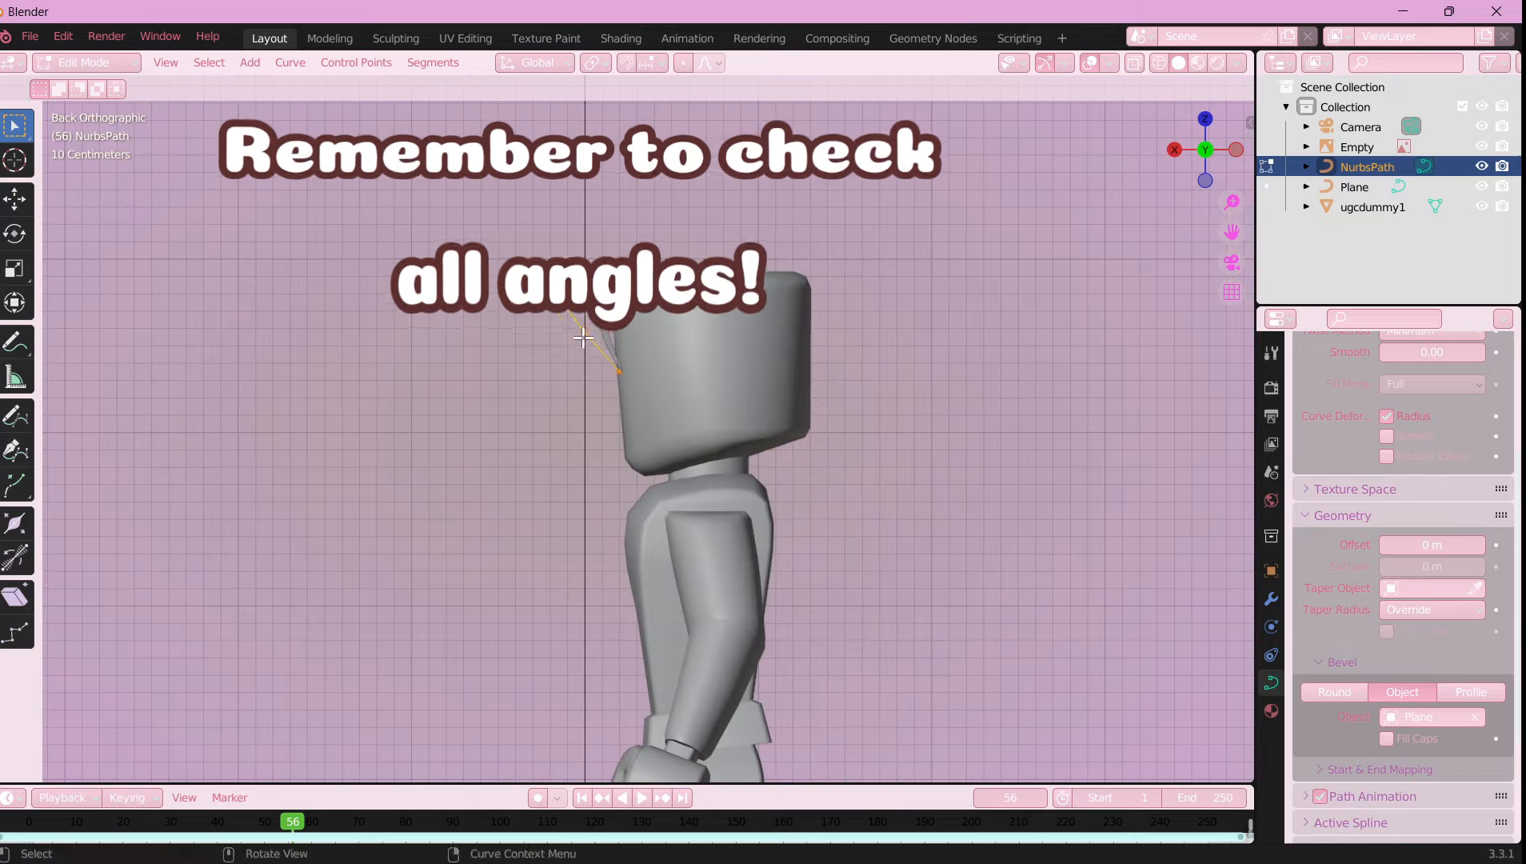
{"action": "key", "text": "g"}
{"action": "left_click", "coordinate": [568, 336]}
{"action": "left_click", "coordinate": [619, 371]}
{"action": "key", "text": "g"}
{"action": "left_click", "coordinate": [622, 365]}
- Check the strand from an oblique angle and reposition its control points into a smoother curve in the right view
{"action": "left_click", "coordinate": [1172, 152]}
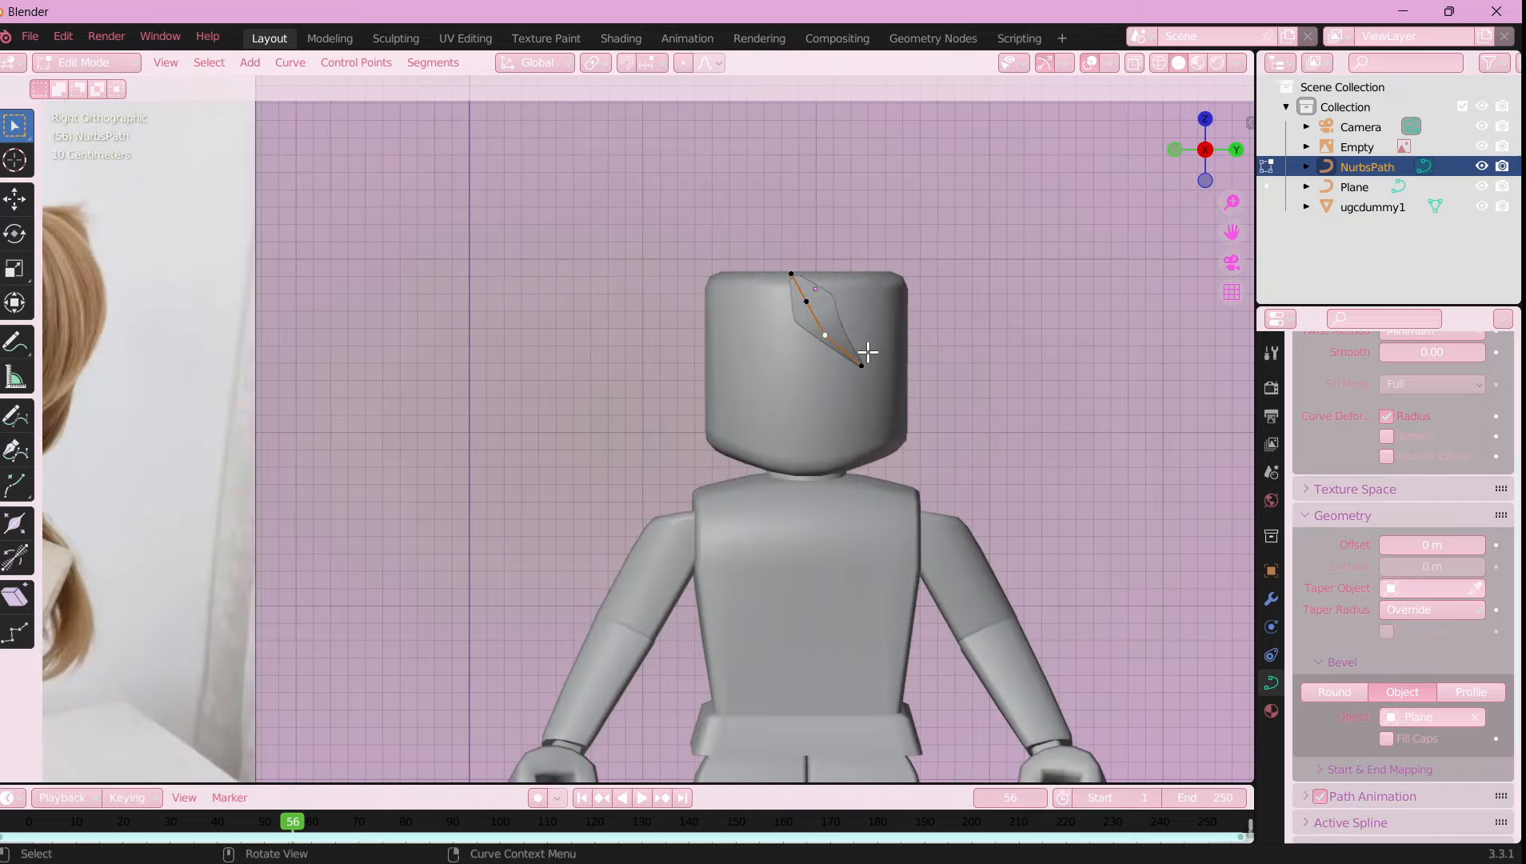
{"action": "middle_click_drag", "start_coordinate": [866, 353], "coordinate": [750, 422]}
{"action": "scroll", "coordinate": [749, 422], "scroll_direction": "up", "scroll_amount": 6}
{"action": "scroll", "coordinate": [749, 422], "scroll_direction": "down", "scroll_amount": 2}
{"action": "left_click", "coordinate": [984, 479]}
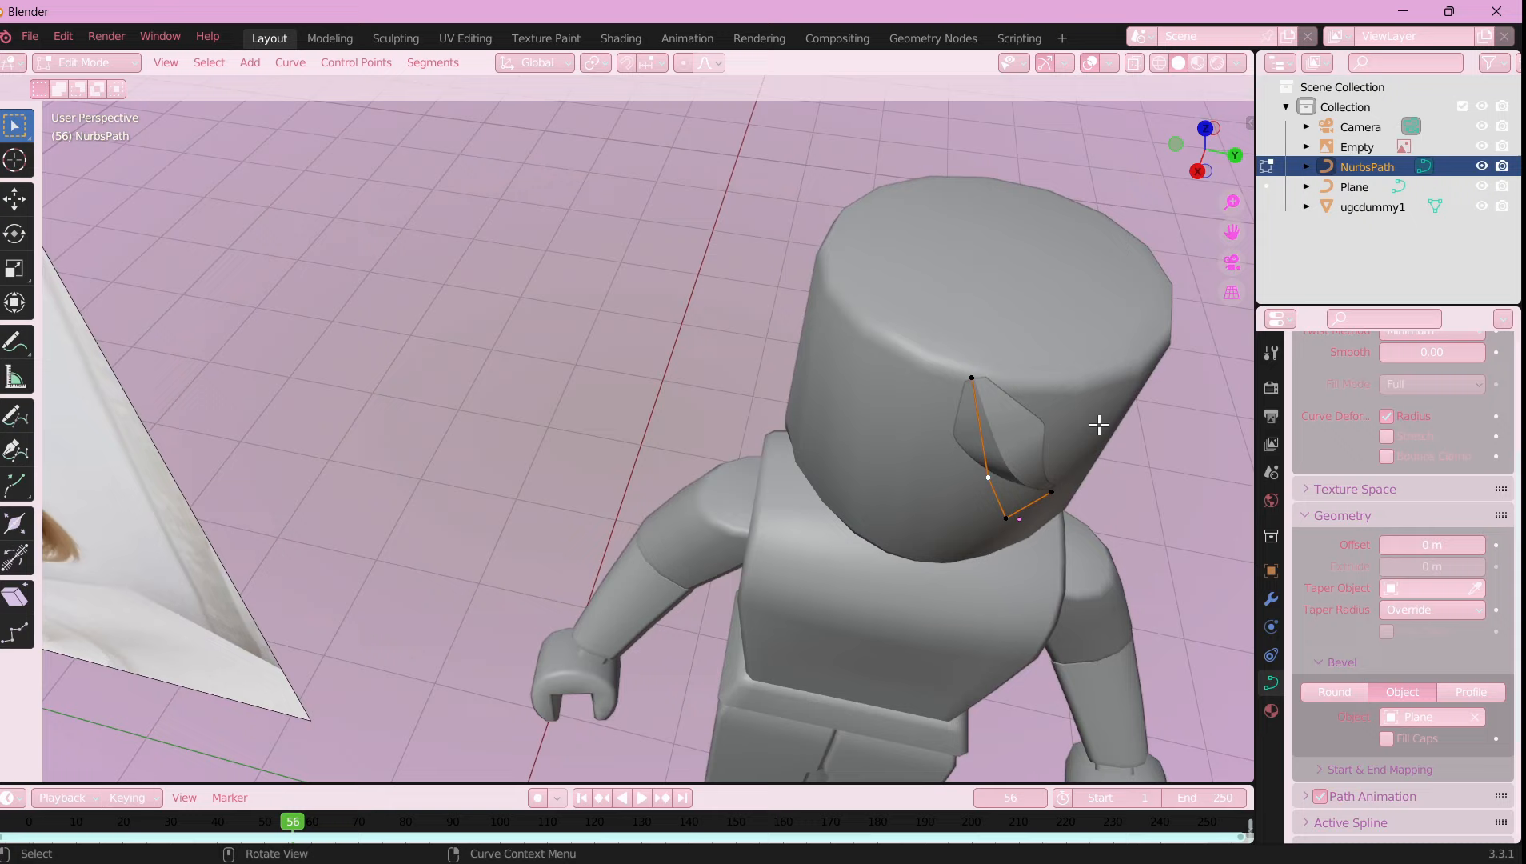
{"action": "left_click", "coordinate": [1197, 171]}
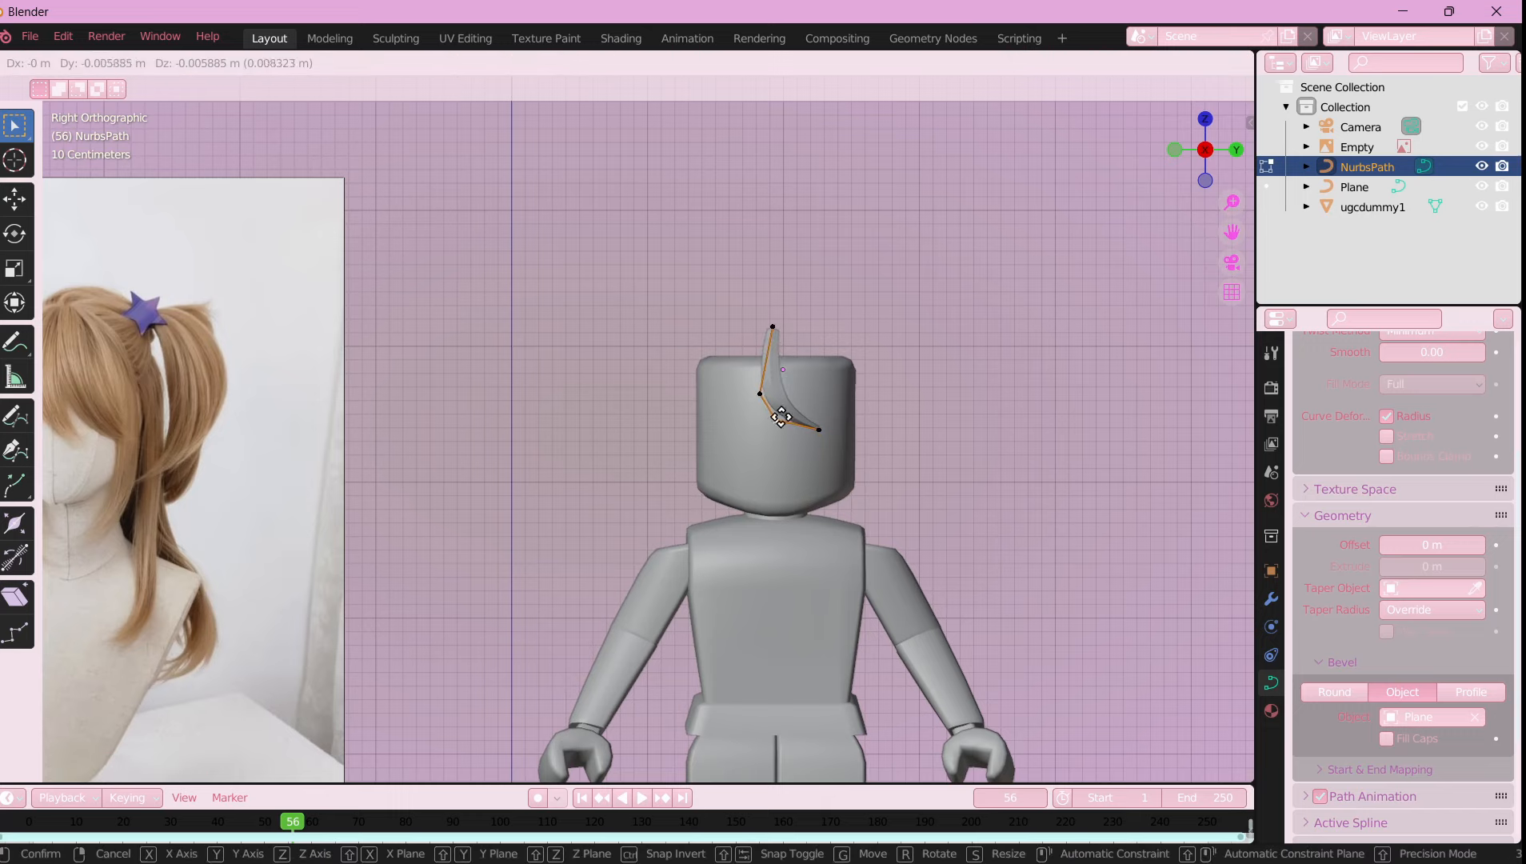
{"action": "left_click", "coordinate": [811, 437]}
{"action": "scroll", "coordinate": [890, 368], "scroll_direction": "down", "scroll_amount": 2}
{"action": "scroll", "coordinate": [889, 368], "scroll_direction": "up", "scroll_amount": 4}
{"action": "left_click", "coordinate": [1235, 149]}
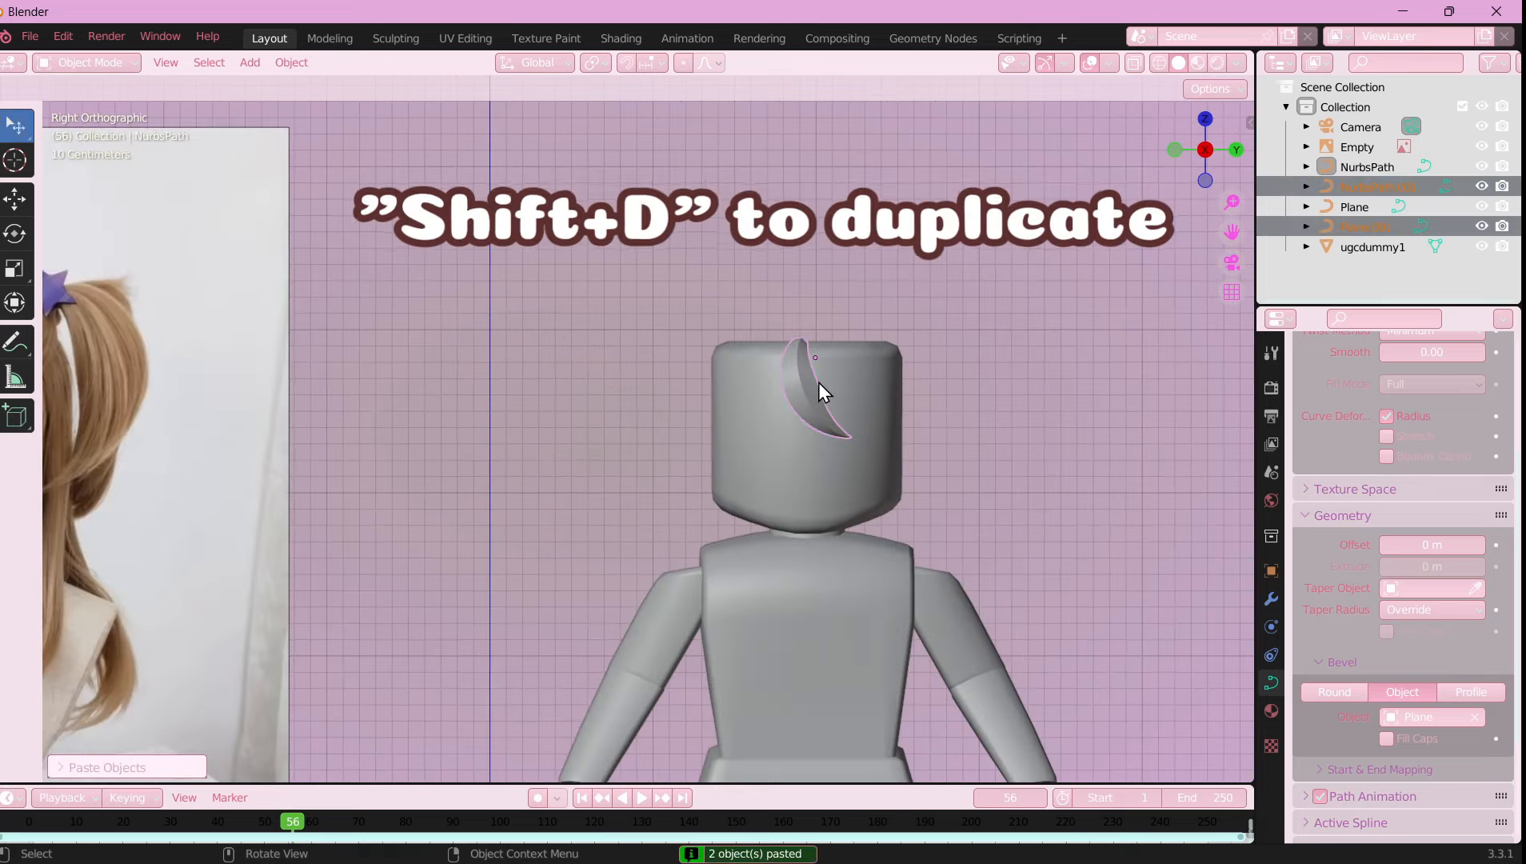
{"action": "key", "text": "shift+d"}
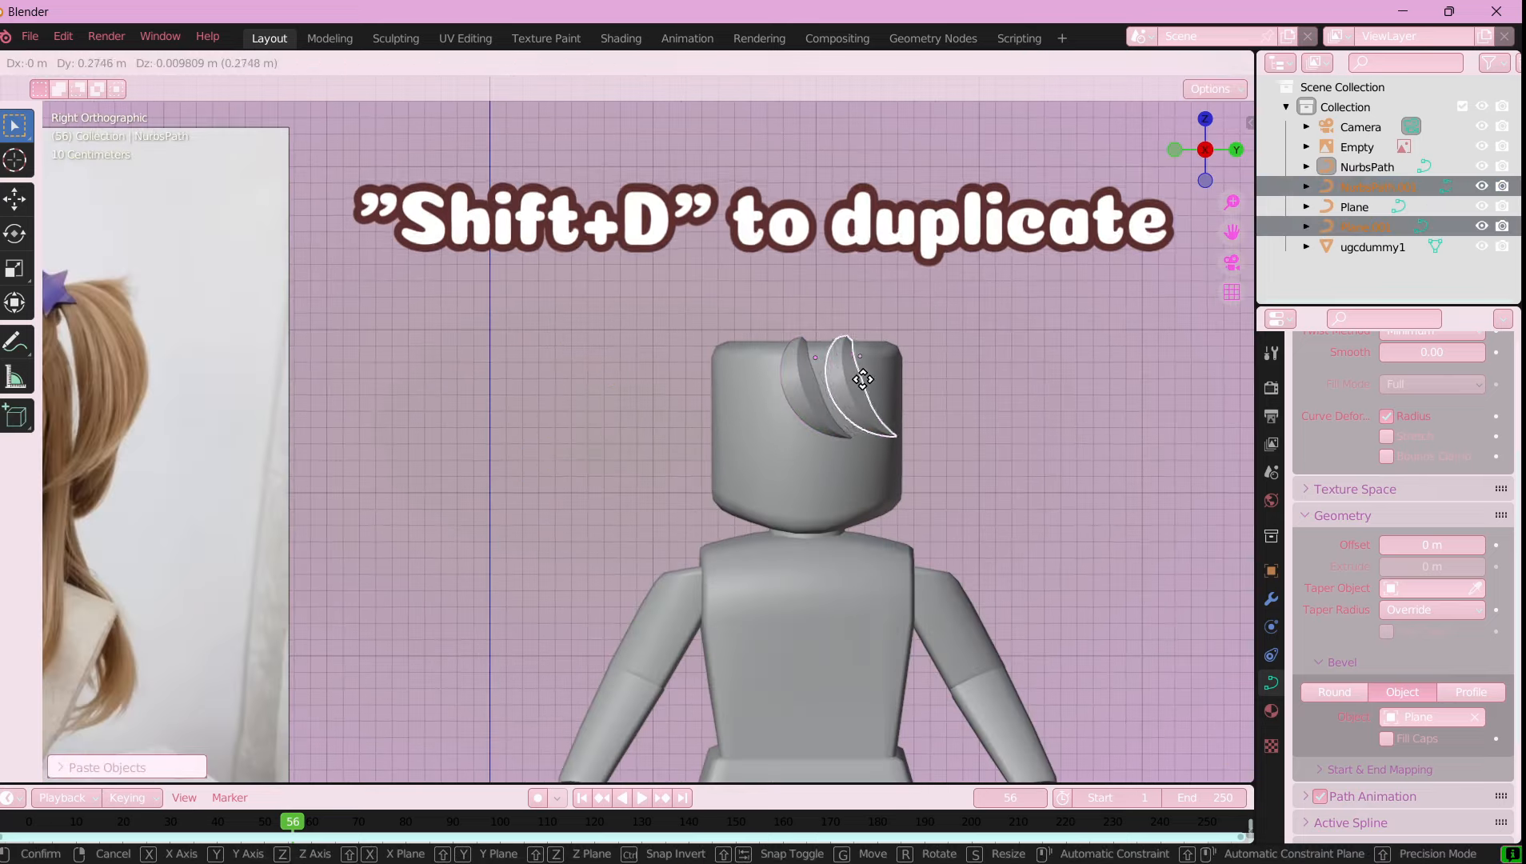
{"action": "left_click", "coordinate": [841, 371]}
{"action": "scroll", "coordinate": [863, 385], "scroll_direction": "down", "scroll_amount": 1}
{"action": "scroll", "coordinate": [862, 385], "scroll_direction": "up", "scroll_amount": 3}
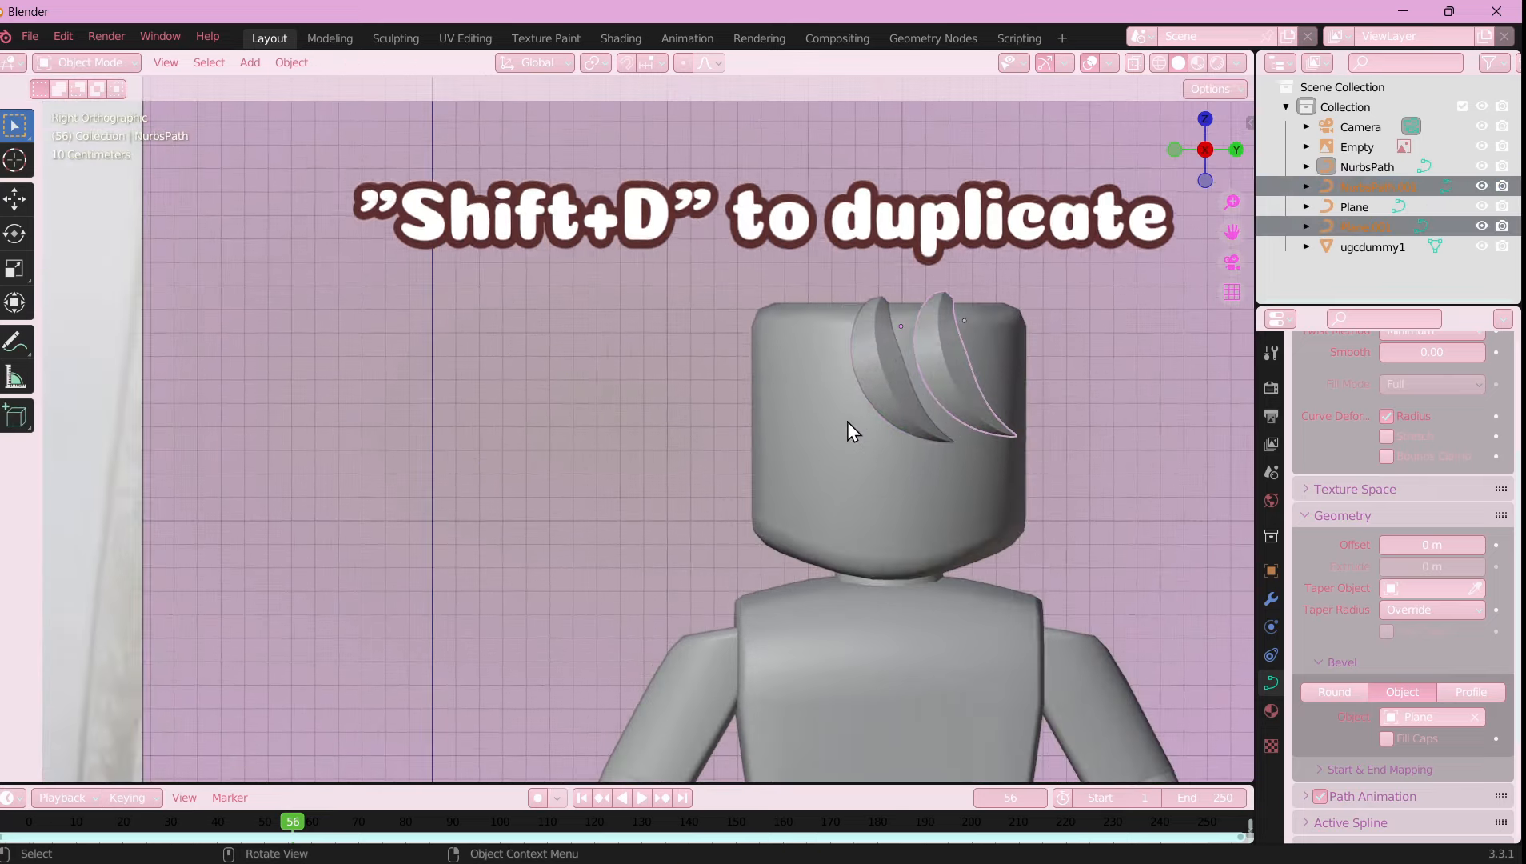
{"action": "middle_click_drag", "start_coordinate": [1141, 424], "coordinate": [849, 389], "text": "shift"}
{"action": "left_click", "coordinate": [680, 345]}
{"action": "key", "text": "Delete"}
- Duplicate the bang strand toward the side of the head, move the copy's top point to the original's root, and save the file
{"action": "left_click", "coordinate": [607, 360]}
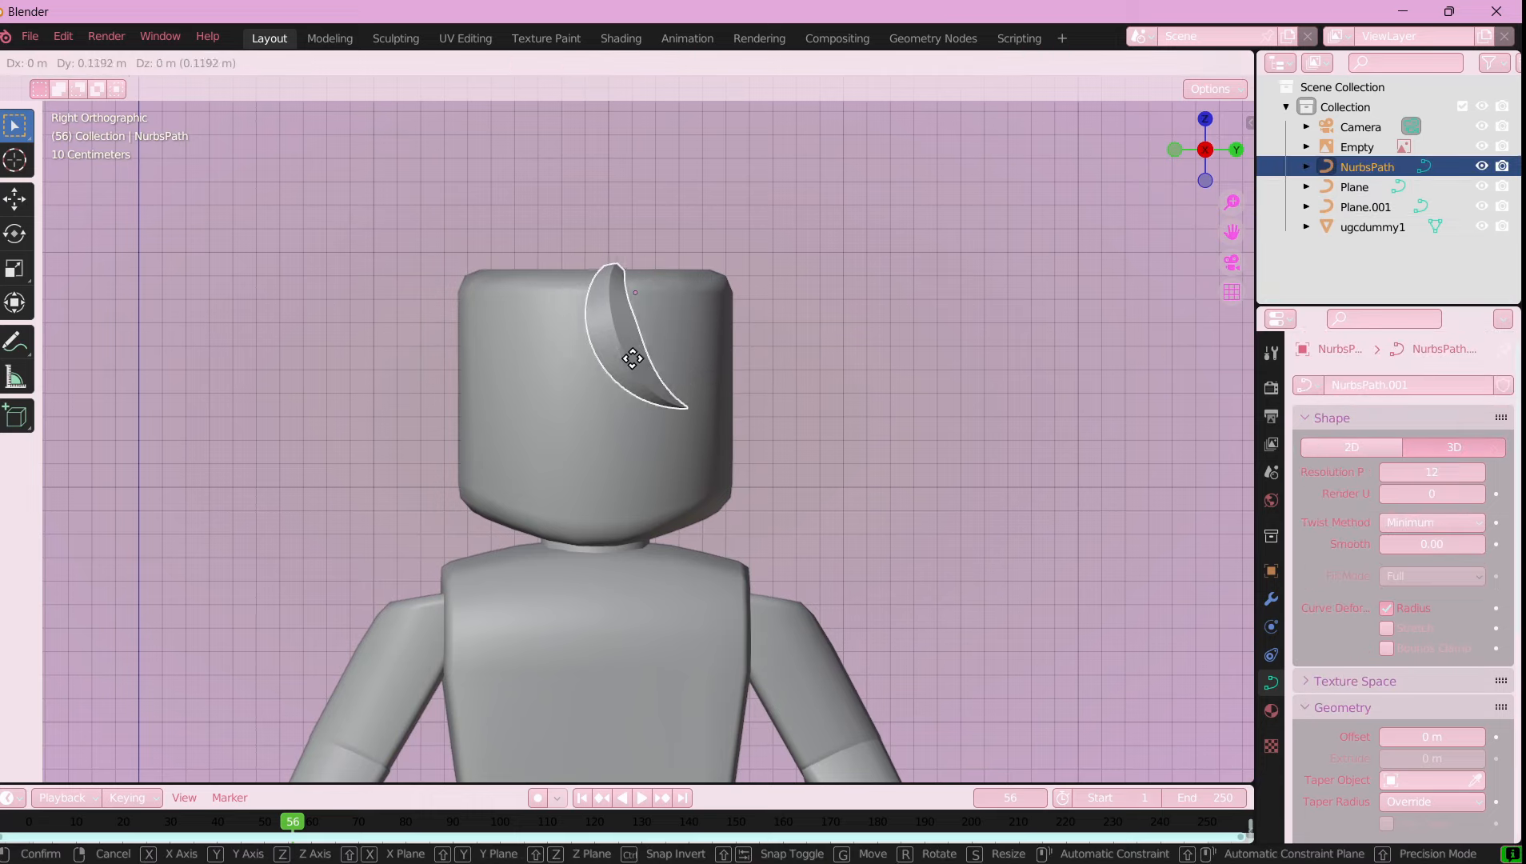
{"action": "key", "text": "shift+d"}
{"action": "left_click", "coordinate": [736, 332]}
{"action": "left_click", "coordinate": [662, 251]}
{"action": "key", "text": "g"}
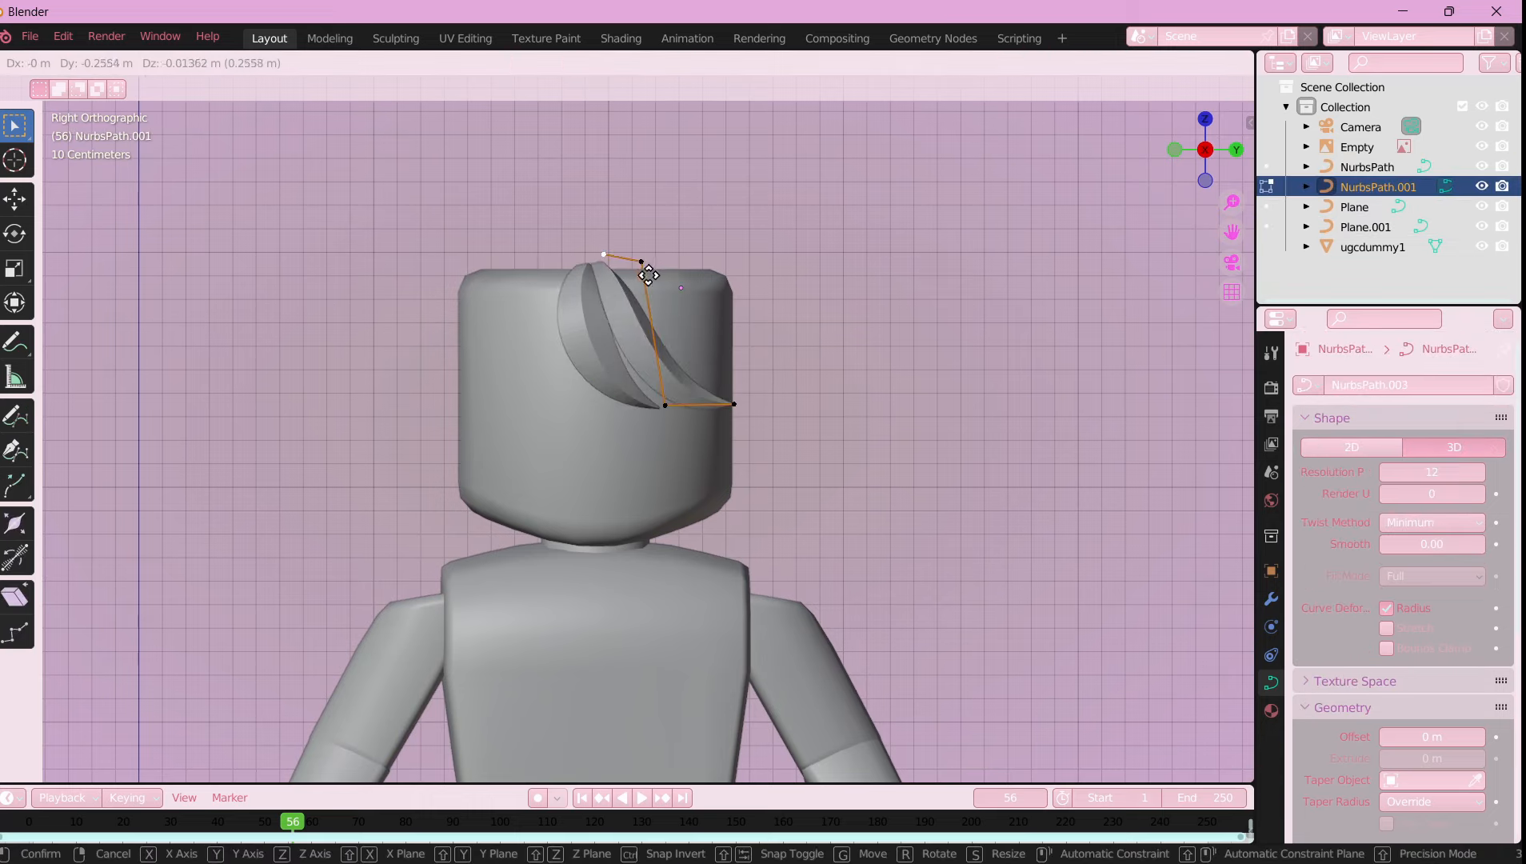
{"action": "left_click", "coordinate": [647, 273]}
{"action": "middle_click_drag", "start_coordinate": [783, 344], "coordinate": [850, 368], "text": "alt"}
{"action": "key", "text": "ctrl+s"}
{"action": "scroll", "coordinate": [865, 403], "scroll_direction": "down", "scroll_amount": 1}
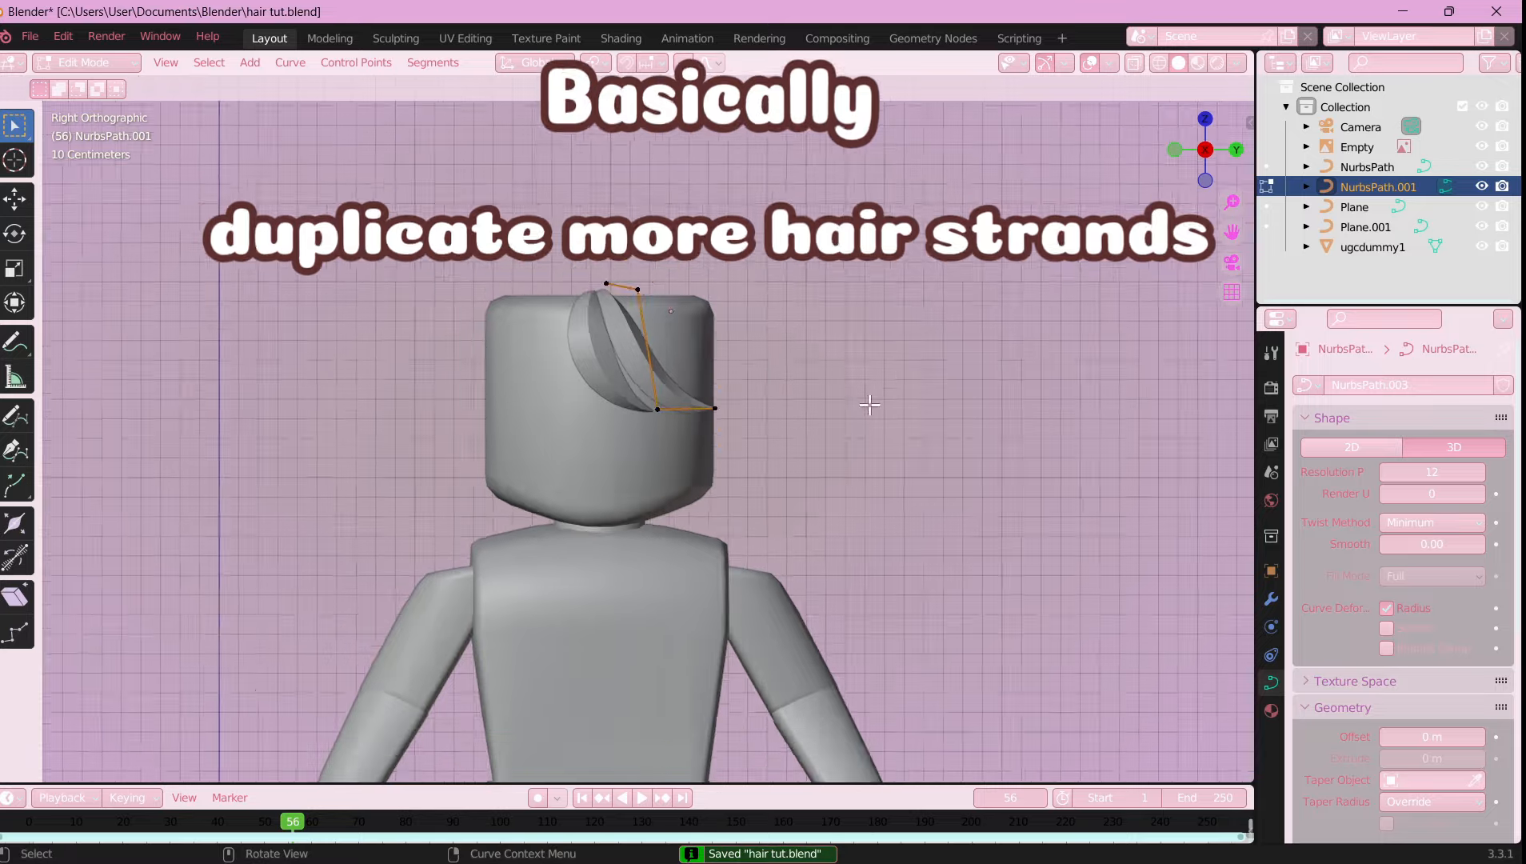
- Reposition the duplicated strand's control points in the right view so it sweeps outward past the side of the head
{"action": "scroll", "coordinate": [804, 365], "scroll_direction": "up", "scroll_amount": 3}
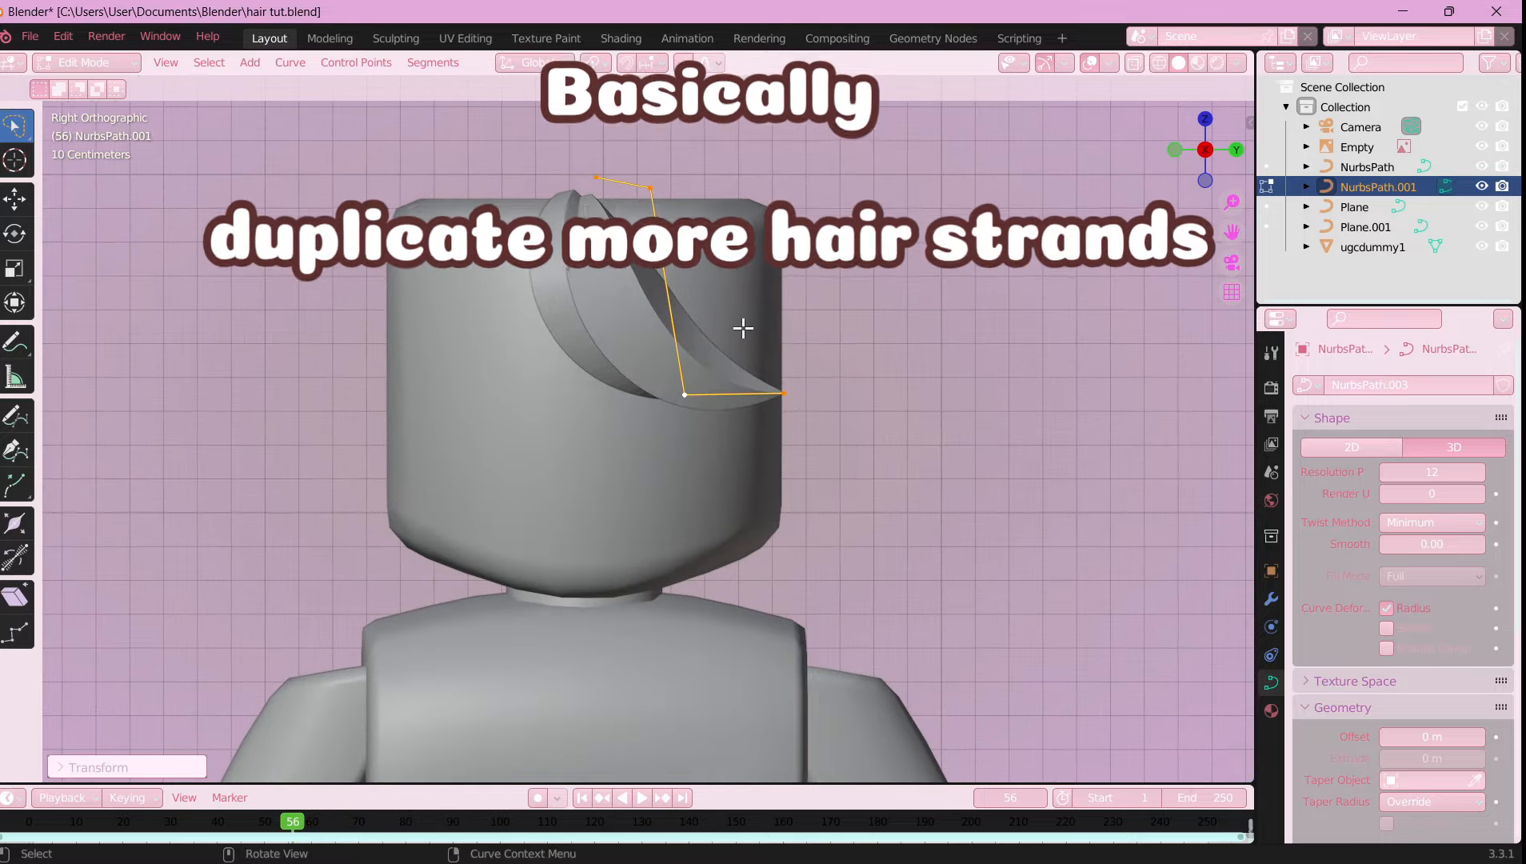
{"action": "key", "text": "g"}
{"action": "left_click", "coordinate": [790, 223]}
{"action": "scroll", "coordinate": [879, 484], "scroll_direction": "down", "scroll_amount": 4}
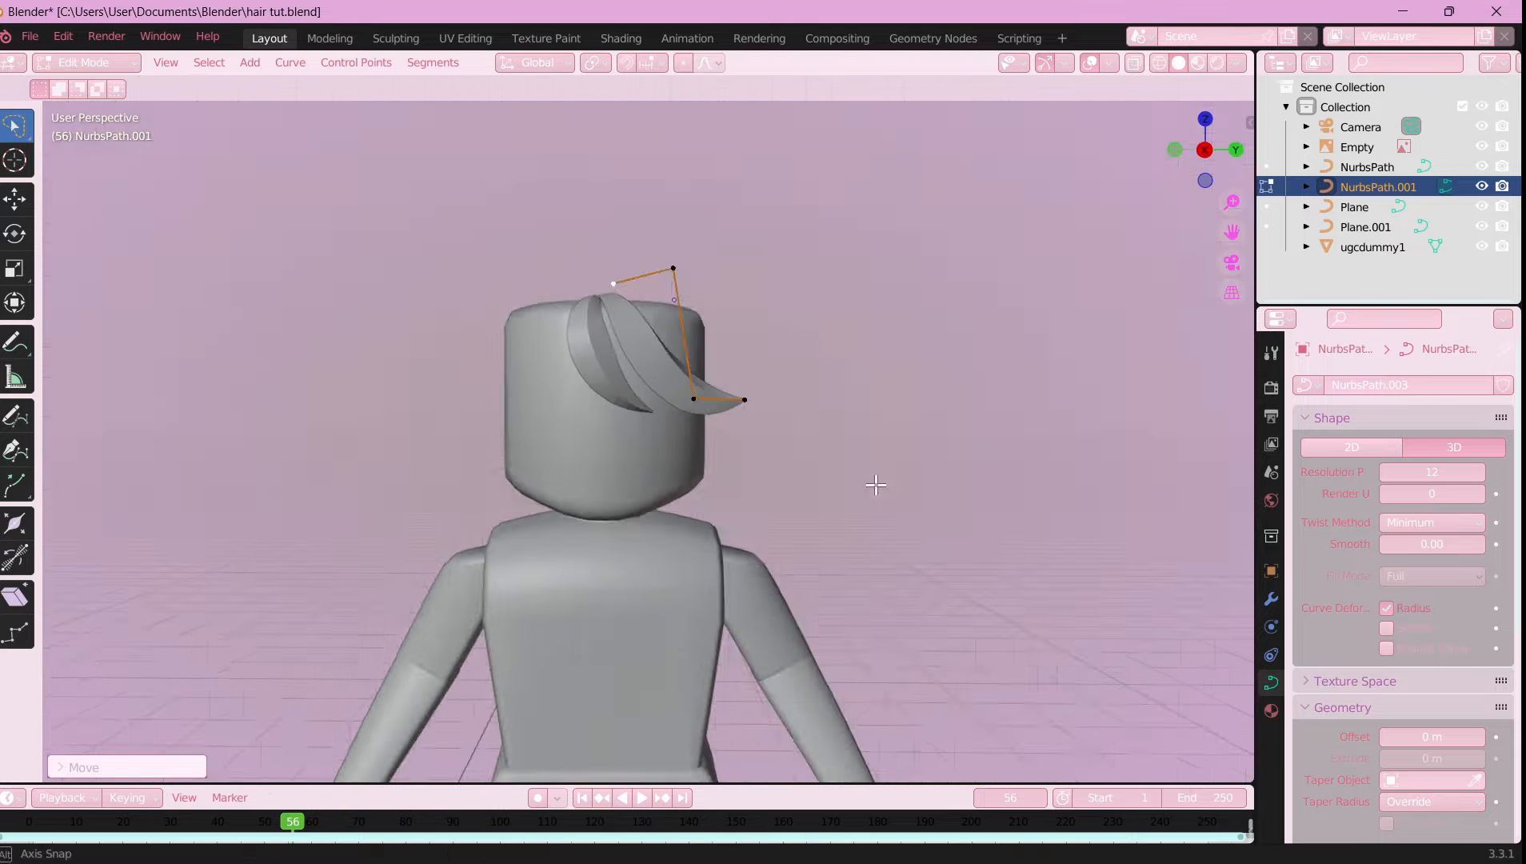
- Select all control points of the duplicated strand and tilt it to follow the head, checking from an oblique angle
{"action": "middle_click_drag", "start_coordinate": [880, 484], "coordinate": [760, 235]}
{"action": "key", "text": "w"}
{"action": "left_click_drag", "start_coordinate": [660, 130], "coordinate": [1062, 398]}
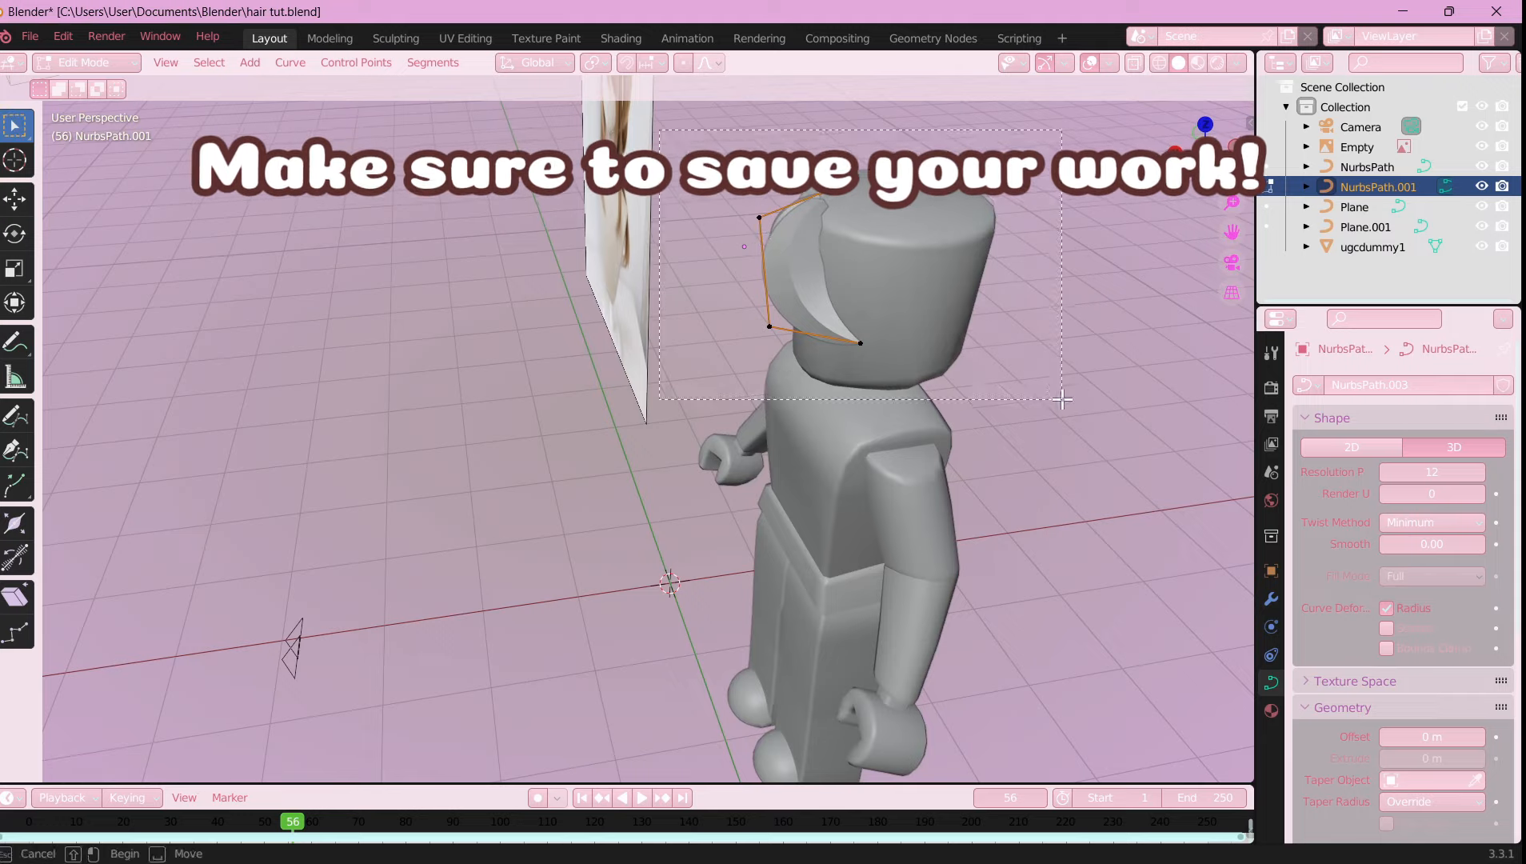
{"action": "left_click", "coordinate": [207, 490]}
{"action": "key", "text": "KP_3"}
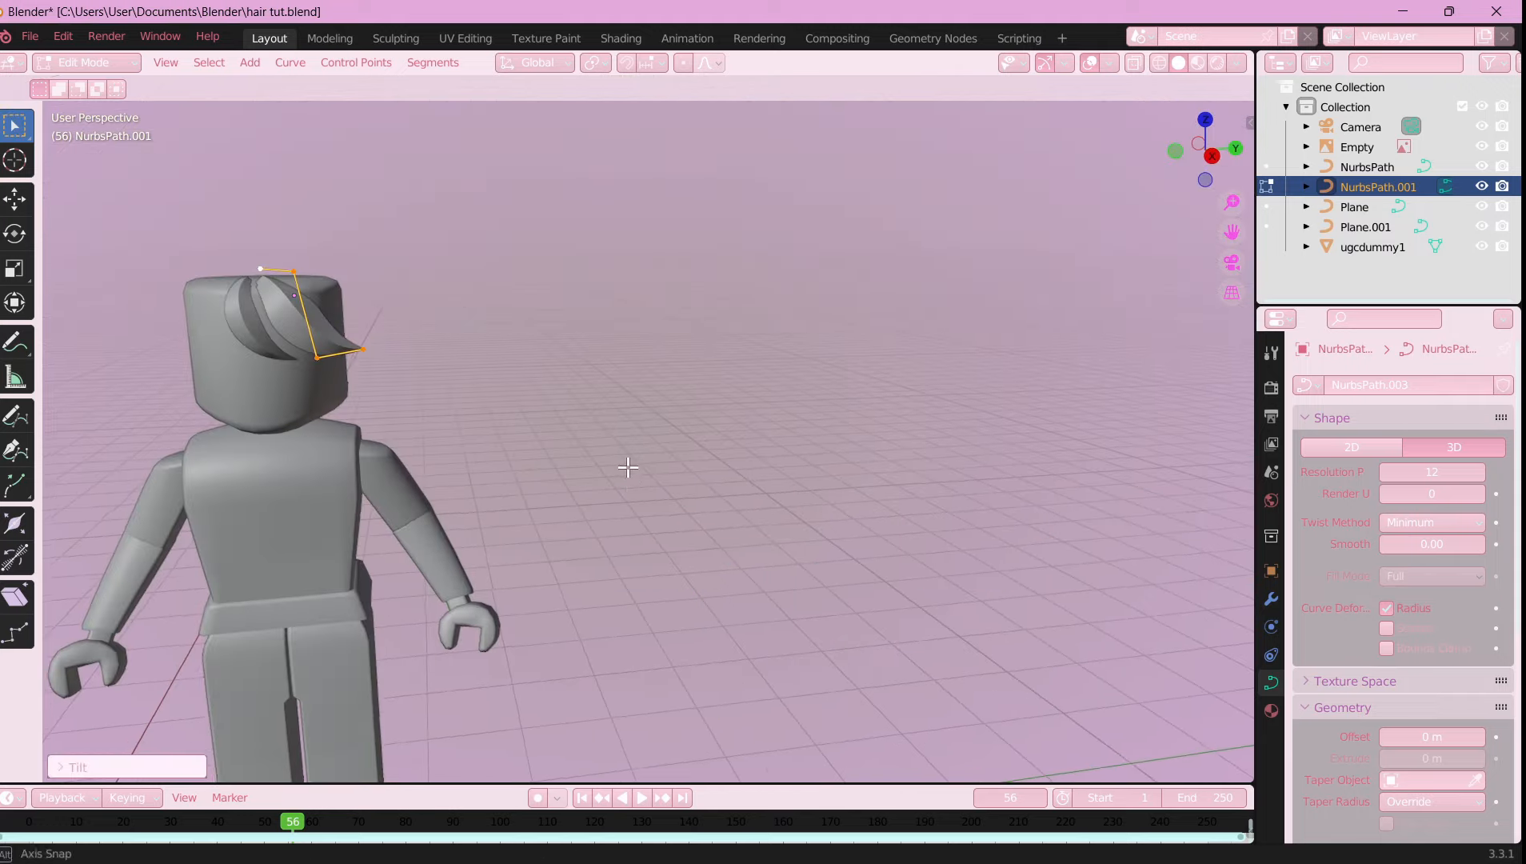
- Move the duplicated strand's control points in the back view to fit its curve around the front of the head
{"action": "scroll", "coordinate": [1103, 480], "scroll_direction": "up", "scroll_amount": 3}
{"action": "middle_click_drag", "start_coordinate": [1103, 480], "coordinate": [1130, 485], "text": "shift"}
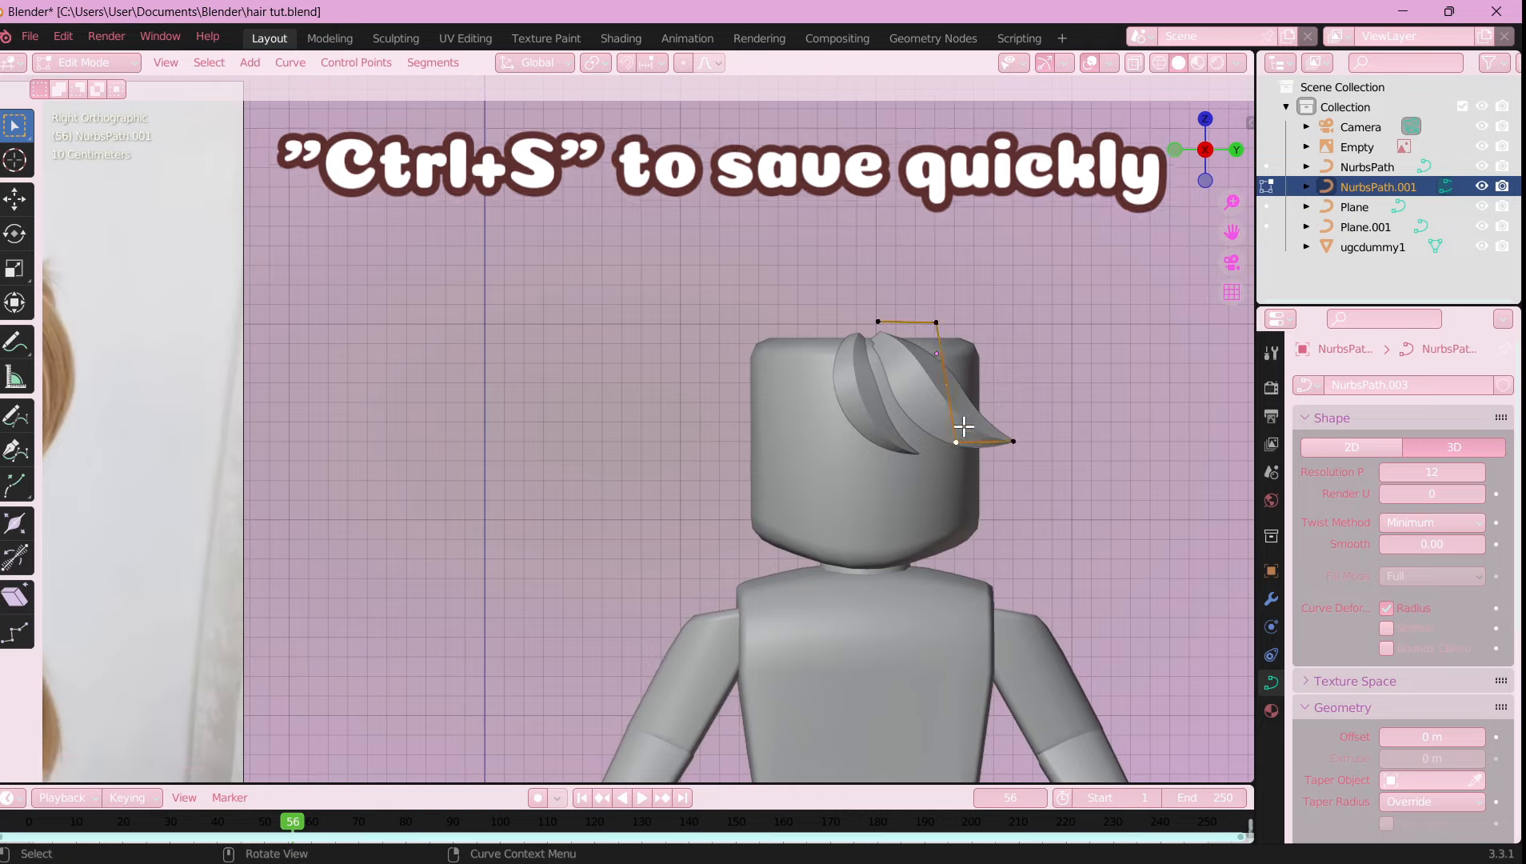
{"action": "key", "text": "ctrl+KP_1"}
{"action": "key", "text": "g"}
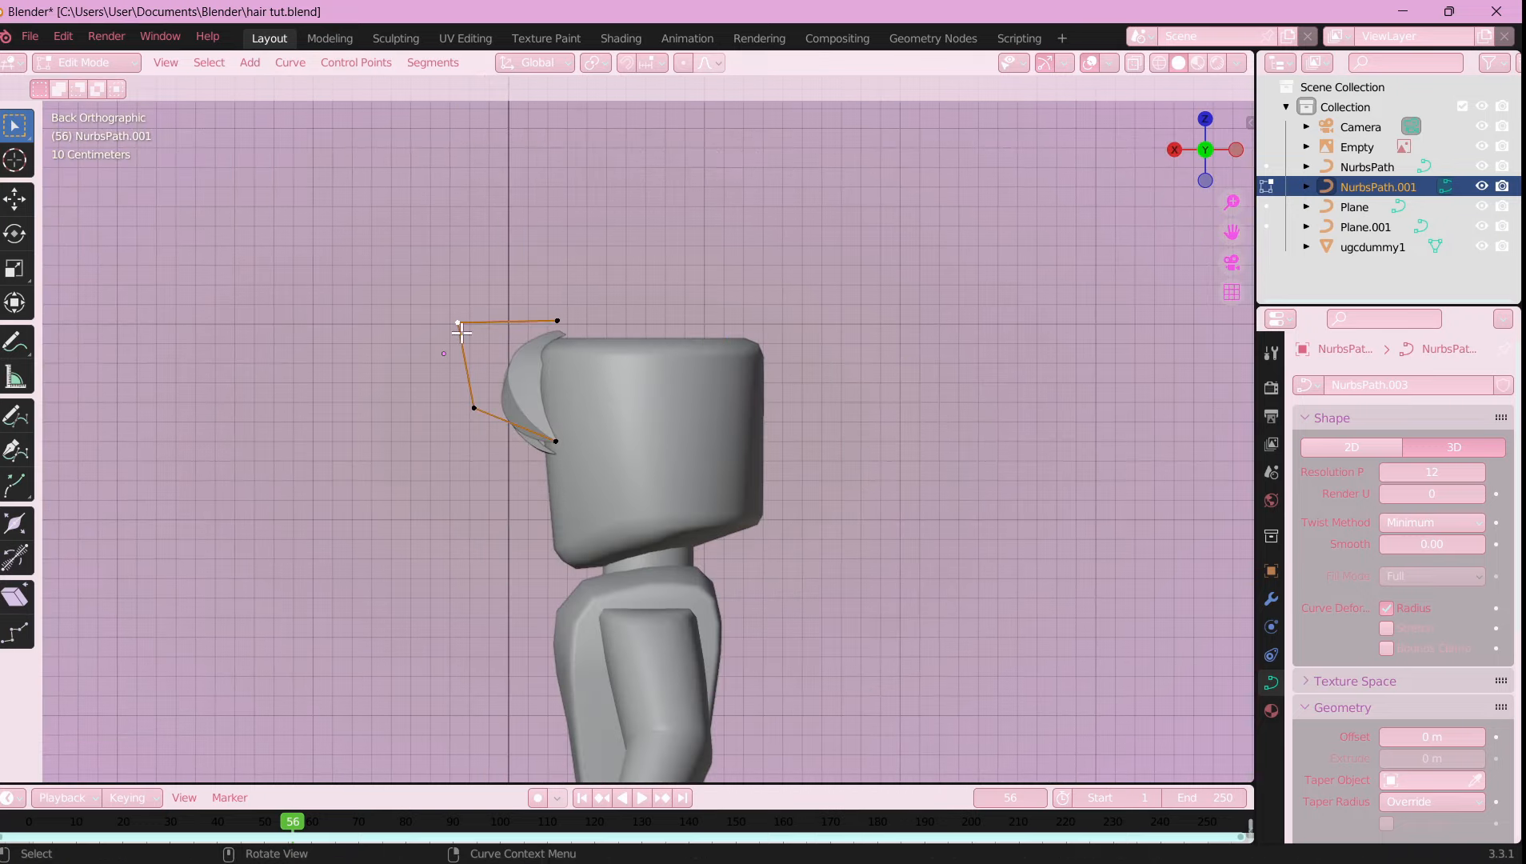
{"action": "left_click", "coordinate": [541, 363]}
- Shrink the radius at the duplicated strand's upper middle point and reposition its lower middle point in the right view
{"action": "key", "text": "KP_3"}
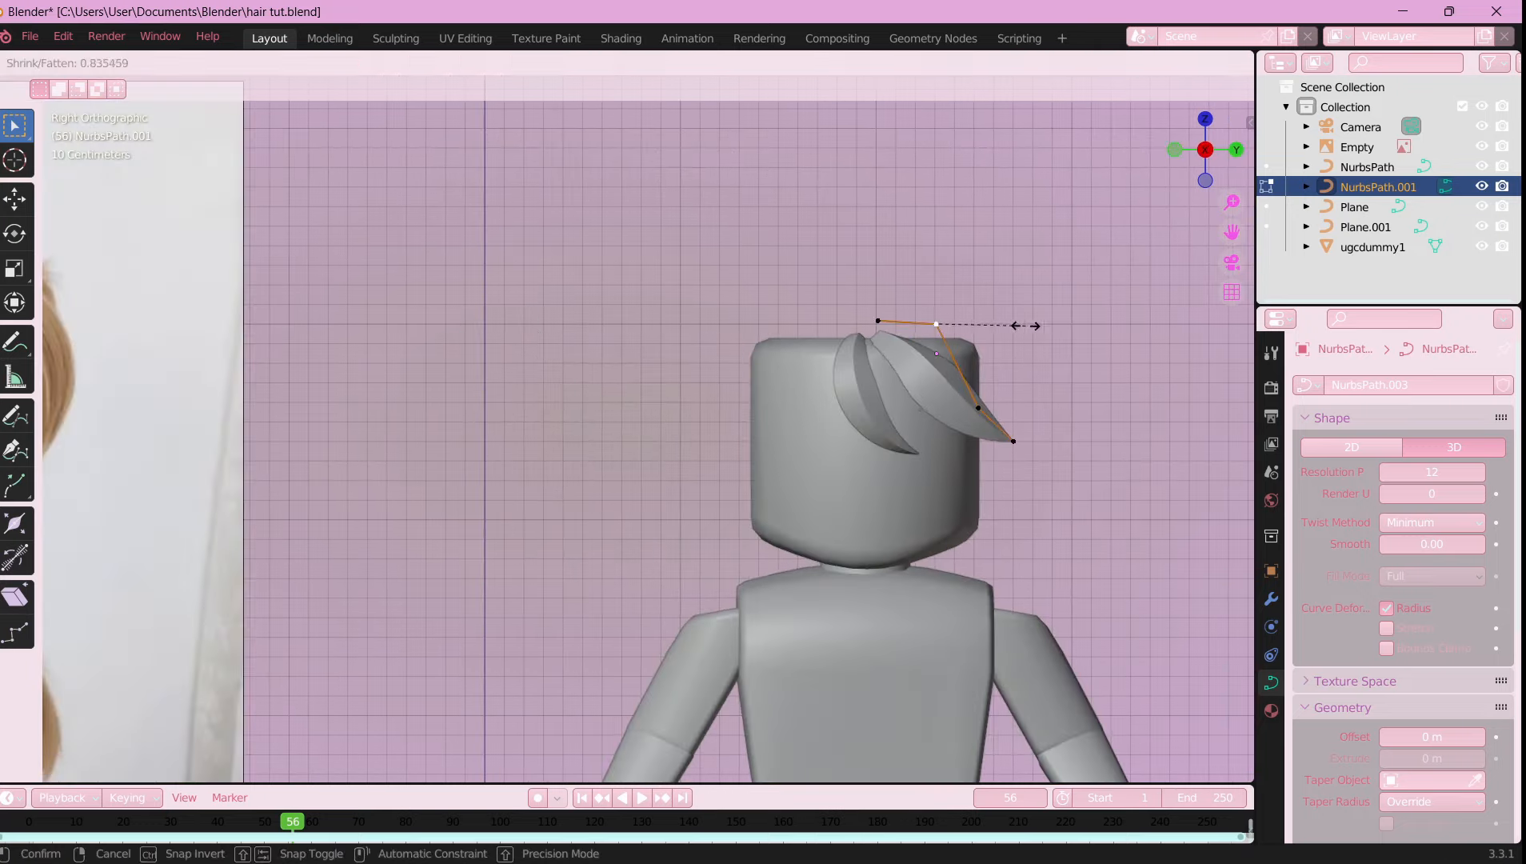
{"action": "key", "text": "g"}
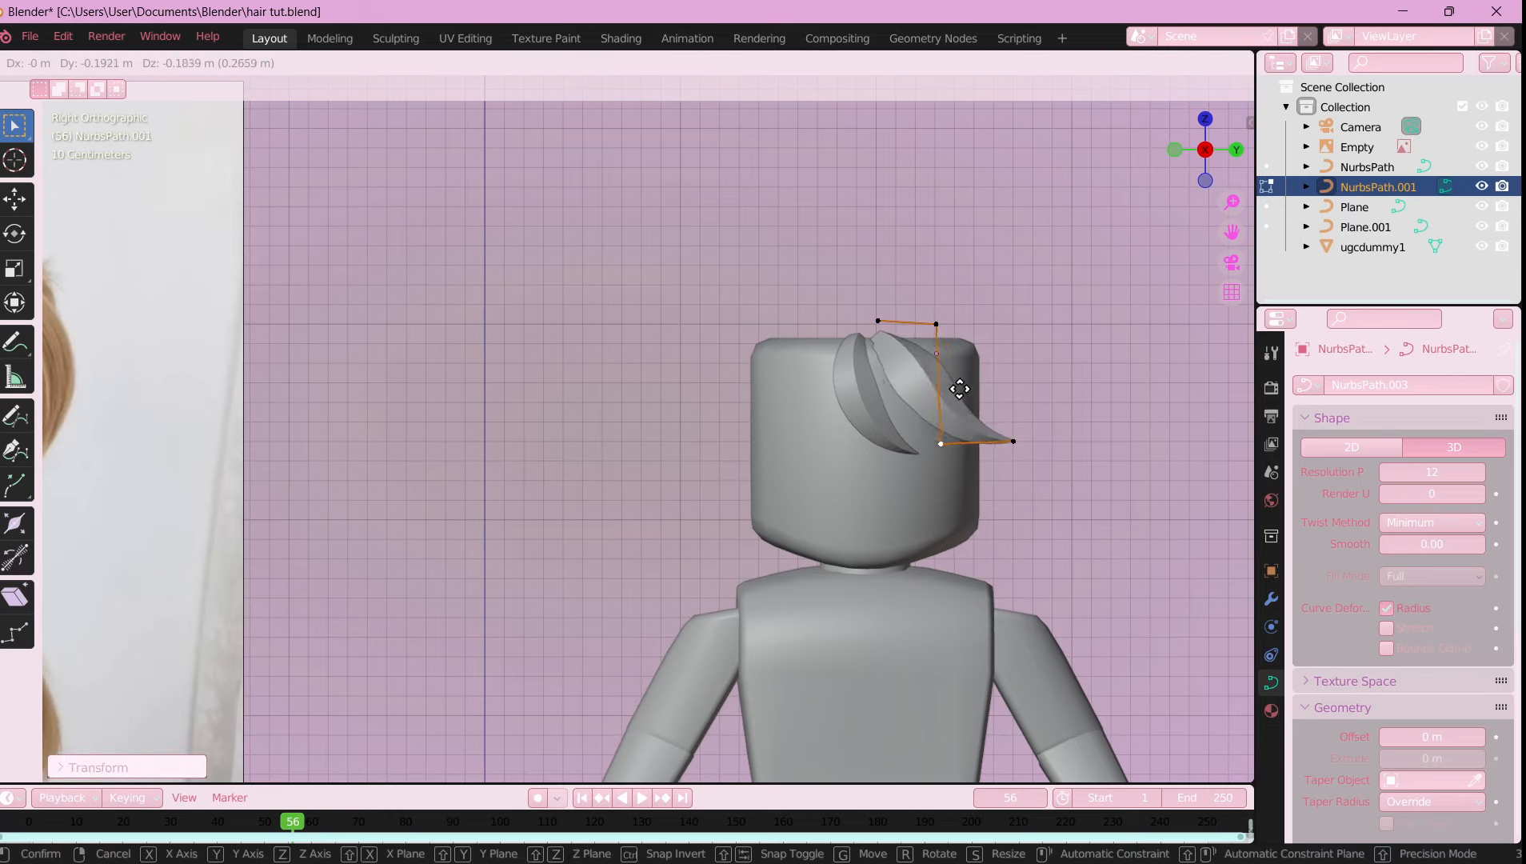
{"action": "left_click", "coordinate": [872, 301]}
{"action": "key", "text": "ctrl+KP_1"}
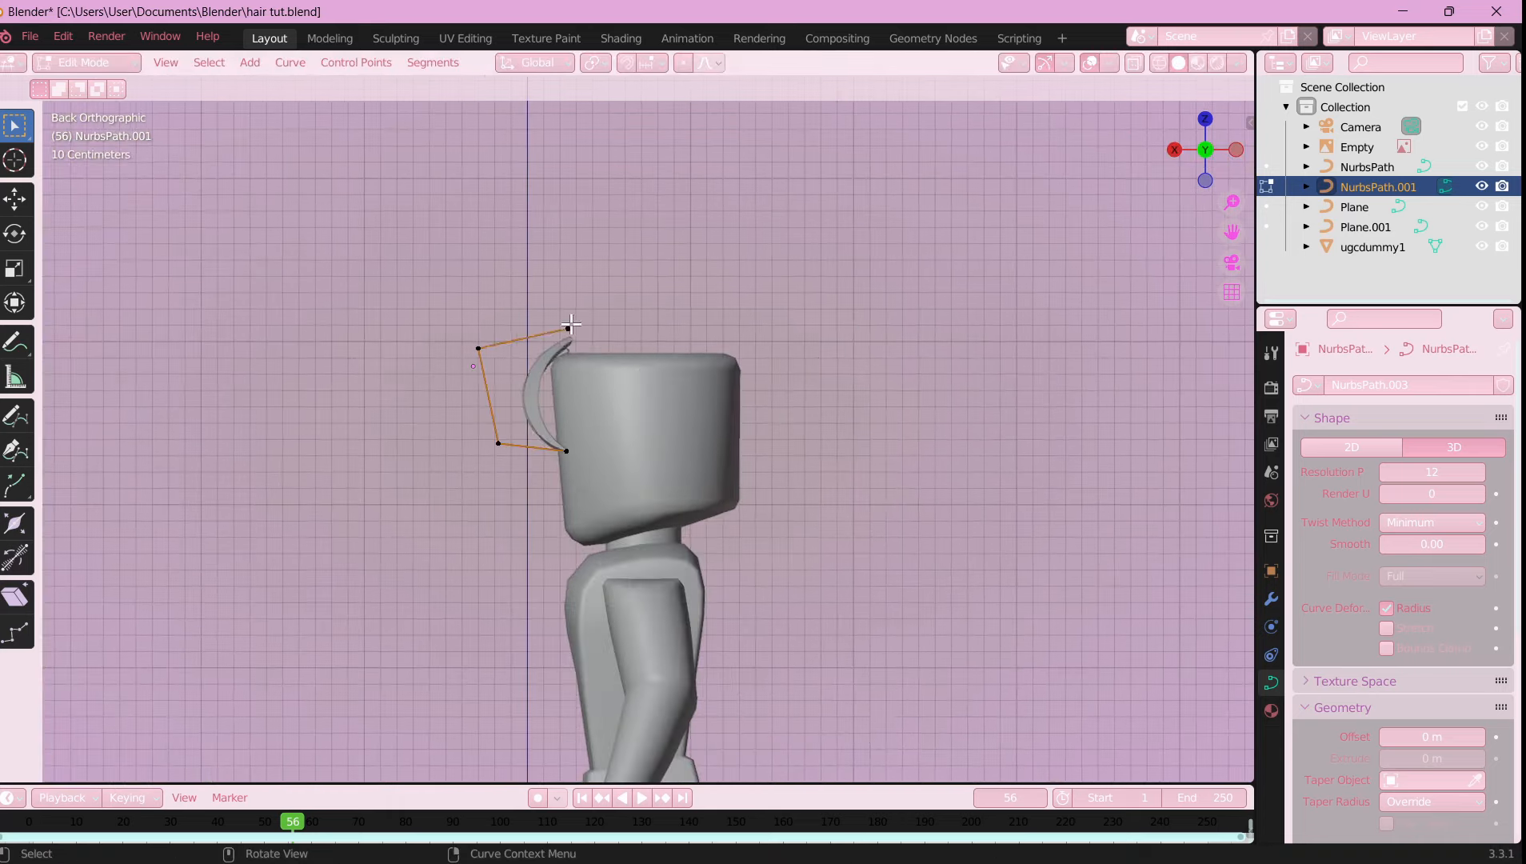
{"action": "key", "text": "KP_3"}
{"action": "key", "text": "KP_7"}
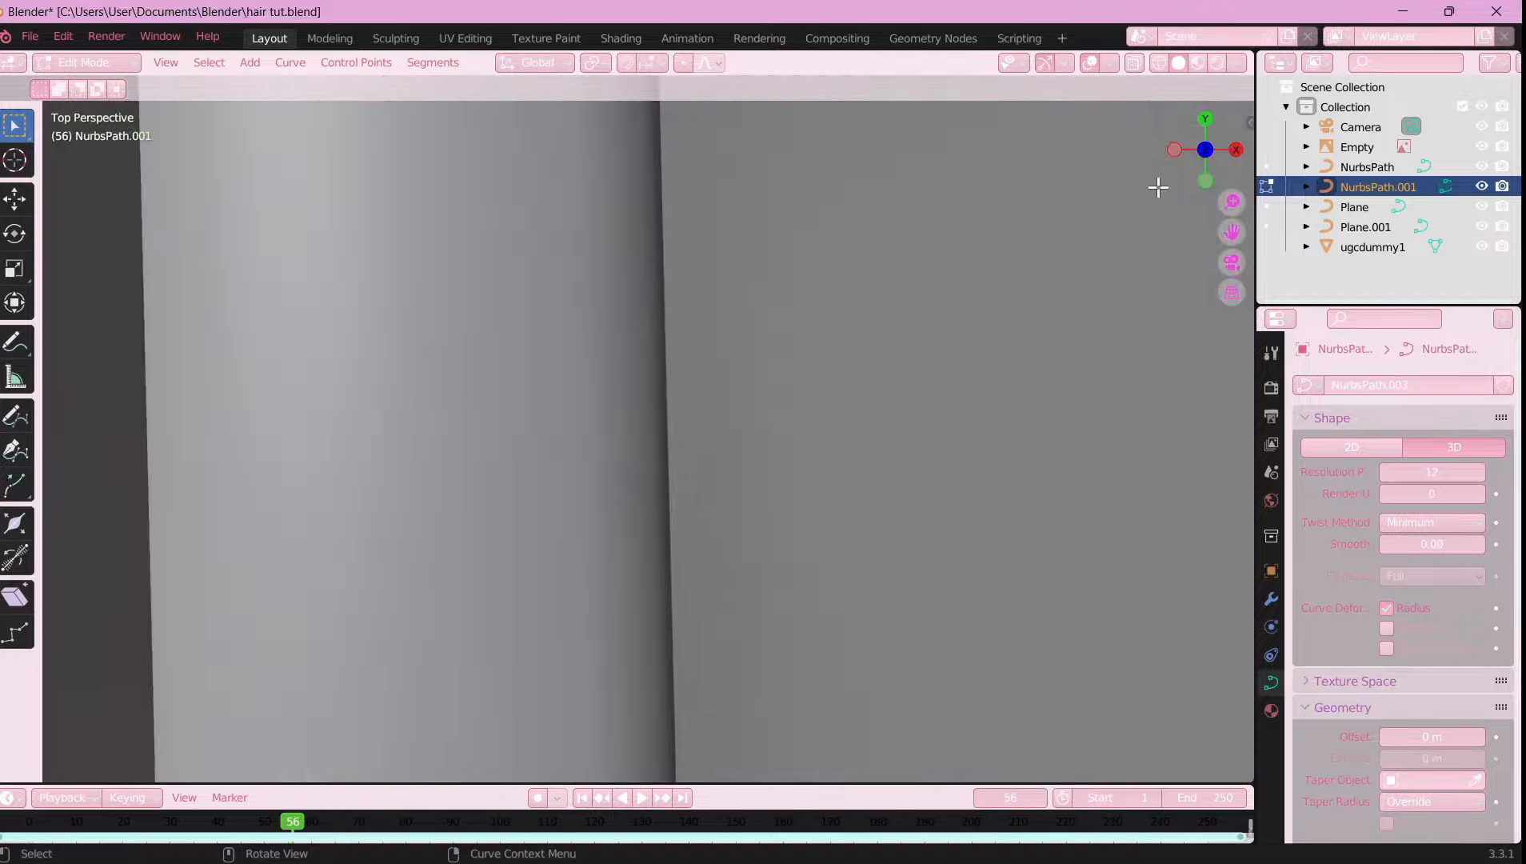
- Reshape the original bang strand in the right view, extending its tip downward and raising its upper points
{"action": "right_click", "coordinate": [608, 304]}
{"action": "right_click", "coordinate": [644, 306]}
{"action": "left_click_drag", "start_coordinate": [524, 313], "coordinate": [828, 644]}
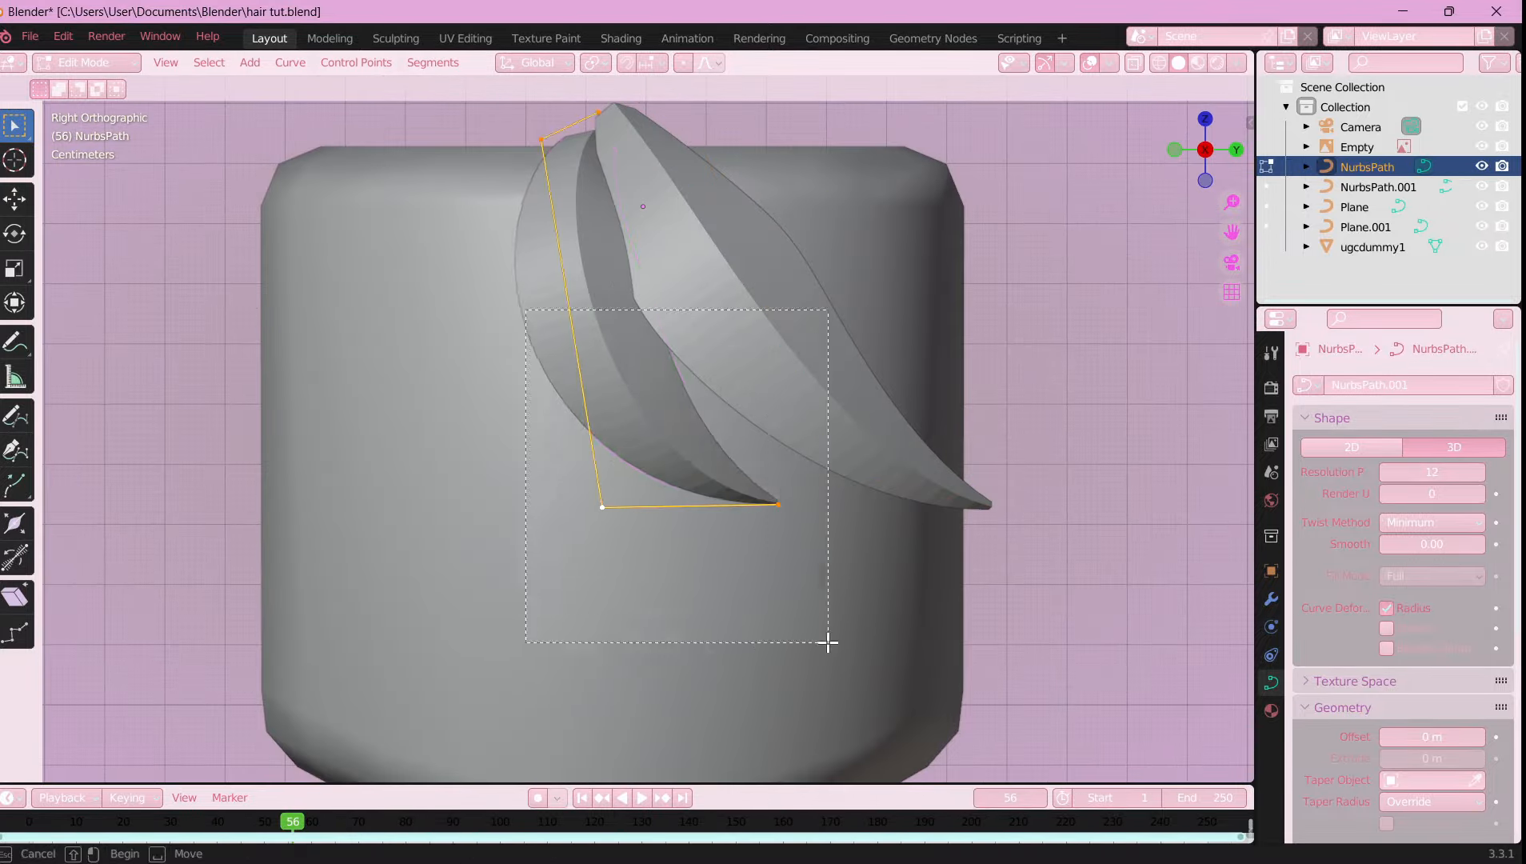
{"action": "scroll", "coordinate": [787, 416], "scroll_direction": "down", "scroll_amount": 2}
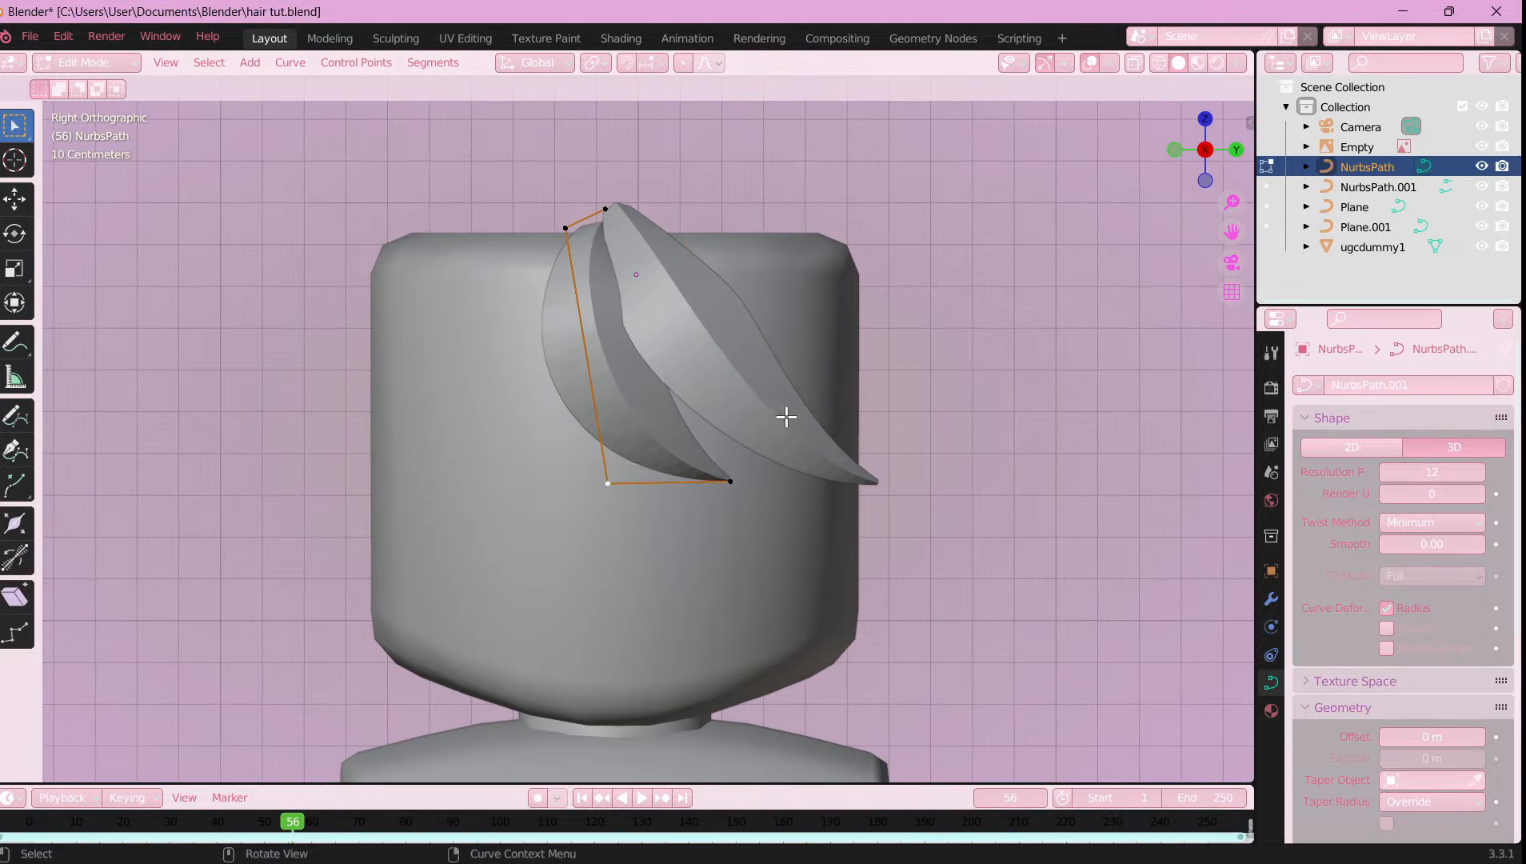
{"action": "key", "text": "g"}
{"action": "left_click", "coordinate": [603, 189]}
{"action": "left_click", "coordinate": [1233, 151]}
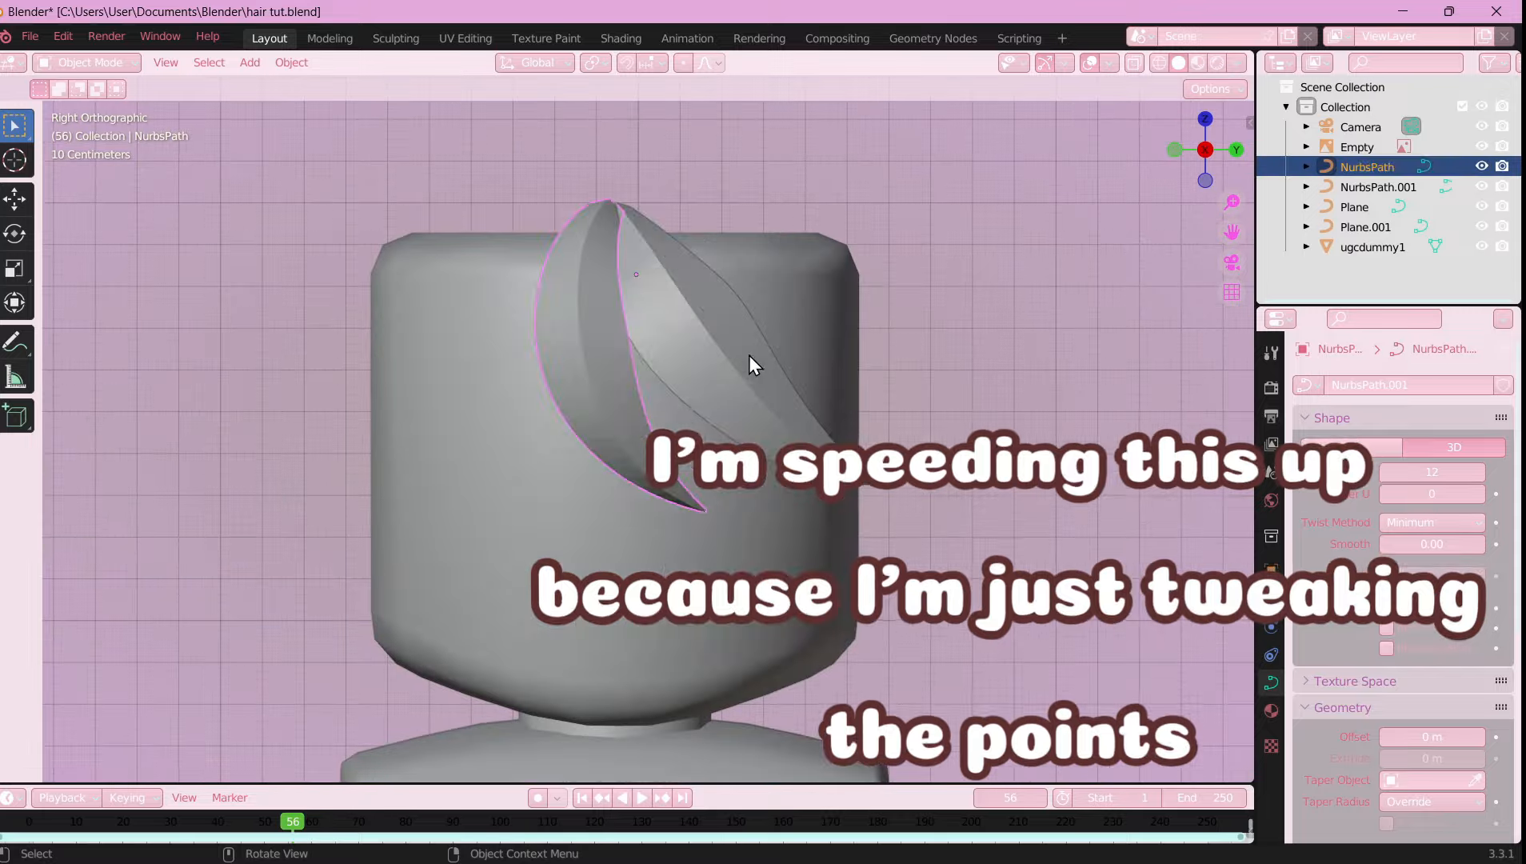
- Duplicate the original bang strand and place the copy between the two existing strands
{"action": "key", "text": "shift+d"}
{"action": "left_click", "coordinate": [692, 226]}
{"action": "key", "text": "Tab"}
{"action": "key", "text": "g"}
{"action": "left_click", "coordinate": [787, 344]}
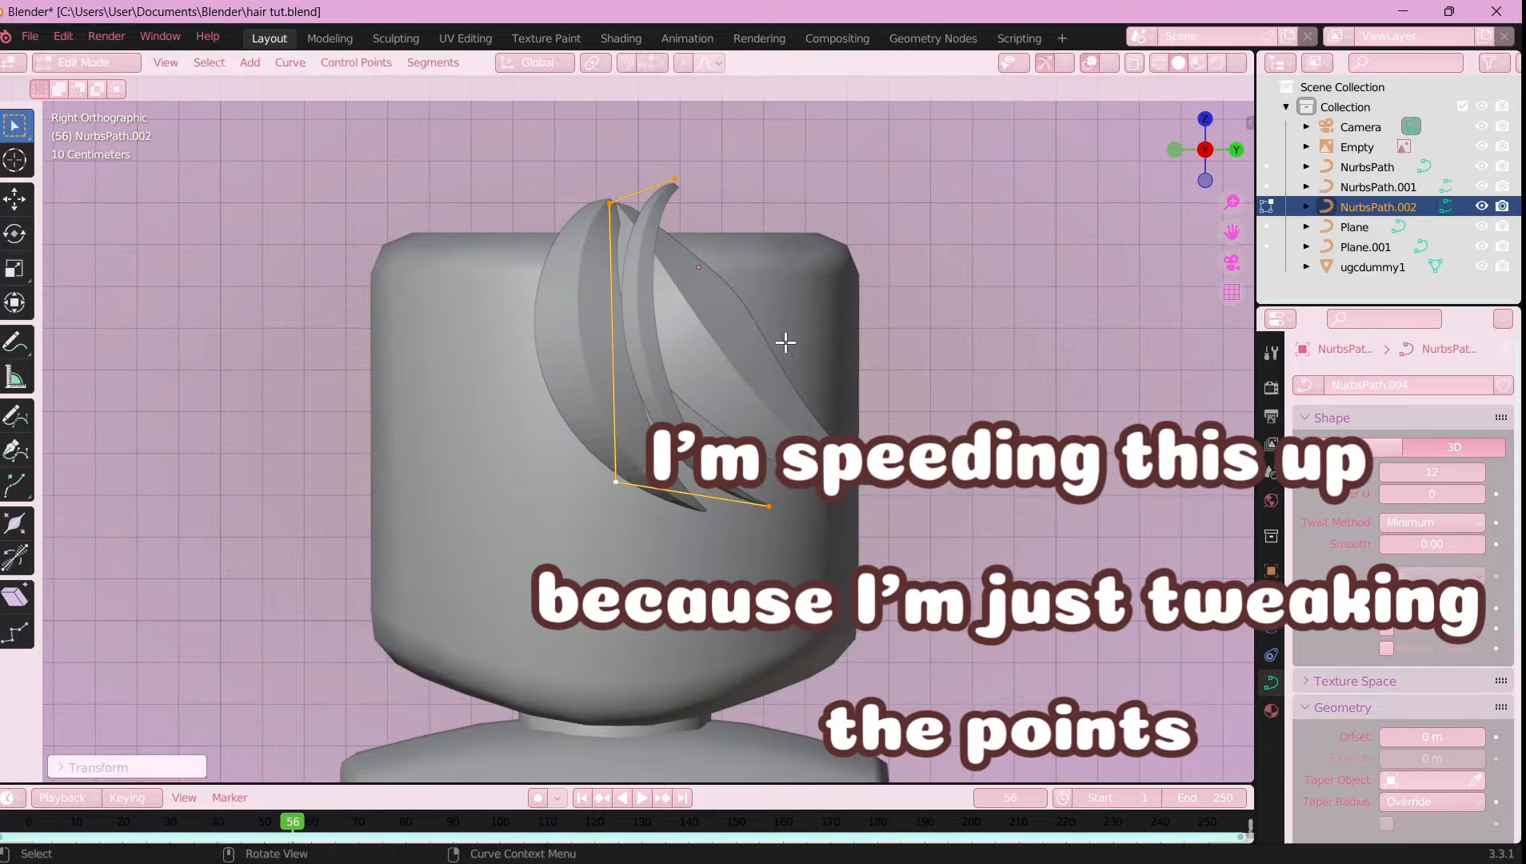
- Reposition the new middle strand's root, middle and tip points to fill the gap between the neighbouring bangs
{"action": "key", "text": "g"}
{"action": "left_click", "coordinate": [619, 425]}
{"action": "mouse_move", "coordinate": [616, 479]}
{"action": "left_mouse_down"}
{"action": "mouse_move", "coordinate": [656, 474]}
{"action": "mouse_move", "coordinate": [627, 477]}
{"action": "left_mouse_up"}
{"action": "key", "text": "g"}
{"action": "left_click", "coordinate": [637, 242]}
{"action": "left_click_drag", "start_coordinate": [810, 506], "coordinate": [800, 473]}
{"action": "left_click", "coordinate": [1236, 151]}
- Duplicate a bang strand onto the bare side of the forehead and add a Mirror modifier to the copy
{"action": "left_click_drag", "start_coordinate": [472, 188], "coordinate": [560, 500]}
{"action": "key", "text": "g"}
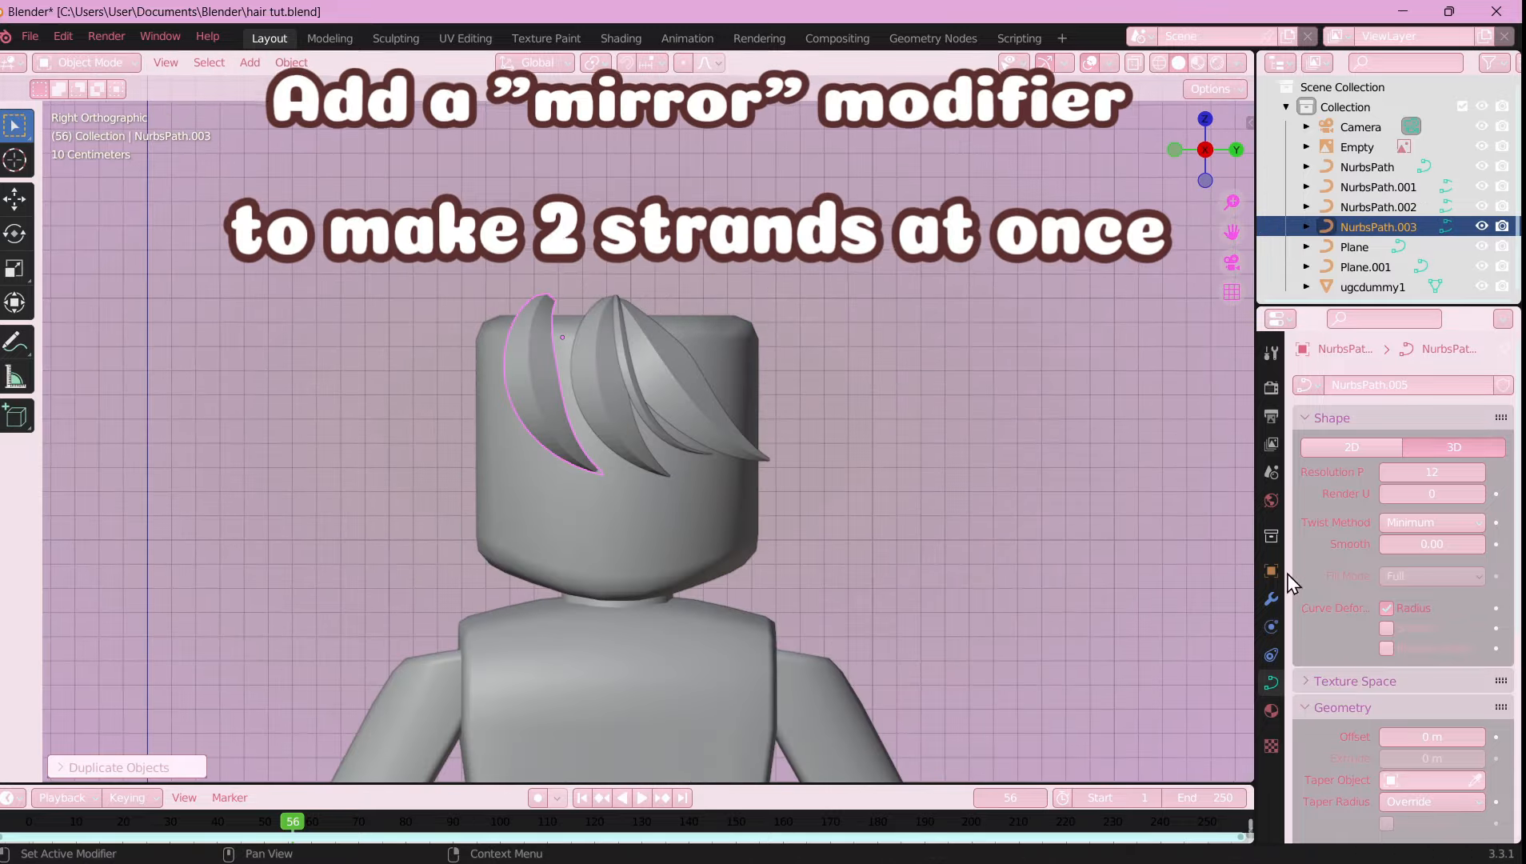
{"action": "left_click", "coordinate": [1271, 600]}
{"action": "left_click", "coordinate": [1392, 385]}
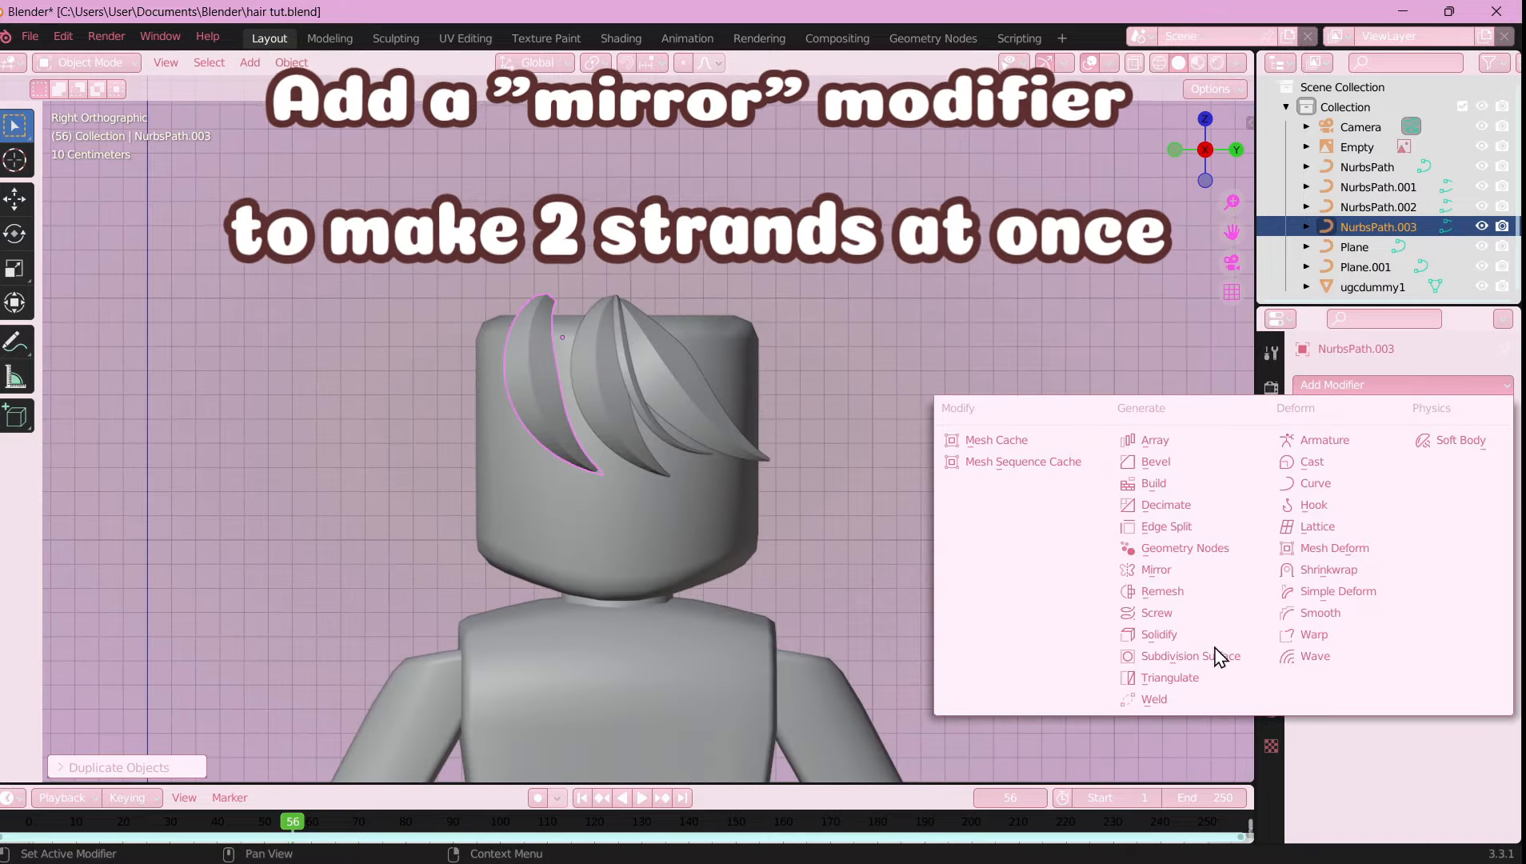
{"action": "left_click", "coordinate": [1159, 569]}
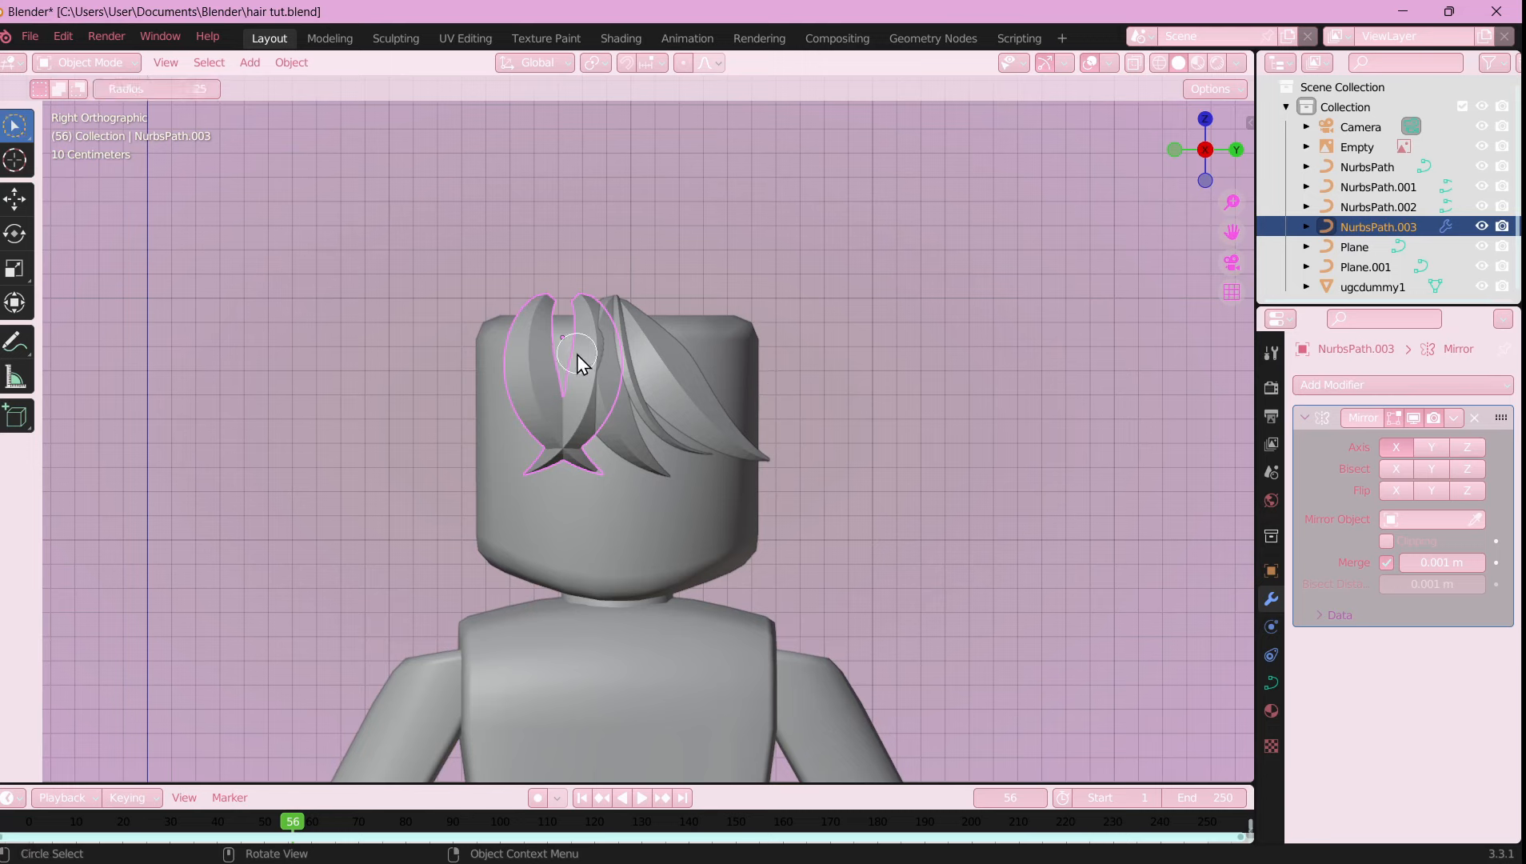
- Move the mirrored strand pair to the centre of the bangs and begin shifting its control points outward
{"action": "key", "text": "w"}
{"action": "key", "text": "w"}
{"action": "key", "text": "w"}
{"action": "key", "text": "g"}
{"action": "left_click", "coordinate": [648, 350]}
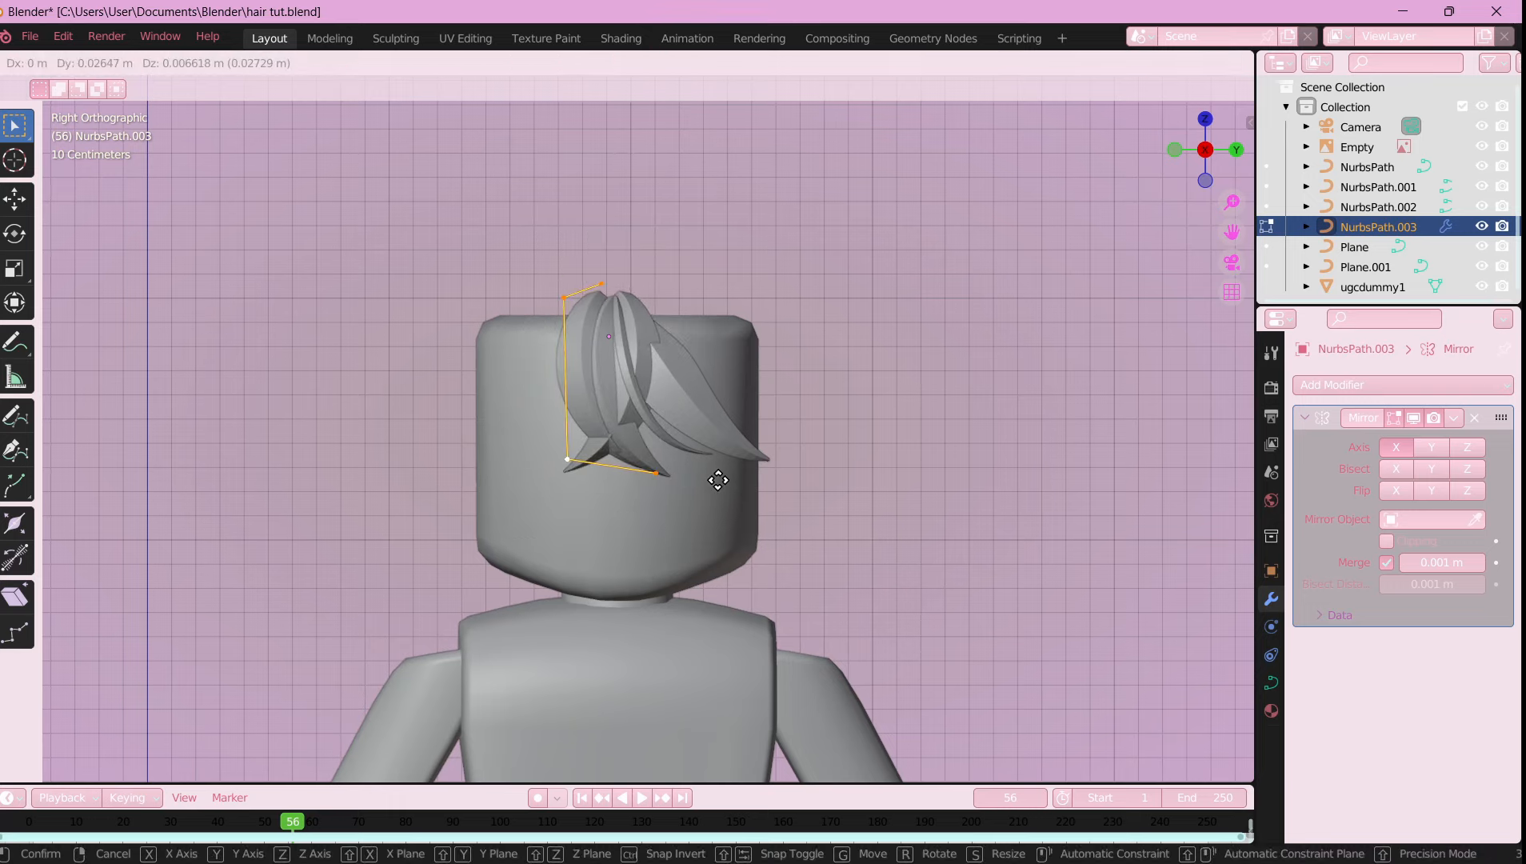
{"action": "left_click", "coordinate": [718, 480]}
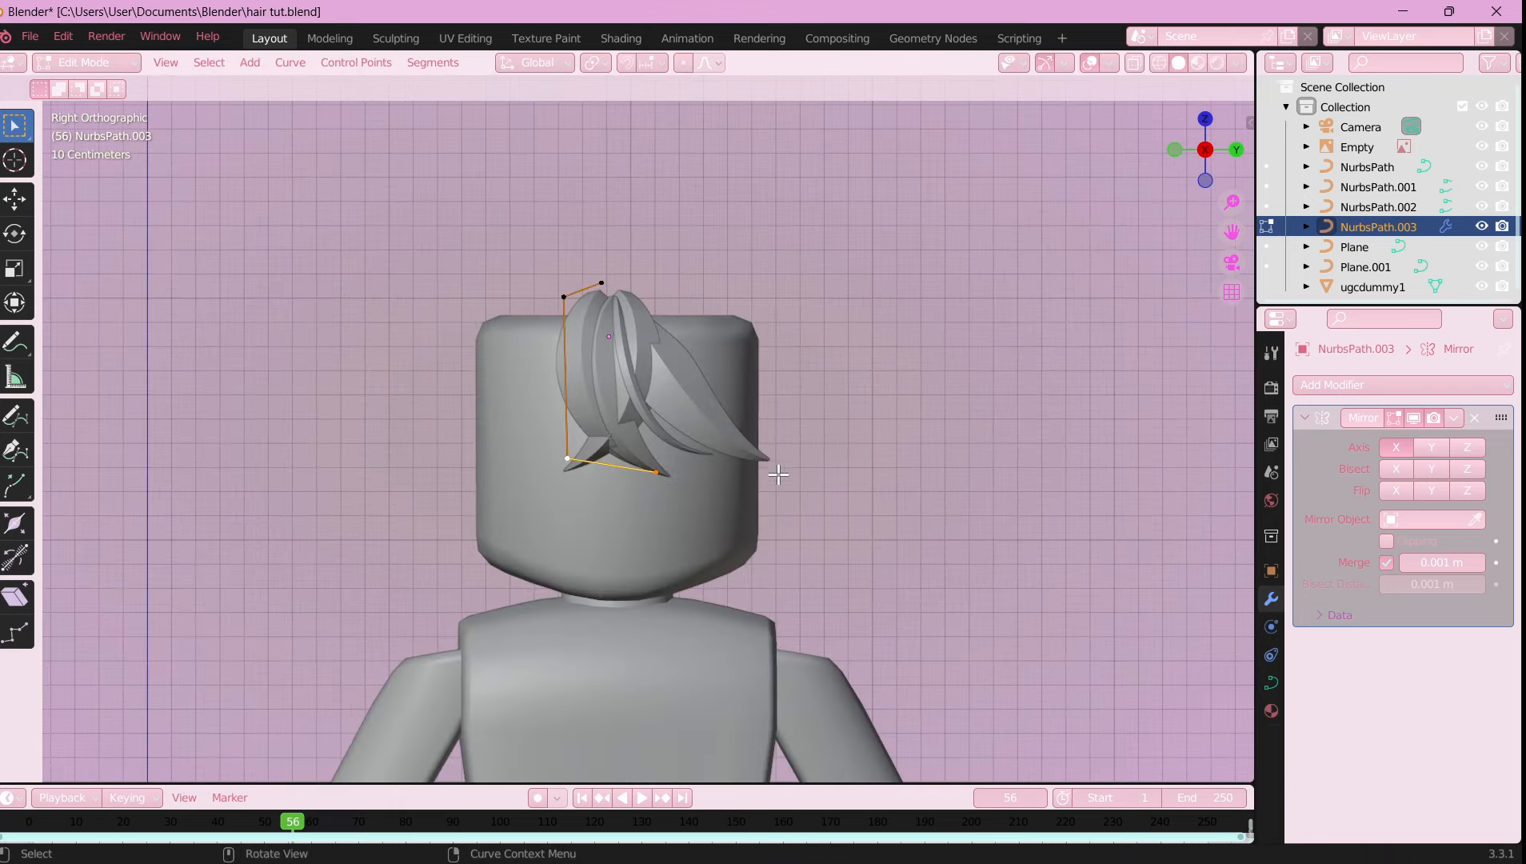
- Join the mirrored strand's top point to the bangs' root and pull its lower points down into long side locks
{"action": "left_click", "coordinate": [734, 302]}
{"action": "left_click", "coordinate": [704, 516]}
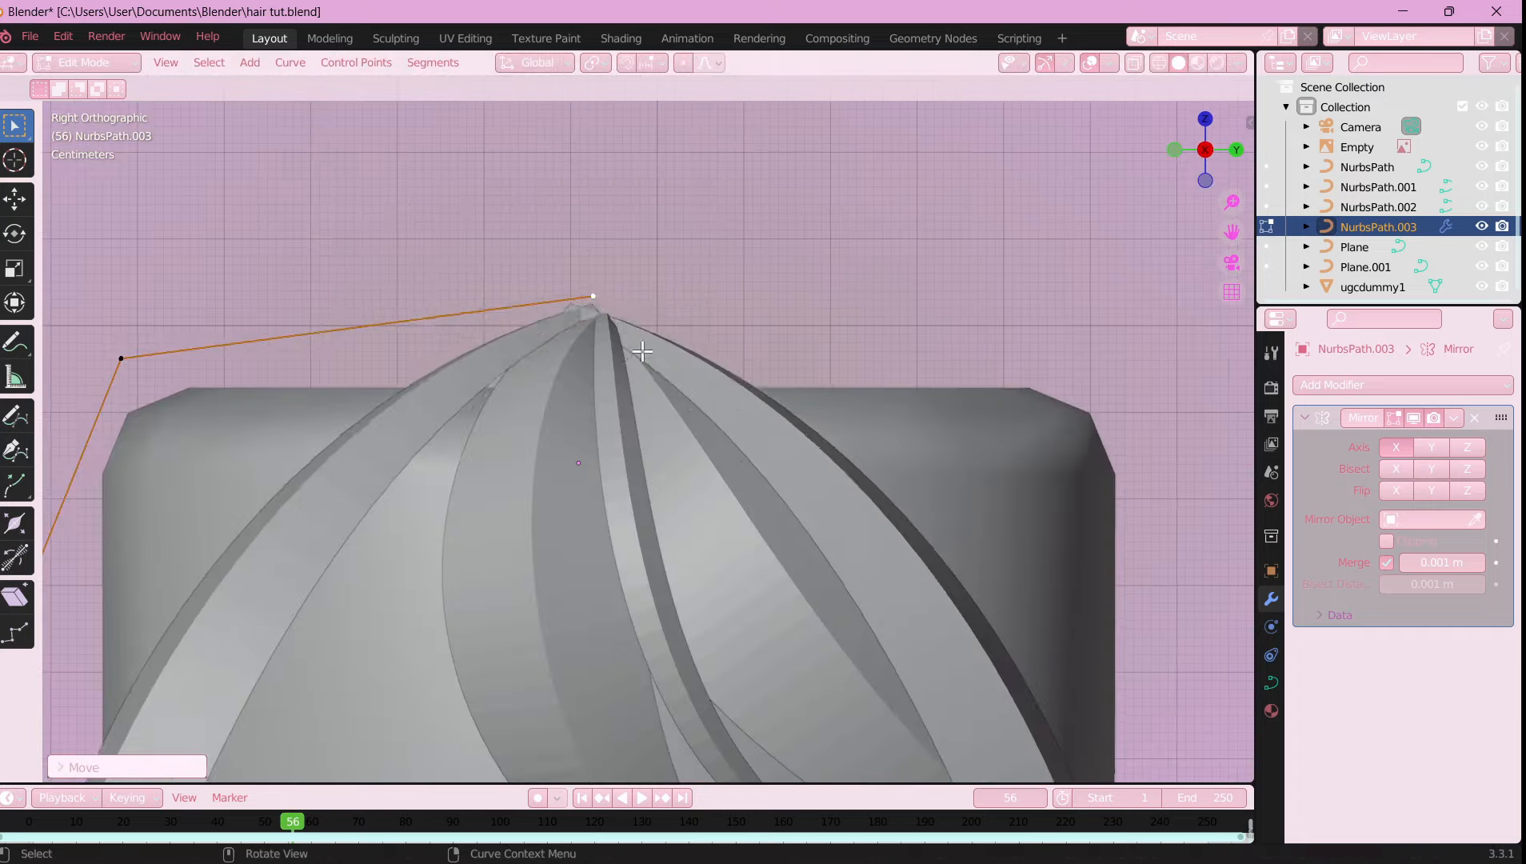
{"action": "left_click", "coordinate": [663, 312]}
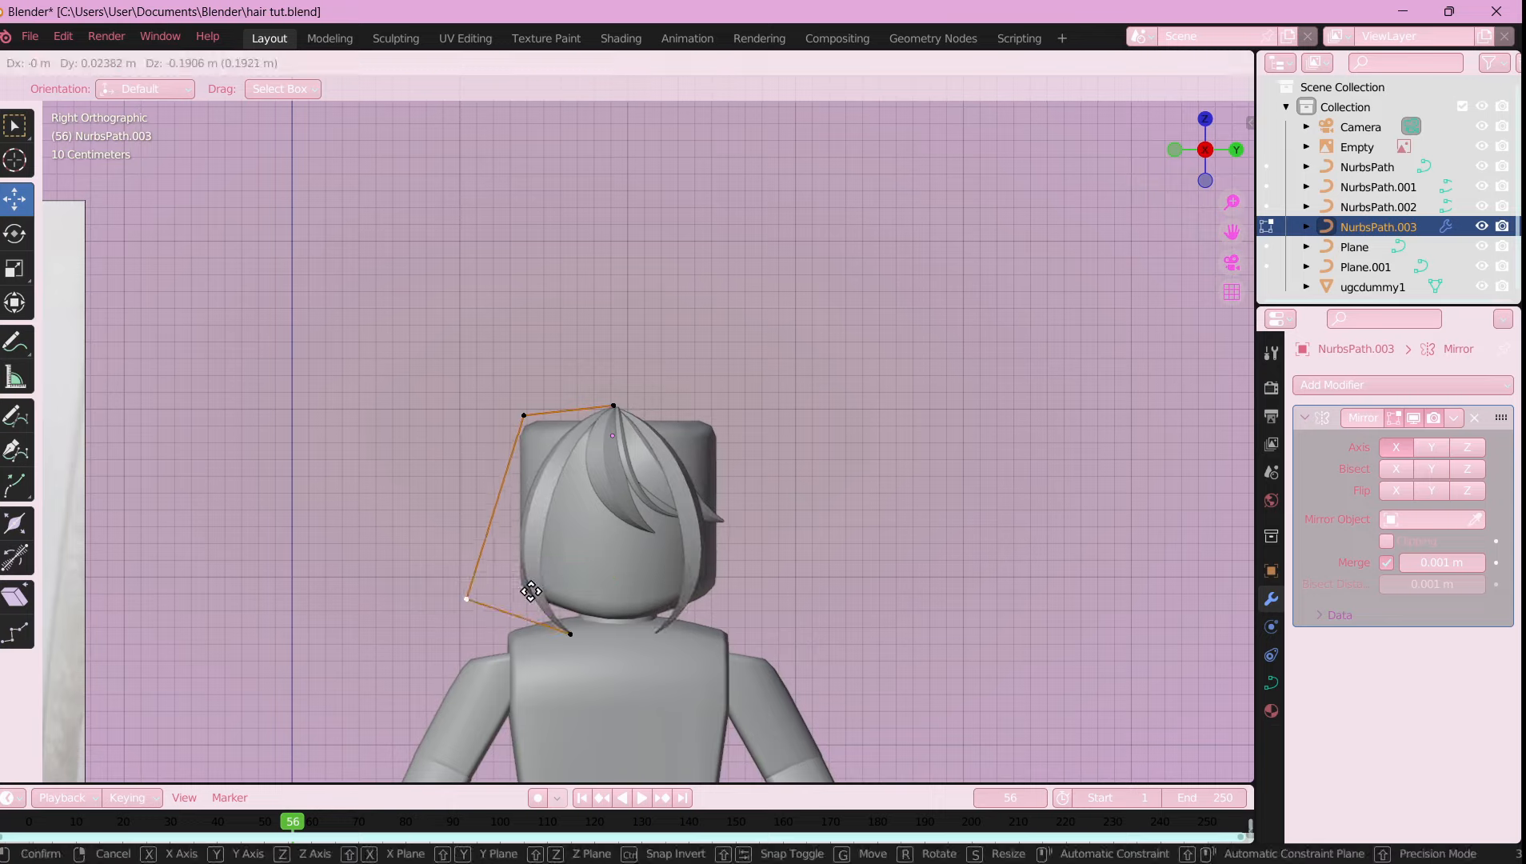
{"action": "left_click", "coordinate": [531, 591]}
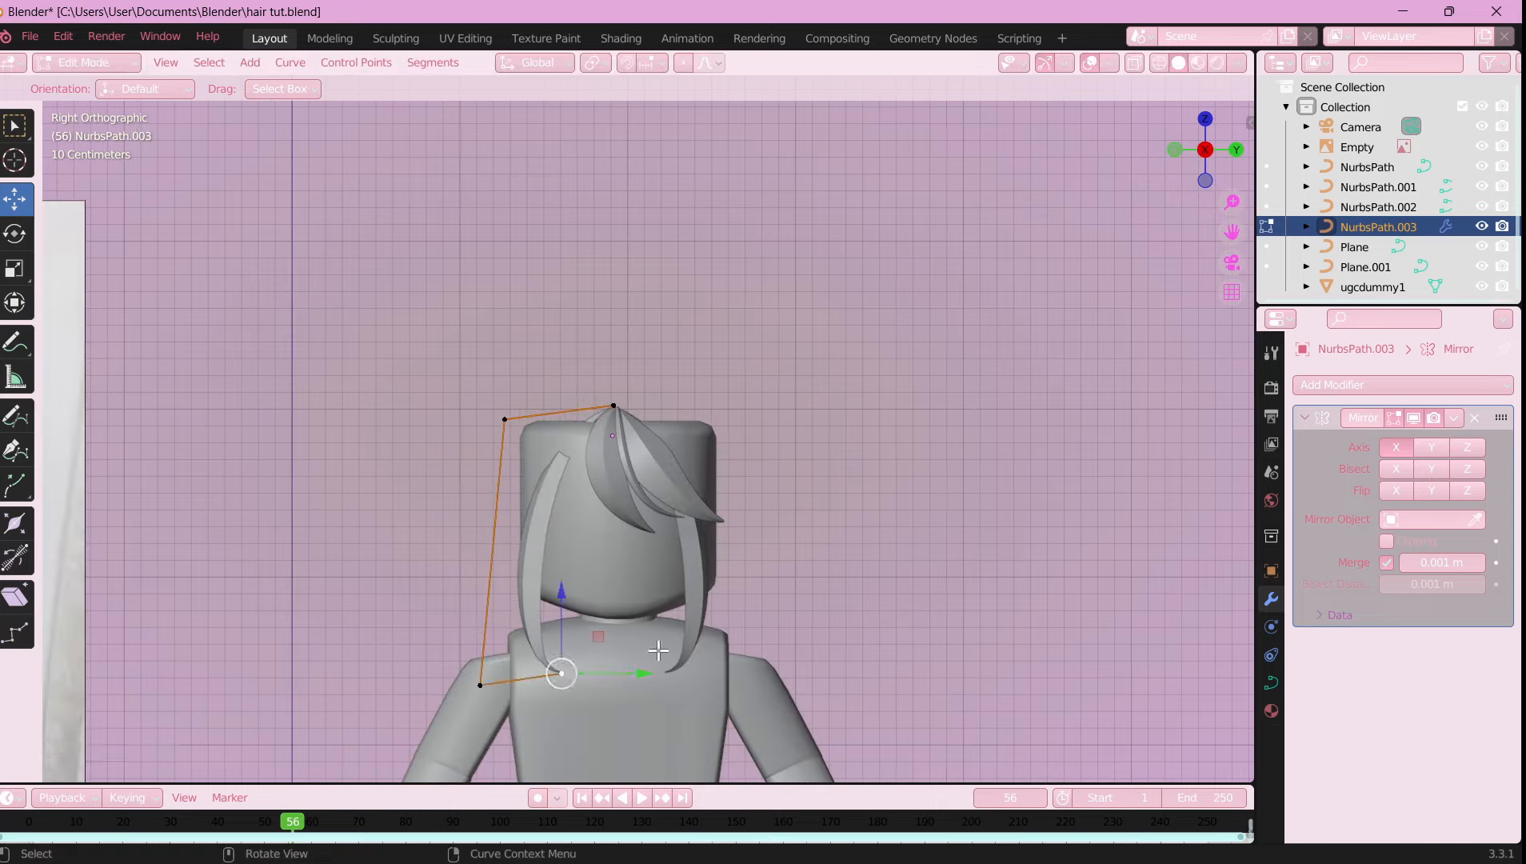
{"action": "middle_click_drag", "start_coordinate": [658, 649], "coordinate": [766, 500]}
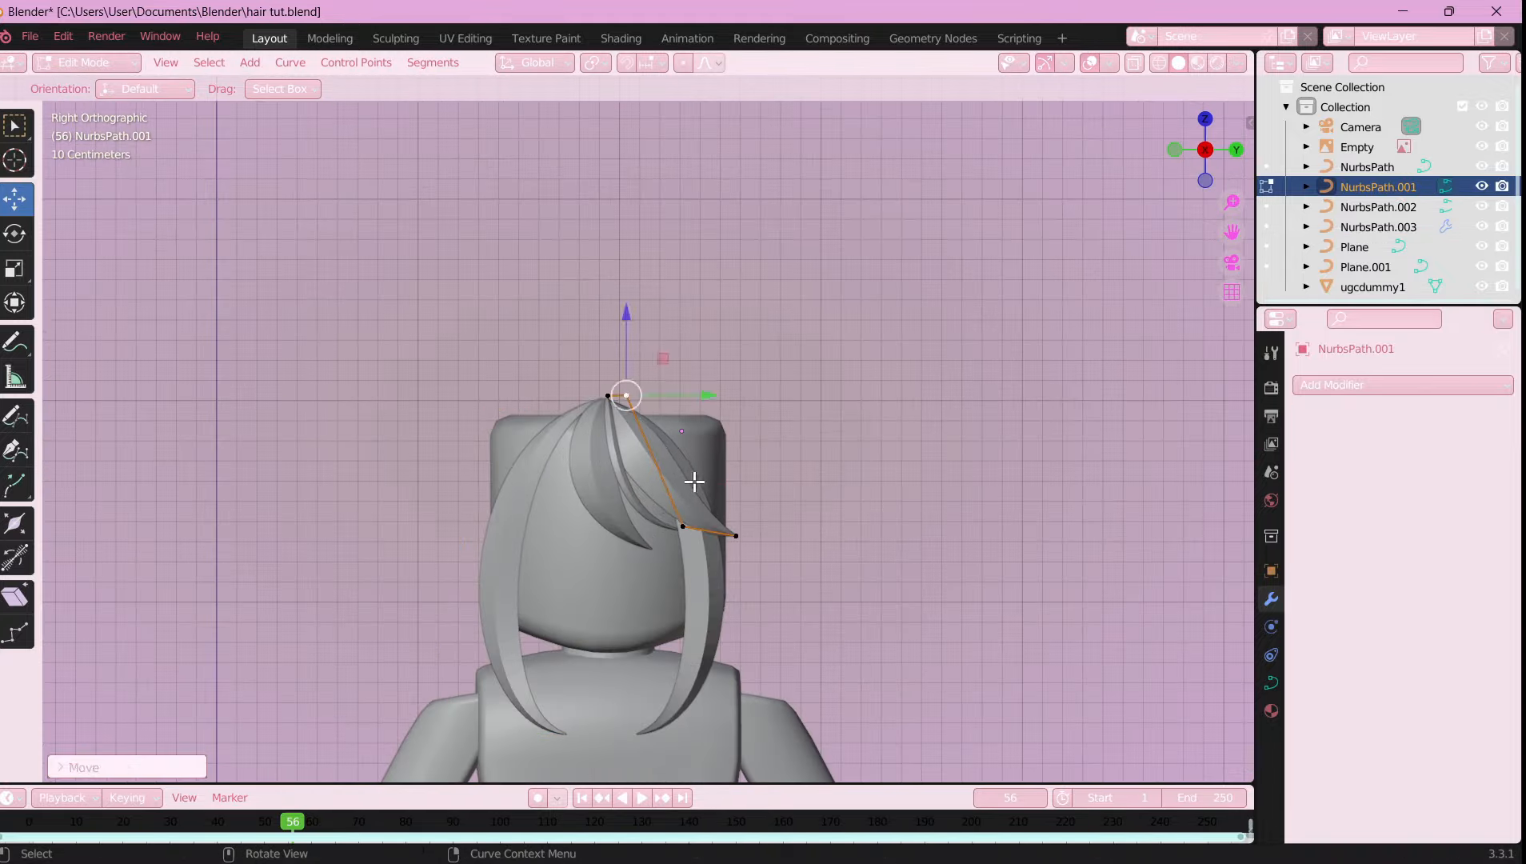
- Check the outer bang strand from an oblique angle and reposition its upper control point near the shared root
{"action": "middle_click_drag", "start_coordinate": [951, 423], "coordinate": [720, 517]}
{"action": "left_click", "coordinate": [838, 439]}
{"action": "key", "text": "g"}
{"action": "left_click", "coordinate": [634, 500]}
{"action": "left_click", "coordinate": [709, 457]}
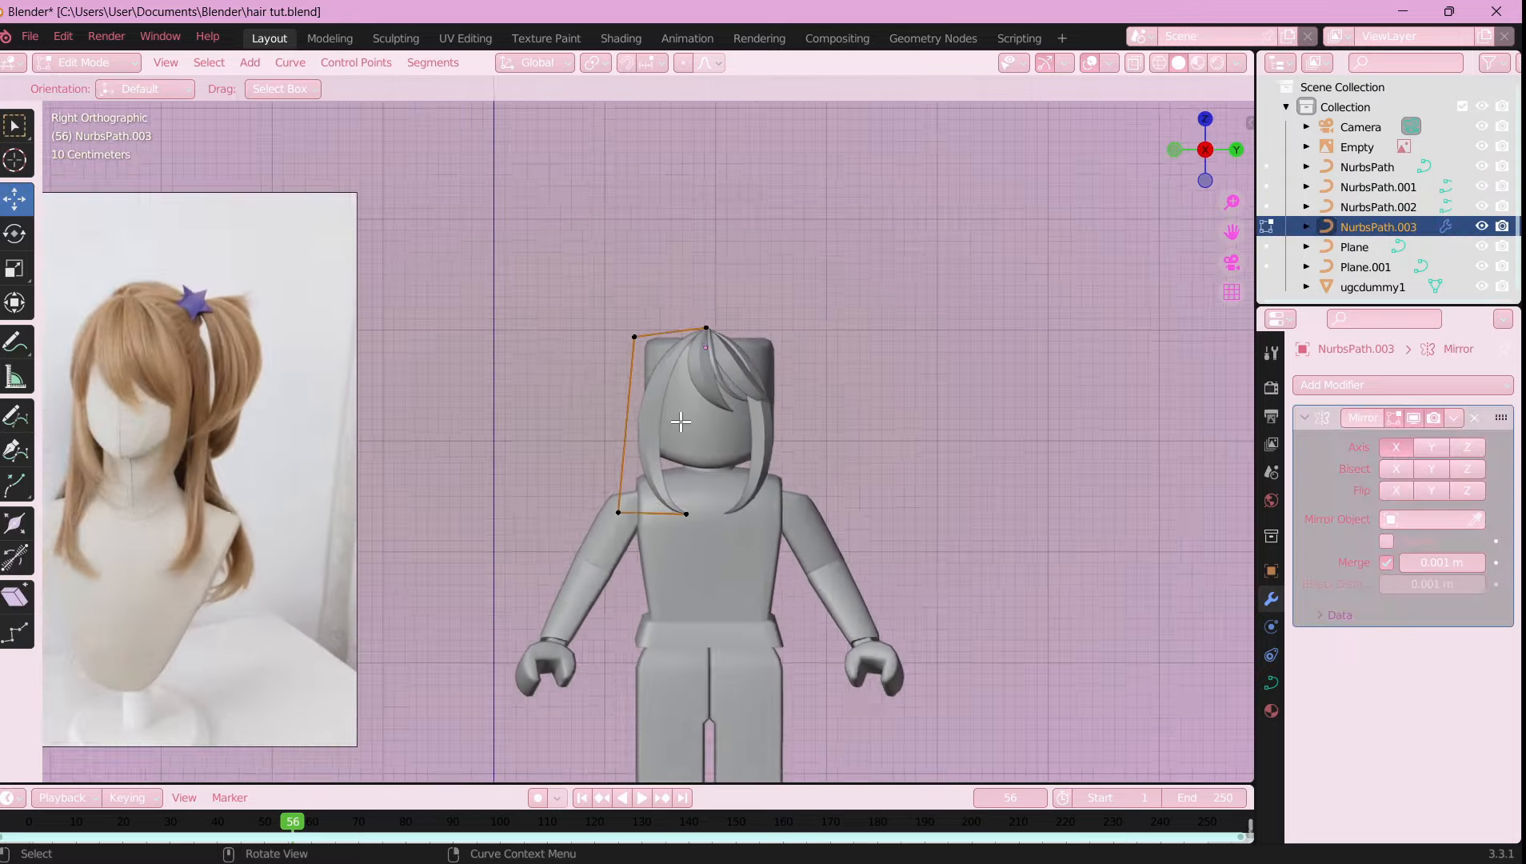
- Add a control point to the mirrored side lock's curve and reposition its points to follow the side of the head
{"action": "right_click", "coordinate": [626, 422]}
{"action": "left_click", "coordinate": [625, 306]}
{"action": "left_click", "coordinate": [626, 426]}
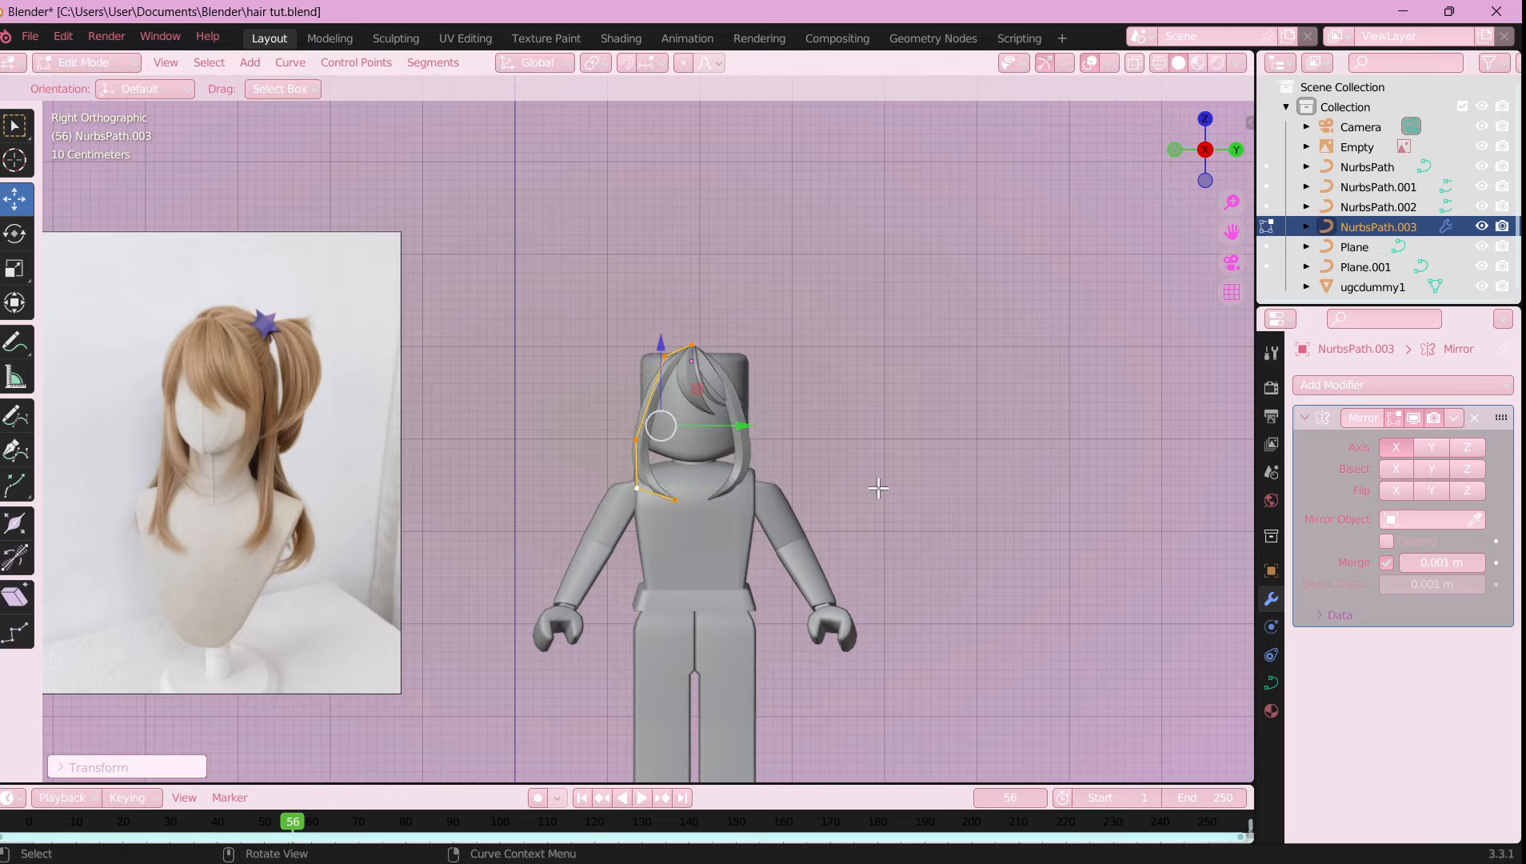
{"action": "middle_click_drag", "start_coordinate": [878, 488], "coordinate": [744, 560]}
{"action": "left_click_drag", "start_coordinate": [637, 406], "coordinate": [638, 392]}
{"action": "middle_click_drag", "start_coordinate": [671, 542], "coordinate": [720, 456]}
{"action": "left_click_drag", "start_coordinate": [638, 360], "coordinate": [627, 351]}
- Refine the side lock's upper and lower control points from several angles to give it a straighter fall with a curved tip
{"action": "left_click", "coordinate": [610, 471]}
{"action": "mouse_move", "coordinate": [736, 472]}
{"action": "middle_mouse_down"}
{"action": "mouse_move", "coordinate": [756, 579]}
{"action": "mouse_move", "coordinate": [744, 472]}
{"action": "middle_mouse_up"}
{"action": "left_click_drag", "start_coordinate": [625, 328], "coordinate": [626, 344]}
{"action": "middle_click_drag", "start_coordinate": [800, 448], "coordinate": [927, 389]}
{"action": "key", "text": "KP_3"}
{"action": "left_click", "coordinate": [658, 464]}
{"action": "key", "text": "g"}
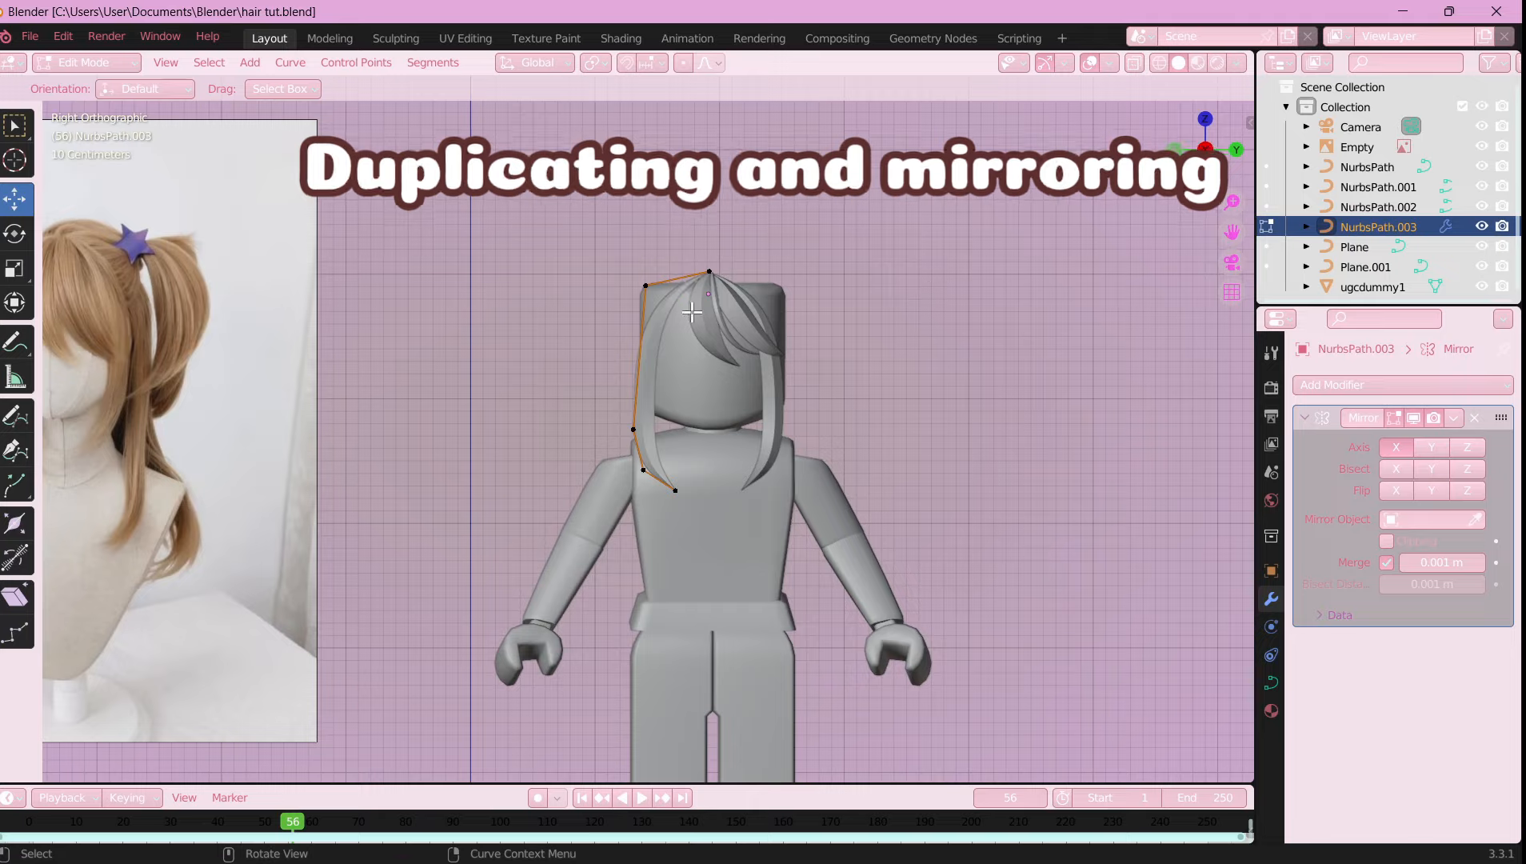
- Duplicate a bang strand and place the copy on the opposite side of the forehead, inside the long side lock
{"action": "key", "text": "Tab"}
{"action": "scroll", "coordinate": [847, 367], "scroll_direction": "up", "scroll_amount": 3}
{"action": "middle_click_drag", "start_coordinate": [847, 366], "coordinate": [753, 458], "text": "shift"}
{"action": "left_click", "coordinate": [694, 349]}
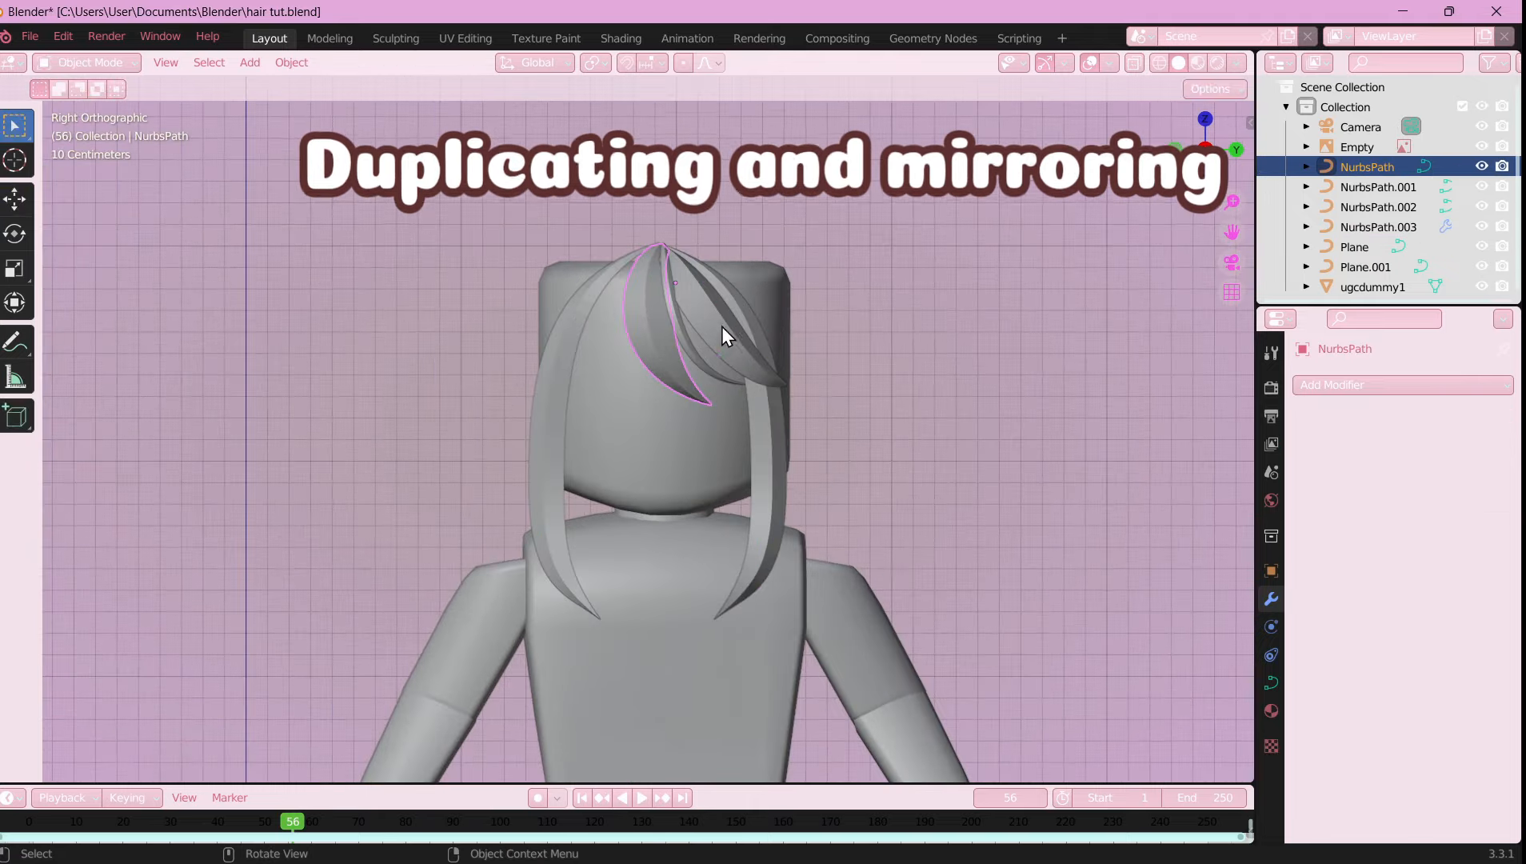
{"action": "left_click", "coordinate": [723, 328]}
{"action": "key", "text": "shift+d"}
{"action": "right_click", "coordinate": [737, 330]}
{"action": "left_click", "coordinate": [827, 672]}
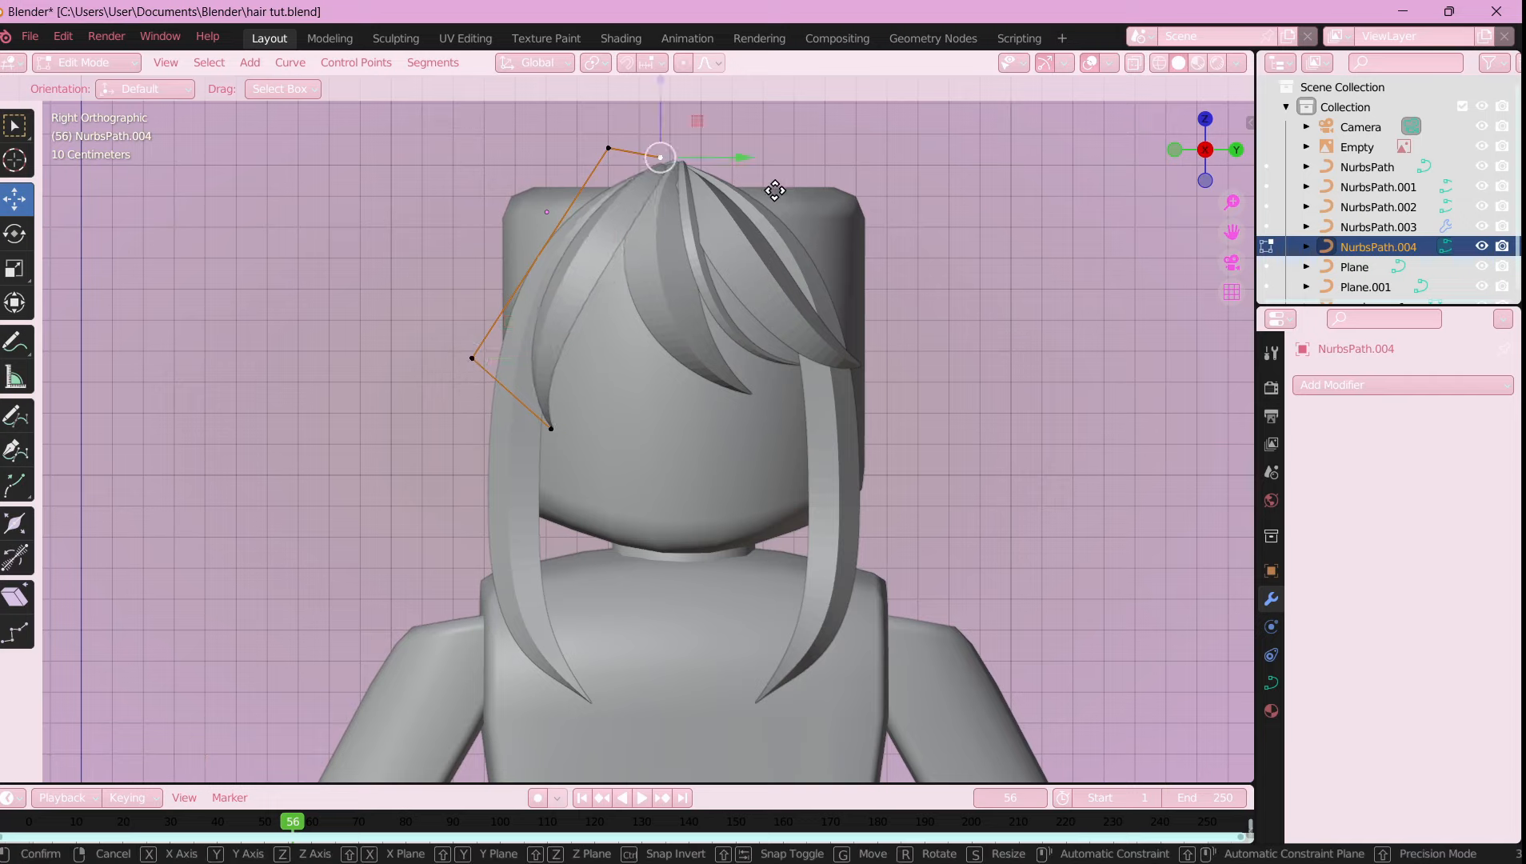
- Shrink the radius at the new strand's root and reposition its middle points in the right view
{"action": "middle_click_drag", "start_coordinate": [712, 384], "coordinate": [808, 448]}
{"action": "key", "text": "g"}
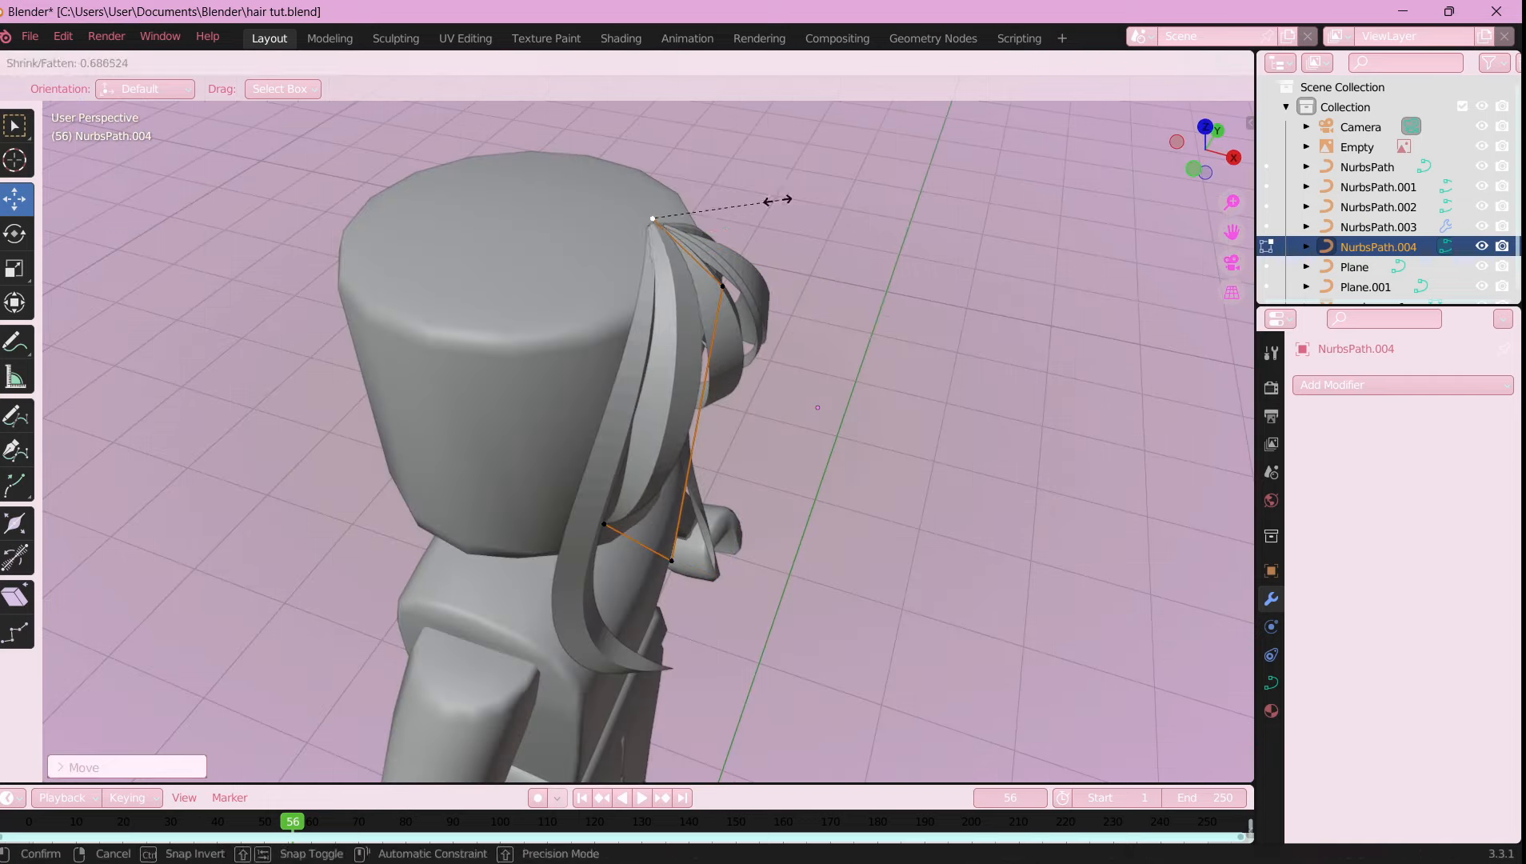
{"action": "left_click", "coordinate": [792, 199]}
{"action": "key", "text": "g"}
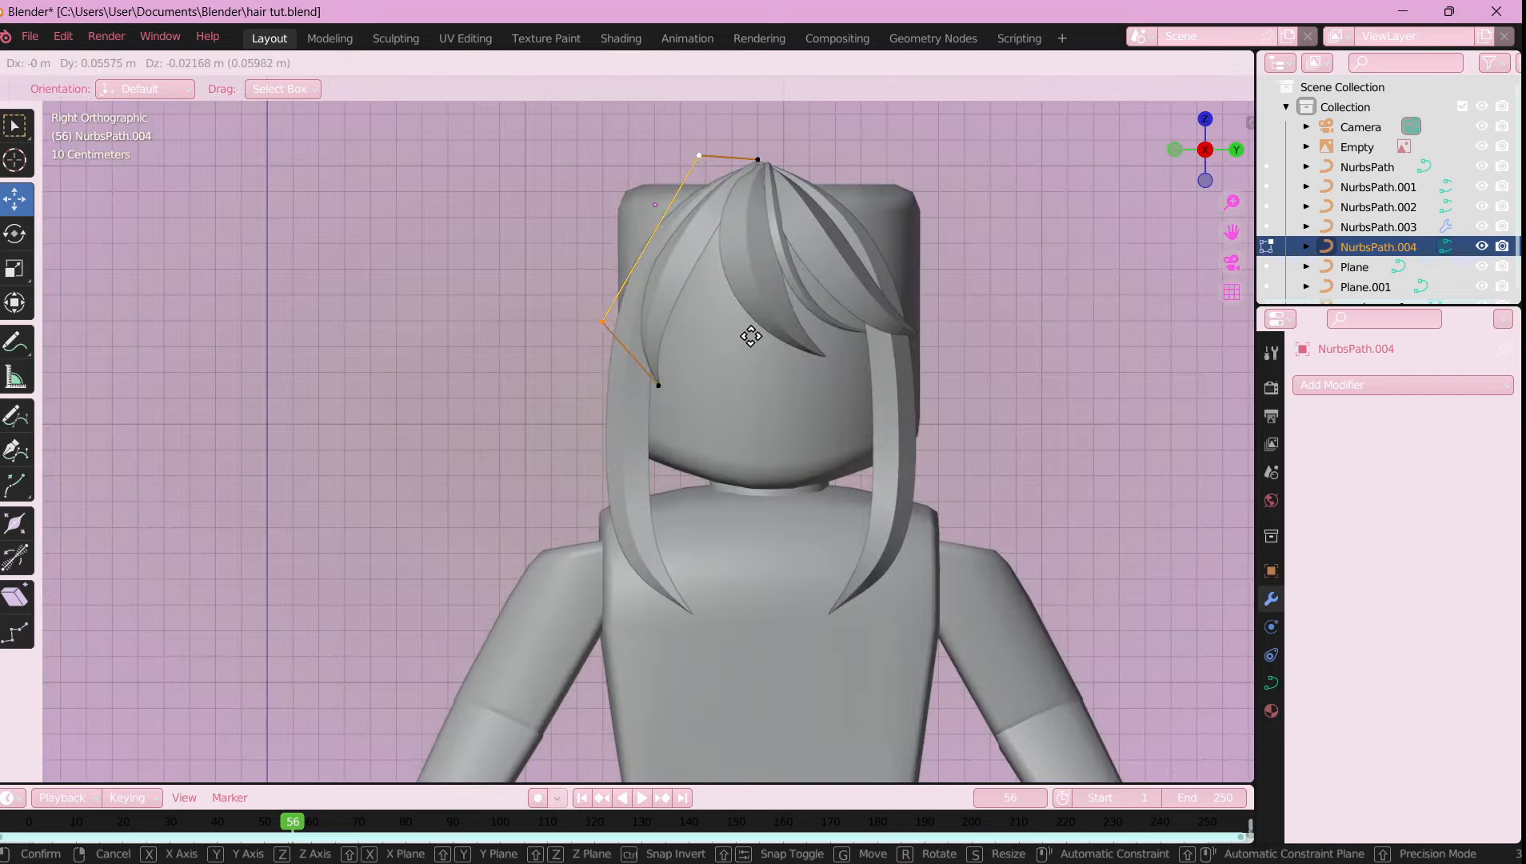
- Reposition the central bang strand's root point, adjust its radius, and save the file
{"action": "scroll", "coordinate": [864, 379], "scroll_direction": "up", "scroll_amount": 2}
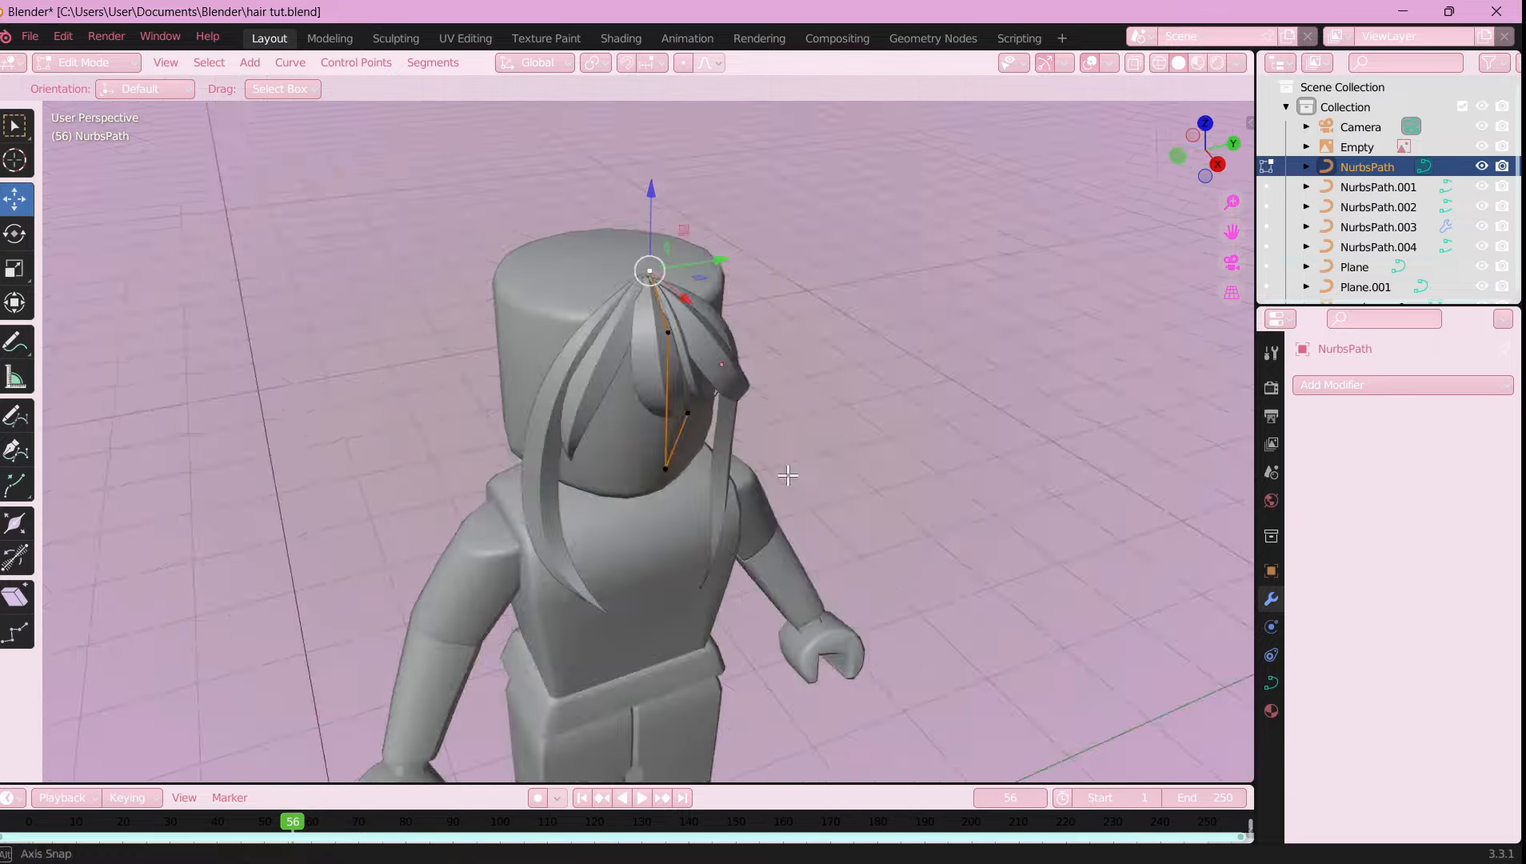
{"action": "middle_click_drag", "start_coordinate": [700, 285], "coordinate": [855, 399]}
{"action": "key", "text": "alt+s"}
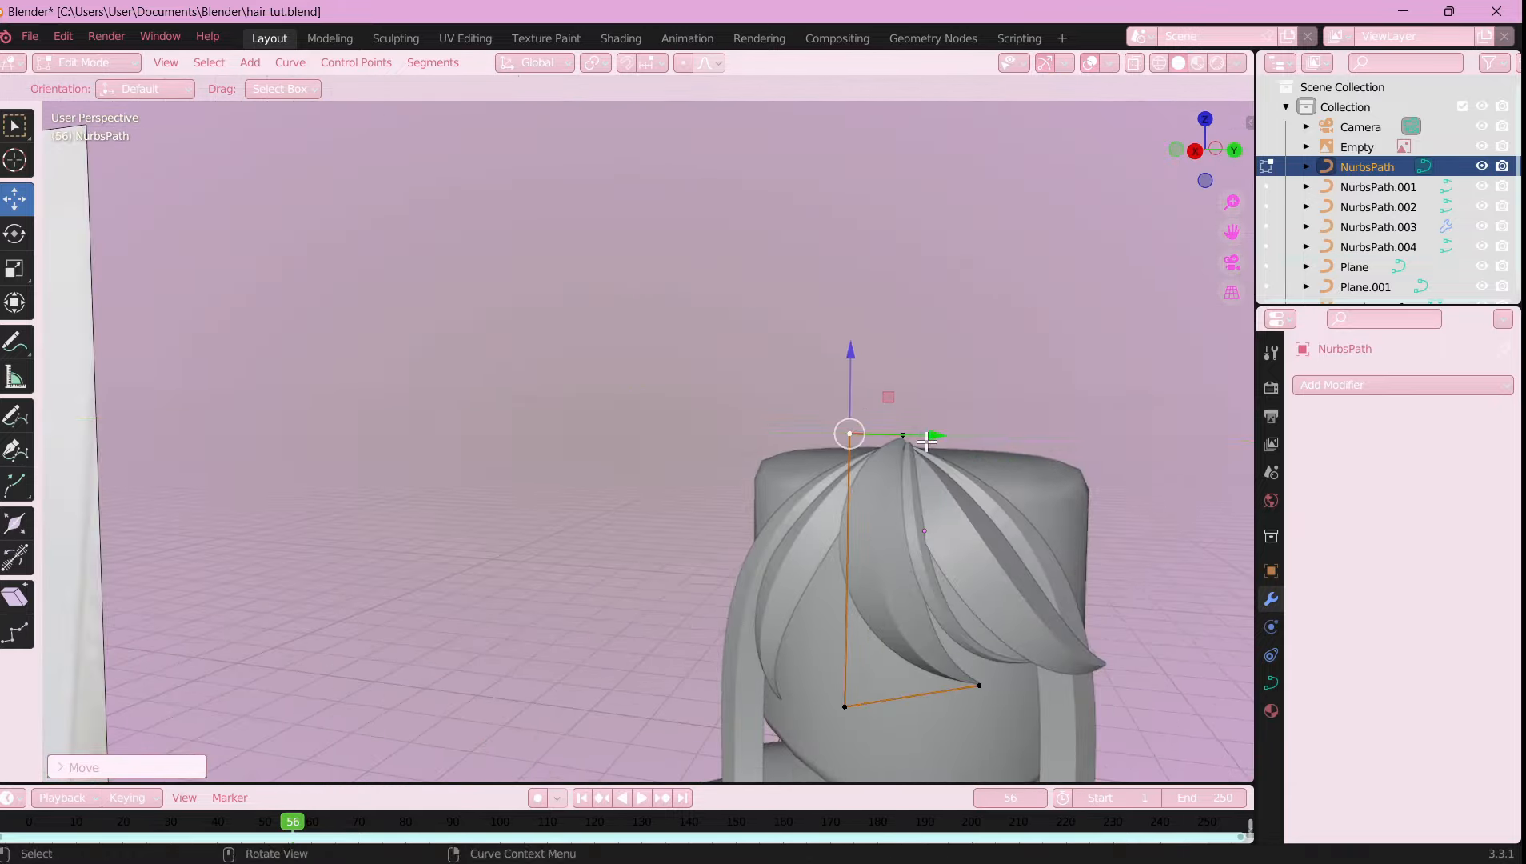
{"action": "key", "text": "Tab"}
{"action": "scroll", "coordinate": [900, 516], "scroll_direction": "up", "scroll_amount": 2}
{"action": "left_click", "coordinate": [899, 508]}
{"action": "scroll", "coordinate": [751, 521], "scroll_direction": "up", "scroll_amount": 6}
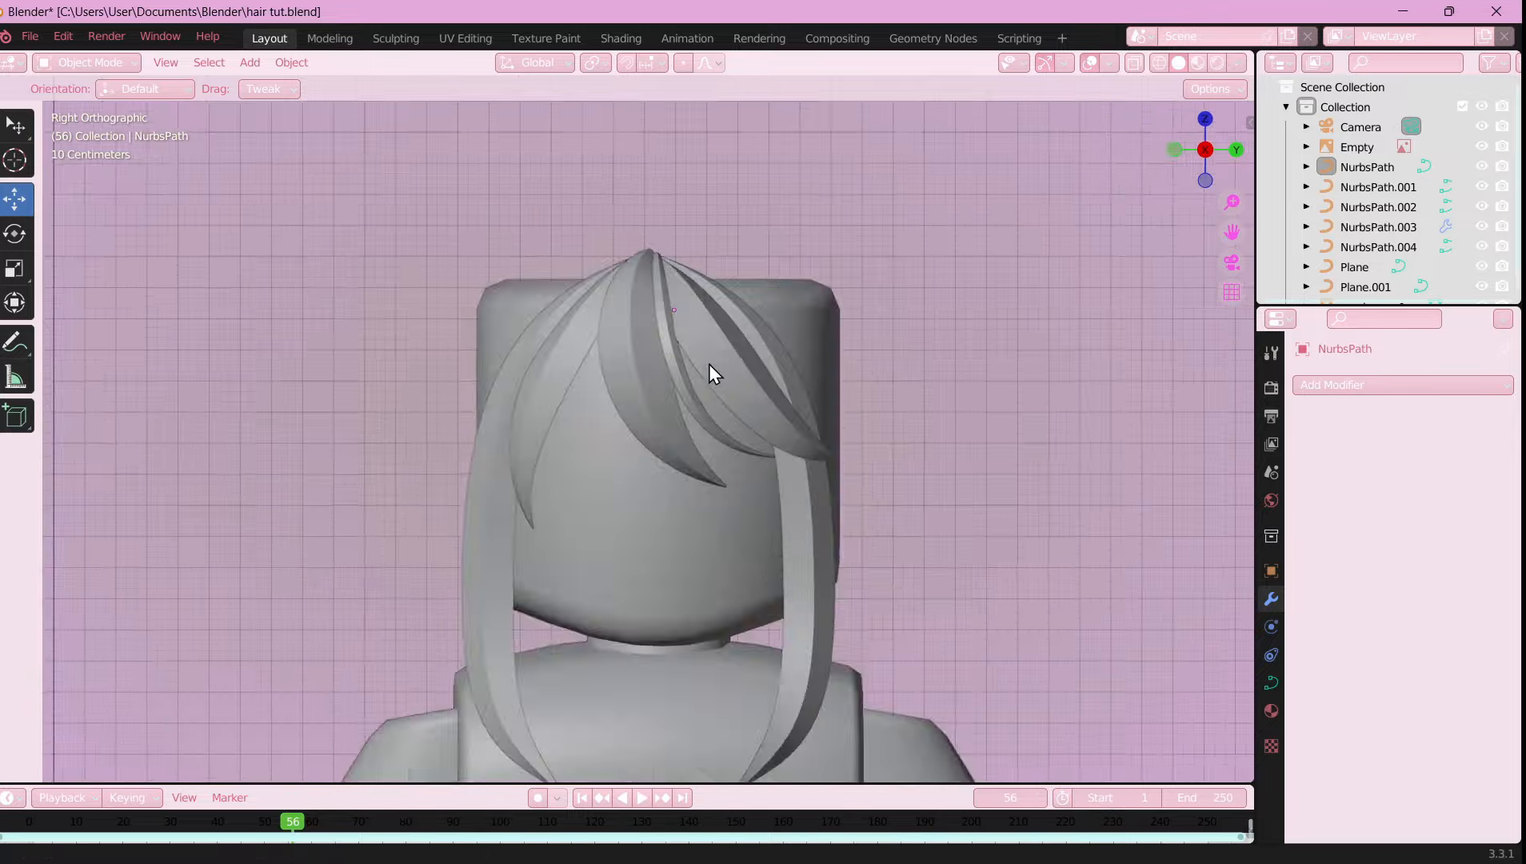
{"action": "key", "text": "ctrl+s"}
- Move the two middle control points of strand NurbsPath.001 closer to the head in the top view
{"action": "middle_click_drag", "start_coordinate": [708, 364], "coordinate": [776, 185]}
{"action": "key", "text": "KP_7"}
{"action": "scroll", "coordinate": [726, 328], "scroll_direction": "up", "scroll_amount": 3}
{"action": "scroll", "coordinate": [777, 186], "scroll_direction": "up", "scroll_amount": 2}
{"action": "left_click", "coordinate": [600, 184]}
{"action": "key", "text": "Tab"}
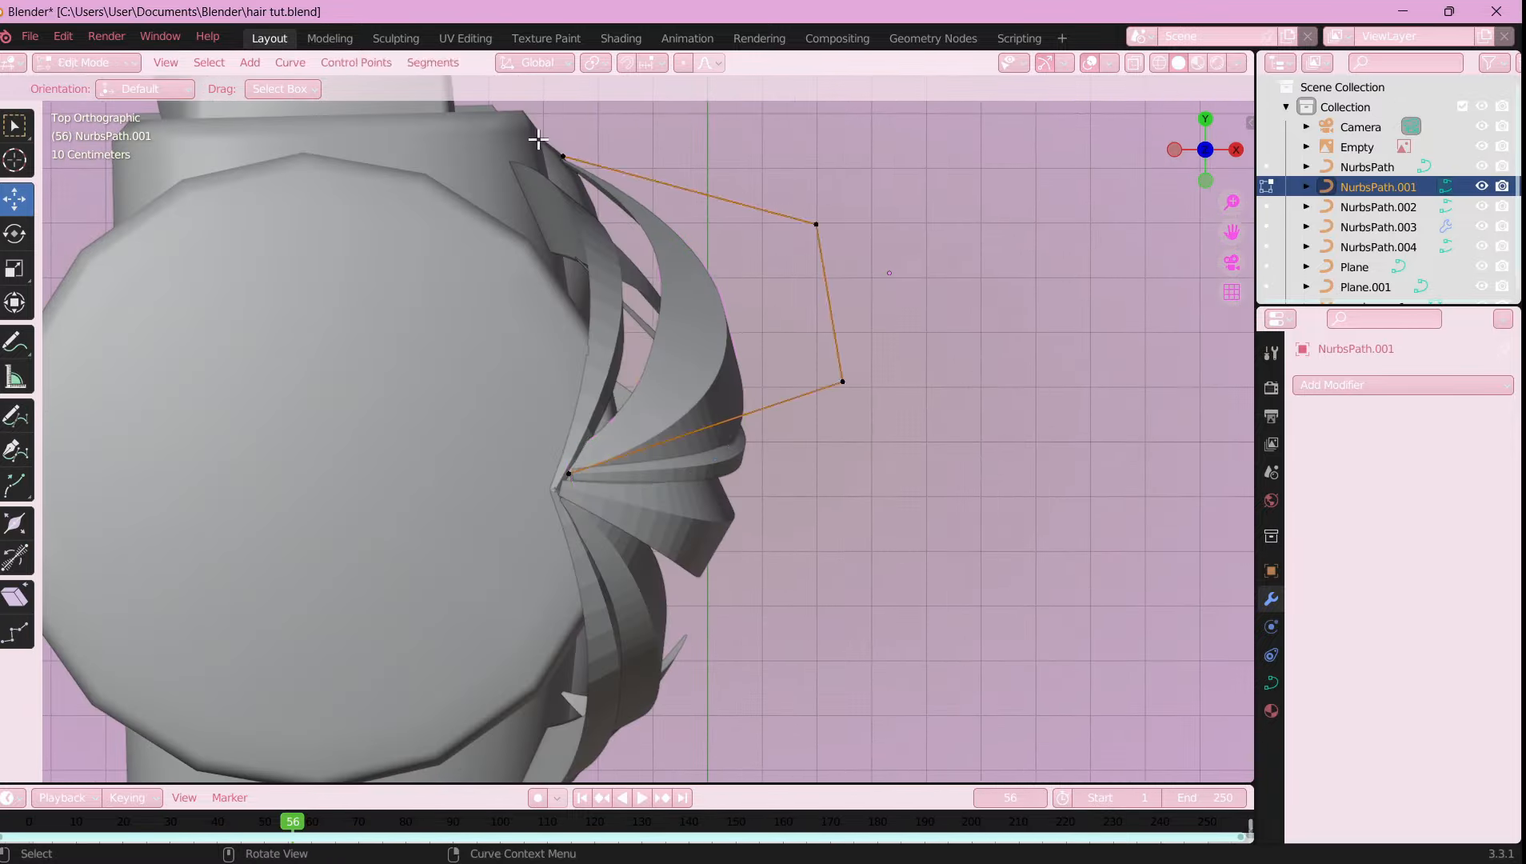
{"action": "left_click", "coordinate": [816, 224]}
{"action": "left_click", "coordinate": [842, 382], "text": "shift"}
{"action": "key", "text": "g"}
{"action": "left_click", "coordinate": [915, 262]}
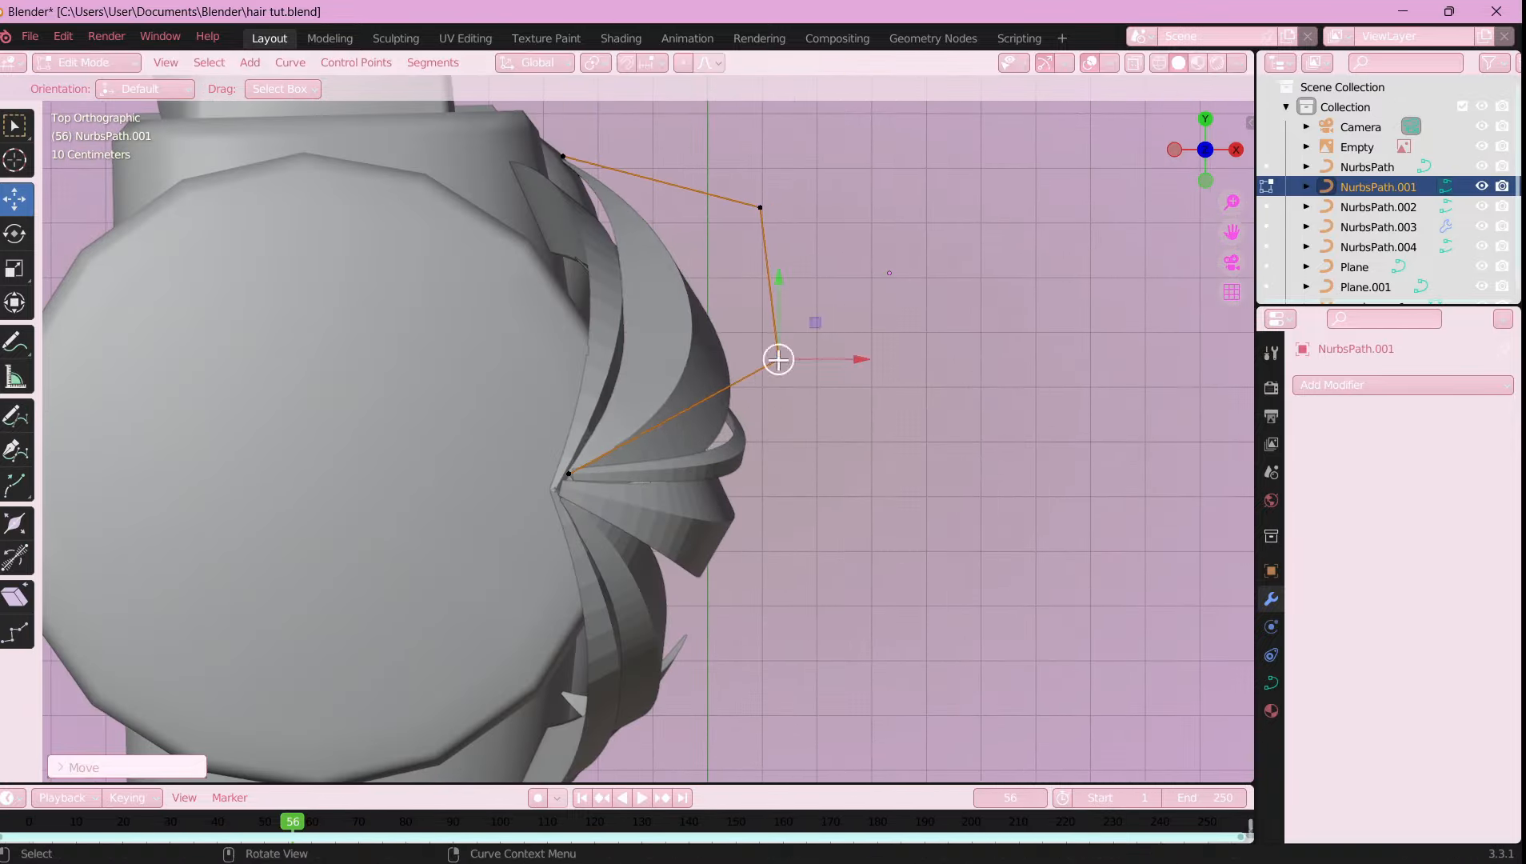
- Select a bang strand in the right view and adjust the tilt of its curve
{"action": "key", "text": "Tab"}
{"action": "left_click", "coordinate": [732, 455]}
{"action": "left_click", "coordinate": [1235, 150]}
{"action": "scroll", "coordinate": [1205, 153], "scroll_direction": "down", "scroll_amount": 2}
{"action": "middle_click_drag", "start_coordinate": [900, 597], "coordinate": [452, 347], "text": "shift"}
{"action": "left_click", "coordinate": [453, 347]}
{"action": "key", "text": "Tab"}
{"action": "key", "text": "ctrl+t"}
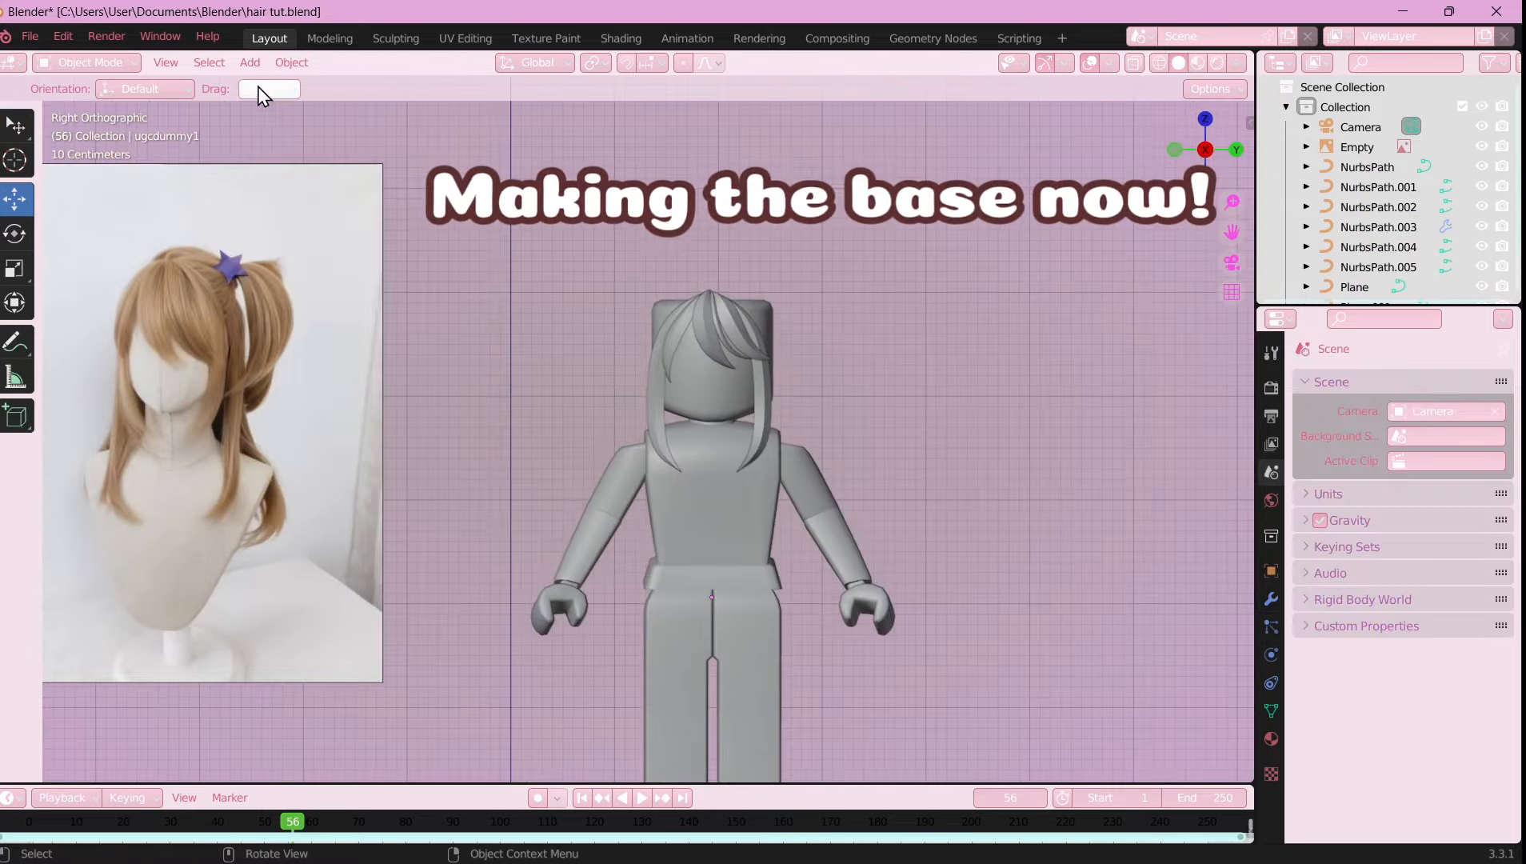
- Add a 16-vertex mesh circle with a 1 m radius as the start of the hair base
{"action": "left_click", "coordinate": [249, 62]}
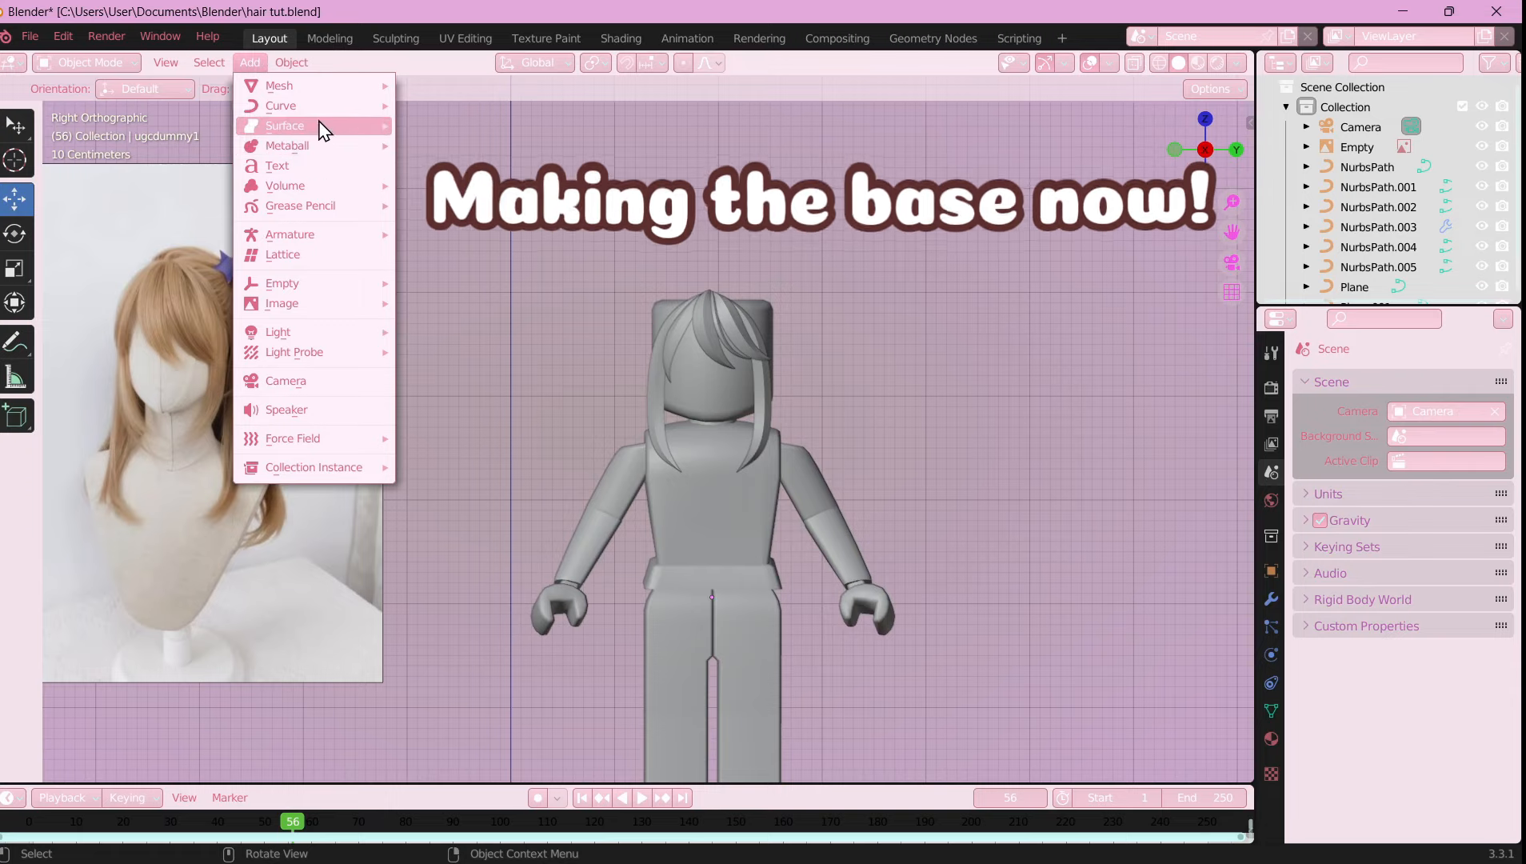
{"action": "mouse_move", "coordinate": [325, 108]}
{"action": "mouse_move", "coordinate": [365, 85]}
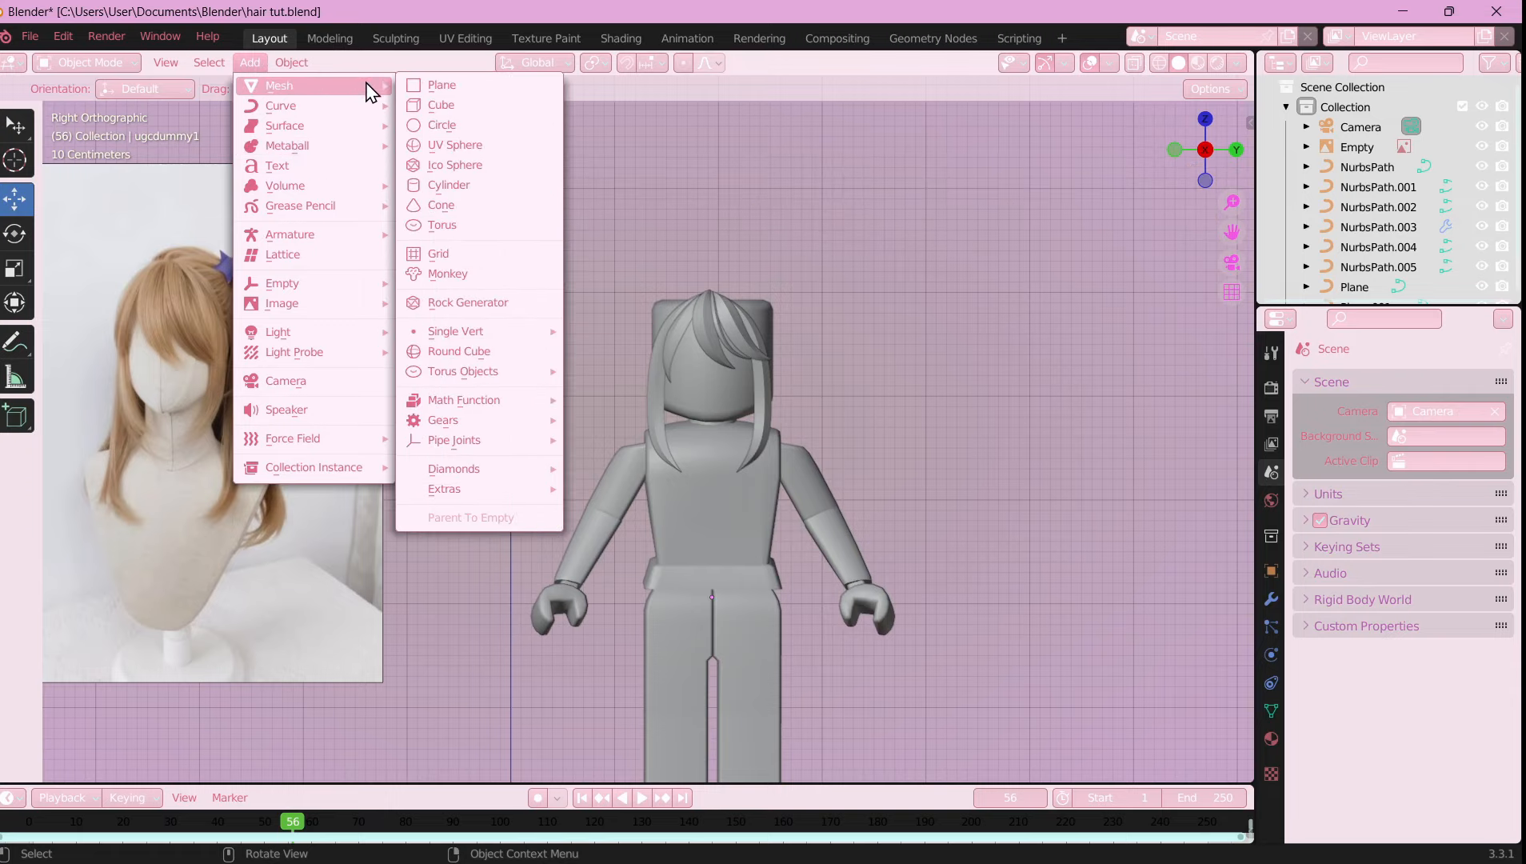
{"action": "left_click", "coordinate": [460, 144]}
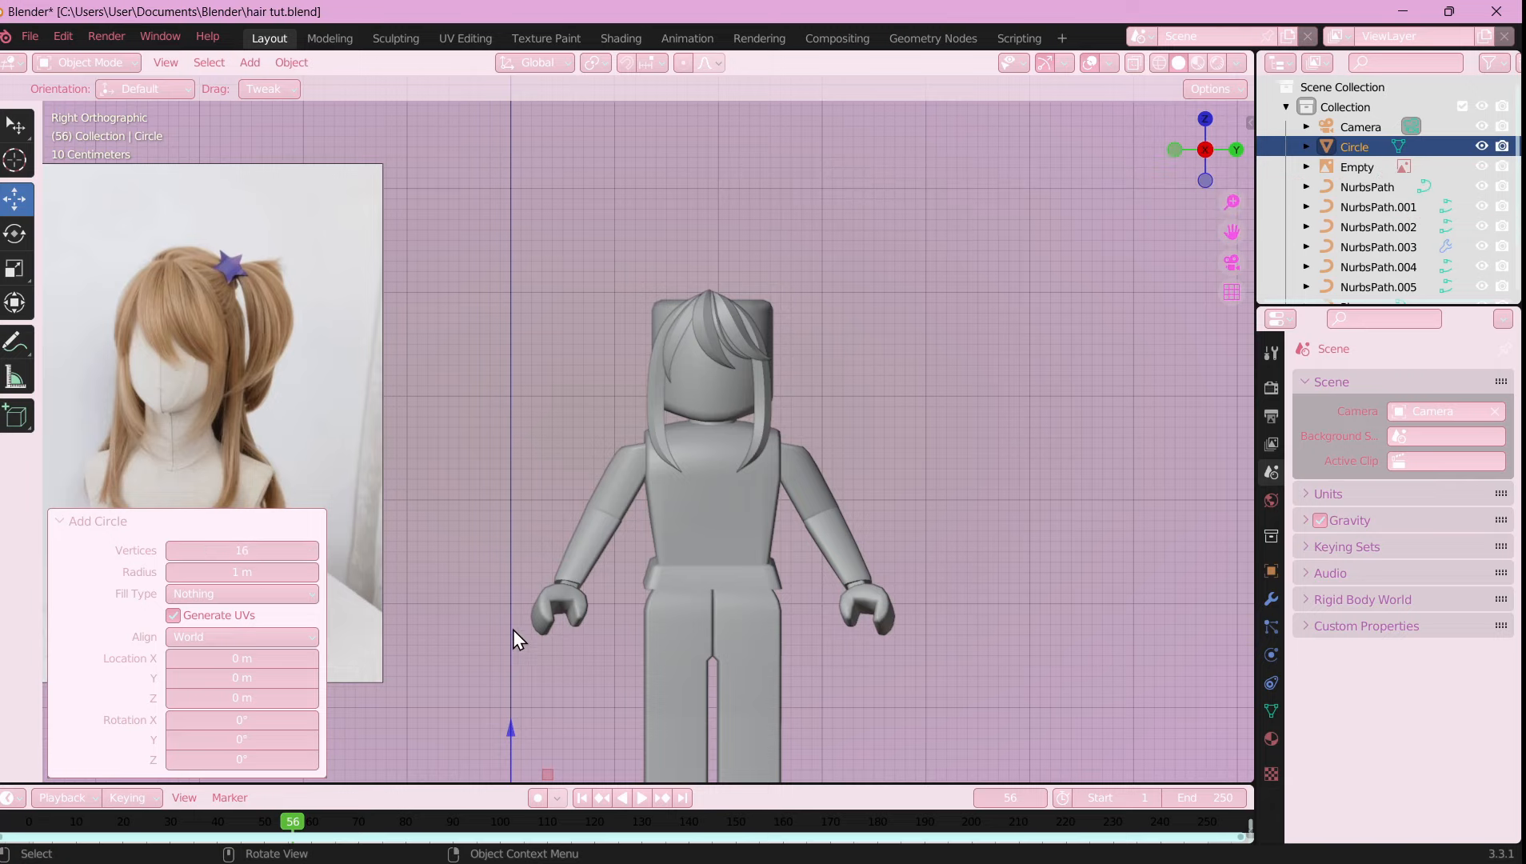
- Move the circle over the dummy's head in the top view and scale it to about 0.618
{"action": "scroll", "coordinate": [513, 630], "scroll_direction": "down", "scroll_amount": 3}
{"action": "left_click", "coordinate": [1206, 120]}
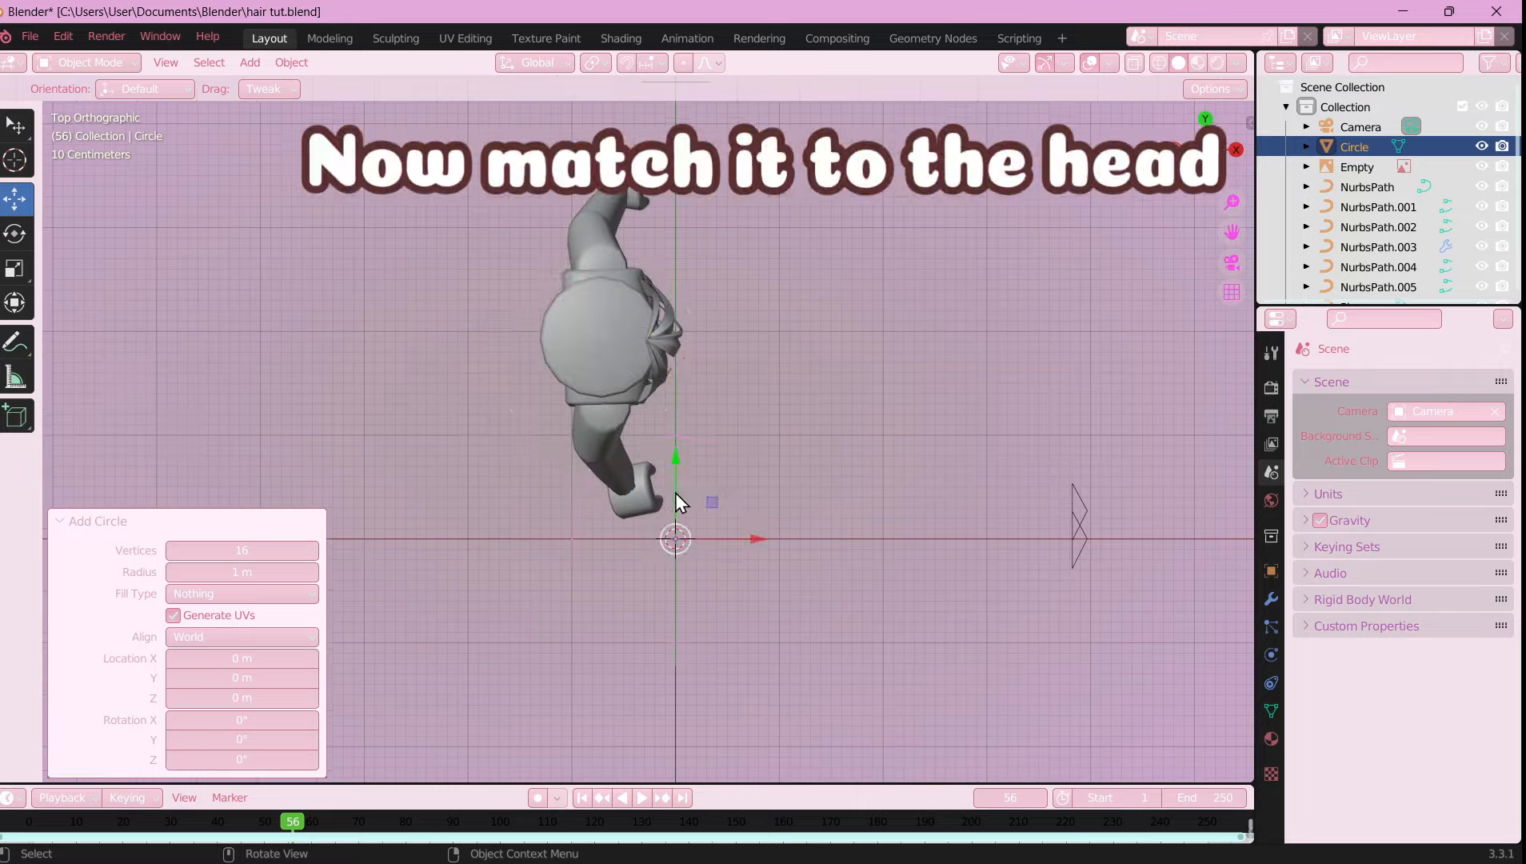
{"action": "left_click_drag", "start_coordinate": [675, 490], "coordinate": [675, 320]}
{"action": "left_click_drag", "start_coordinate": [749, 367], "coordinate": [684, 367]}
{"action": "key", "text": "s"}
{"action": "left_click", "coordinate": [695, 341]}
{"action": "scroll", "coordinate": [704, 448], "scroll_direction": "up", "scroll_amount": 3}
{"action": "middle_click_drag", "start_coordinate": [720, 523], "coordinate": [767, 703], "text": "shift"}
{"action": "left_click_drag", "start_coordinate": [625, 435], "coordinate": [625, 409]}
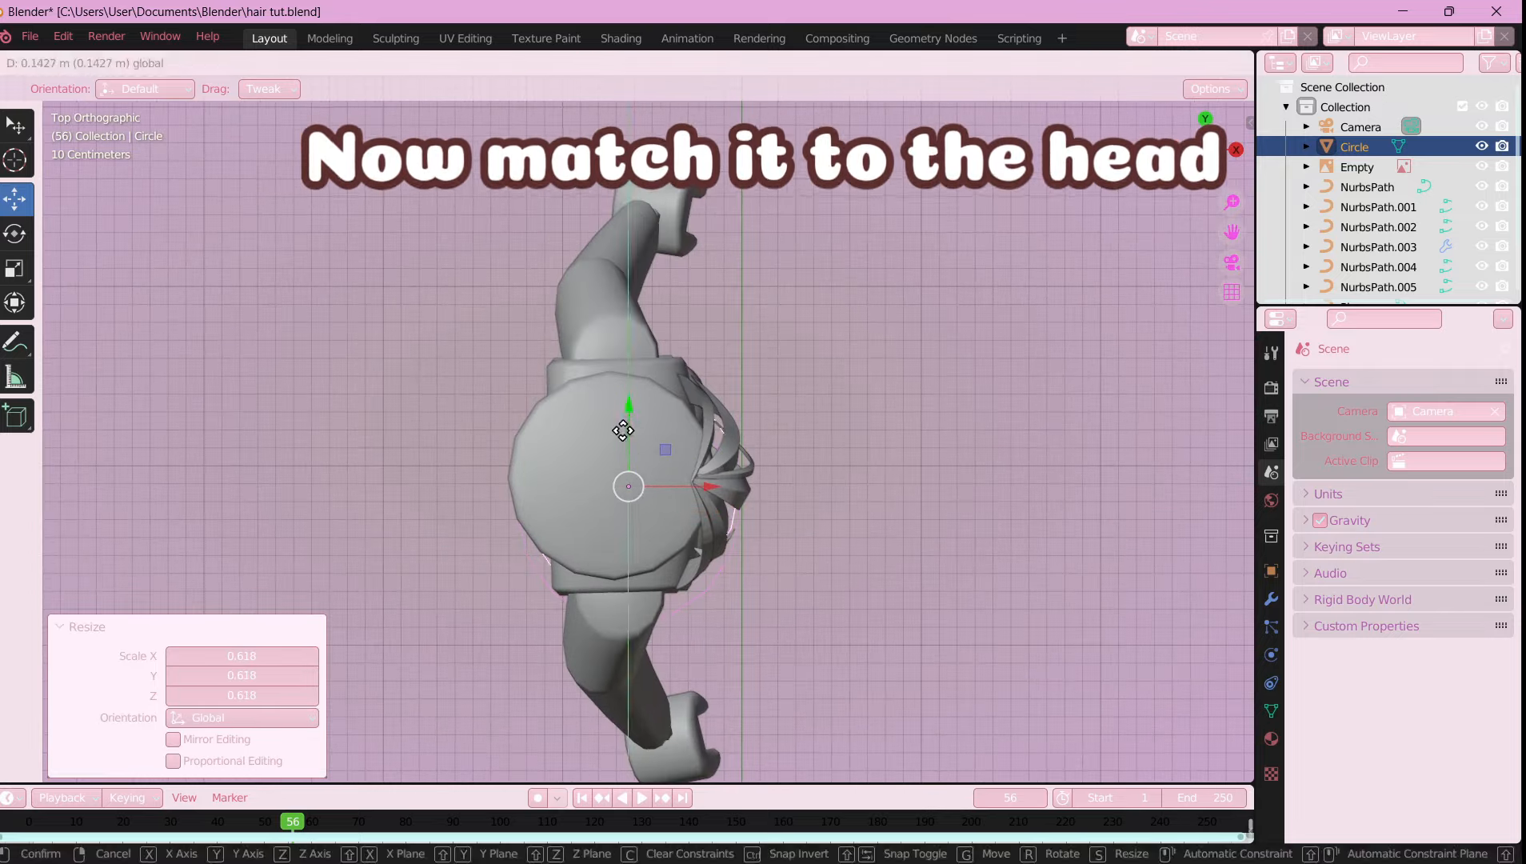
- Raise the circle to the top of the head and centre it sideways in the right view
{"action": "left_click", "coordinate": [1236, 149]}
{"action": "scroll", "coordinate": [623, 480], "scroll_direction": "down", "scroll_amount": 6}
{"action": "left_click_drag", "start_coordinate": [605, 578], "coordinate": [605, 289]}
{"action": "scroll", "coordinate": [640, 344], "scroll_direction": "up", "scroll_amount": 7}
{"action": "middle_click_drag", "start_coordinate": [675, 344], "coordinate": [719, 503], "text": "shift"}
{"action": "left_click_drag", "start_coordinate": [671, 350], "coordinate": [684, 350]}
- Scale and nudge the circle in the top view to match the outline of the head
{"action": "left_click", "coordinate": [1206, 119]}
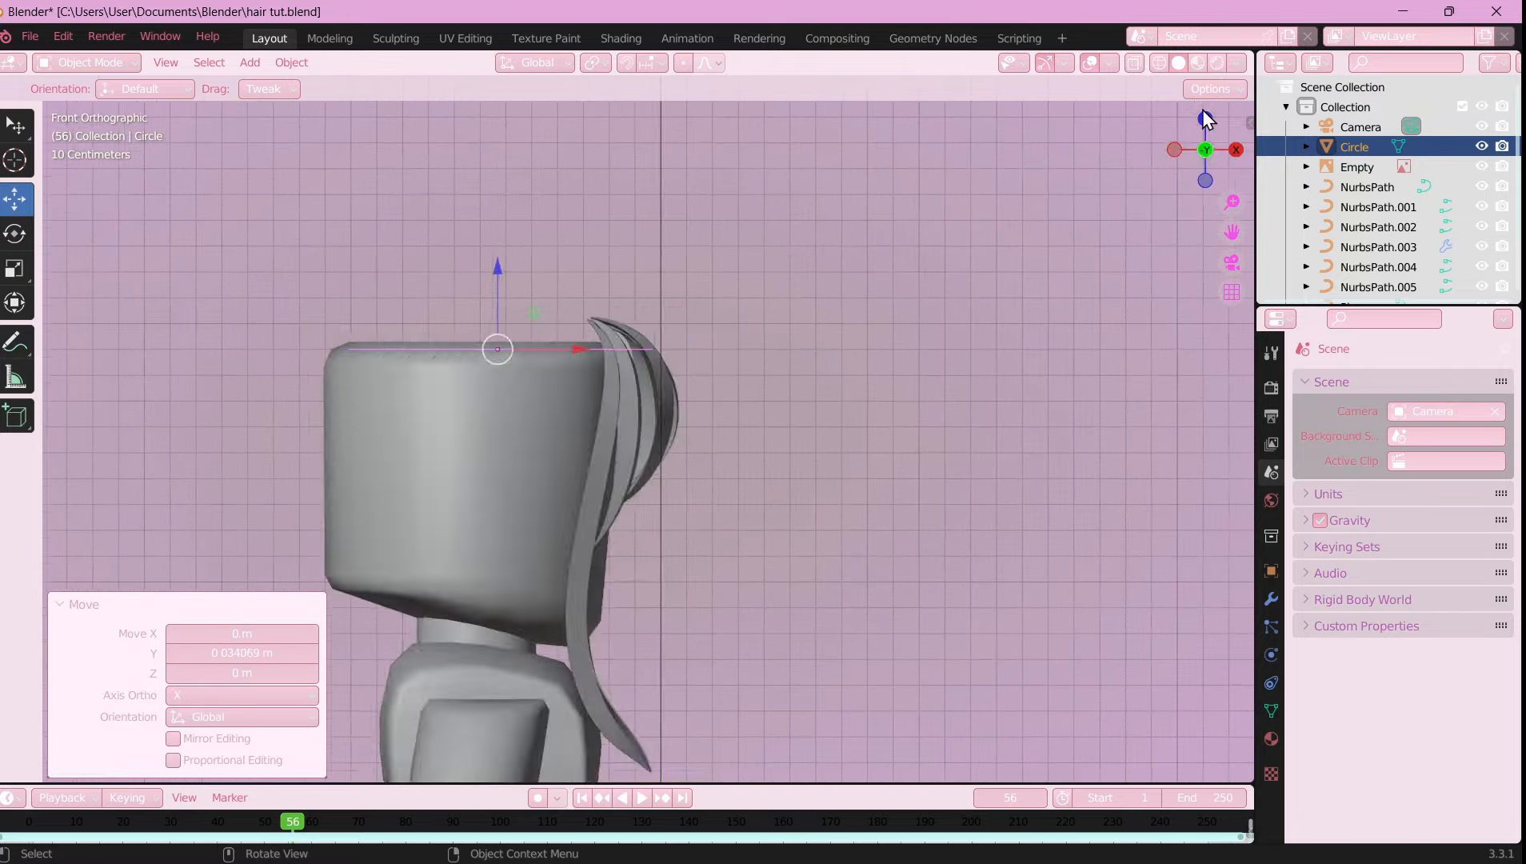
{"action": "key", "text": "s"}
{"action": "left_click", "coordinate": [619, 429]}
{"action": "left_click_drag", "start_coordinate": [619, 429], "coordinate": [619, 418]}
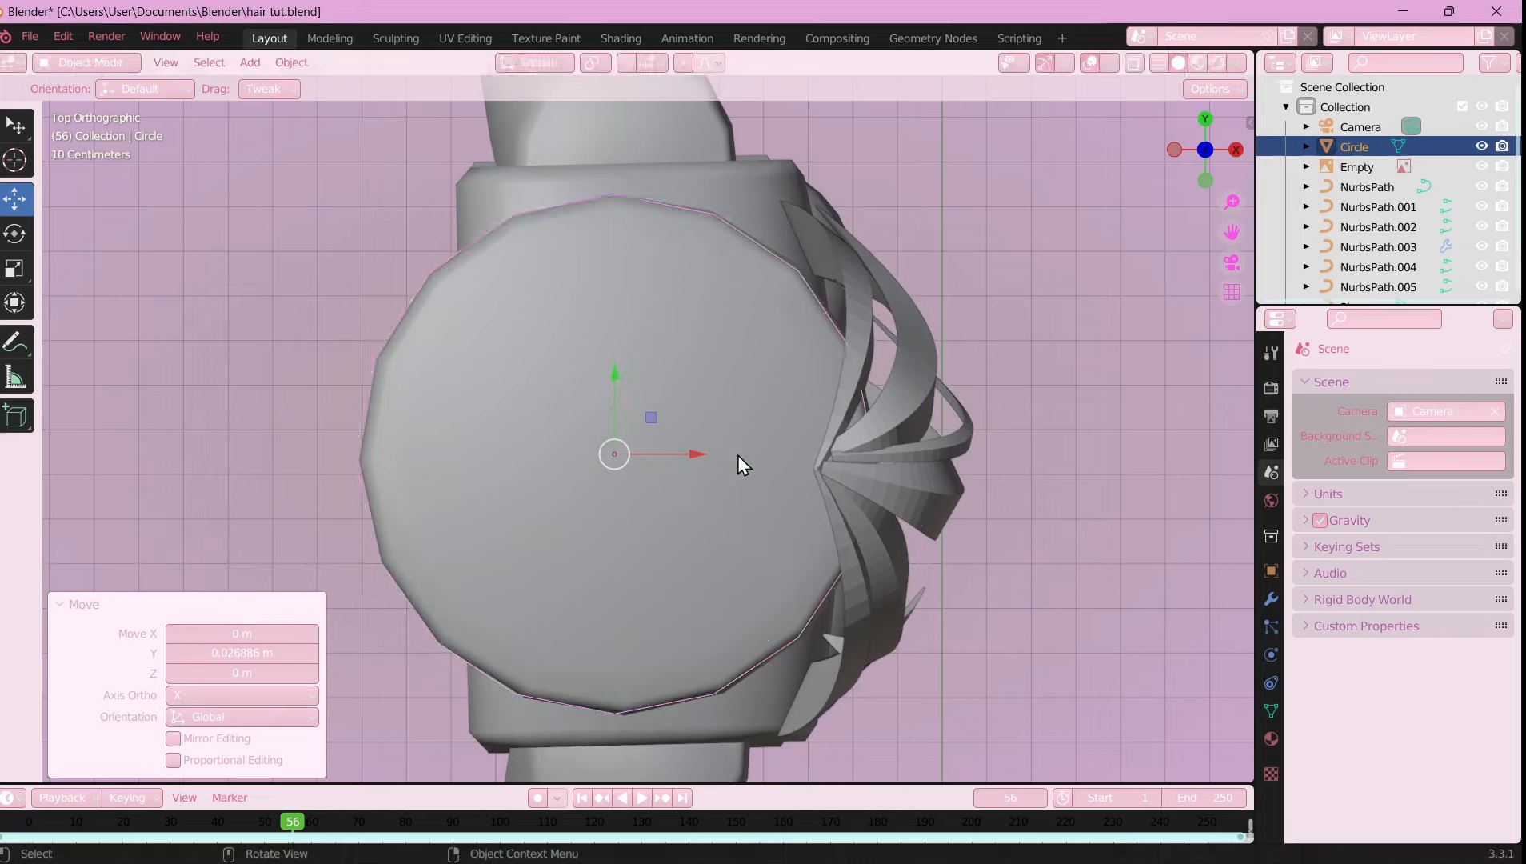
- Lower the circle about 0.3 m to forehead level in the right view
{"action": "left_click", "coordinate": [1236, 150]}
{"action": "scroll", "coordinate": [670, 513], "scroll_direction": "down", "scroll_amount": 8}
{"action": "scroll", "coordinate": [615, 511], "scroll_direction": "up", "scroll_amount": 4}
{"action": "middle_click_drag", "start_coordinate": [615, 511], "coordinate": [893, 492], "text": "shift"}
{"action": "left_click_drag", "start_coordinate": [903, 272], "coordinate": [904, 318]}
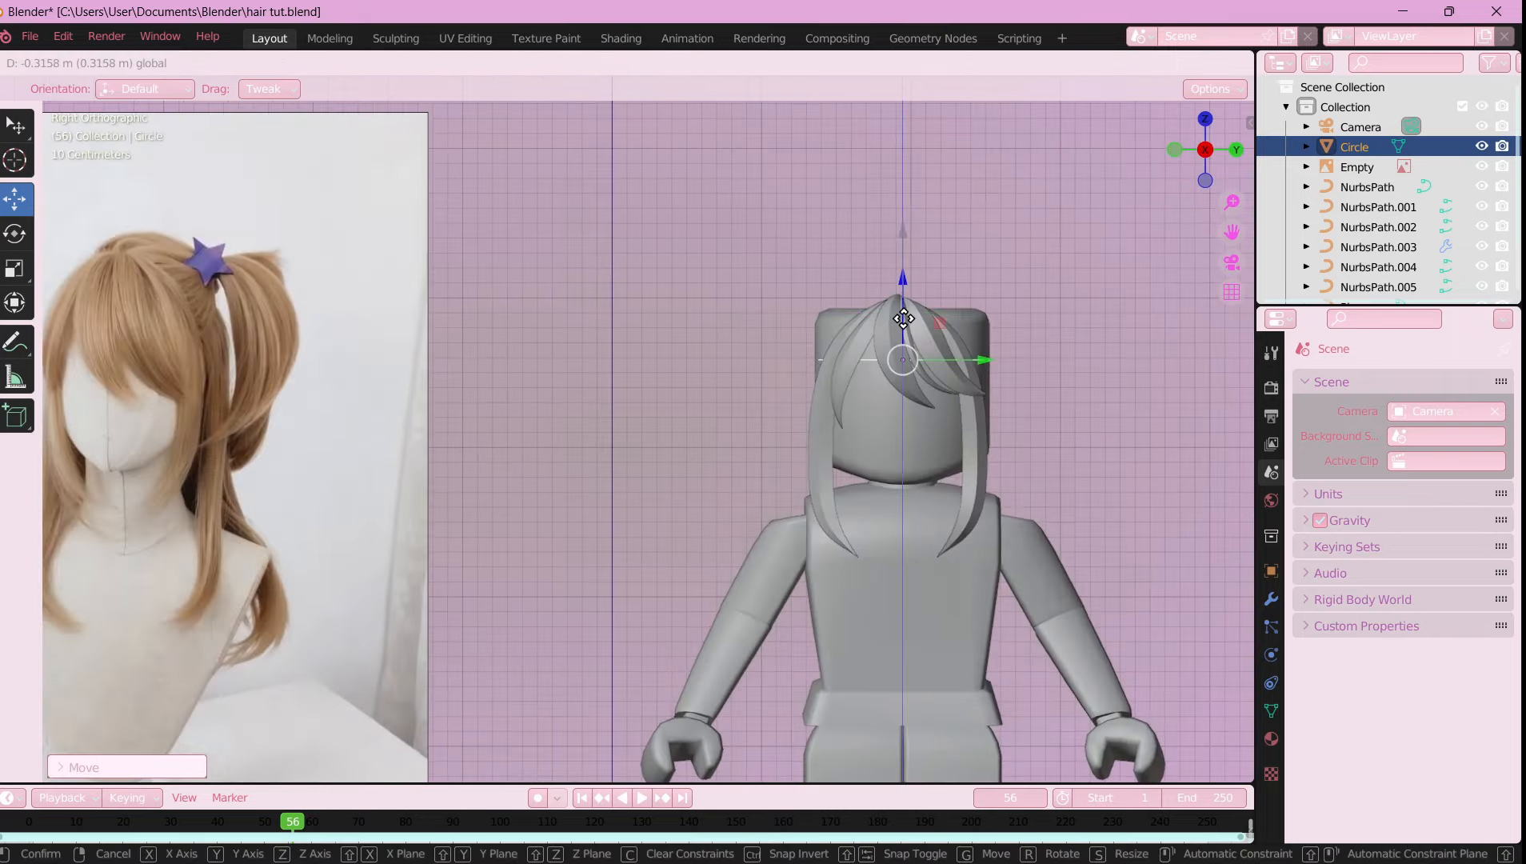
- Turn on X-ray and extrude the circle upward into two rings, widening each slightly around the head
{"action": "scroll", "coordinate": [933, 330], "scroll_direction": "up", "scroll_amount": 6}
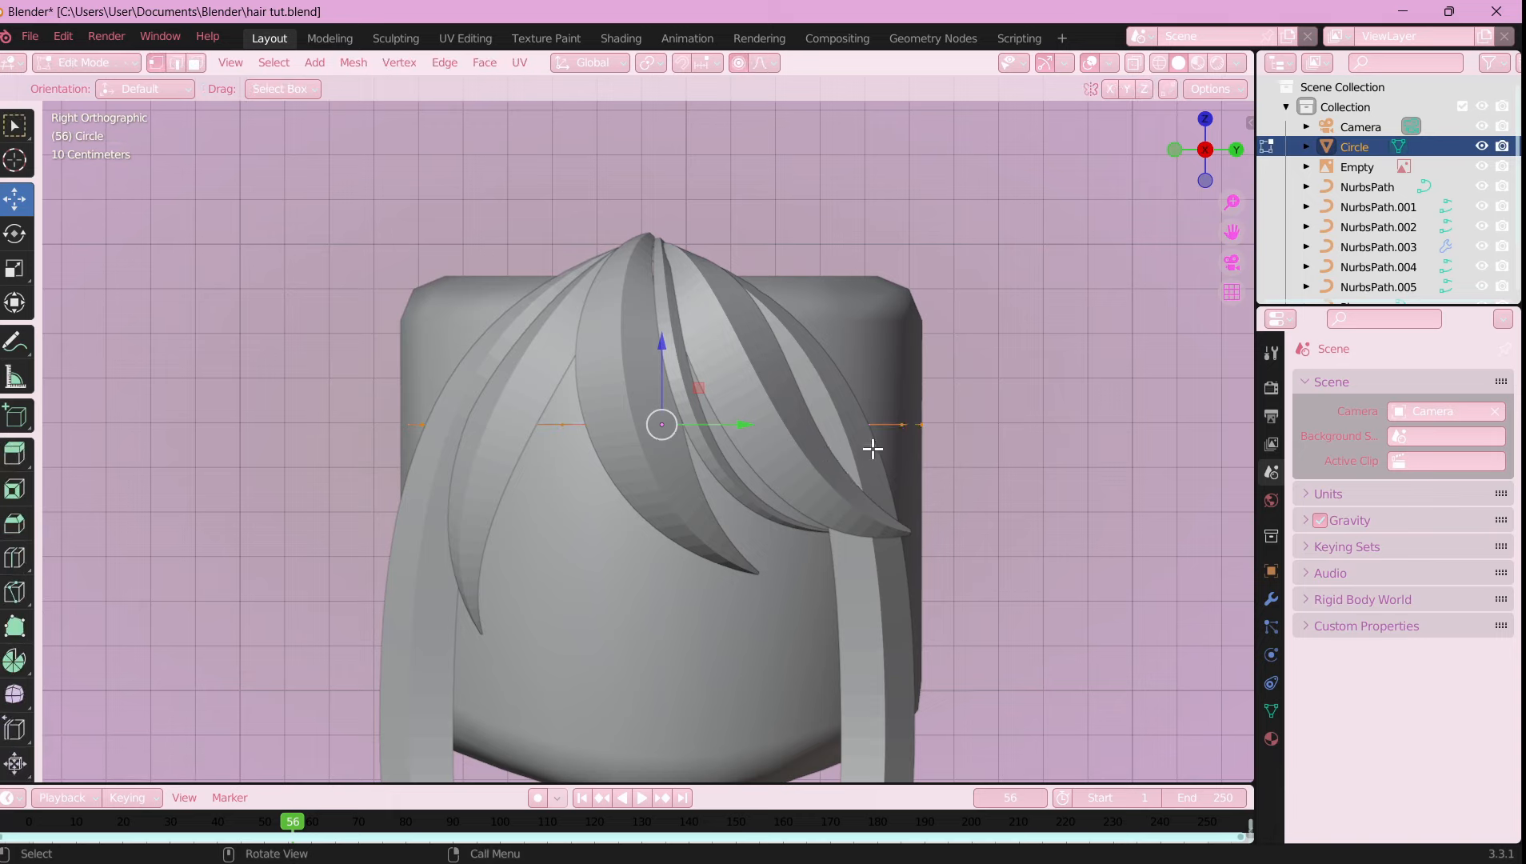
{"action": "key", "text": "alt+z"}
{"action": "left_click", "coordinate": [757, 334]}
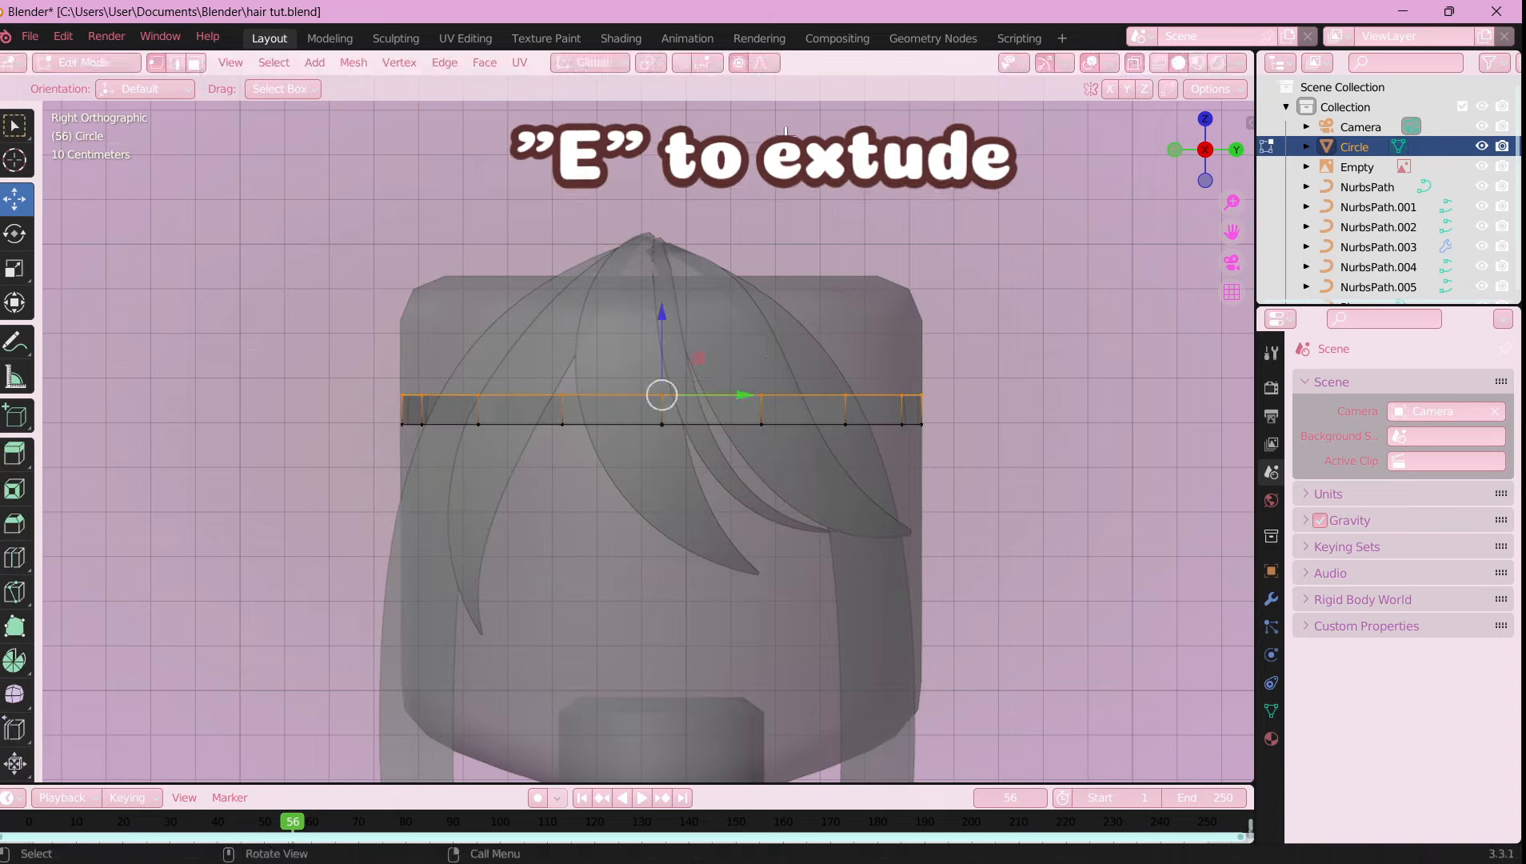
{"action": "key", "text": "s"}
{"action": "left_click", "coordinate": [814, 339]}
{"action": "key", "text": "e"}
{"action": "left_click", "coordinate": [811, 279]}
{"action": "key", "text": "s"}
{"action": "left_click", "coordinate": [822, 287]}
{"action": "key", "text": "g"}
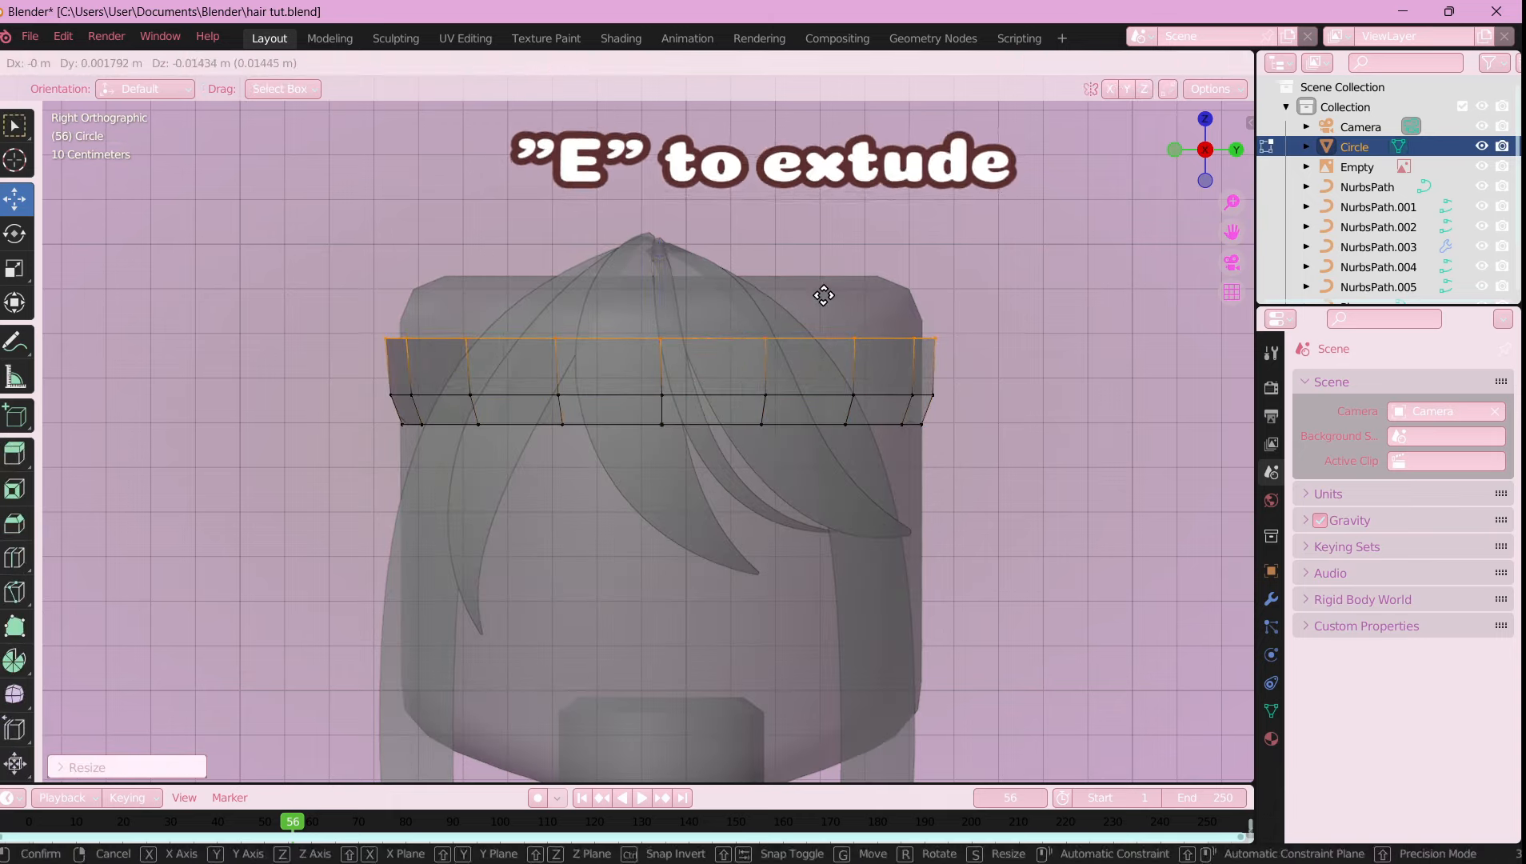
{"action": "left_click", "coordinate": [824, 294]}
- Extrude further rings above the head, scaling them progressively smaller to form a domed cap with an open crown
{"action": "scroll", "coordinate": [793, 445], "scroll_direction": "down", "scroll_amount": 1}
{"action": "scroll", "coordinate": [794, 445], "scroll_direction": "up", "scroll_amount": 1}
{"action": "middle_click_drag", "start_coordinate": [748, 480], "coordinate": [733, 517], "text": "shift"}
{"action": "key", "text": "e"}
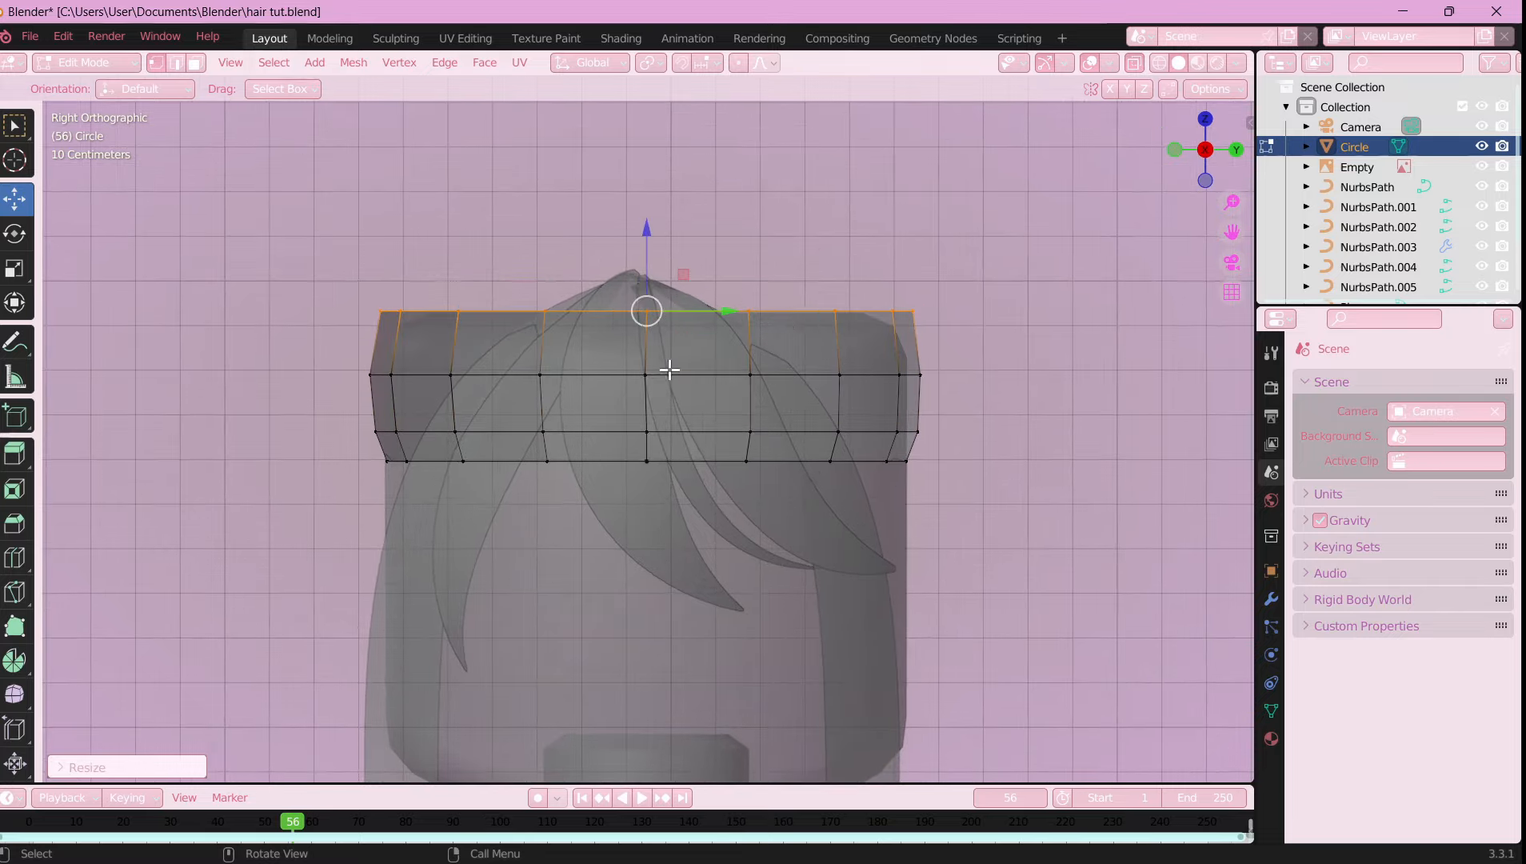
{"action": "key", "text": "e"}
{"action": "left_click", "coordinate": [674, 286]}
{"action": "key", "text": "s"}
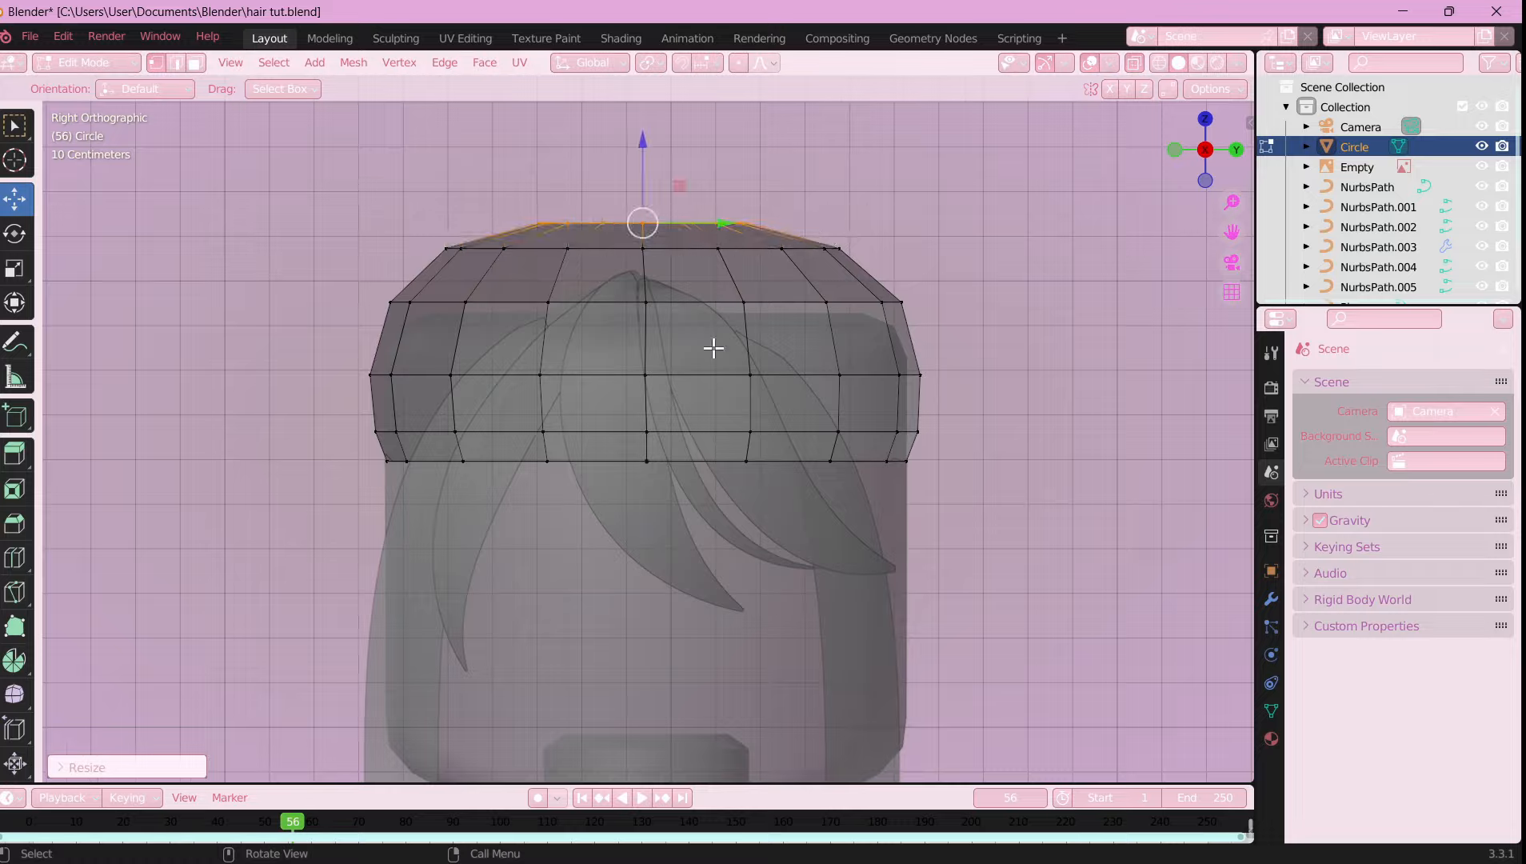
- Move the wig reference image about 1.9 m along the Y axis, closer to the dummy
{"action": "scroll", "coordinate": [713, 348], "scroll_direction": "down", "scroll_amount": 2}
{"action": "left_click", "coordinate": [1175, 151]}
{"action": "left_click", "coordinate": [1236, 150]}
{"action": "scroll", "coordinate": [725, 493], "scroll_direction": "down", "scroll_amount": 4}
{"action": "middle_click_drag", "start_coordinate": [724, 492], "coordinate": [714, 447], "text": "shift"}
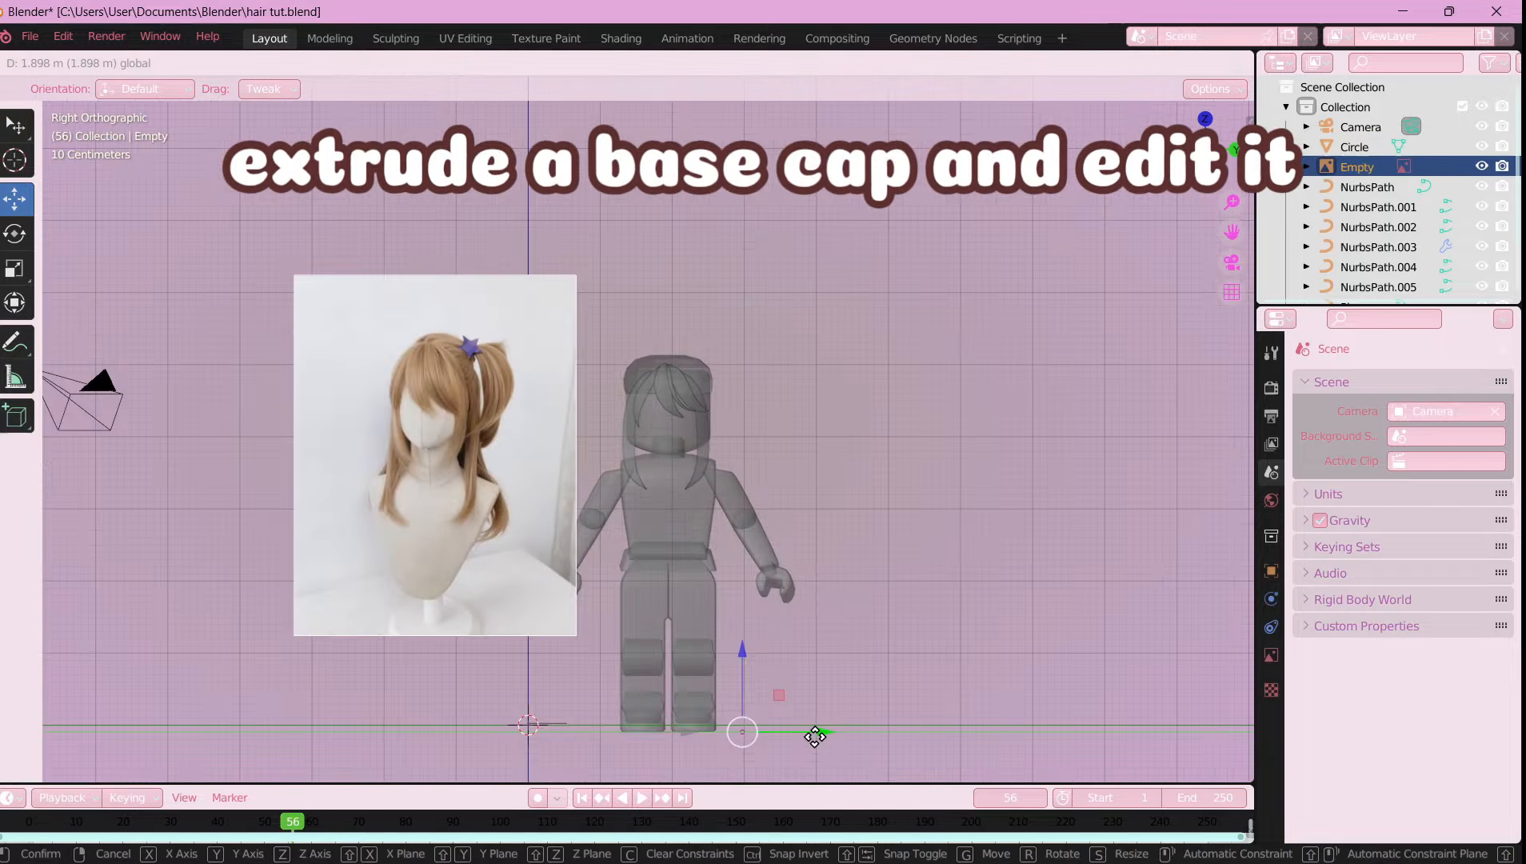
{"action": "middle_click_drag", "start_coordinate": [742, 726], "coordinate": [765, 736]}
{"action": "key", "text": "g"}
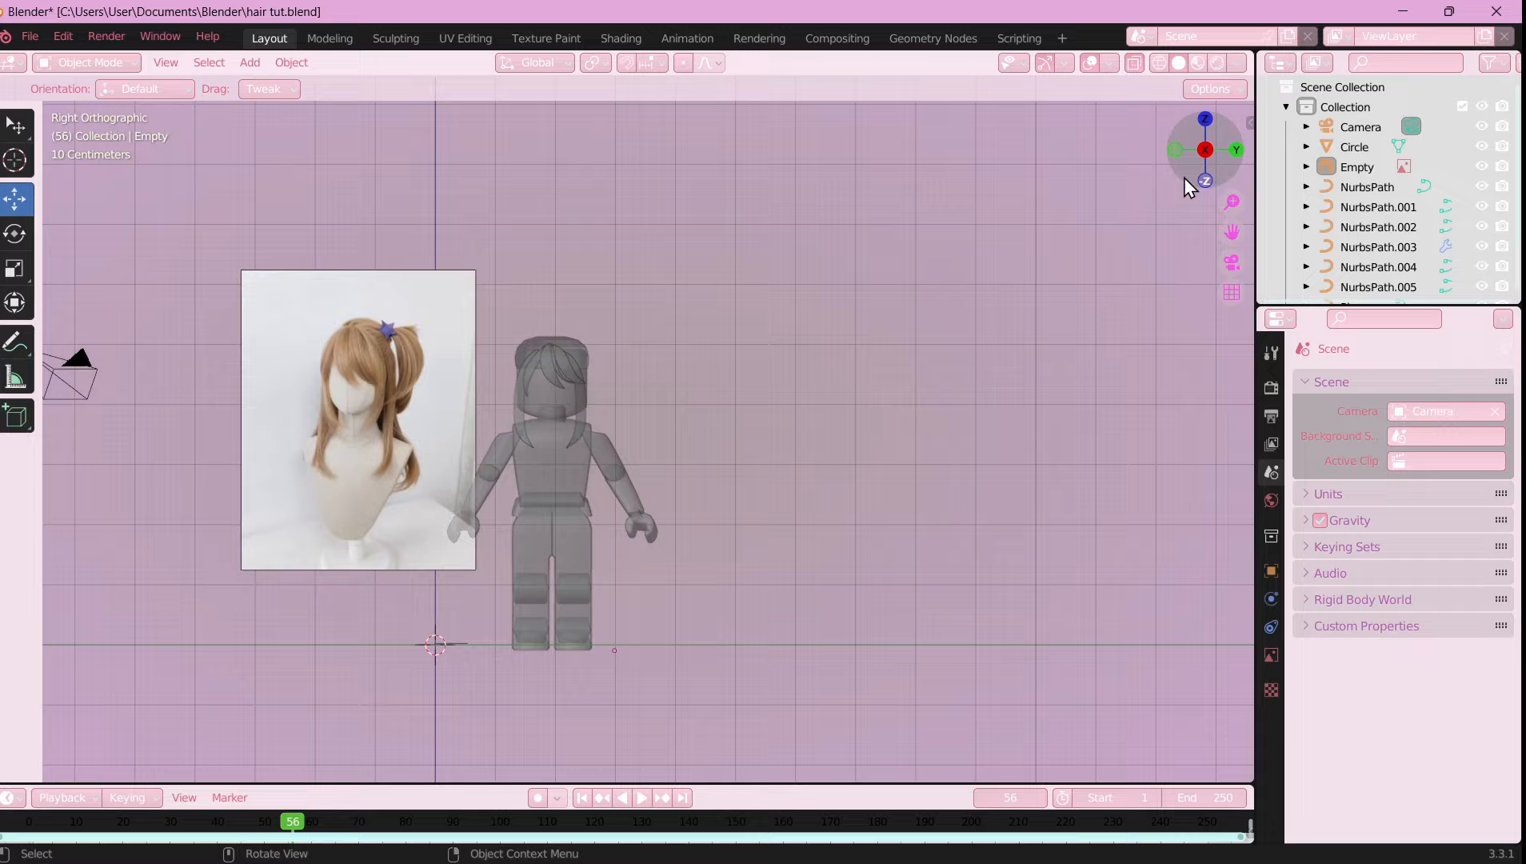
- Pull the cap's lower side edge and crown vertices into shape using proportional editing with X-ray on
{"action": "scroll", "coordinate": [1093, 104], "scroll_direction": "up", "scroll_amount": 5}
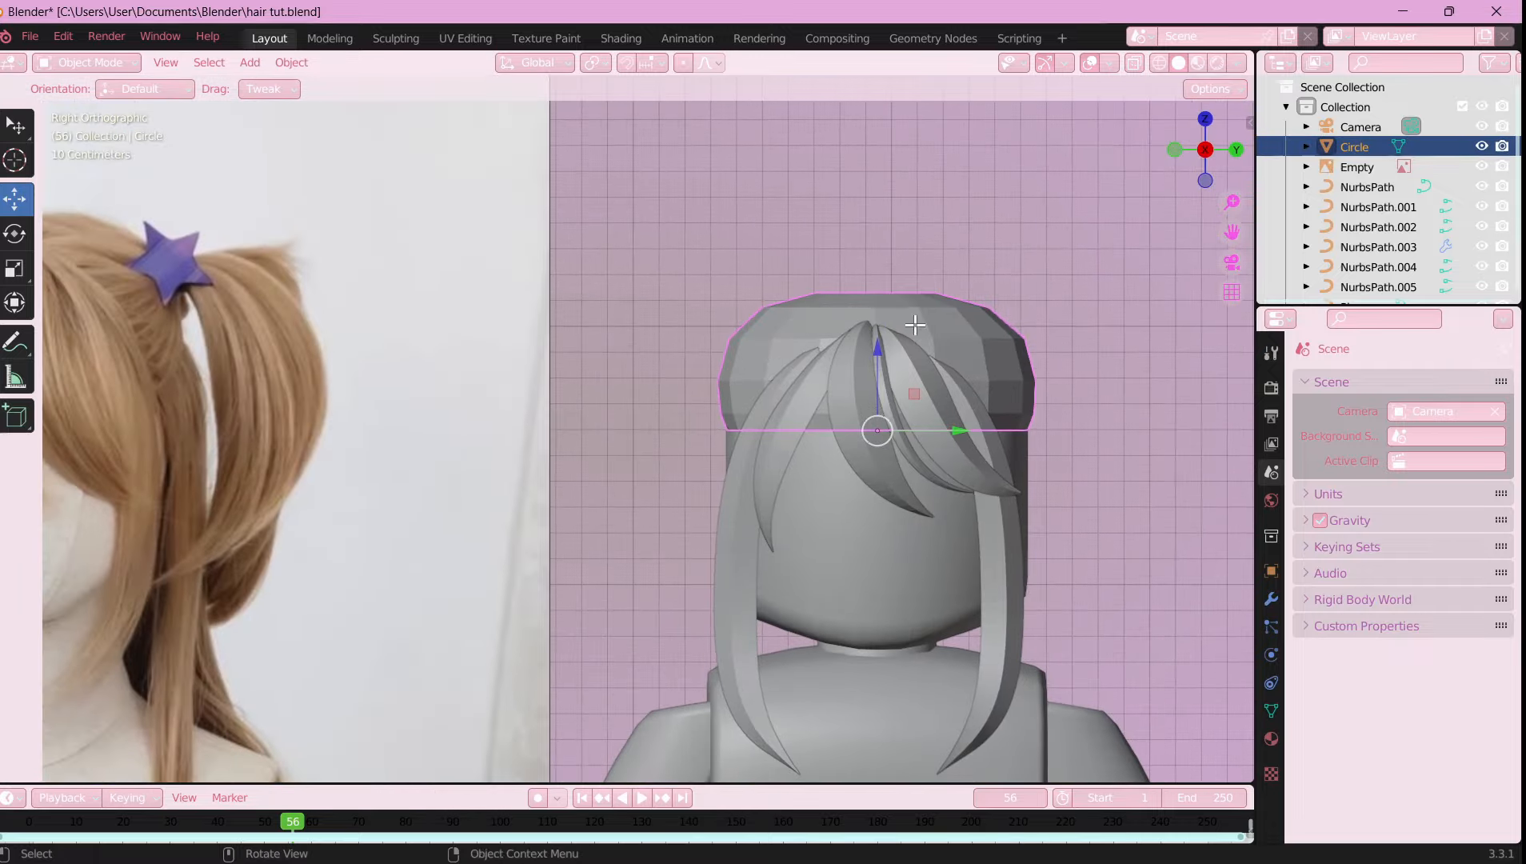
{"action": "key", "text": "Tab"}
{"action": "left_click", "coordinate": [1134, 62]}
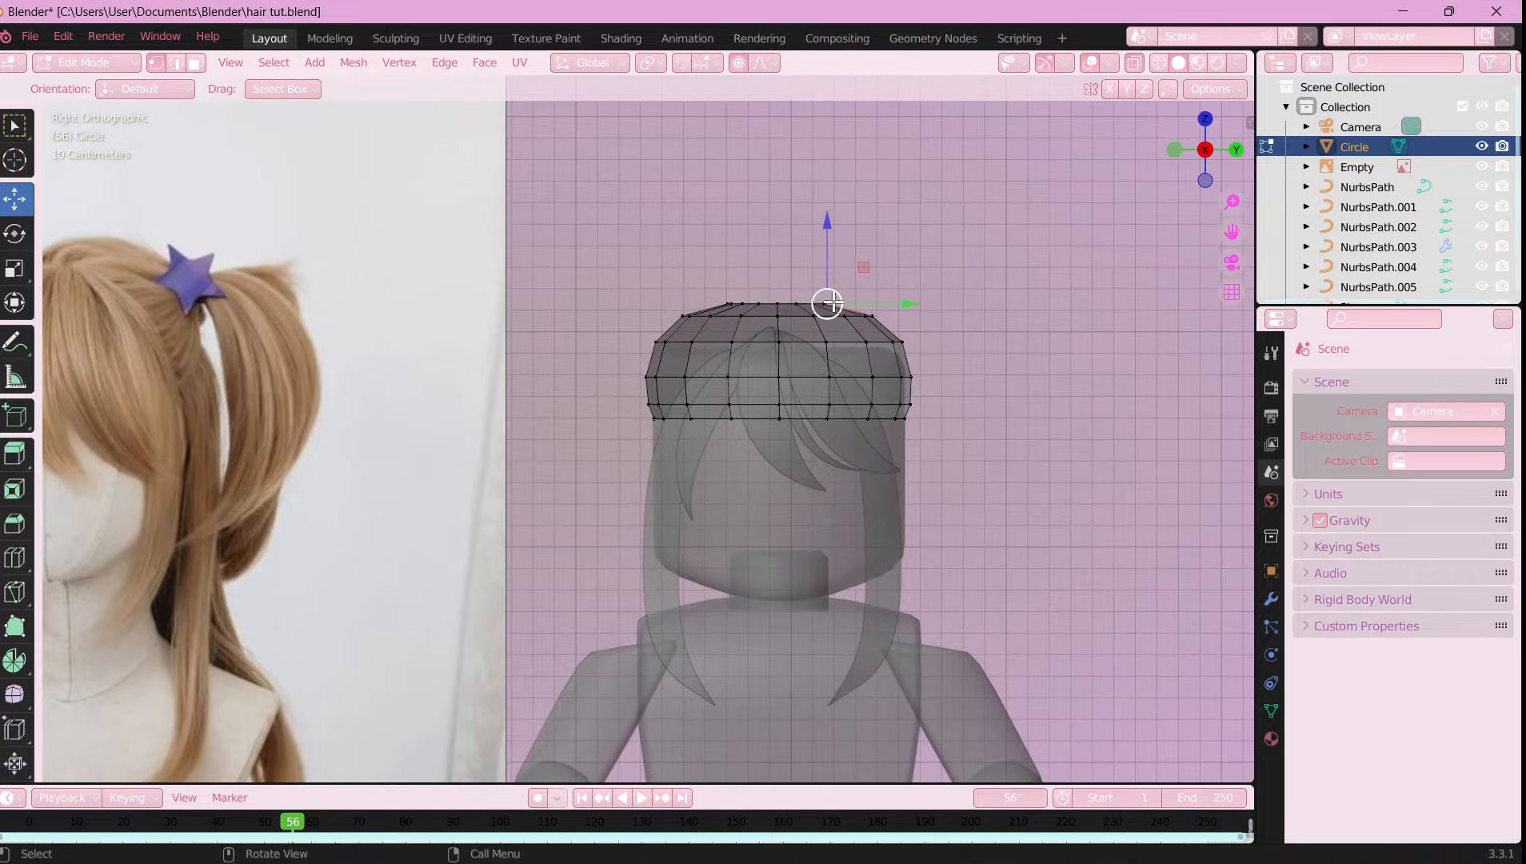
{"action": "left_click_drag", "start_coordinate": [832, 302], "coordinate": [698, 317]}
{"action": "key", "text": "g"}
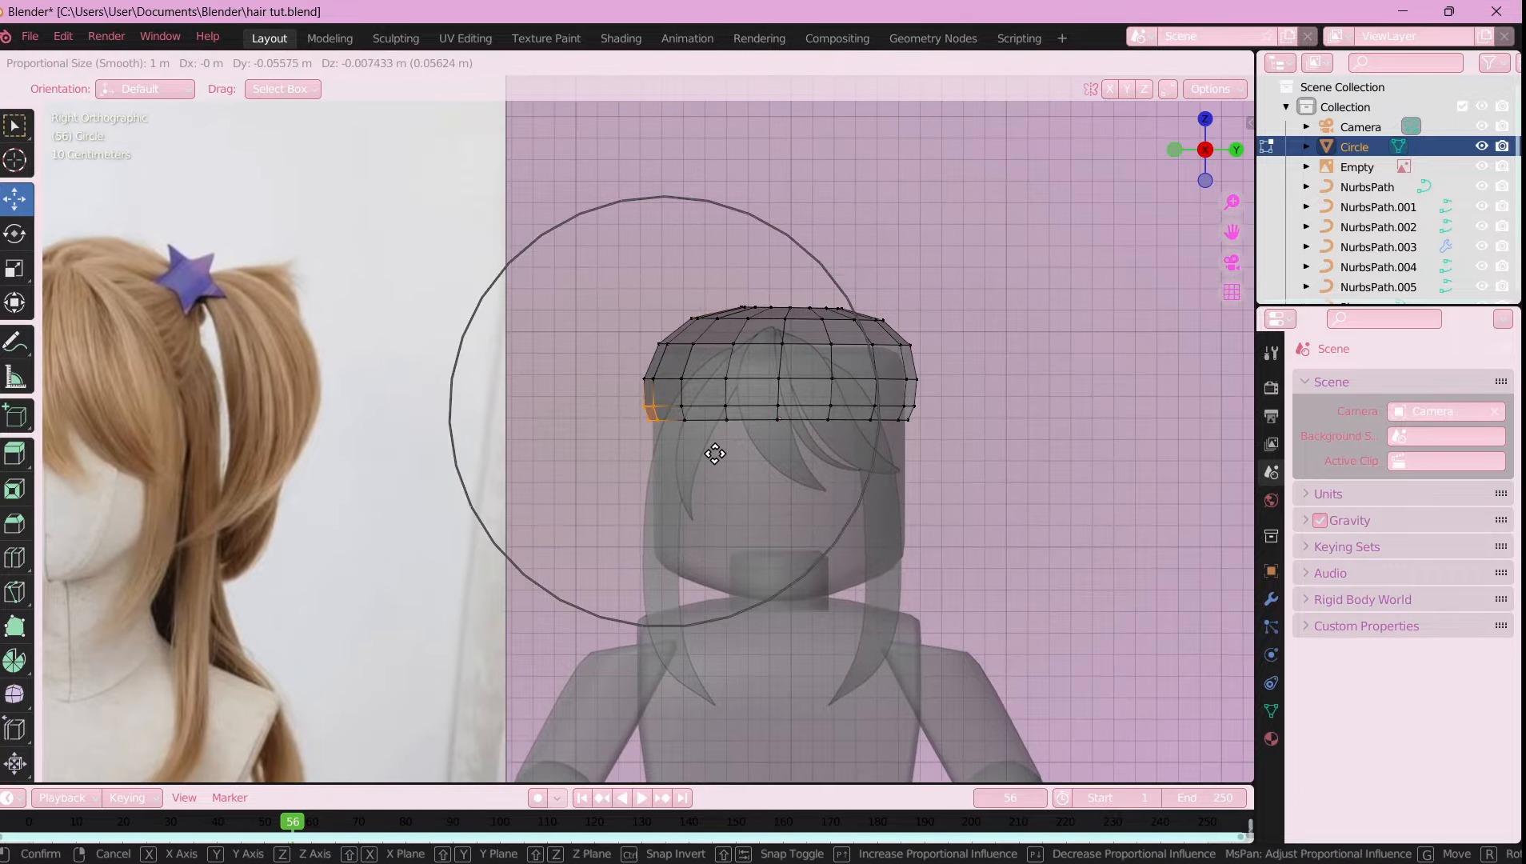
{"action": "scroll", "coordinate": [828, 314], "scroll_direction": "down", "scroll_amount": 4}
{"action": "scroll", "coordinate": [704, 368], "scroll_direction": "up", "scroll_amount": 4}
{"action": "key", "text": "g"}
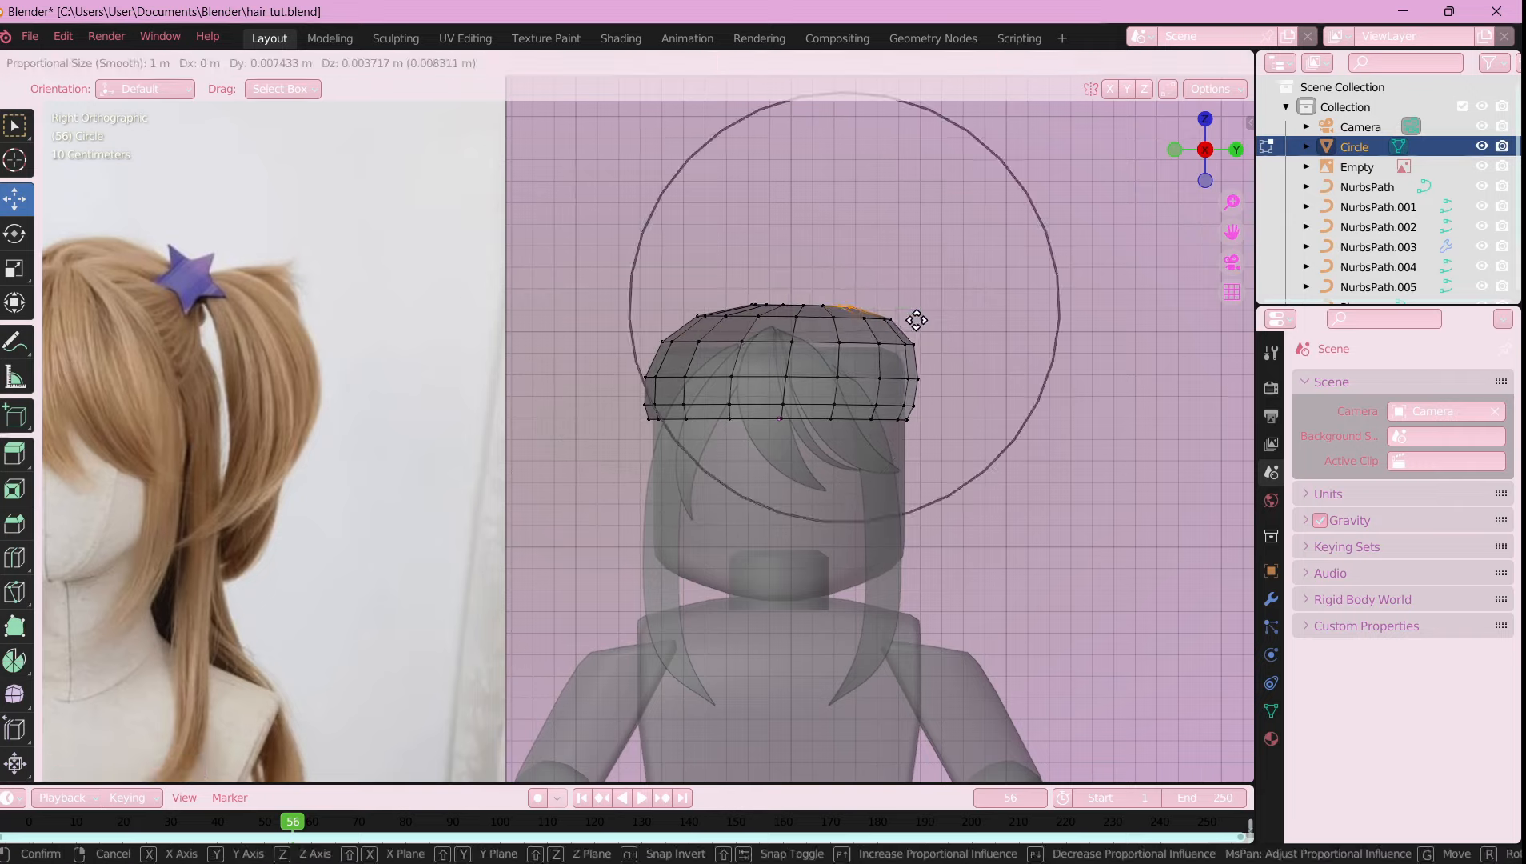
{"action": "left_click", "coordinate": [919, 320]}
{"action": "left_click", "coordinate": [770, 305]}
{"action": "key", "text": "g"}
{"action": "left_click", "coordinate": [828, 294]}
{"action": "key", "text": "ctrl+z"}
{"action": "scroll", "coordinate": [619, 533], "scroll_direction": "up", "scroll_amount": 1}
{"action": "middle_click_drag", "start_coordinate": [887, 323], "coordinate": [657, 355], "text": "shift"}
{"action": "key", "text": "ctrl+z"}
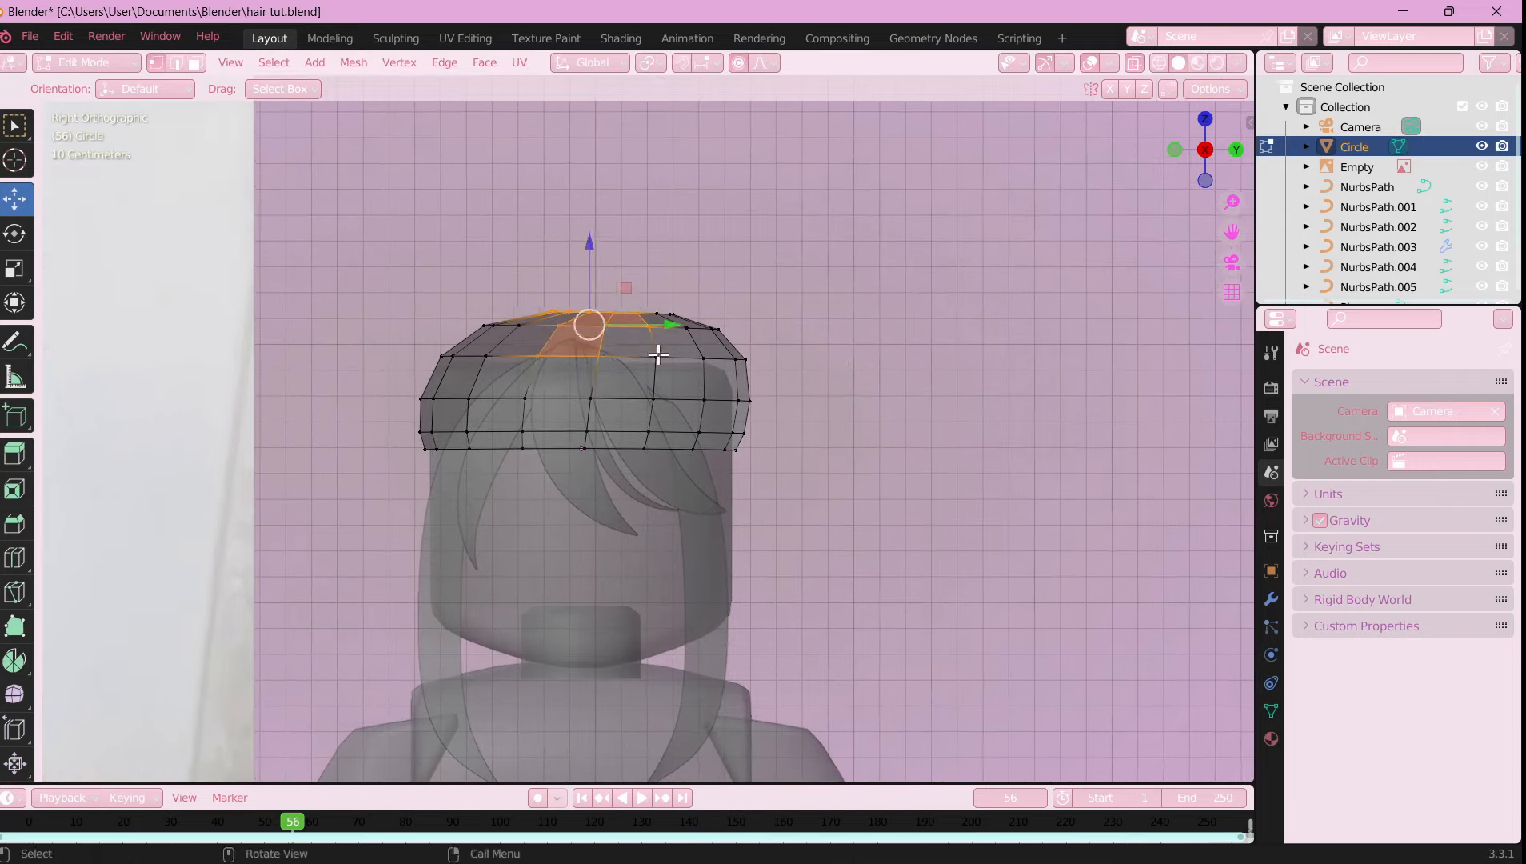
- Raise the cap's crown vertices and reshape the slope on its +Y side with proportional editing
{"action": "key", "text": "g"}
{"action": "left_click", "coordinate": [634, 305]}
{"action": "key", "text": "g"}
{"action": "left_click", "coordinate": [634, 282]}
{"action": "left_click", "coordinate": [750, 370]}
{"action": "left_click", "coordinate": [678, 319]}
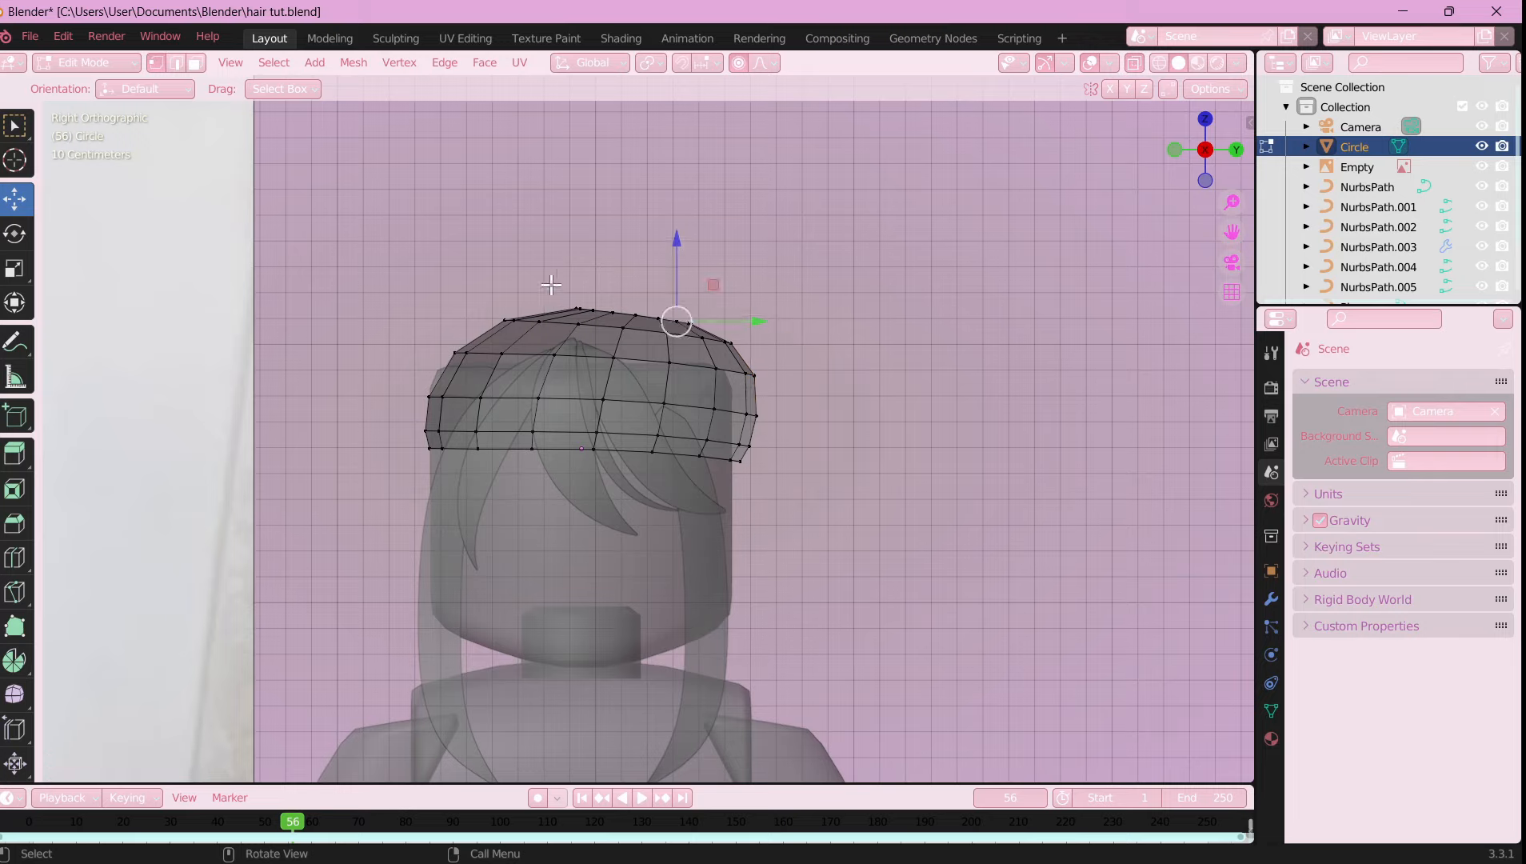
- Adjust the cap's peak and both side edges with proportional editing to give it an uneven, rounded wig outline
{"action": "left_click", "coordinate": [597, 309]}
{"action": "key", "text": "g"}
{"action": "left_click", "coordinate": [469, 352]}
{"action": "key", "text": "g"}
{"action": "left_click", "coordinate": [418, 443]}
{"action": "key", "text": "g"}
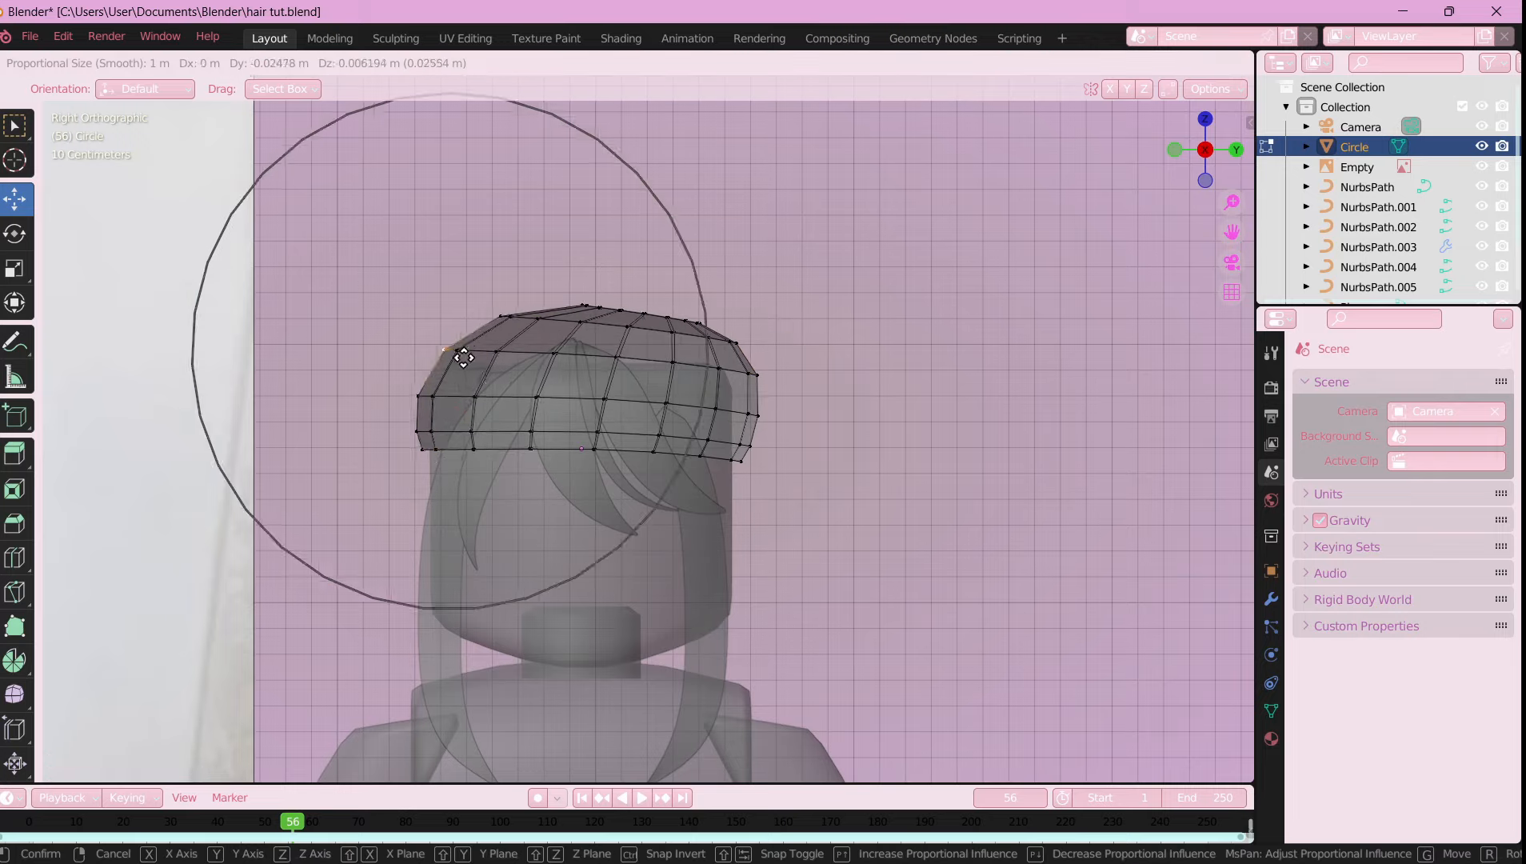
{"action": "left_click", "coordinate": [765, 416]}
- Leave mesh editing, turn off X-ray, and view the cap from behind the head
{"action": "scroll", "coordinate": [765, 416], "scroll_direction": "down", "scroll_amount": 2}
{"action": "key", "text": "Tab"}
{"action": "scroll", "coordinate": [765, 416], "scroll_direction": "down", "scroll_amount": 4}
{"action": "left_click", "coordinate": [1152, 146]}
{"action": "left_click", "coordinate": [1133, 63]}
{"action": "scroll", "coordinate": [537, 549], "scroll_direction": "up", "scroll_amount": 3}
{"action": "middle_click_drag", "start_coordinate": [537, 550], "coordinate": [951, 649]}
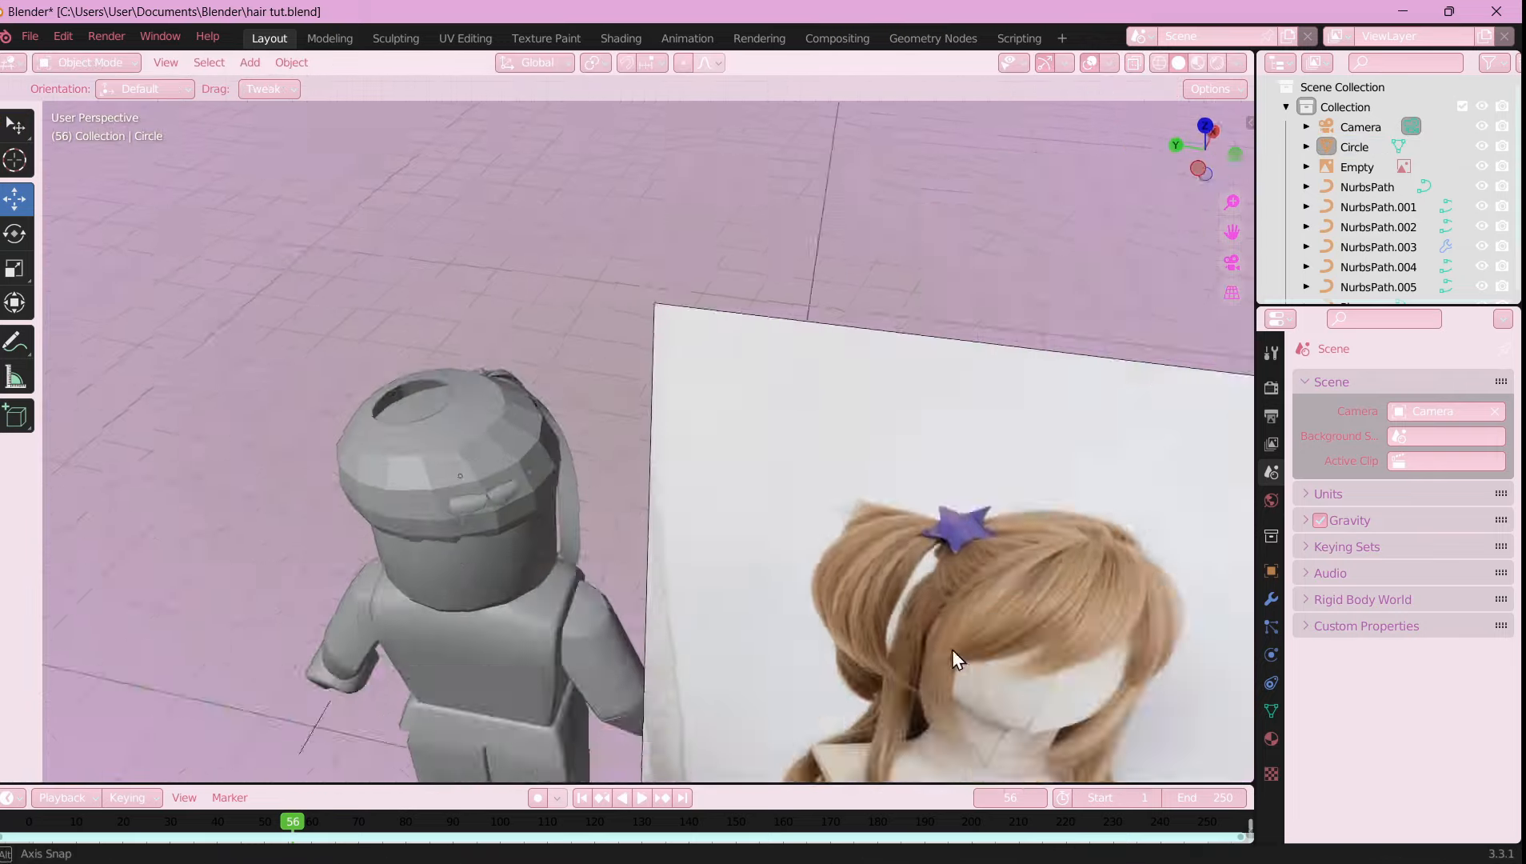
{"action": "scroll", "coordinate": [640, 544], "scroll_direction": "up", "scroll_amount": 3}
{"action": "middle_click_drag", "start_coordinate": [512, 494], "coordinate": [751, 494], "text": "shift"}
{"action": "scroll", "coordinate": [751, 493], "scroll_direction": "up", "scroll_amount": 1}
- Select the rear cap faces where the head pokes through and move them outward with proportional editing
{"action": "left_click", "coordinate": [473, 413]}
{"action": "right_click", "coordinate": [474, 412]}
{"action": "key", "text": "Tab"}
{"action": "key", "text": "3"}
{"action": "key", "text": "Tab"}
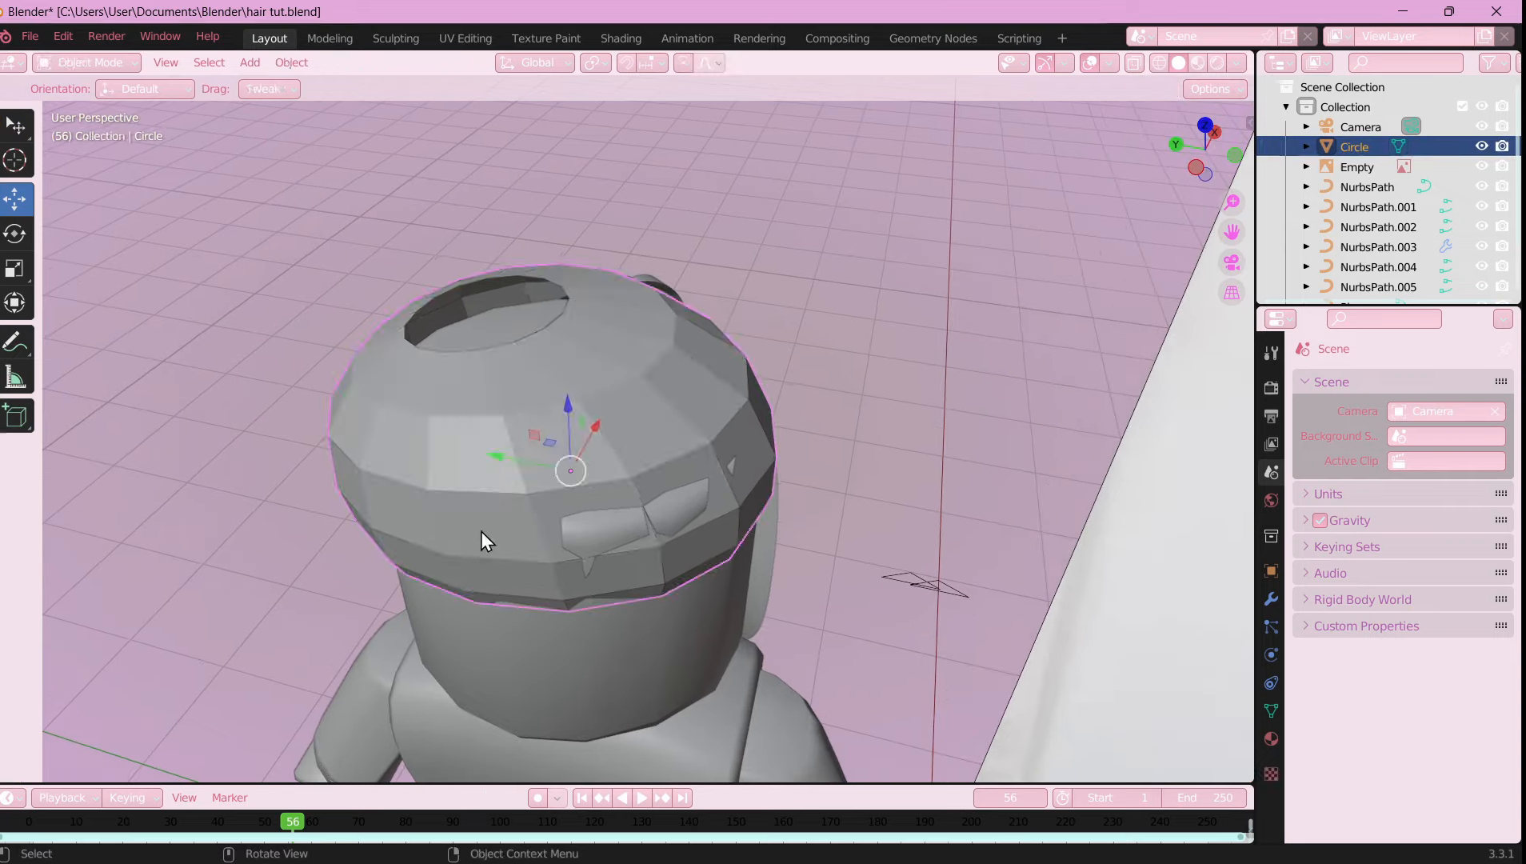
{"action": "key", "text": "Tab"}
{"action": "left_click", "coordinate": [484, 528]}
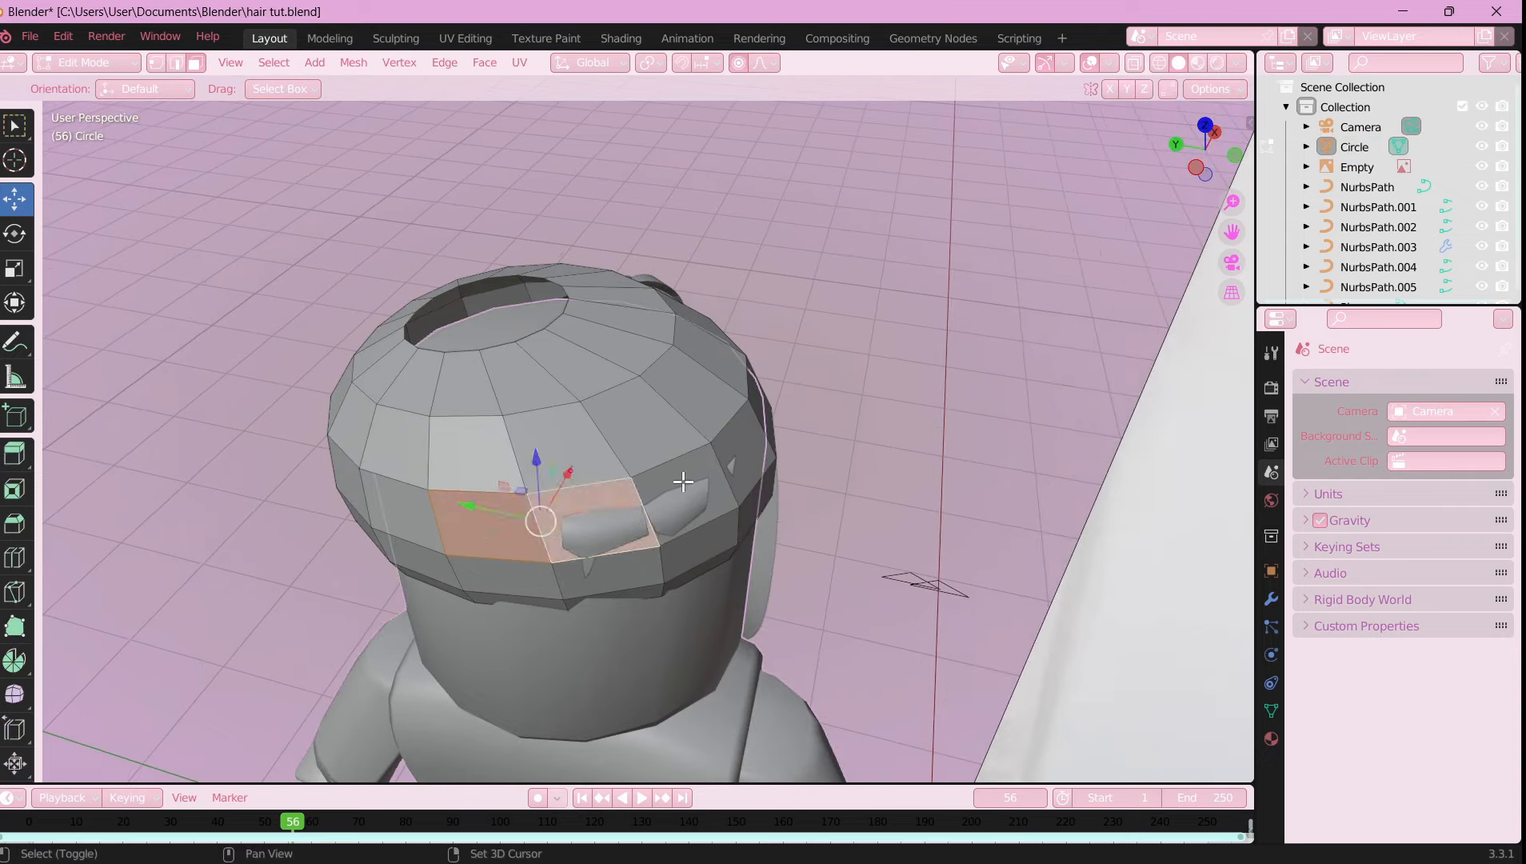
{"action": "key", "text": "g"}
{"action": "left_click", "coordinate": [853, 488]}
{"action": "scroll", "coordinate": [853, 488], "scroll_direction": "down", "scroll_amount": 1}
{"action": "middle_click_drag", "start_coordinate": [920, 528], "coordinate": [264, 608]}
{"action": "key", "text": "Tab"}
{"action": "middle_click_drag", "start_coordinate": [646, 457], "coordinate": [766, 414]}
- Select the open edge loop at the cap's crown and fill the hole with a face
{"action": "key", "text": "Tab"}
{"action": "key", "text": "a"}
{"action": "scroll", "coordinate": [708, 345], "scroll_direction": "up", "scroll_amount": 2}
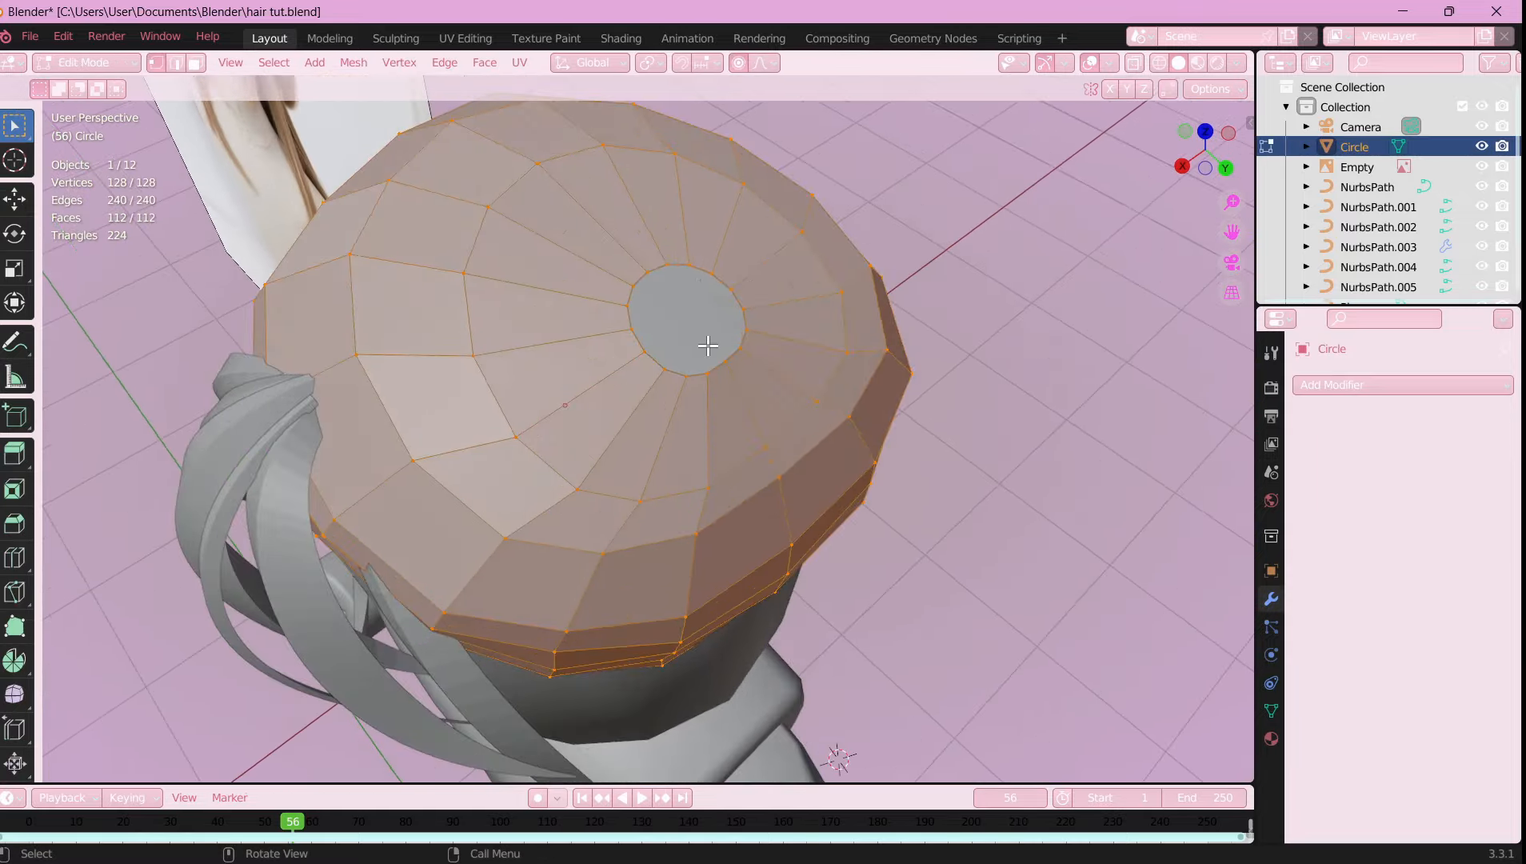
{"action": "left_click", "coordinate": [664, 267]}
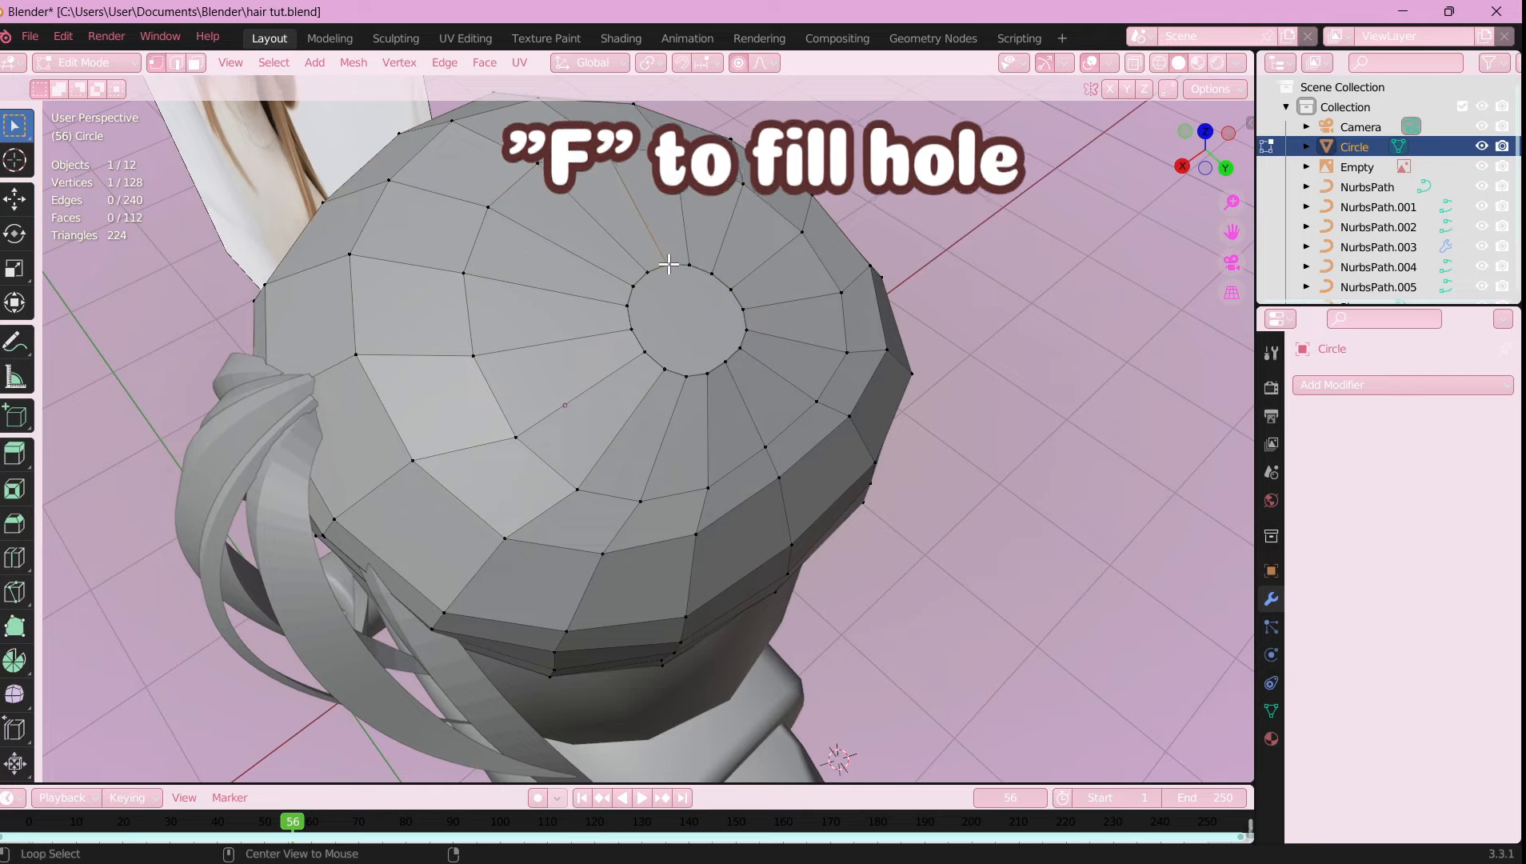
{"action": "middle_click_drag", "start_coordinate": [694, 436], "coordinate": [788, 352]}
{"action": "left_click", "coordinate": [1204, 151]}
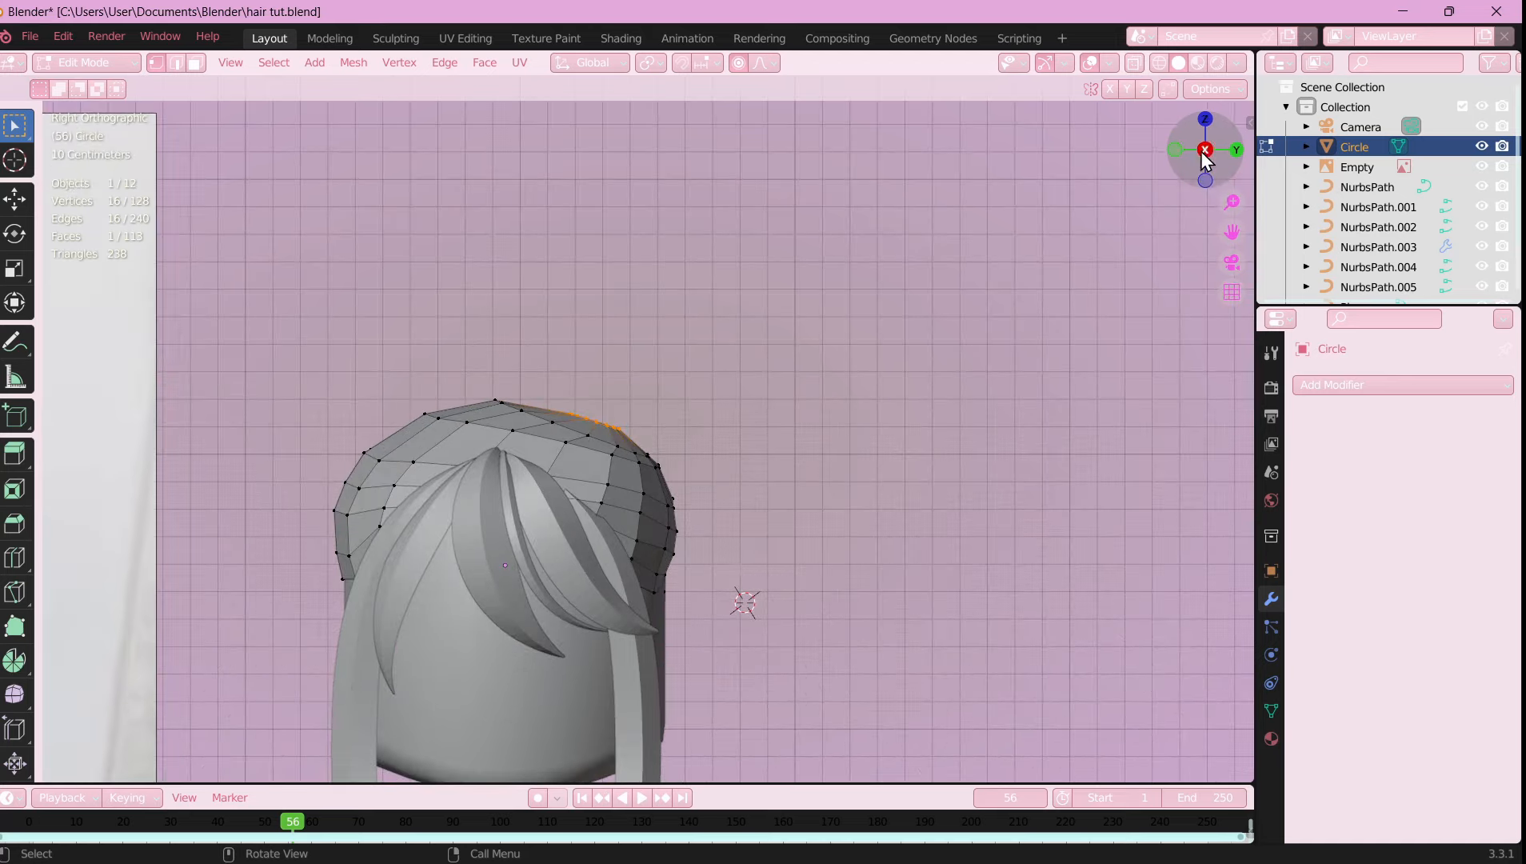
{"action": "middle_click_drag", "start_coordinate": [749, 555], "coordinate": [804, 427], "text": "shift"}
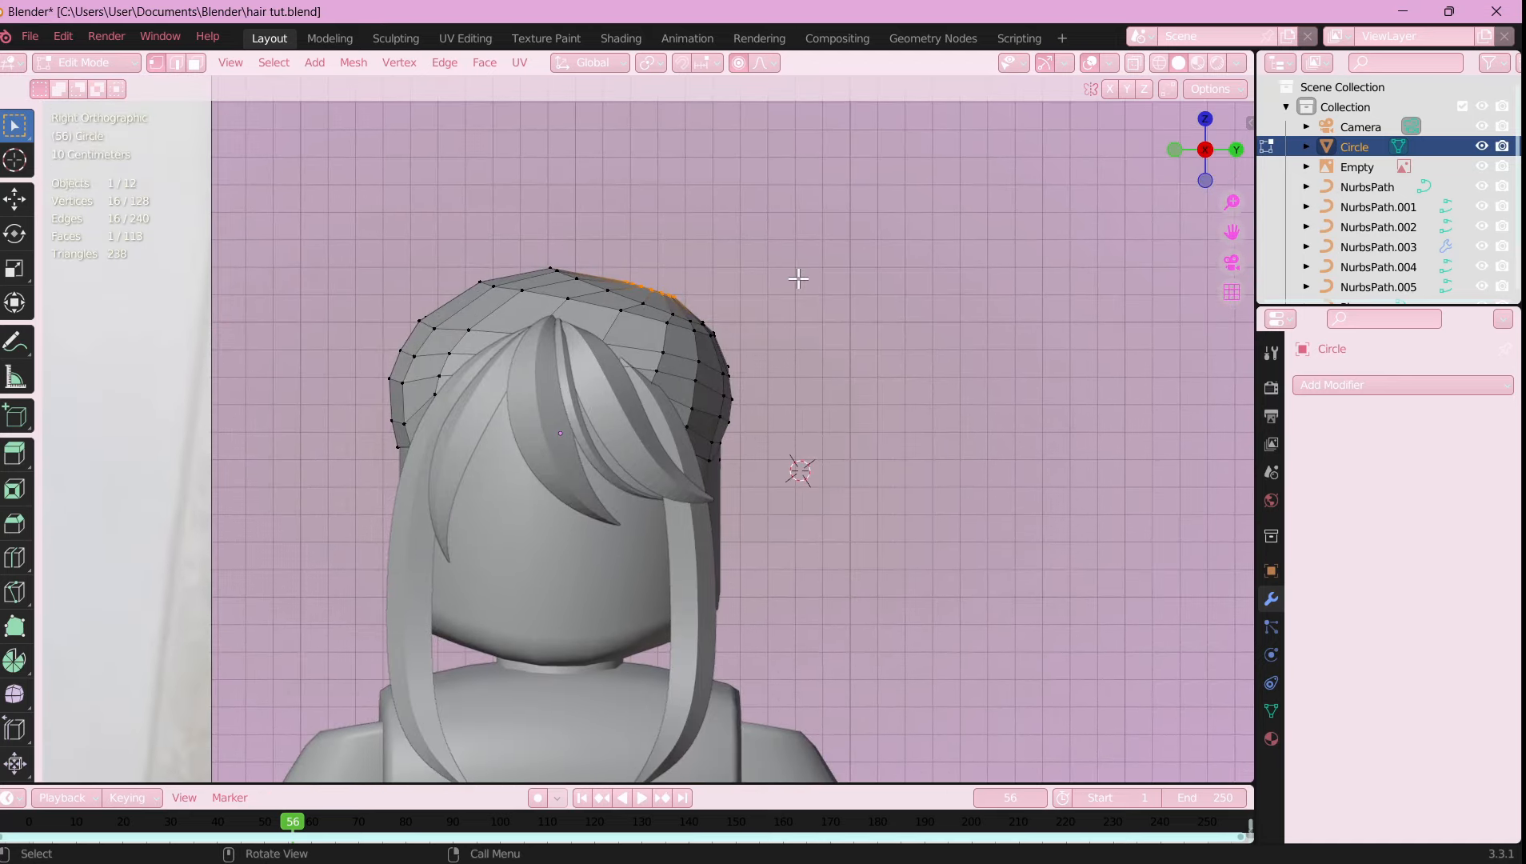
- Leave mesh editing, apply smooth shading to the wig cap, and deselect it
{"action": "key", "text": "Tab"}
{"action": "left_click", "coordinate": [662, 328]}
{"action": "right_click", "coordinate": [661, 329]}
{"action": "left_click", "coordinate": [658, 331]}
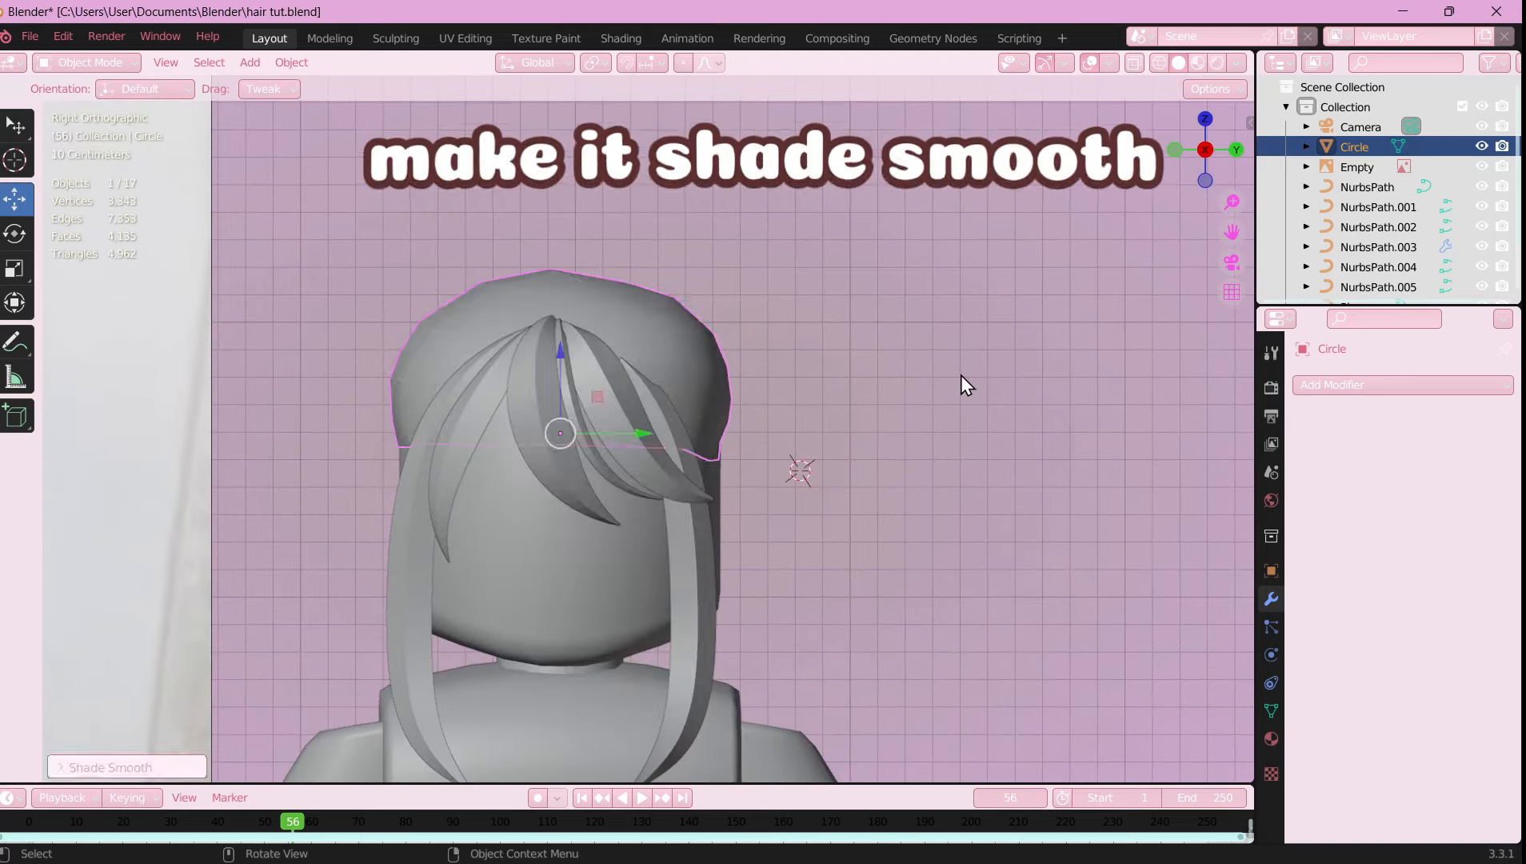
{"action": "left_click", "coordinate": [961, 376]}
{"action": "scroll", "coordinate": [920, 400], "scroll_direction": "down", "scroll_amount": 4}
{"action": "scroll", "coordinate": [685, 353], "scroll_direction": "up", "scroll_amount": 4}
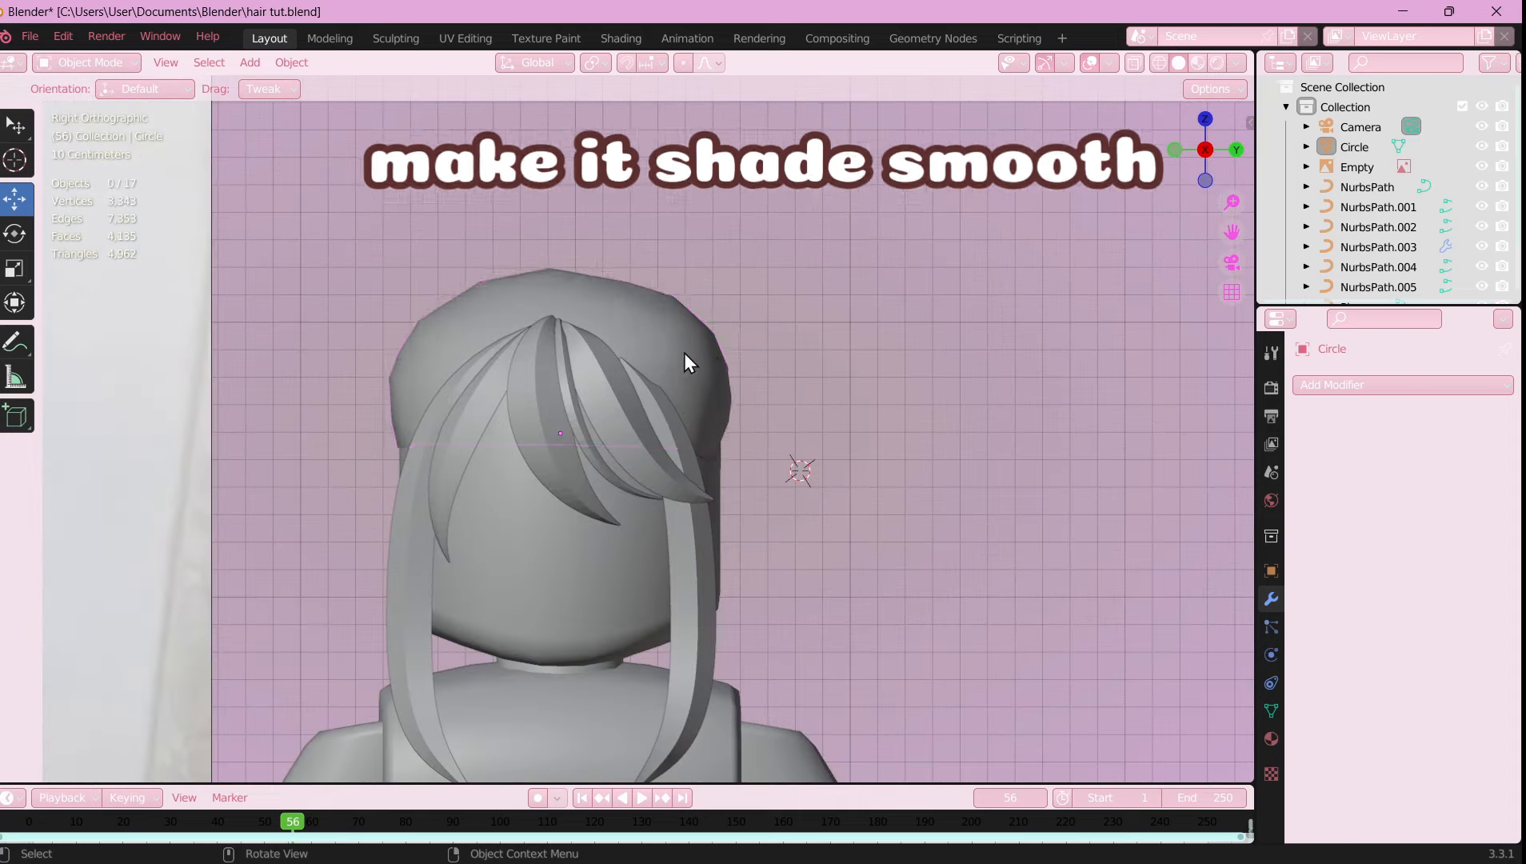
- Reposition vertices at the cap's crown and sides to round its front silhouette, and save the file
{"action": "key", "text": "Tab"}
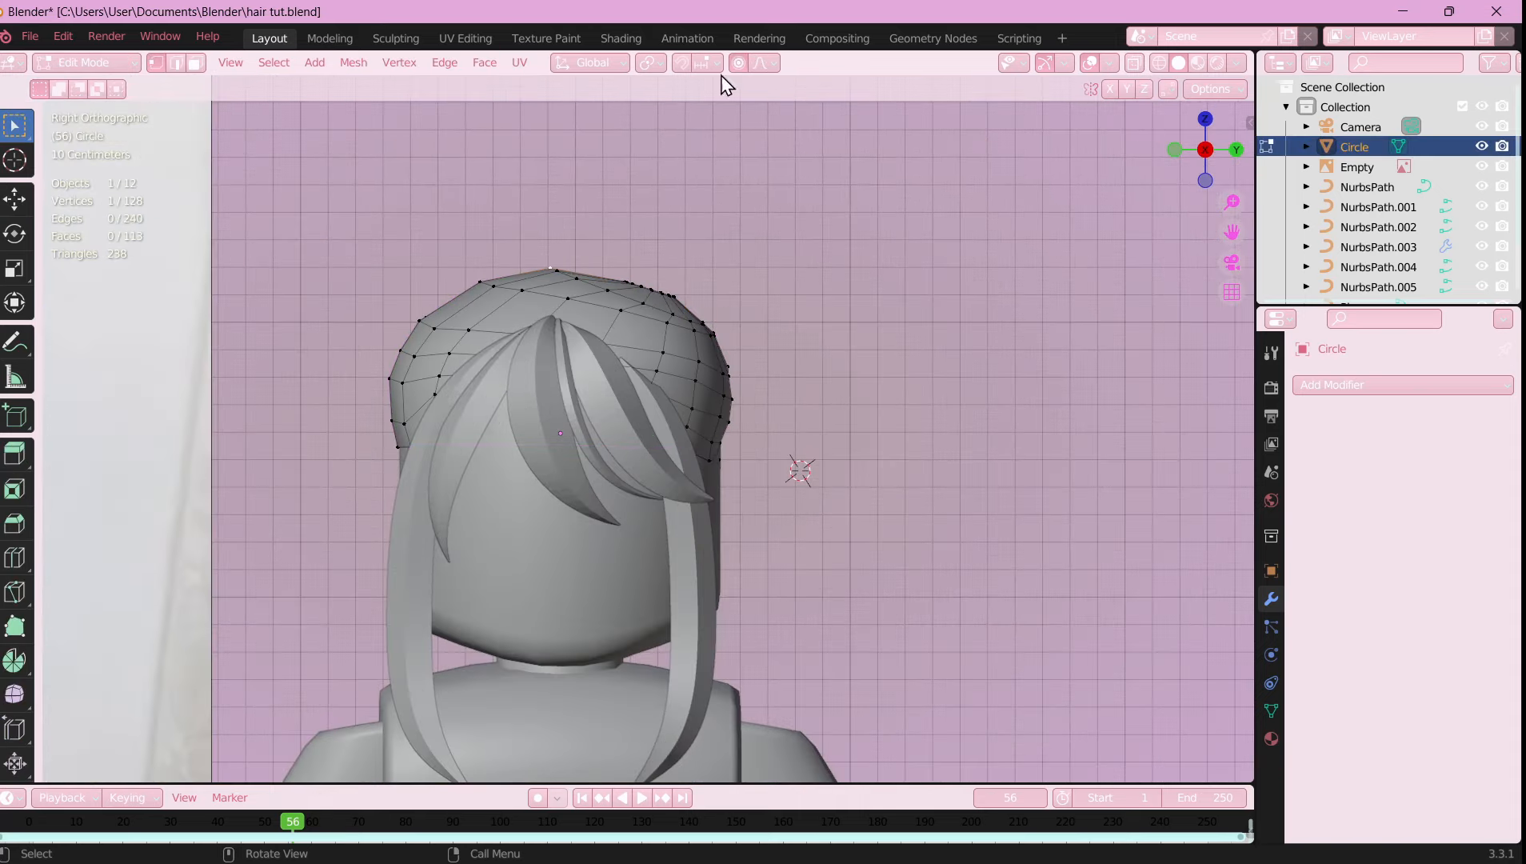
{"action": "key", "text": "g"}
{"action": "left_click", "coordinate": [560, 274]}
{"action": "left_click", "coordinate": [694, 319]}
{"action": "key", "text": "g"}
{"action": "left_click", "coordinate": [673, 313]}
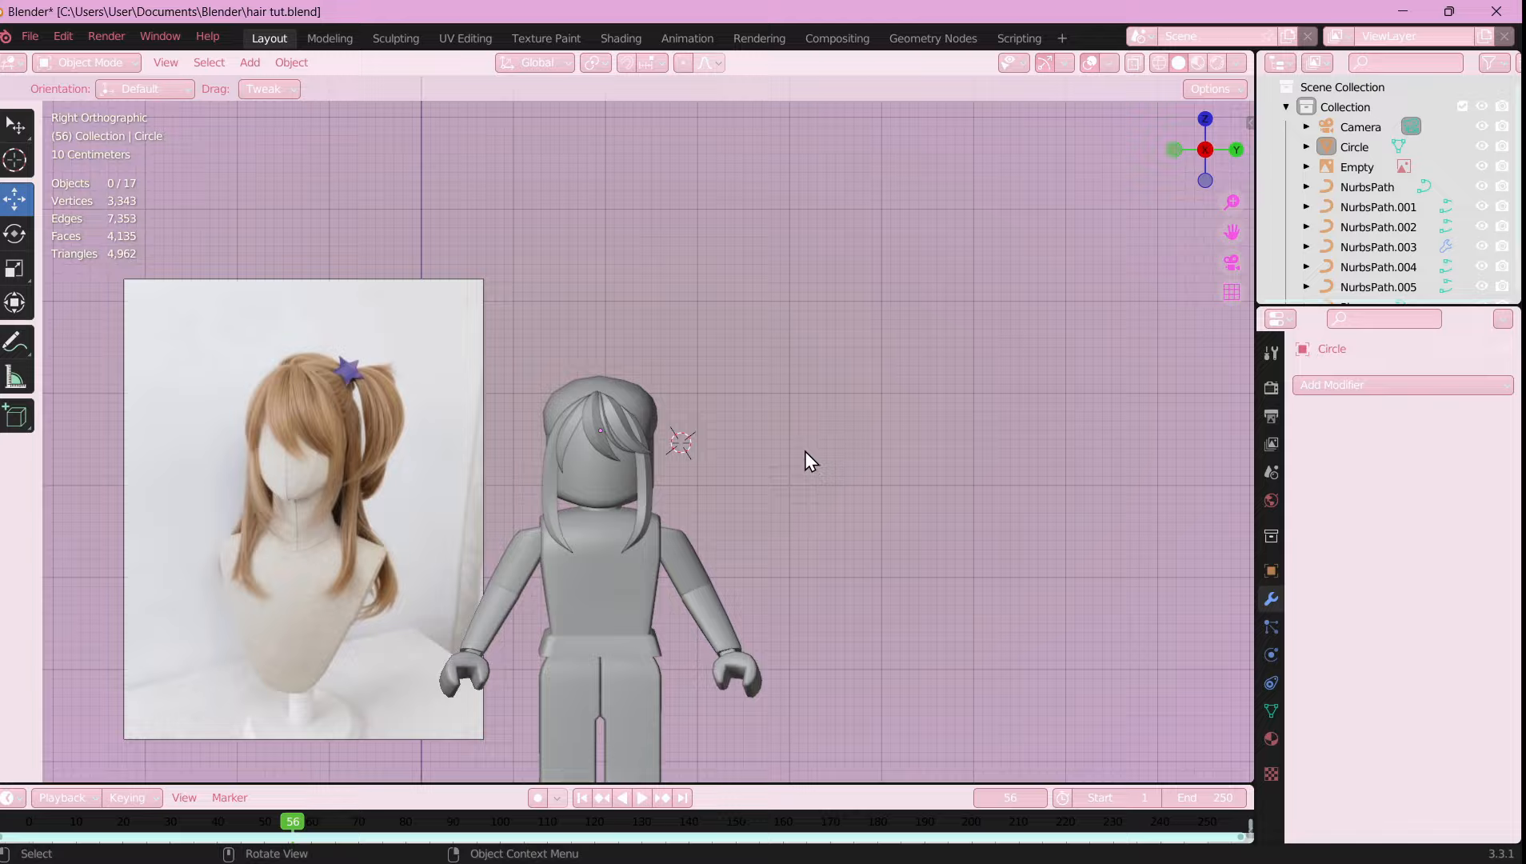
{"action": "middle_click_drag", "start_coordinate": [613, 415], "coordinate": [636, 289], "text": "shift"}
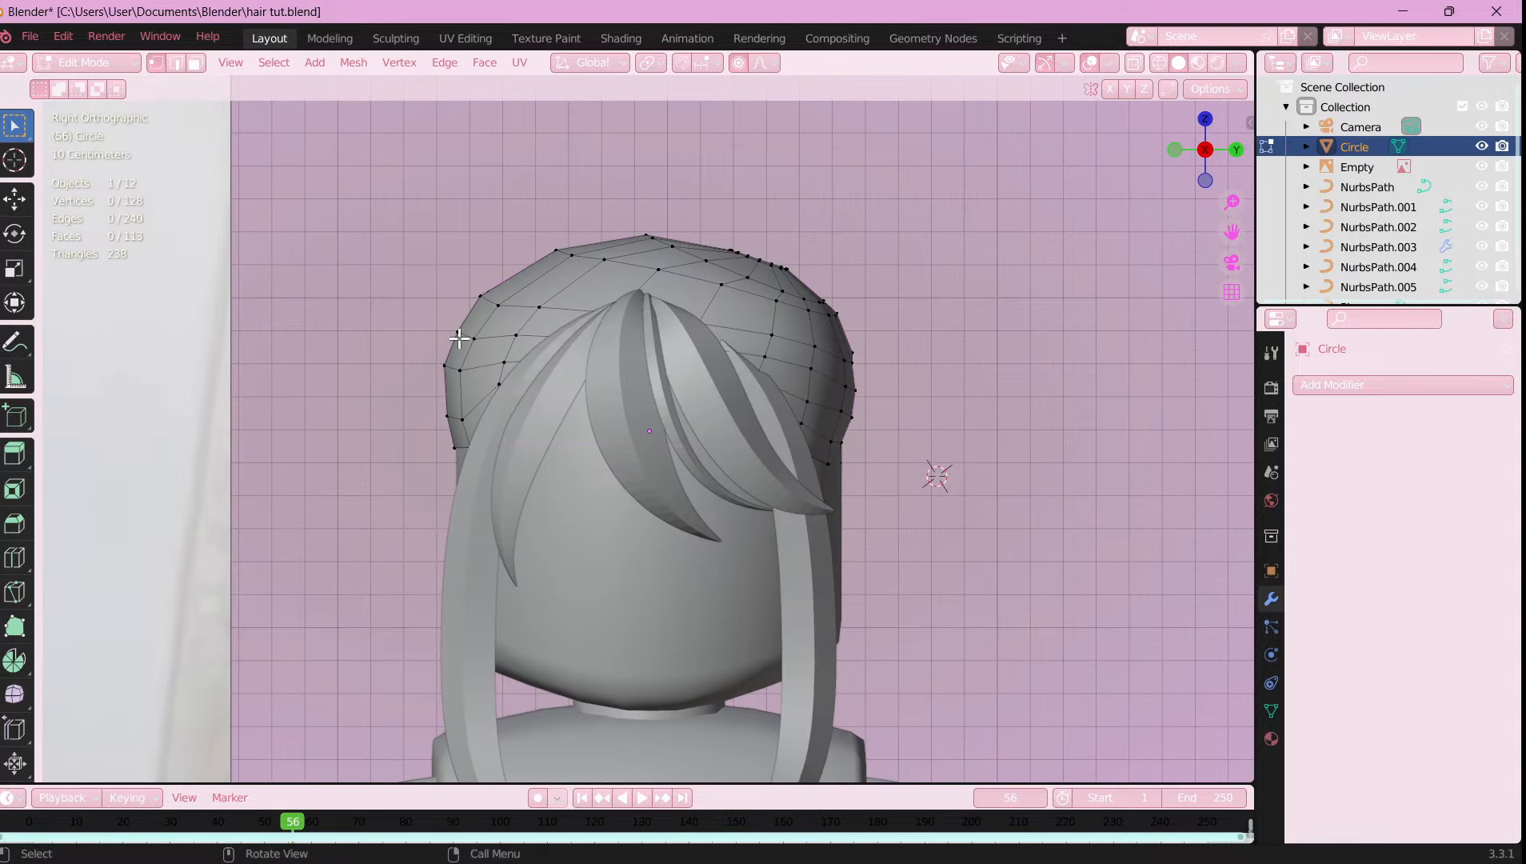
{"action": "key", "text": "g"}
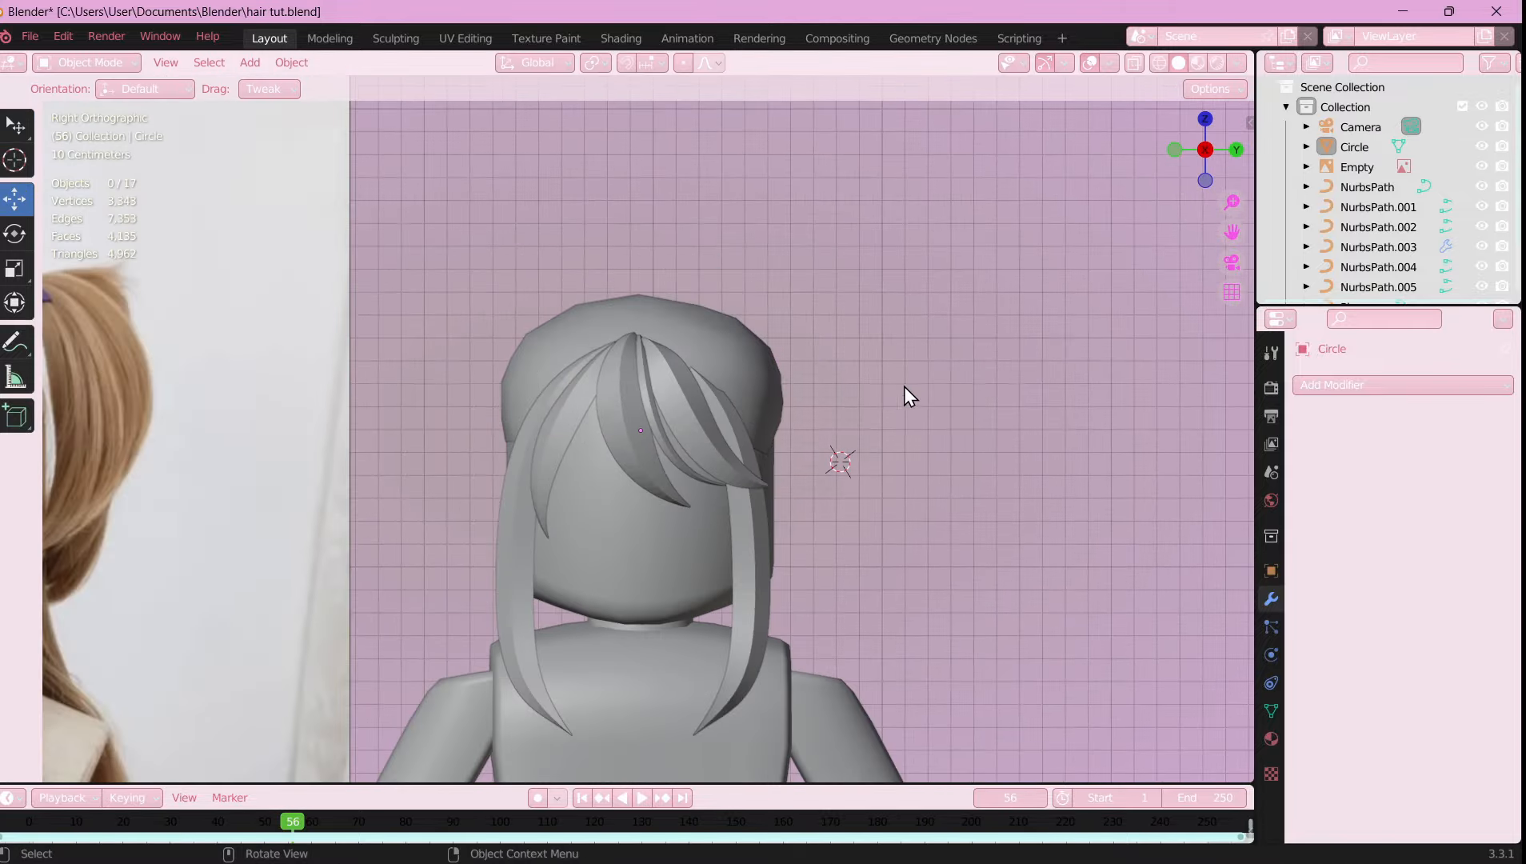
{"action": "key", "text": "ctrl+s"}
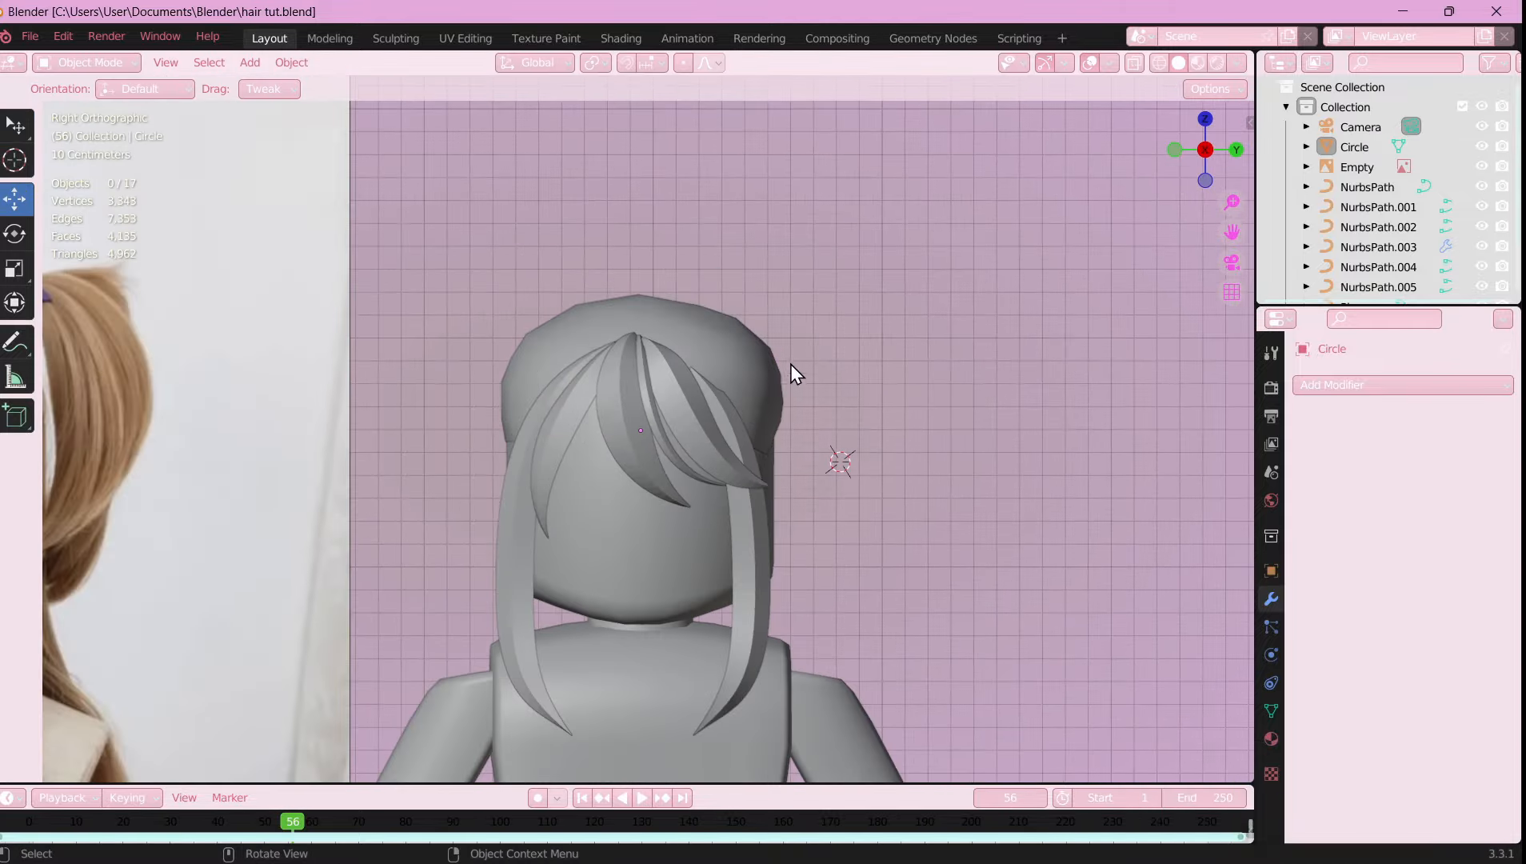
- Add a path curve and move it down to near floor level beside the dummy
{"action": "left_click", "coordinate": [250, 63]}
{"action": "left_click", "coordinate": [436, 225]}
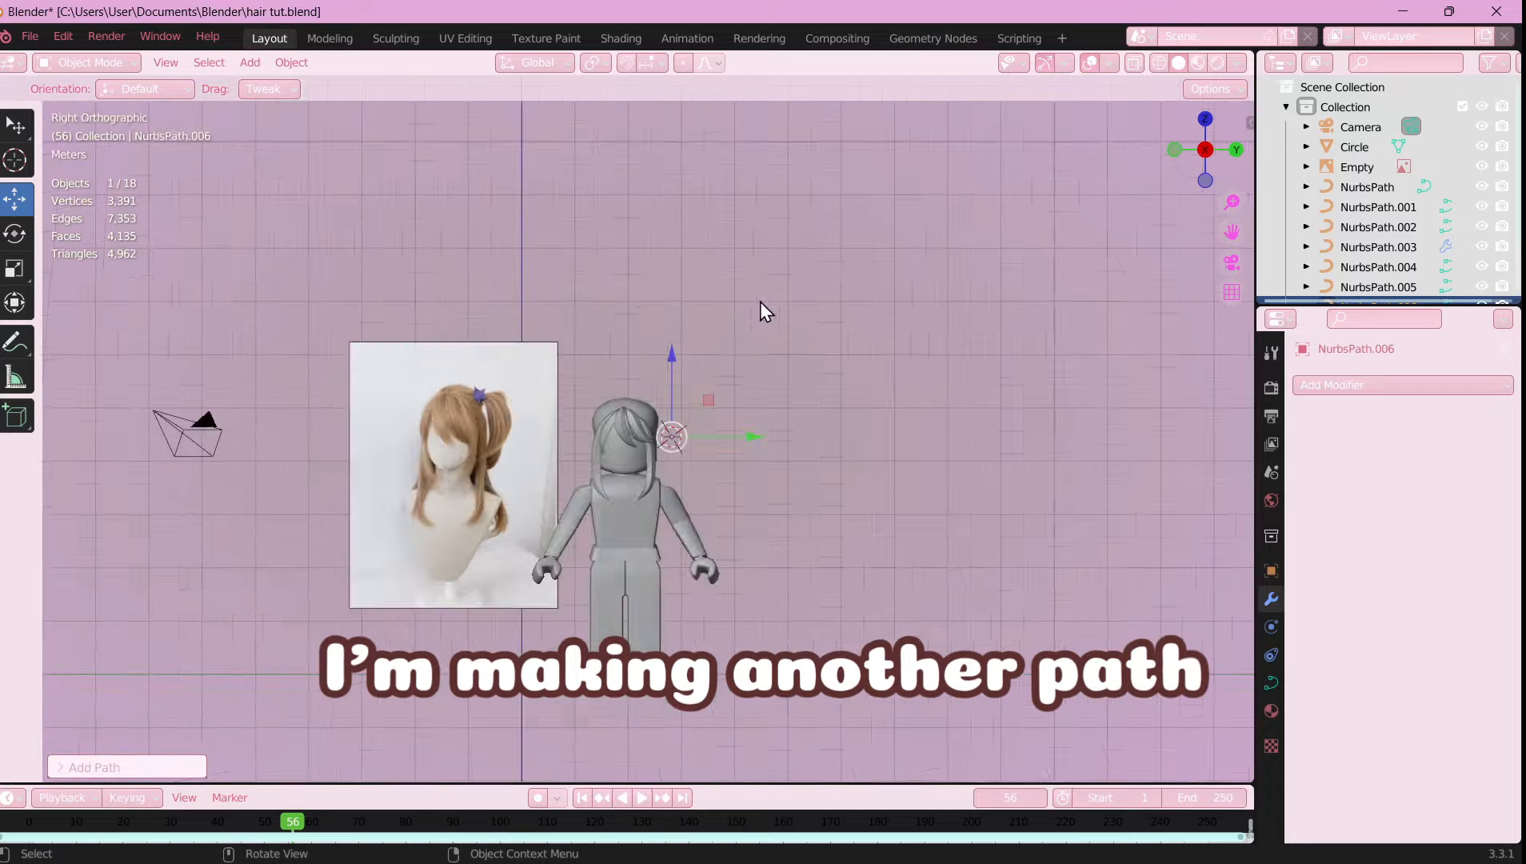
{"action": "middle_click_drag", "start_coordinate": [760, 302], "coordinate": [510, 355]}
{"action": "left_click_drag", "start_coordinate": [655, 152], "coordinate": [645, 340]}
{"action": "middle_click_drag", "start_coordinate": [688, 548], "coordinate": [697, 467]}
{"action": "left_click", "coordinate": [753, 456]}
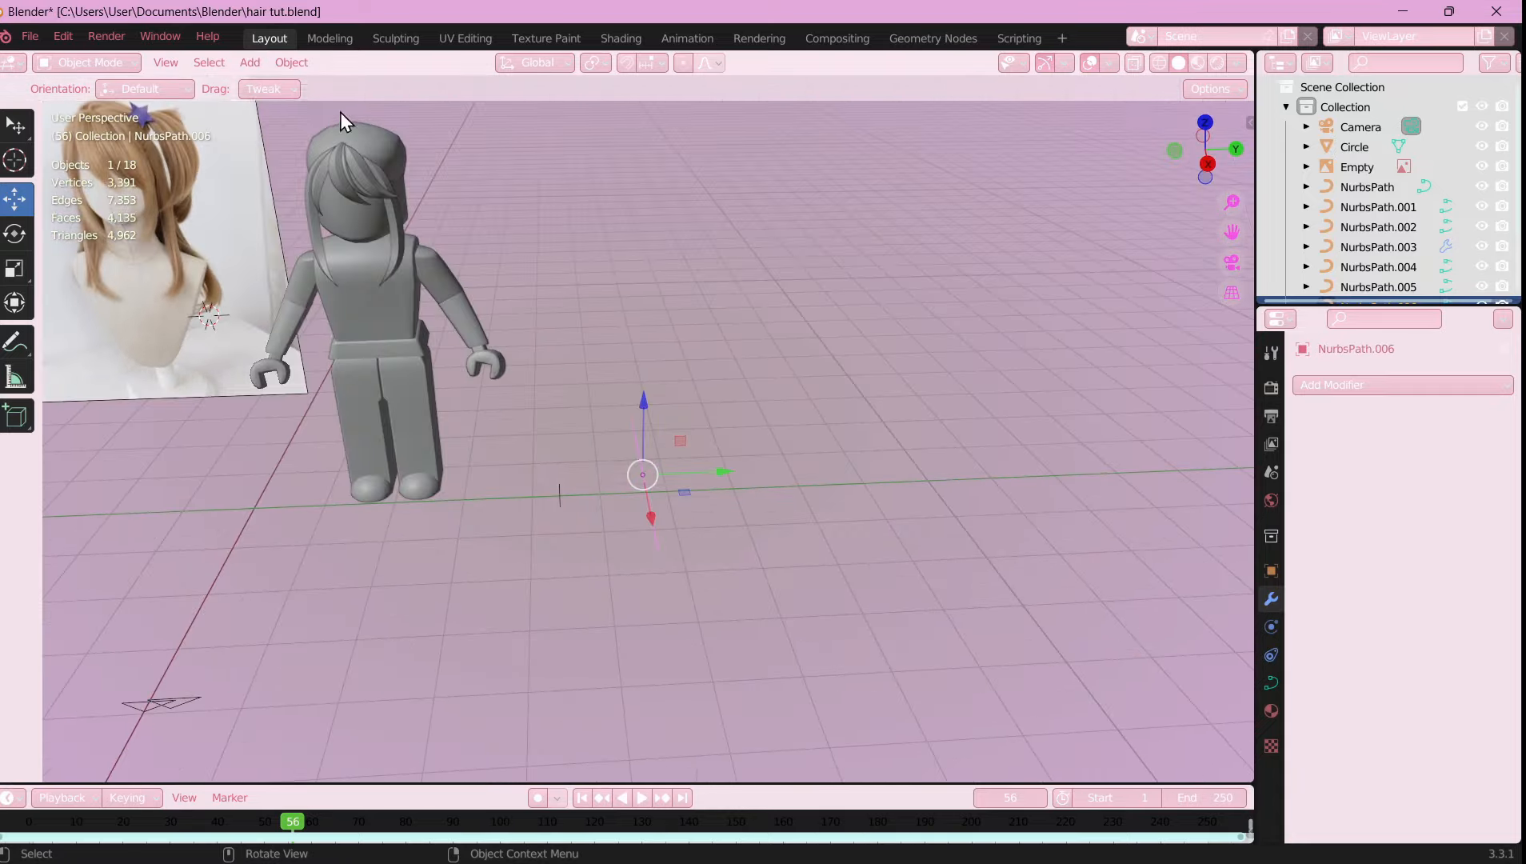
- Add a second path curve and place it near the first one beside the dummy
{"action": "key", "text": "shift+a"}
{"action": "left_click", "coordinate": [490, 194]}
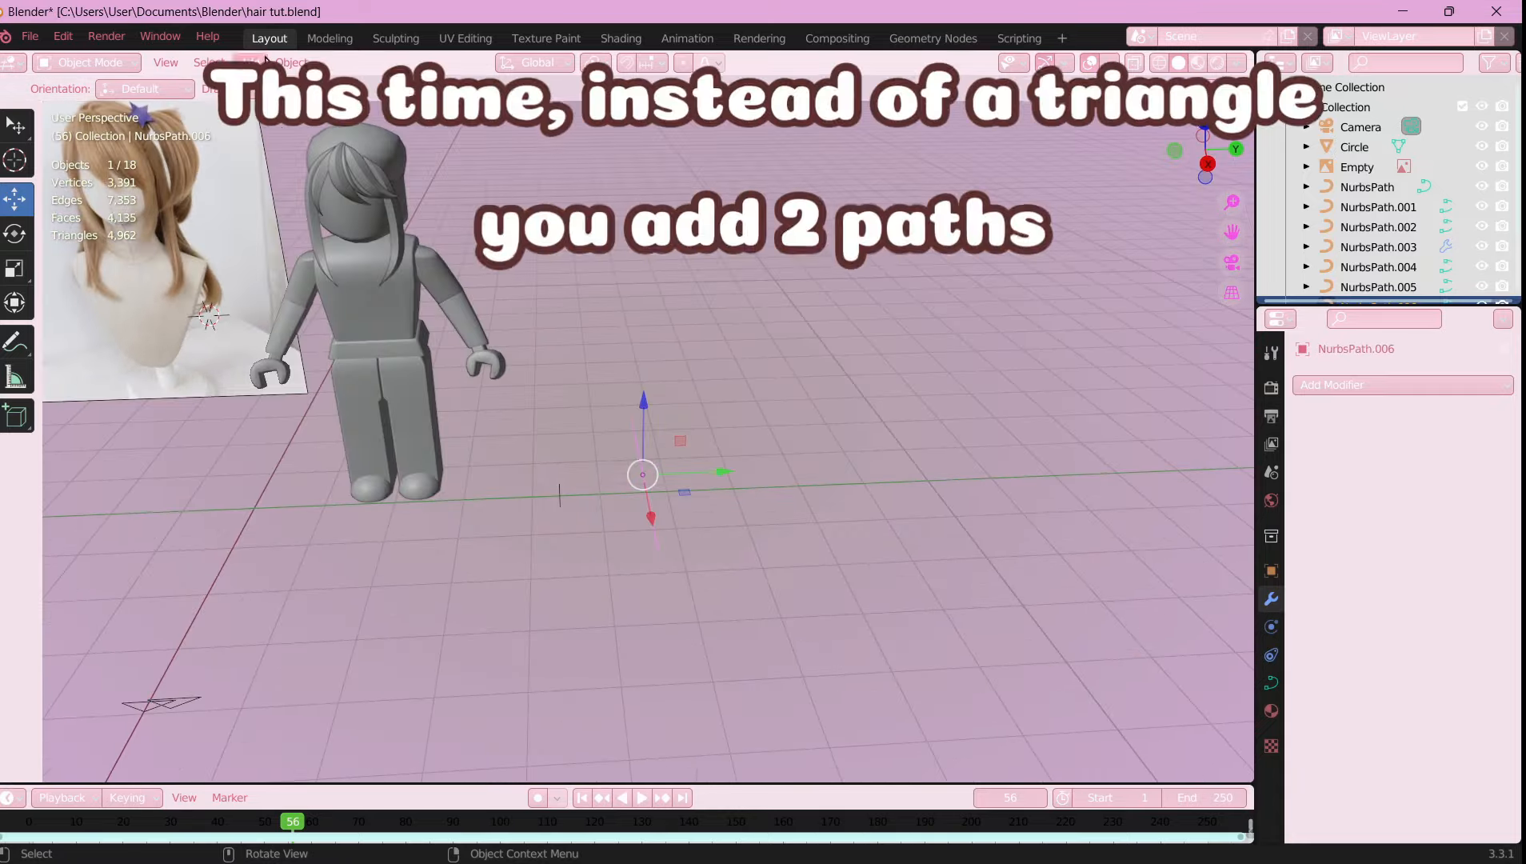
{"action": "key", "text": "shift+a"}
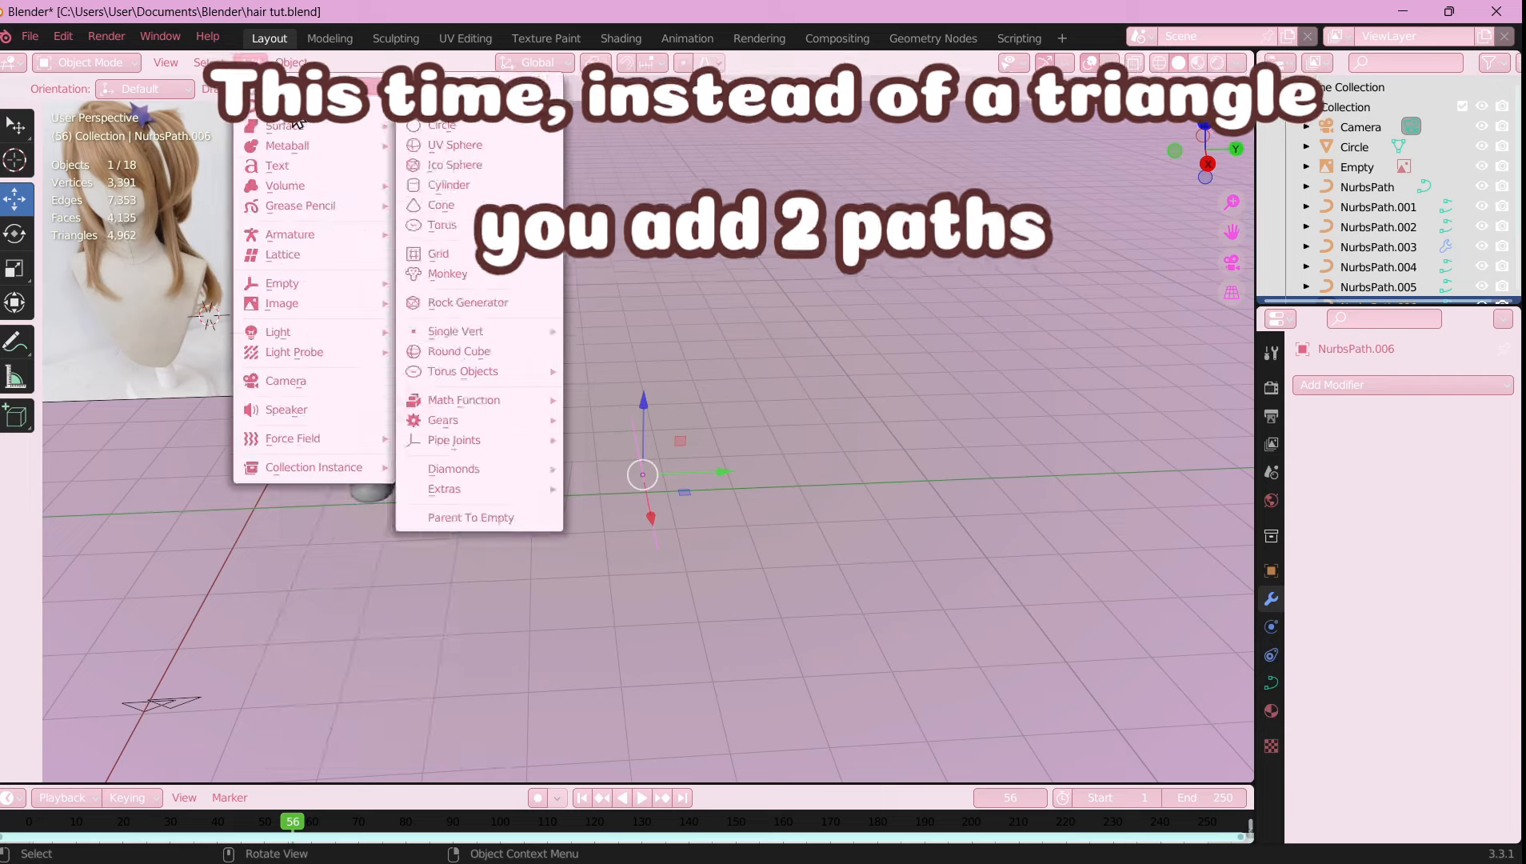
{"action": "left_click", "coordinate": [432, 209]}
{"action": "key", "text": "g"}
{"action": "left_click", "coordinate": [675, 258]}
{"action": "key", "text": "KP_3"}
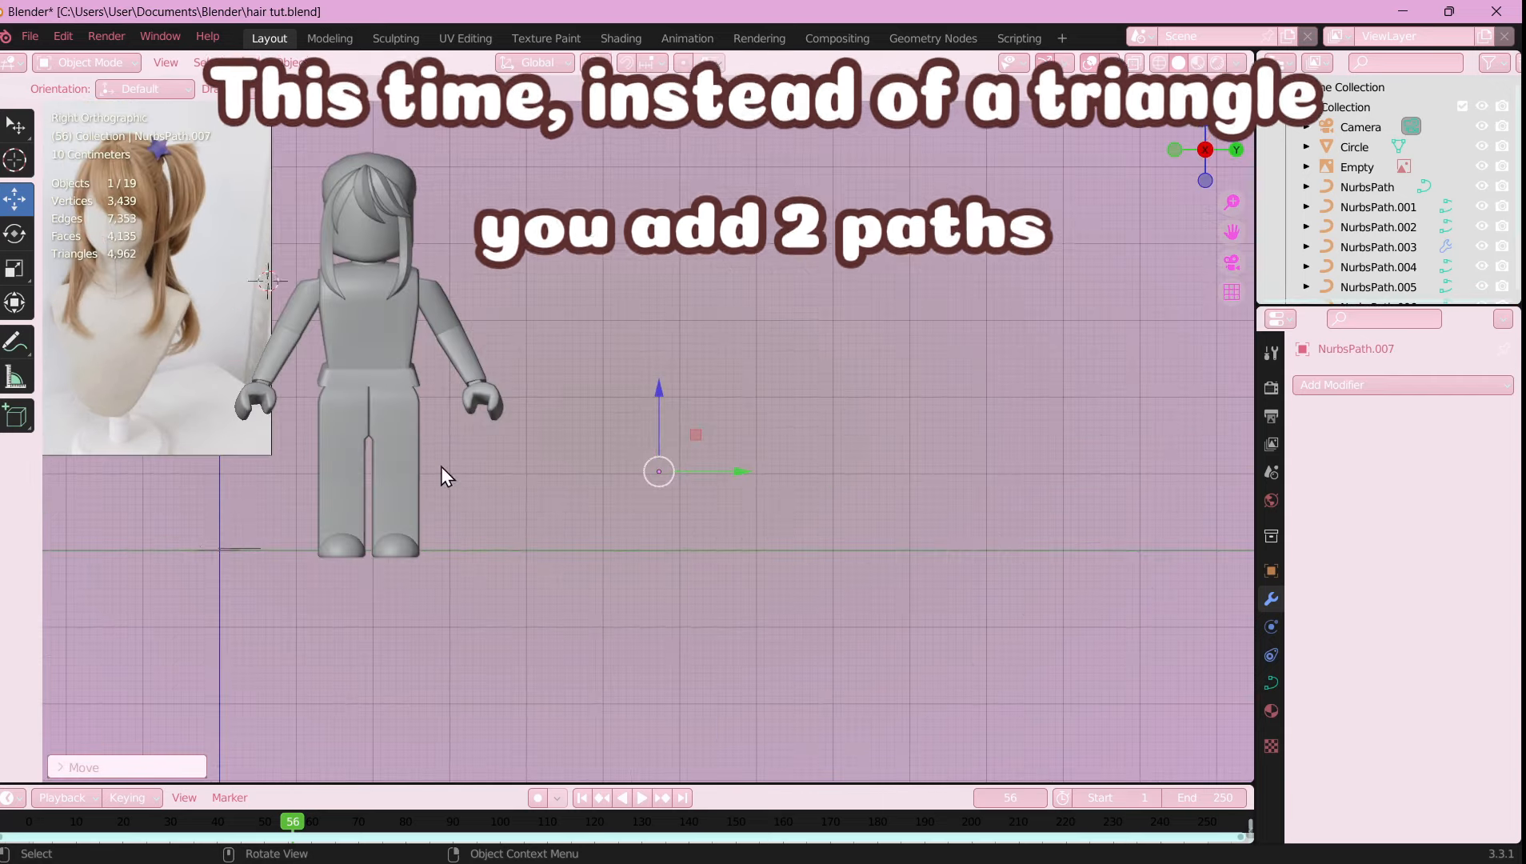
- Use one path as the bevel object of the other and scale that profile path to form a flat strip
{"action": "middle_click_drag", "start_coordinate": [950, 359], "coordinate": [692, 476]}
{"action": "scroll", "coordinate": [692, 476], "scroll_direction": "up", "scroll_amount": 3}
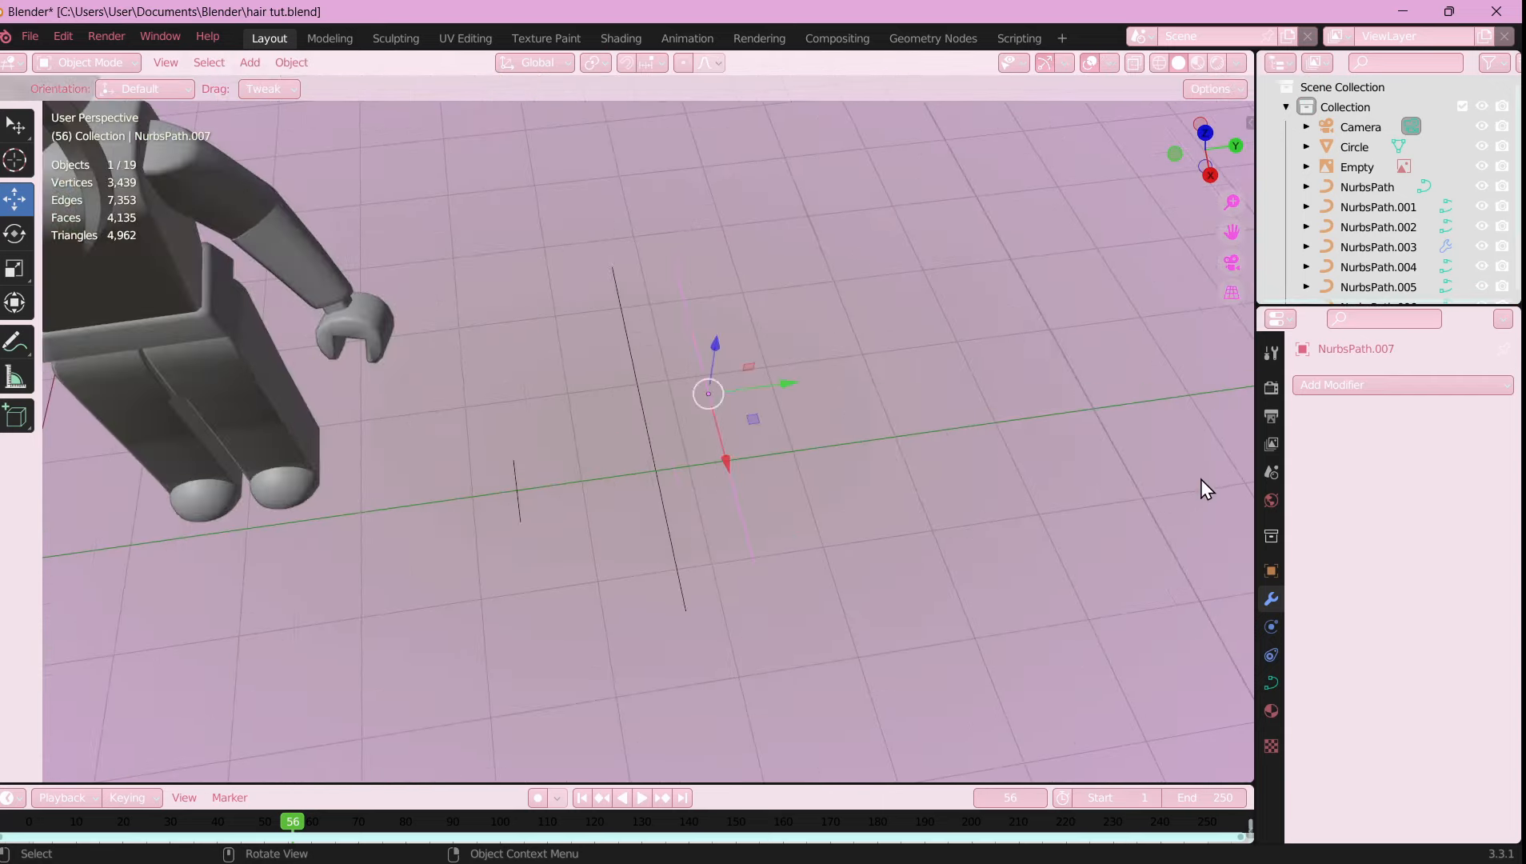
{"action": "left_click", "coordinate": [1271, 682]}
{"action": "scroll", "coordinate": [1462, 663], "scroll_direction": "down", "scroll_amount": 5}
{"action": "left_click", "coordinate": [652, 454]}
{"action": "left_click", "coordinate": [651, 455]}
{"action": "key", "text": "s"}
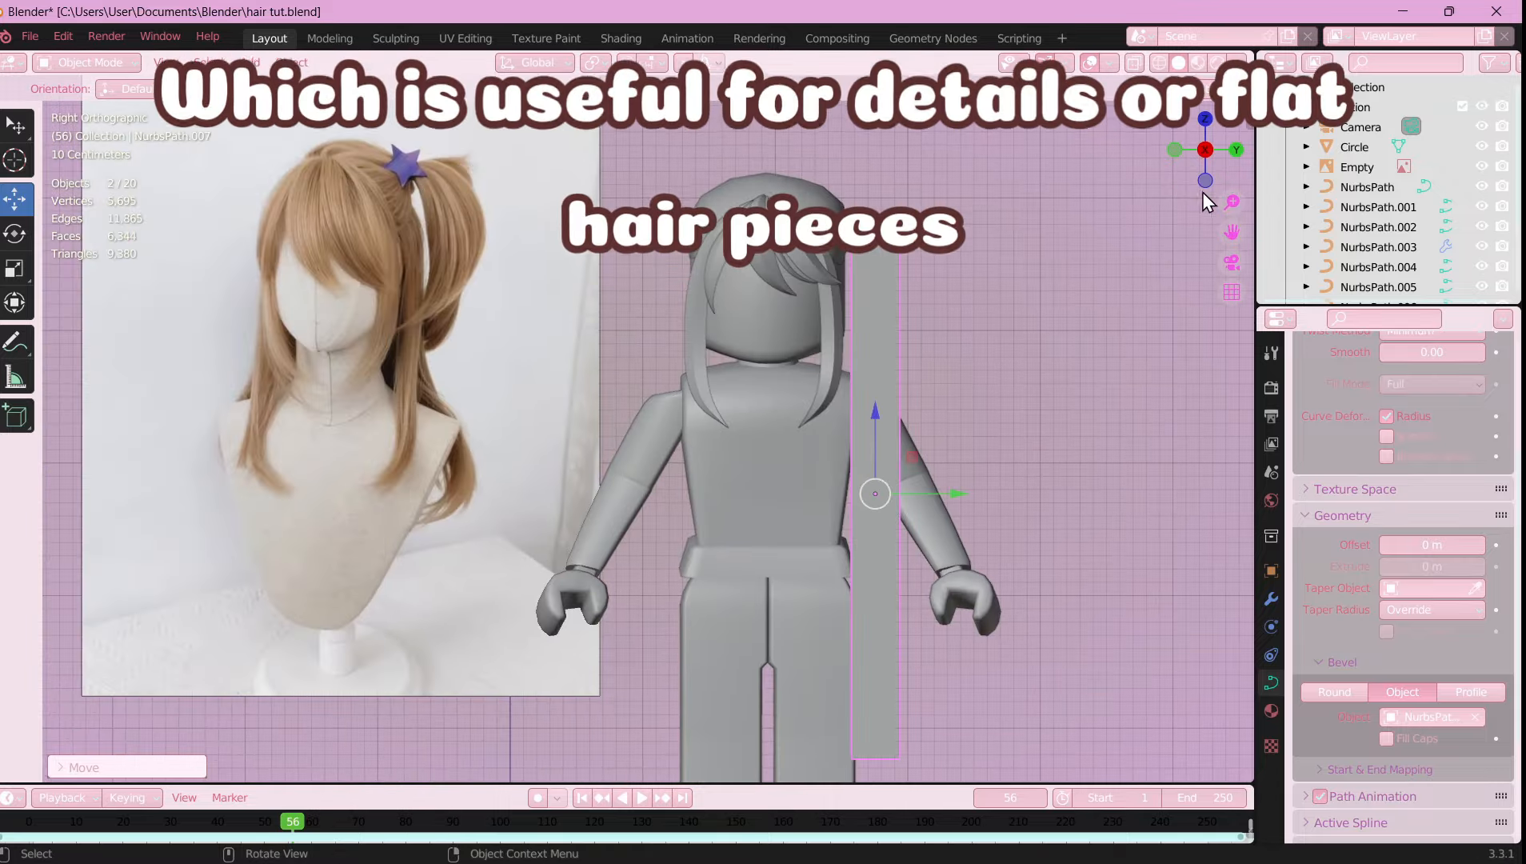
- Move the flat strand's control points so it hangs from beneath the cap along the side of the head and shoulder
{"action": "key", "text": "KP_7"}
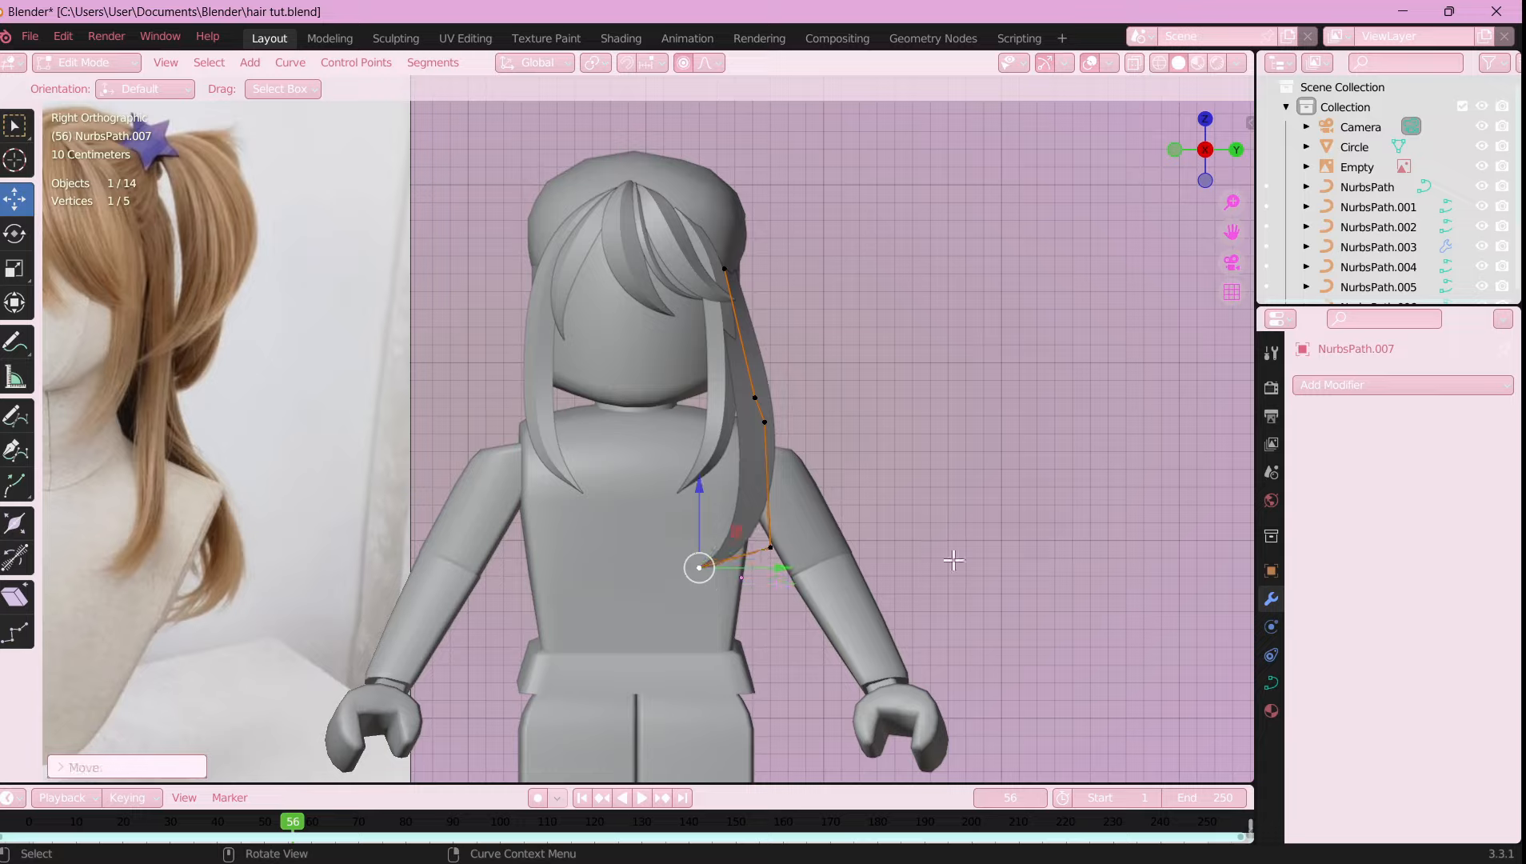
{"action": "middle_click_drag", "start_coordinate": [954, 560], "coordinate": [720, 432]}
{"action": "scroll", "coordinate": [869, 640], "scroll_direction": "up", "scroll_amount": 5}
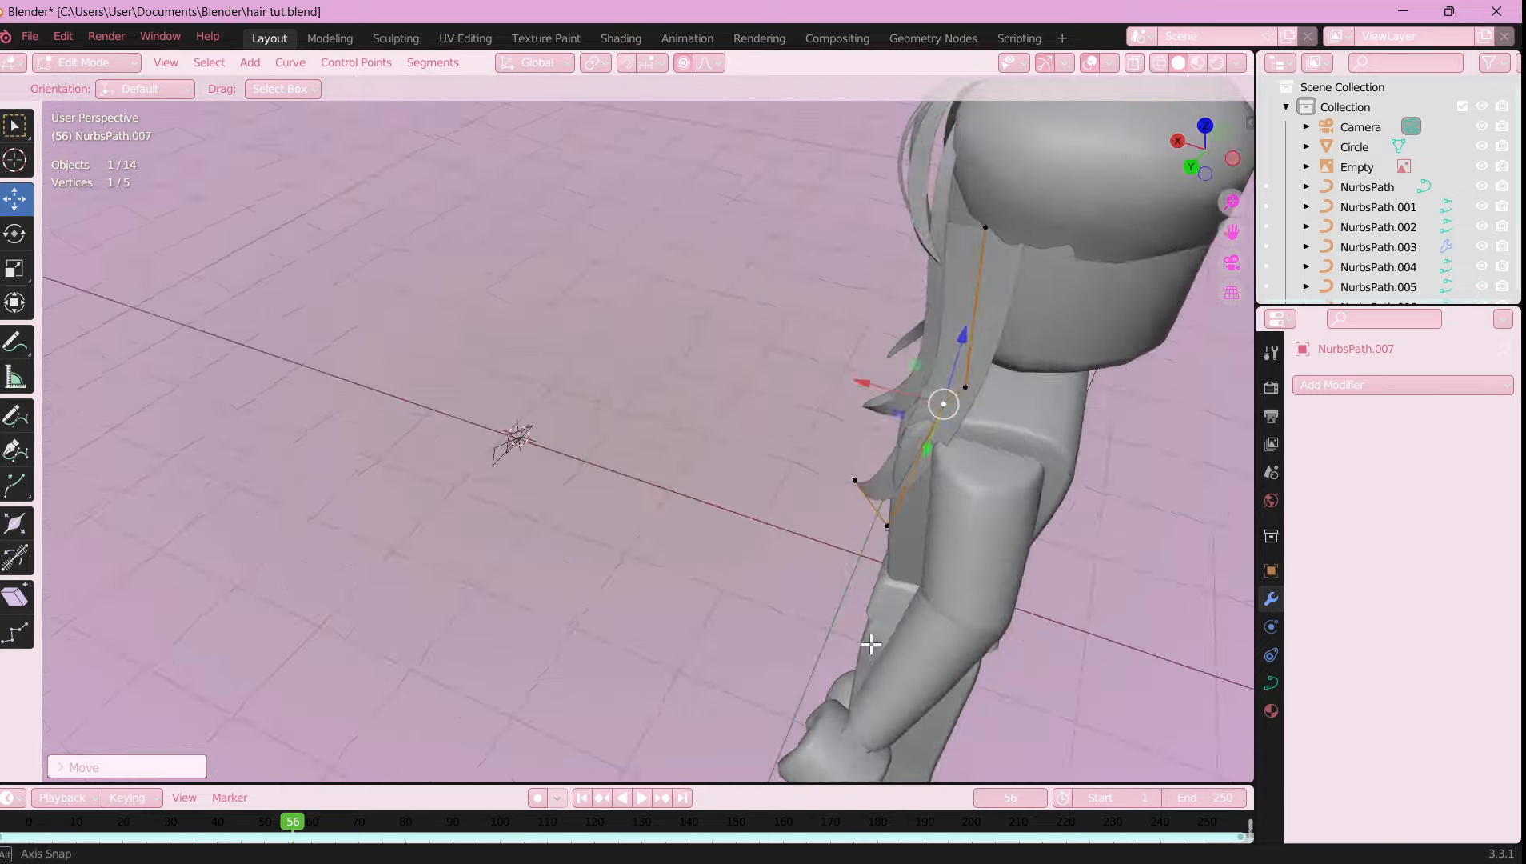
{"action": "middle_click_drag", "start_coordinate": [868, 640], "coordinate": [1027, 362]}
{"action": "left_click", "coordinate": [1023, 228]}
{"action": "key", "text": "g"}
{"action": "middle_click_drag", "start_coordinate": [1022, 228], "coordinate": [899, 459]}
{"action": "left_click", "coordinate": [1097, 317]}
{"action": "key", "text": "g"}
{"action": "left_click", "coordinate": [1126, 500]}
{"action": "key", "text": "g"}
{"action": "left_click", "coordinate": [1095, 451]}
- Adjust the flat strand's radius at a control point and shift two control points to refine its curve
{"action": "middle_click_drag", "start_coordinate": [923, 345], "coordinate": [1040, 340]}
{"action": "key", "text": "alt+s"}
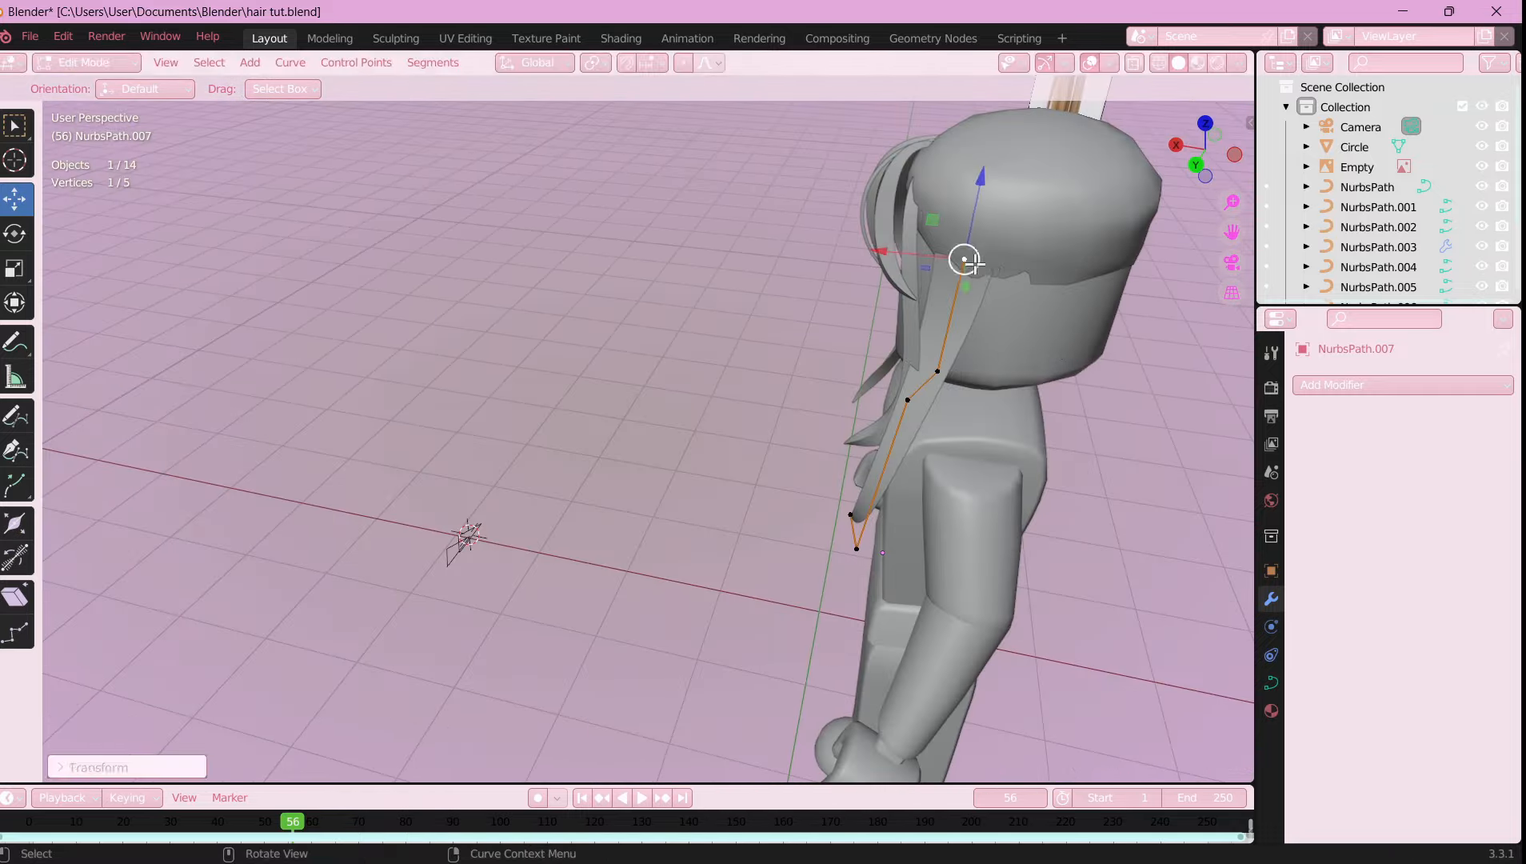
{"action": "middle_click_drag", "start_coordinate": [974, 262], "coordinate": [616, 453]}
{"action": "left_click_drag", "start_coordinate": [503, 310], "coordinate": [488, 329]}
{"action": "left_click_drag", "start_coordinate": [595, 345], "coordinate": [608, 349]}
{"action": "middle_click_drag", "start_coordinate": [432, 416], "coordinate": [923, 384]}
{"action": "left_click", "coordinate": [923, 384]}
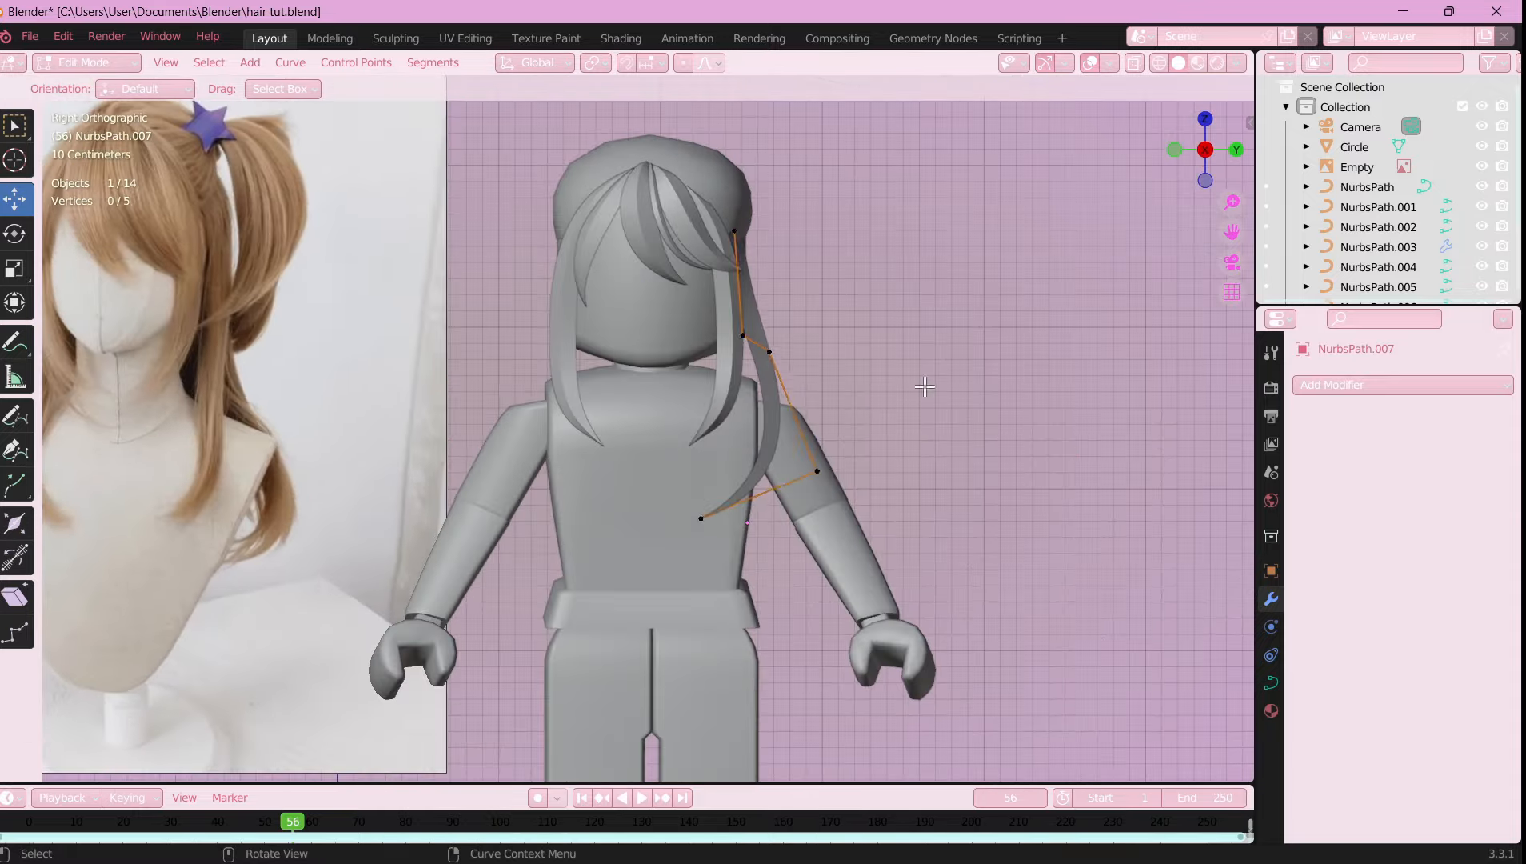
- Pull the flat strand's outer lower control points into place so the strand falls closer to the torso
{"action": "key", "text": "Tab"}
{"action": "scroll", "coordinate": [903, 443], "scroll_direction": "down", "scroll_amount": 2}
{"action": "scroll", "coordinate": [828, 462], "scroll_direction": "up", "scroll_amount": 4}
{"action": "key", "text": "Tab"}
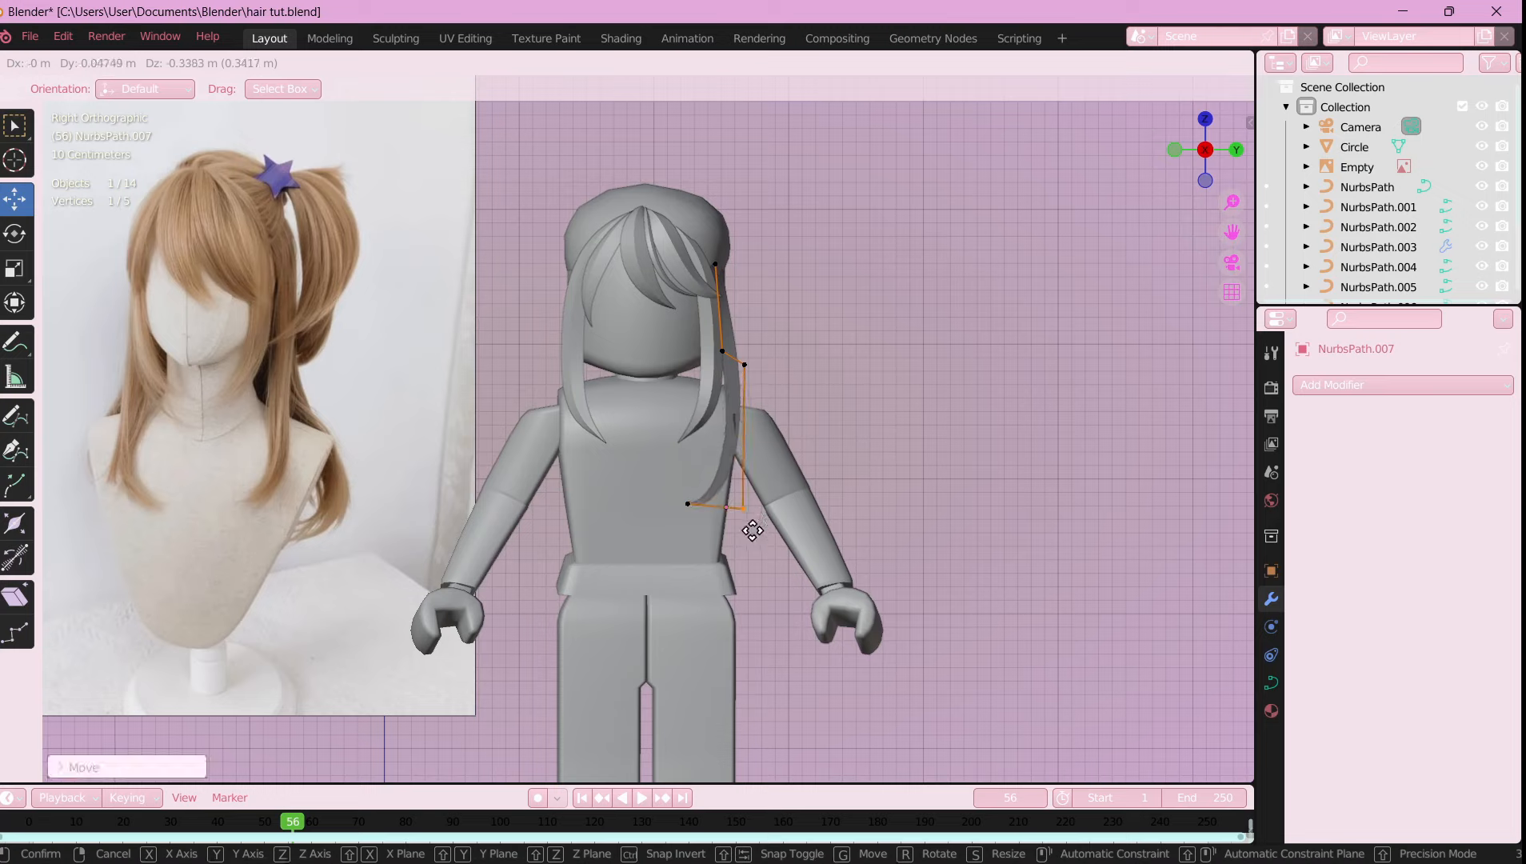
{"action": "left_click_drag", "start_coordinate": [744, 367], "coordinate": [748, 382]}
{"action": "middle_click_drag", "start_coordinate": [752, 380], "coordinate": [956, 364], "text": "alt"}
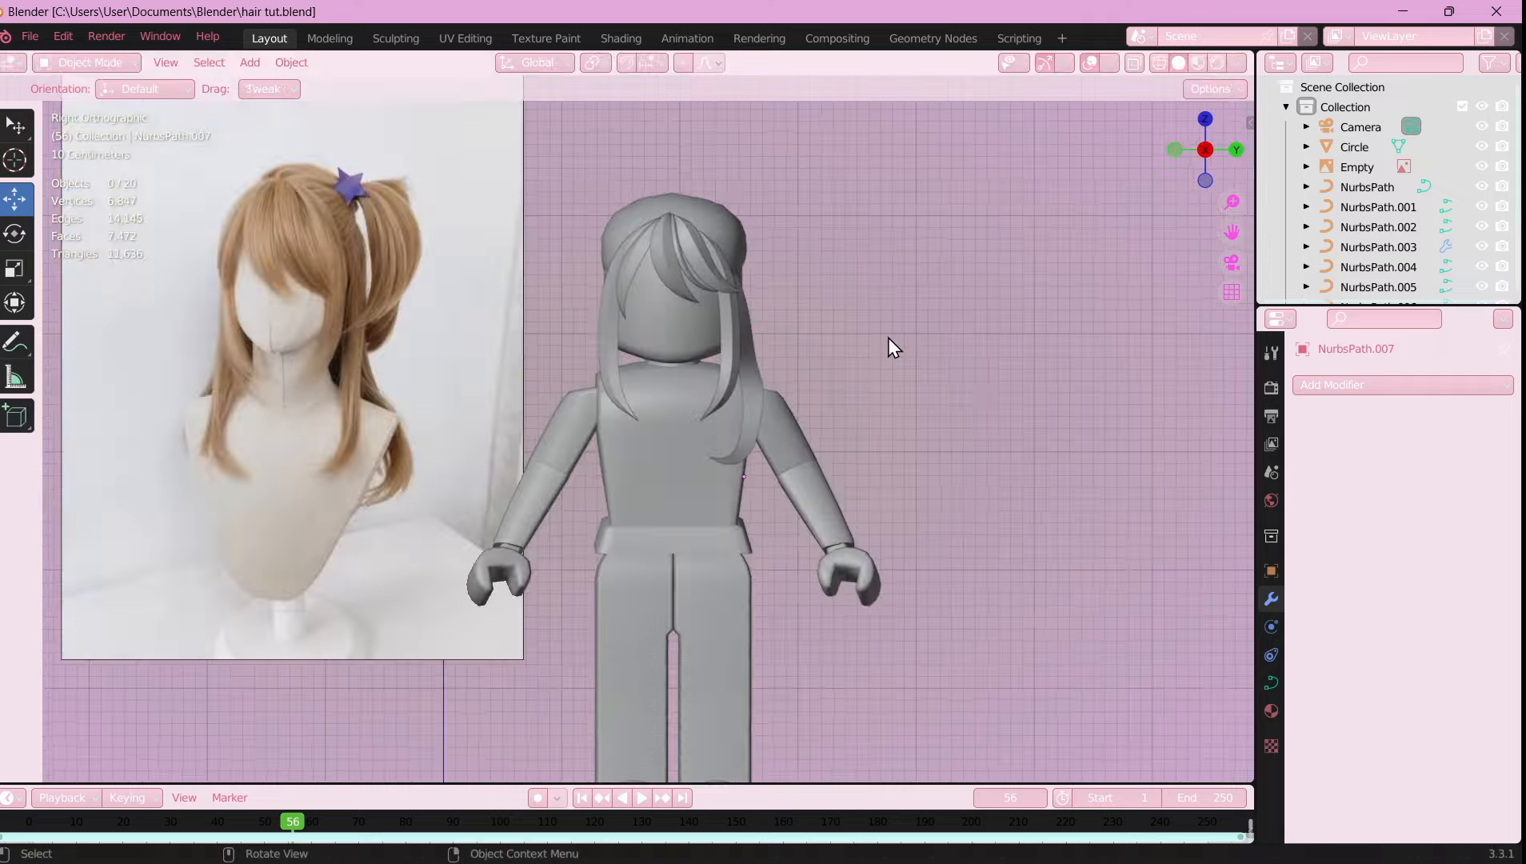
- Examine the flat side strands from several angles against the wig reference
{"action": "middle_click_drag", "start_coordinate": [889, 337], "coordinate": [785, 463]}
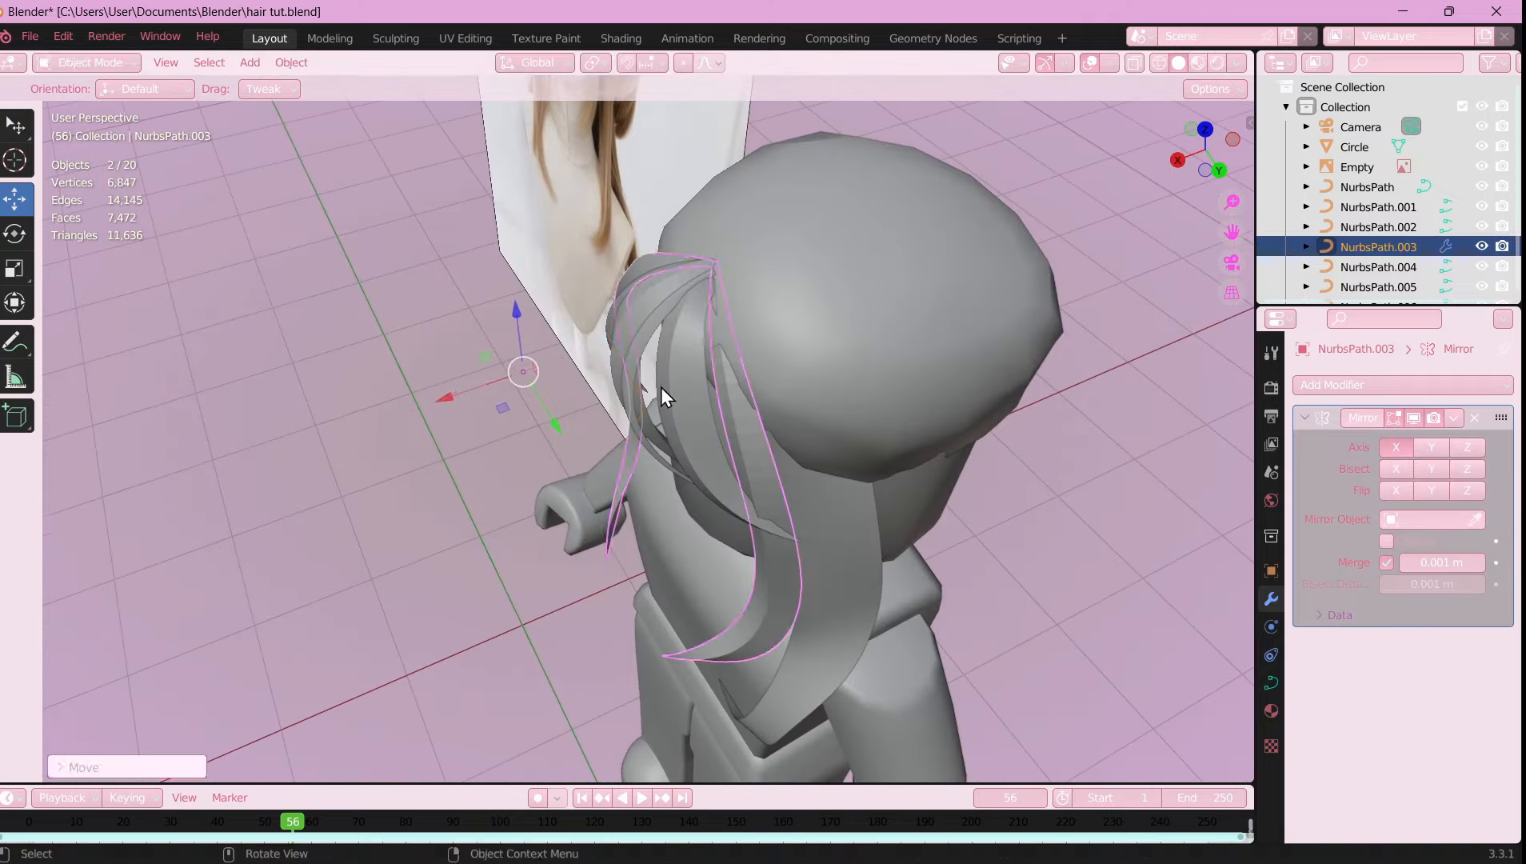
{"action": "scroll", "coordinate": [669, 424], "scroll_direction": "up", "scroll_amount": 3}
{"action": "scroll", "coordinate": [669, 424], "scroll_direction": "down", "scroll_amount": 3}
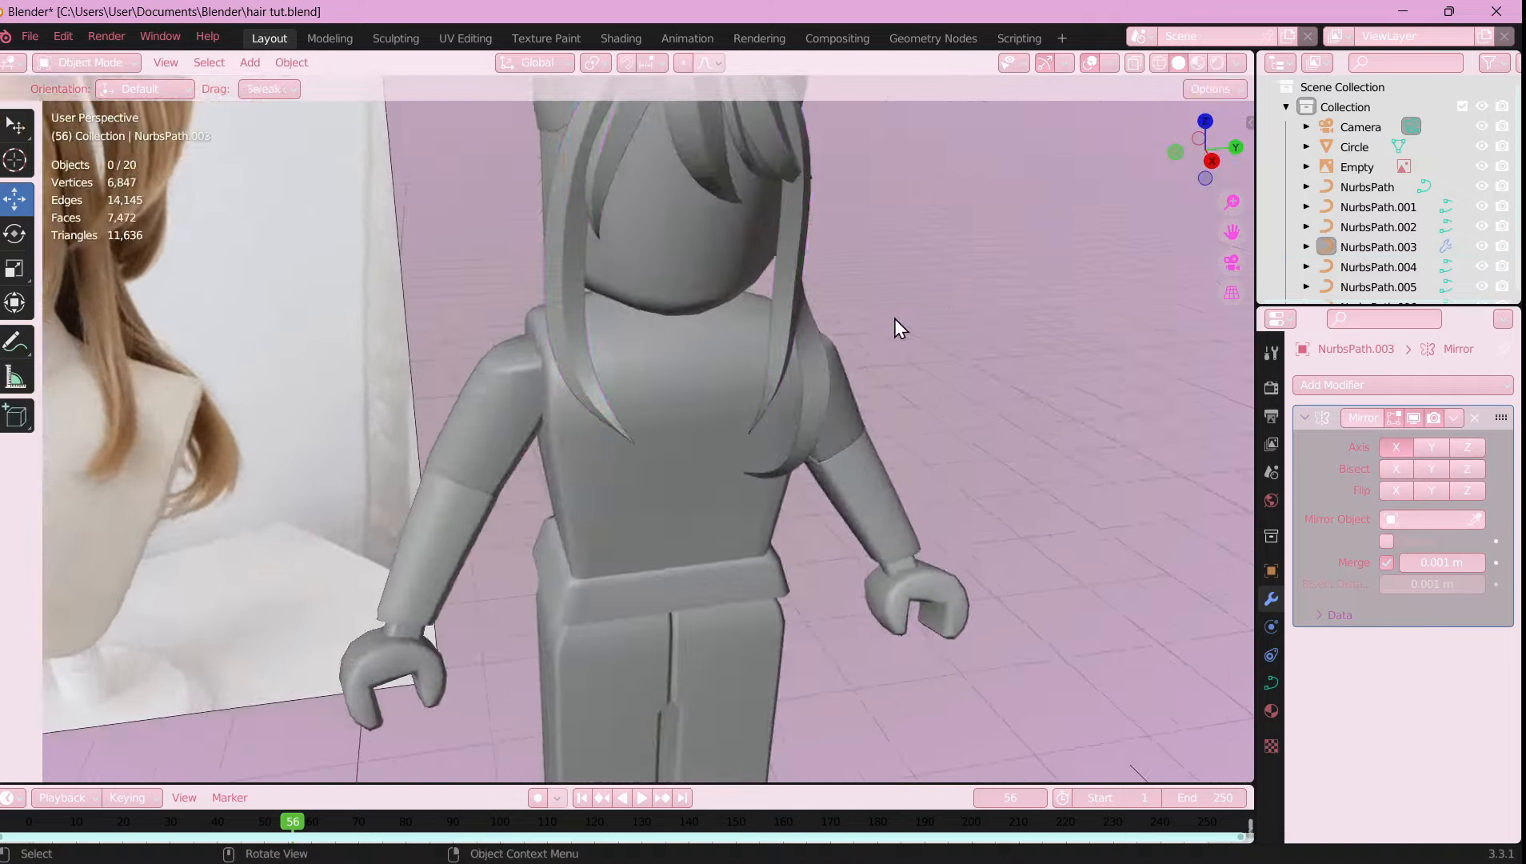
{"action": "scroll", "coordinate": [894, 318], "scroll_direction": "down", "scroll_amount": 5}
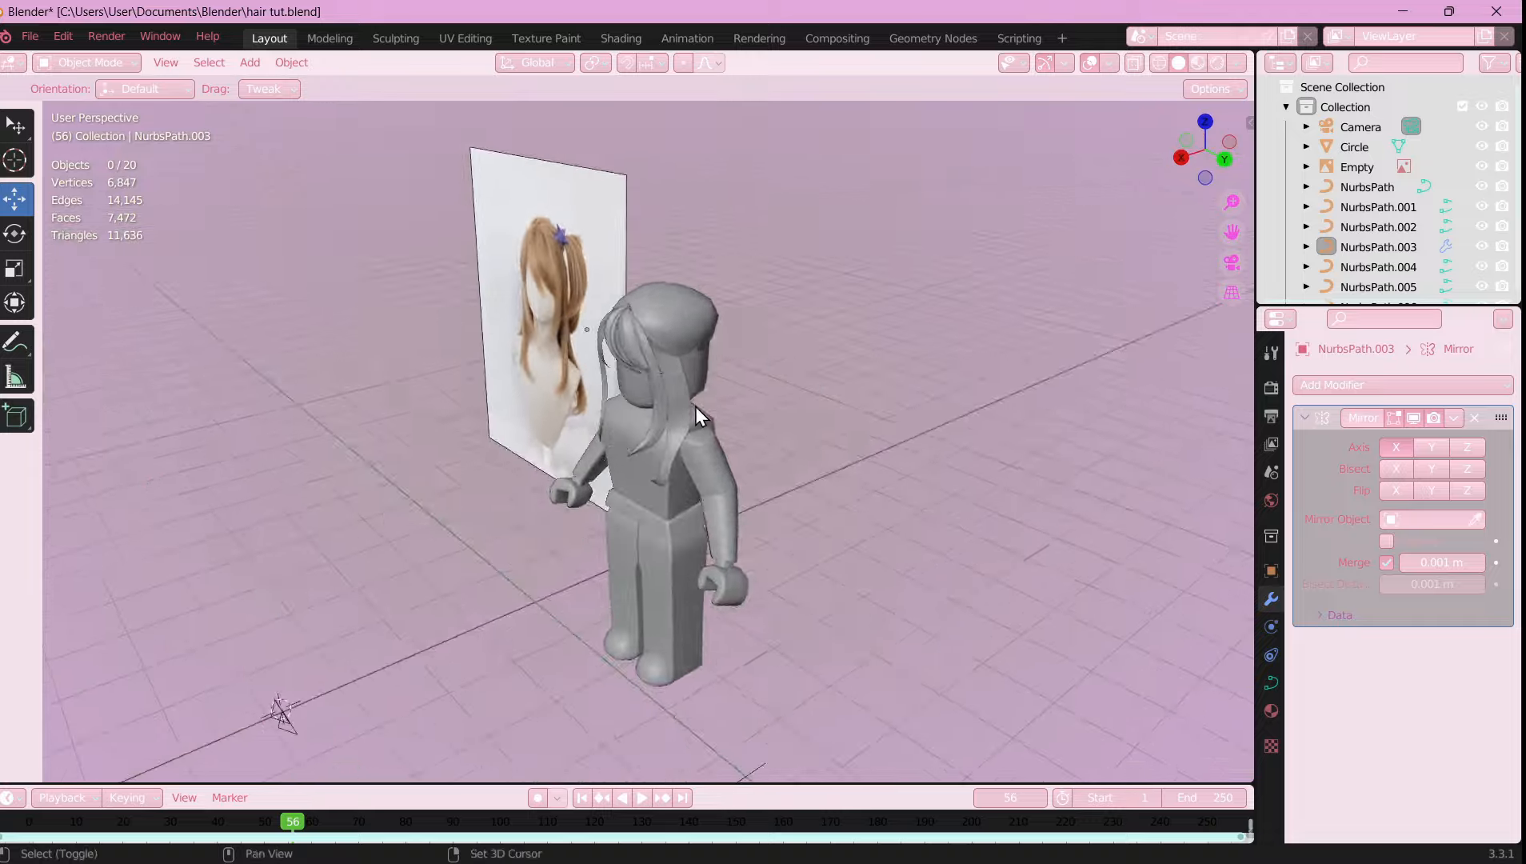
{"action": "scroll", "coordinate": [802, 382], "scroll_direction": "up", "scroll_amount": 5}
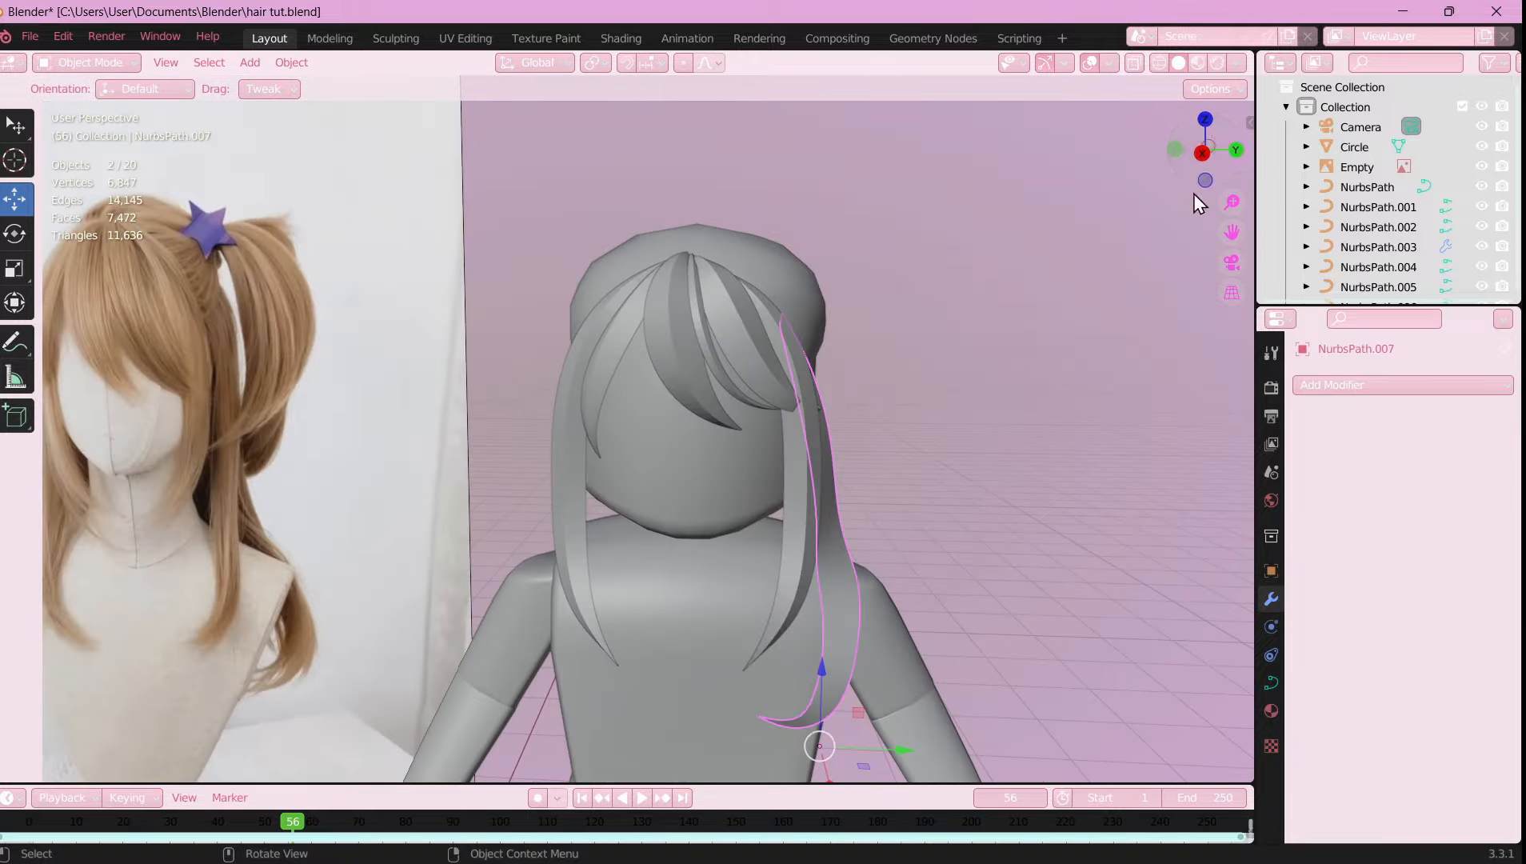
{"action": "key", "text": "KP_3"}
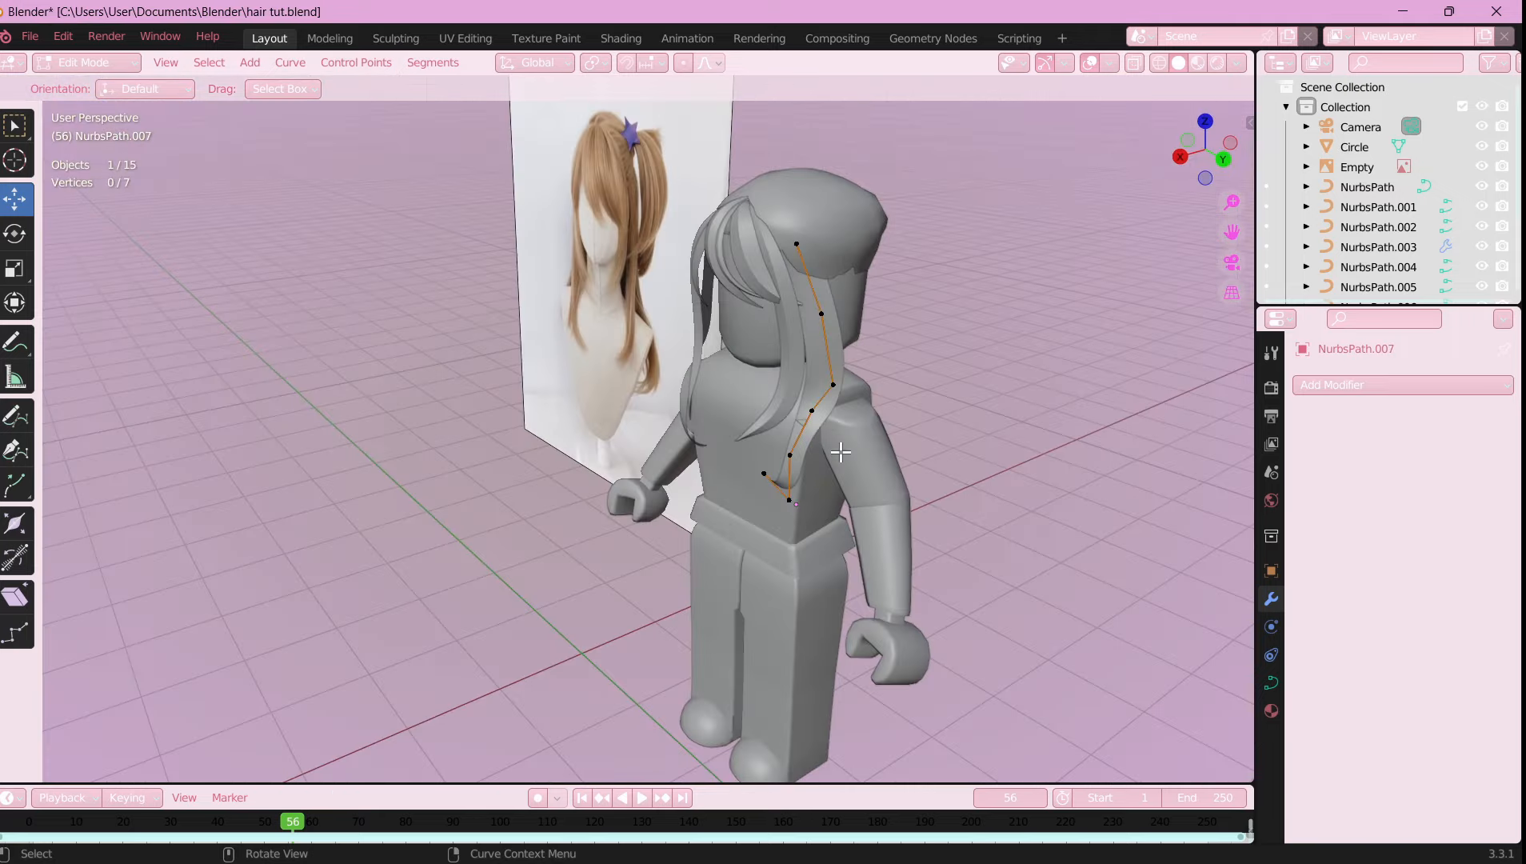
{"action": "middle_click_drag", "start_coordinate": [996, 520], "coordinate": [926, 492]}
{"action": "key", "text": "Tab"}
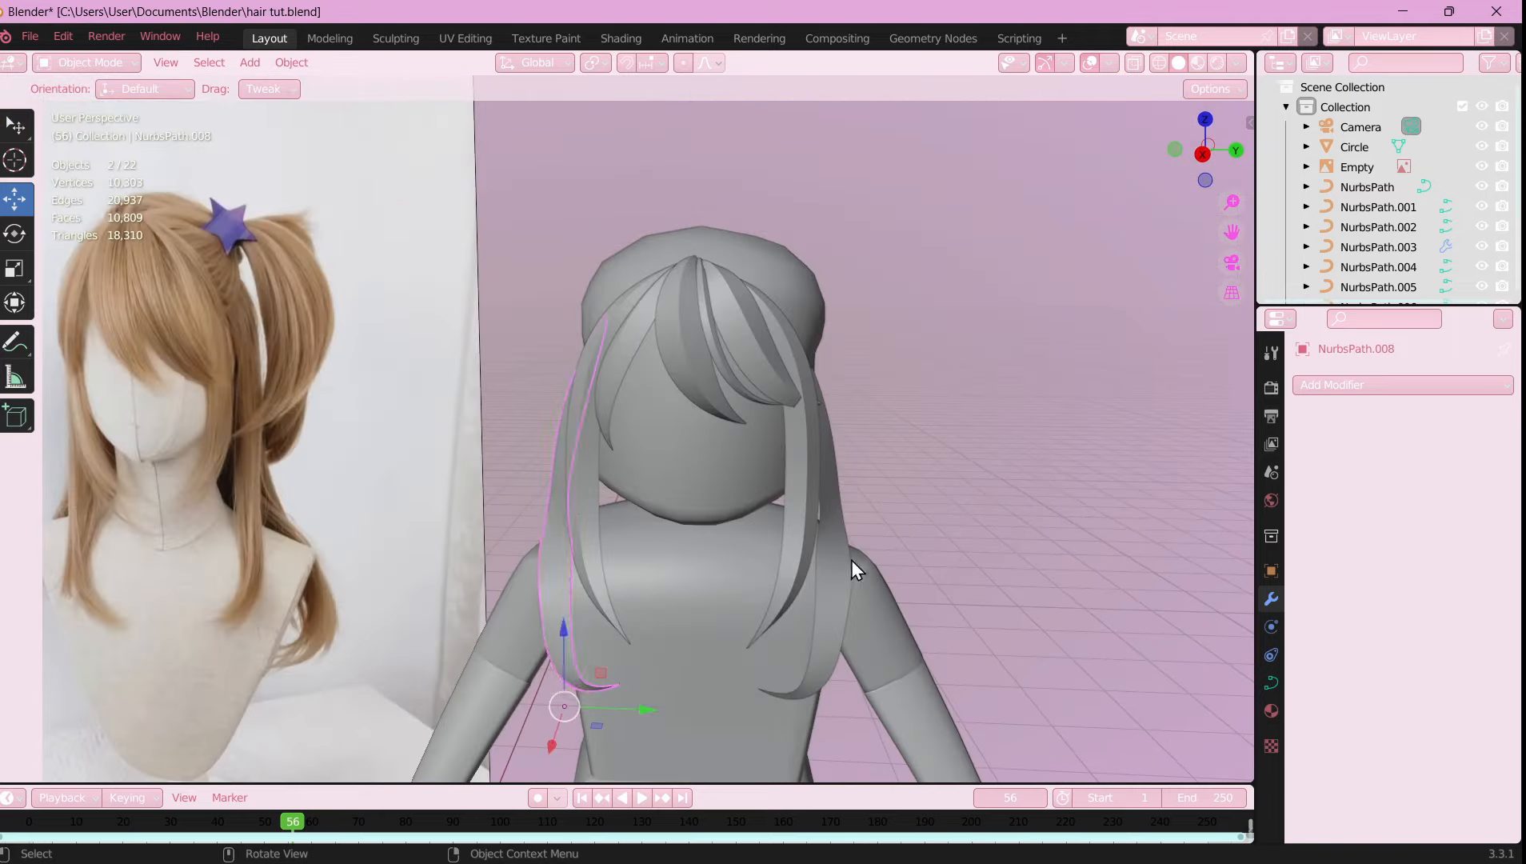
{"action": "middle_click_drag", "start_coordinate": [851, 561], "coordinate": [811, 556]}
{"action": "key", "text": "KP_3"}
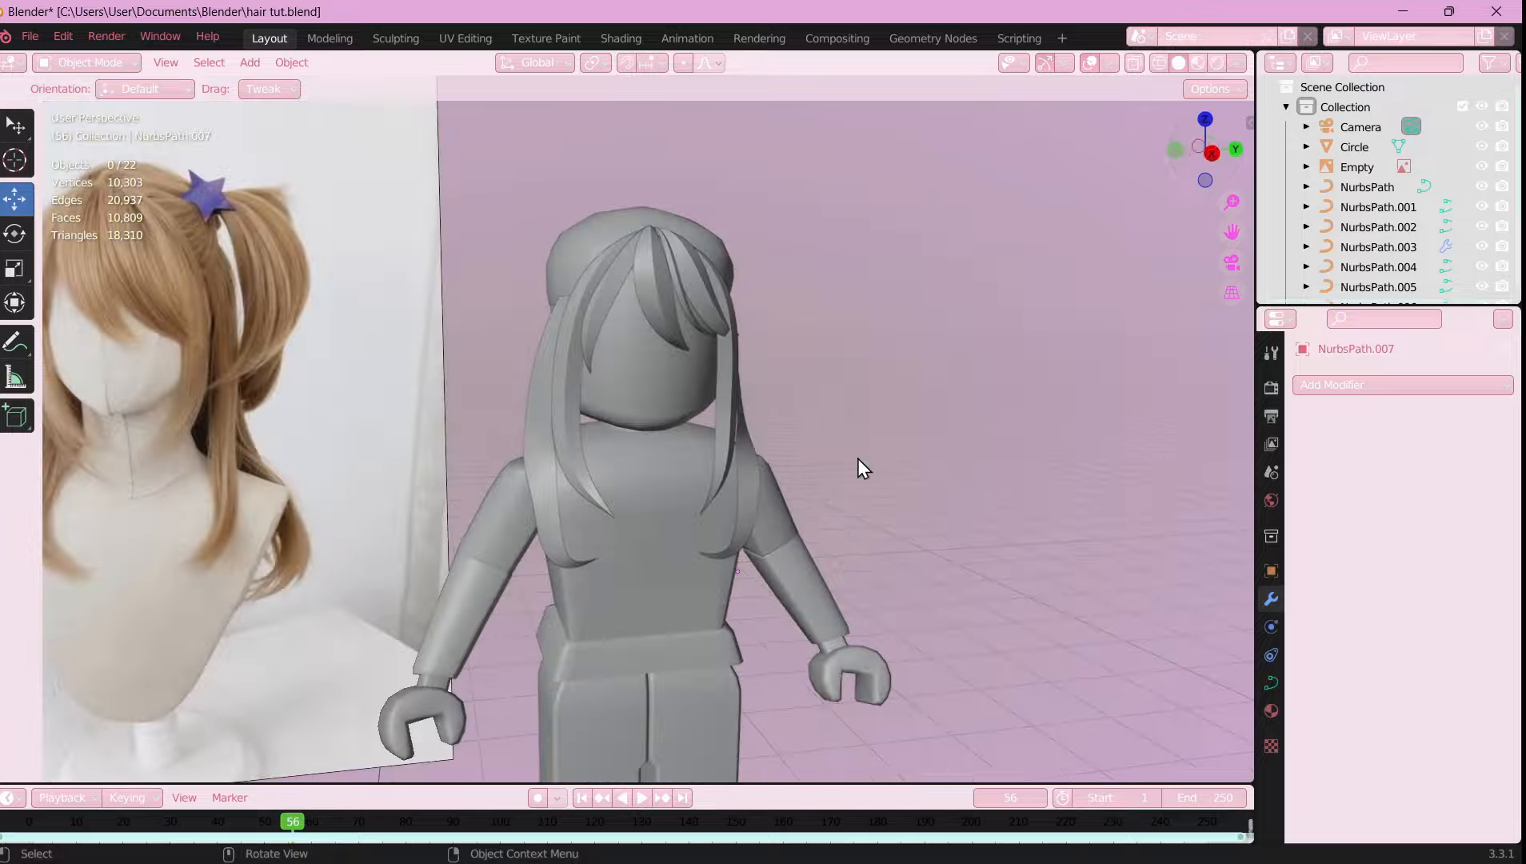
{"action": "scroll", "coordinate": [720, 416], "scroll_direction": "up", "scroll_amount": 3}
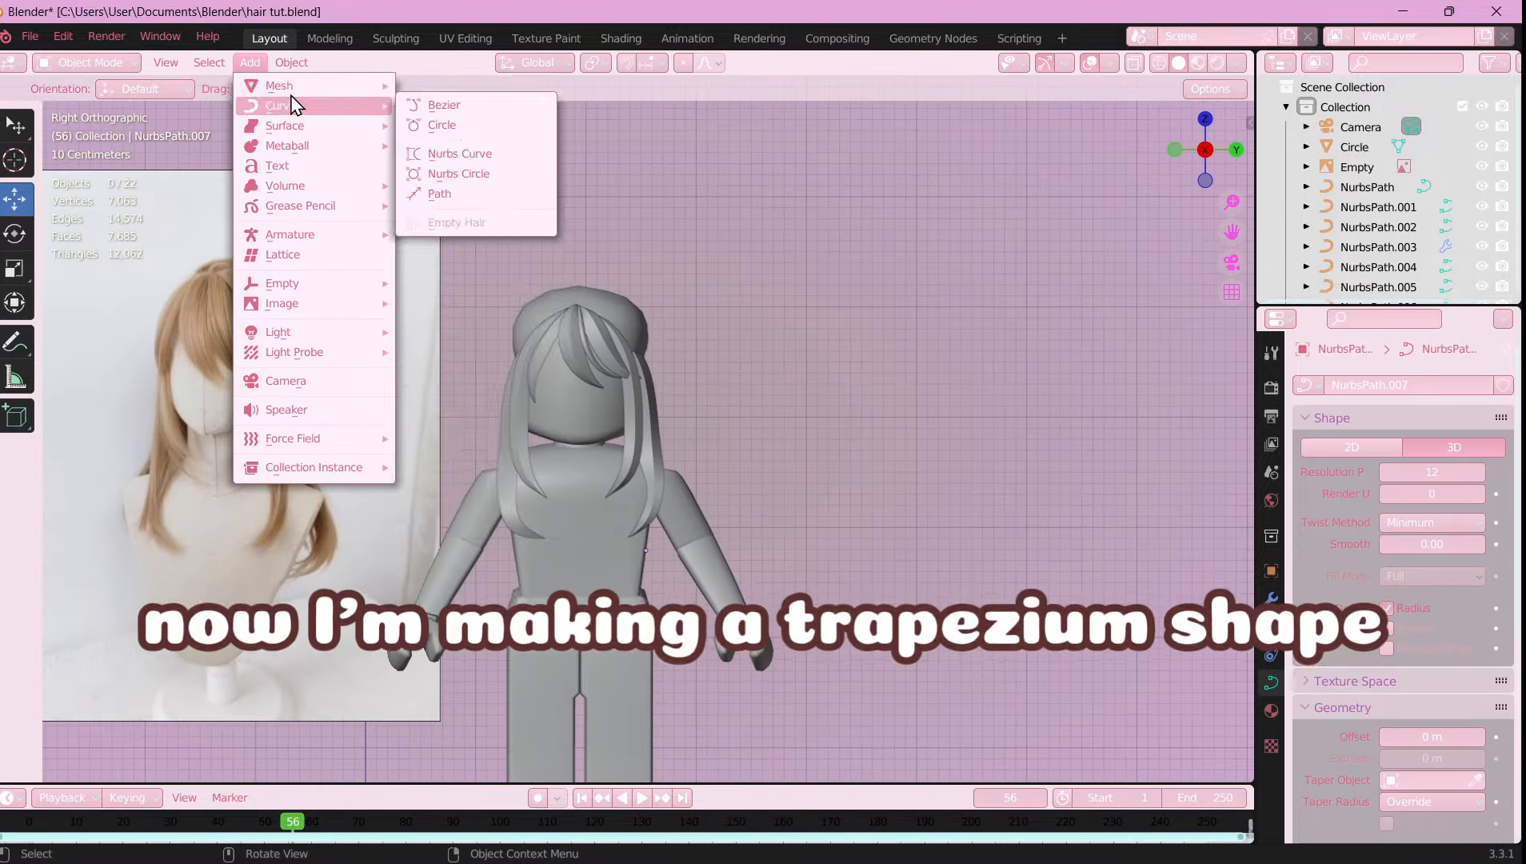
- Add a plane and, in top view, scale and move its edges to form a small trapezium
{"action": "left_click", "coordinate": [445, 102]}
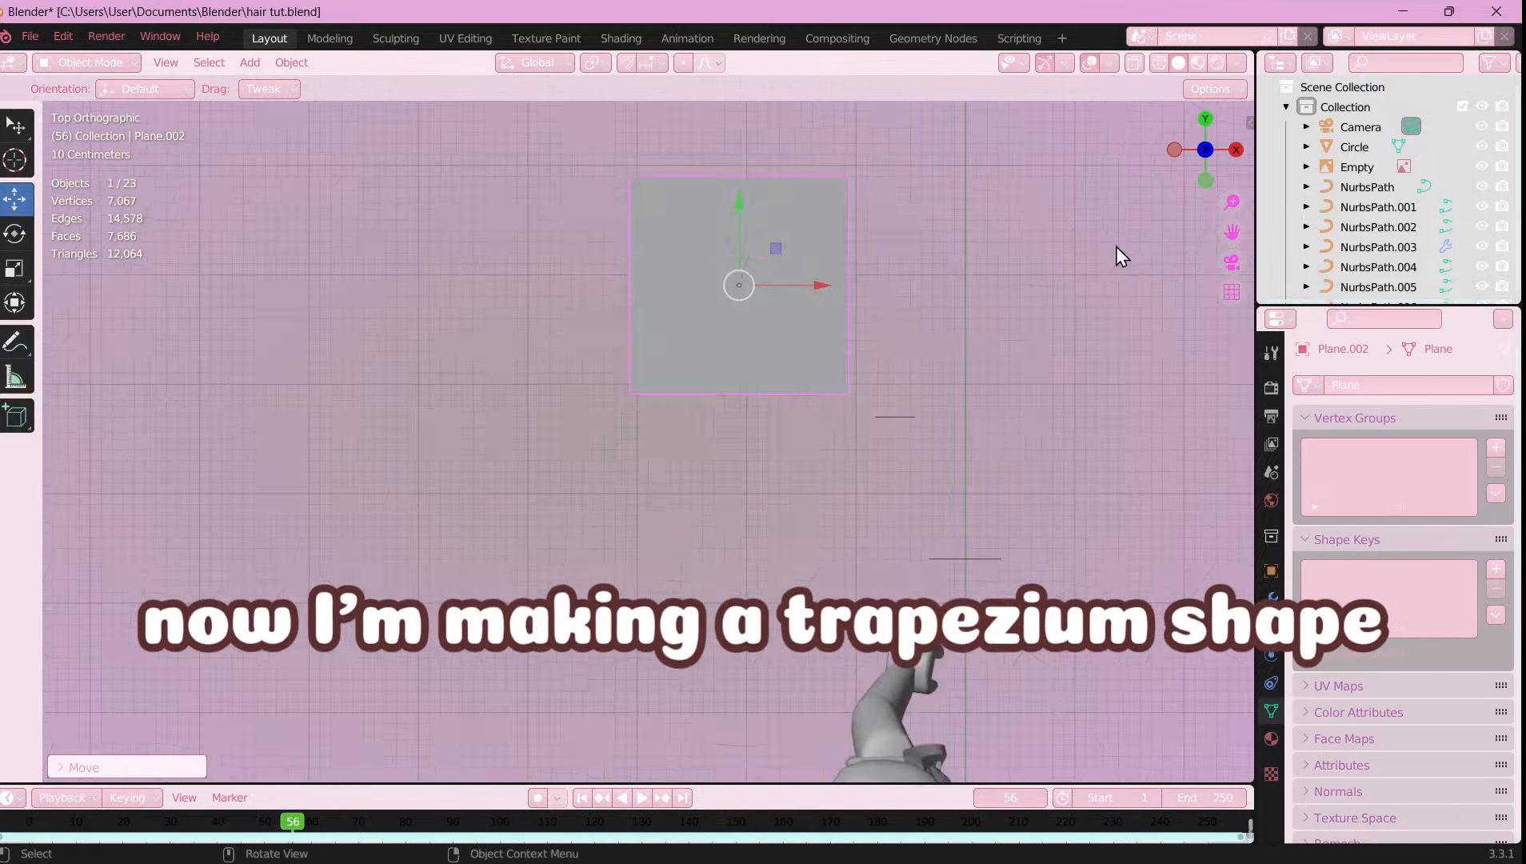
{"action": "key", "text": "Tab"}
{"action": "scroll", "coordinate": [1116, 247], "scroll_direction": "up", "scroll_amount": 2}
{"action": "middle_click_drag", "start_coordinate": [1040, 336], "coordinate": [925, 527], "text": "shift"}
{"action": "left_click_drag", "start_coordinate": [868, 584], "coordinate": [792, 232]}
{"action": "key", "text": "s"}
{"action": "left_click", "coordinate": [848, 436]}
{"action": "left_click_drag", "start_coordinate": [422, 253], "coordinate": [560, 600]}
{"action": "left_click_drag", "start_coordinate": [600, 418], "coordinate": [828, 419]}
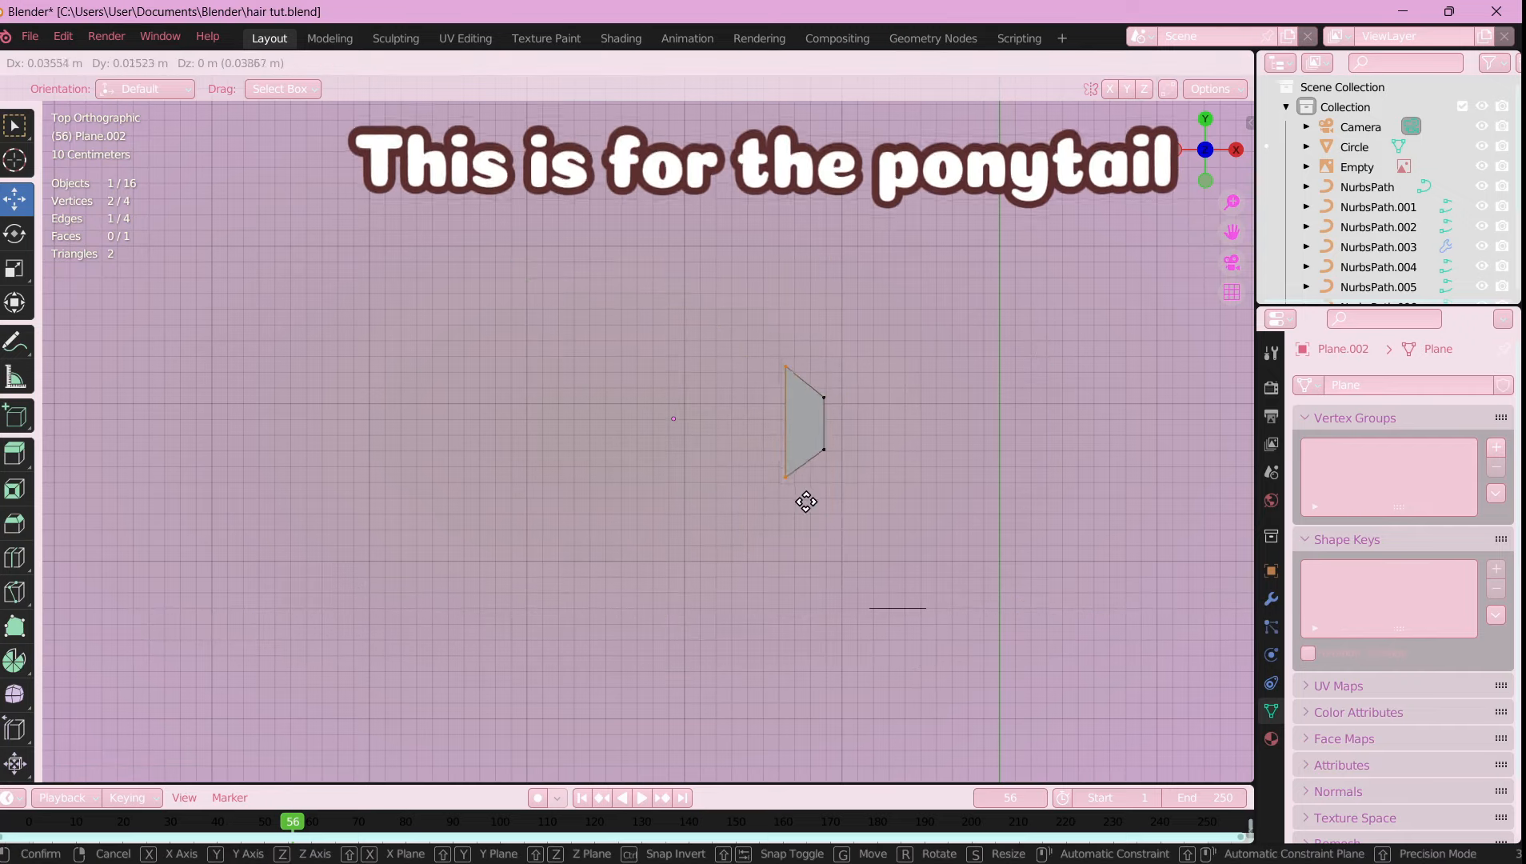
- Leave mesh editing, convert the trapezium plane to a curve, and deselect it
{"action": "key", "text": "Tab"}
{"action": "key", "text": "KP_3"}
{"action": "middle_click_drag", "start_coordinate": [542, 429], "coordinate": [538, 516]}
{"action": "left_click", "coordinate": [291, 62]}
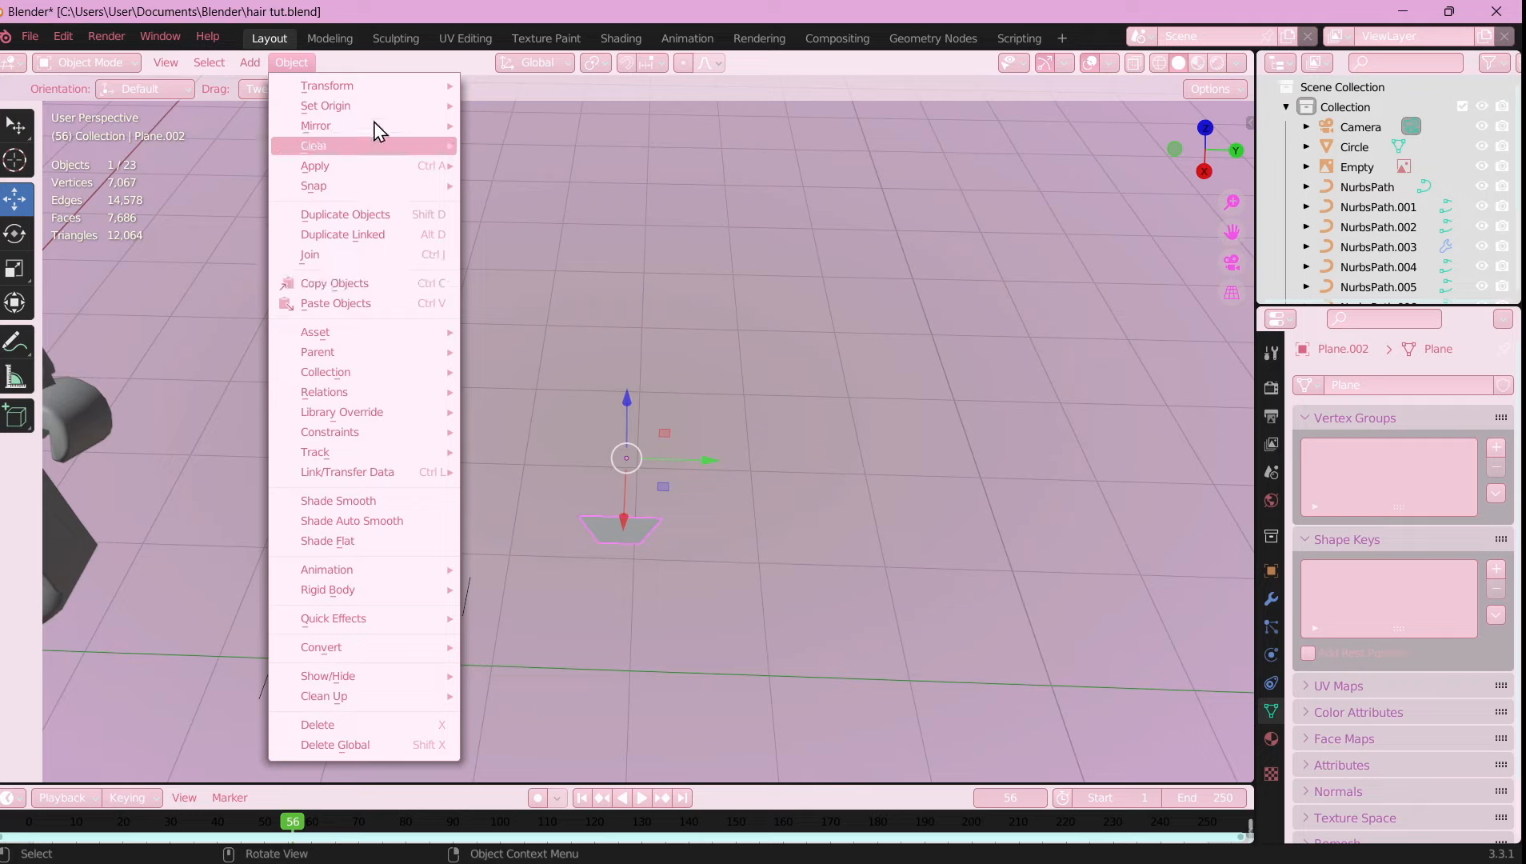
{"action": "left_click", "coordinate": [528, 646]}
{"action": "scroll", "coordinate": [654, 476], "scroll_direction": "down", "scroll_amount": 5}
{"action": "left_click", "coordinate": [653, 476]}
{"action": "scroll", "coordinate": [654, 476], "scroll_direction": "up", "scroll_amount": 2}
- Add a new path curve for the ponytail and move it near the trapezium
{"action": "left_click", "coordinate": [291, 62]}
{"action": "mouse_move", "coordinate": [250, 63]}
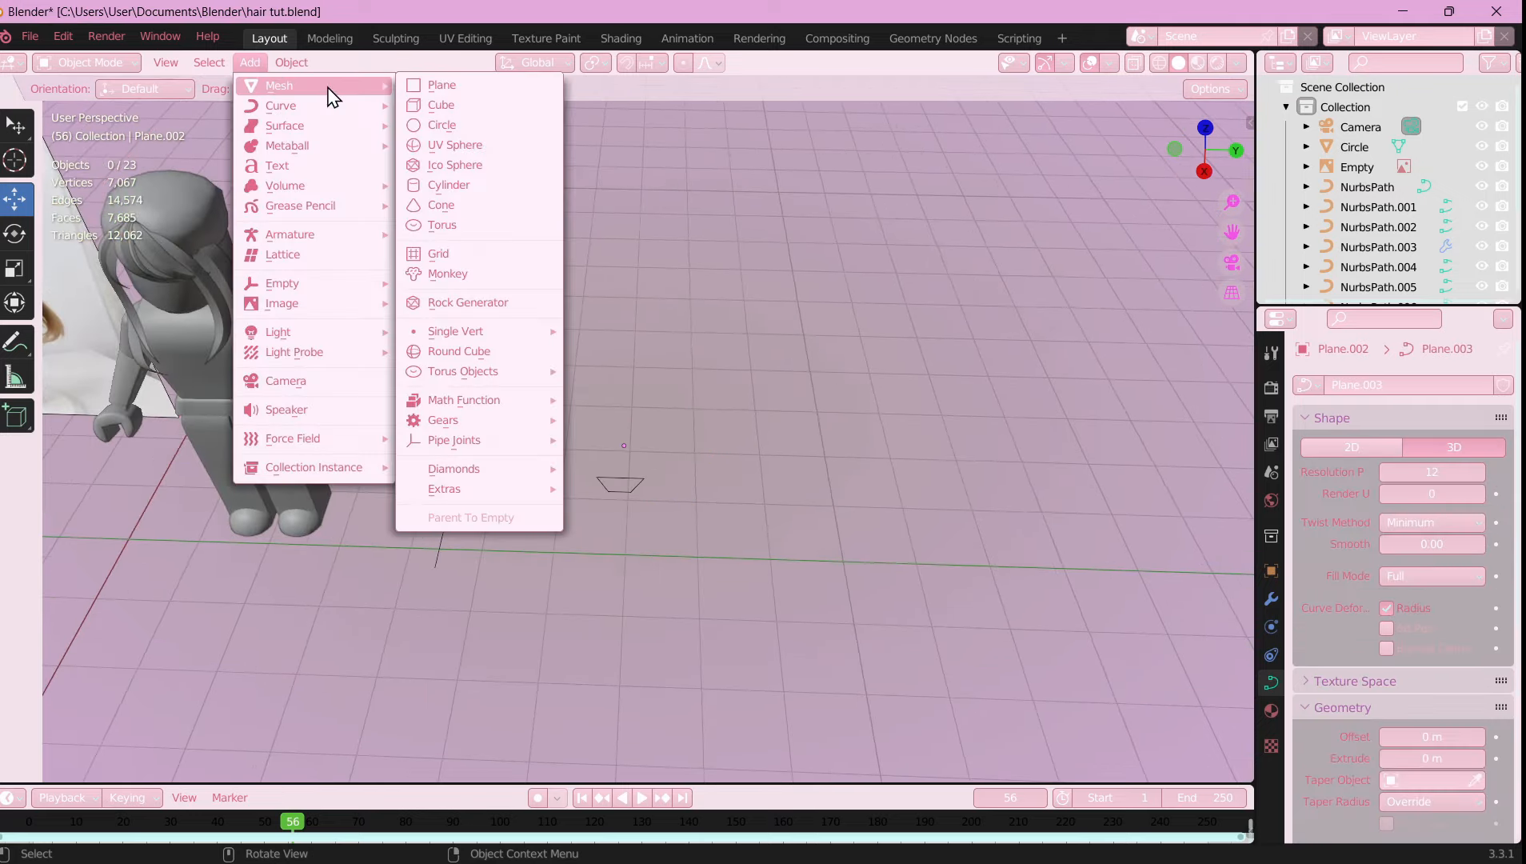
{"action": "left_click", "coordinate": [439, 193]}
{"action": "scroll", "coordinate": [668, 439], "scroll_direction": "down", "scroll_amount": 6}
{"action": "left_click_drag", "start_coordinate": [609, 520], "coordinate": [607, 544]}
{"action": "scroll", "coordinate": [640, 472], "scroll_direction": "up", "scroll_amount": 6}
{"action": "scroll", "coordinate": [1478, 790], "scroll_direction": "down", "scroll_amount": 4}
- Set the new path's bevel to Object using the trapezium as the profile, and raise the resulting bar
{"action": "left_click", "coordinate": [1401, 692]}
{"action": "left_click", "coordinate": [1475, 717]}
{"action": "left_click", "coordinate": [531, 470]}
{"action": "middle_click_drag", "start_coordinate": [571, 497], "coordinate": [692, 512]}
{"action": "right_click", "coordinate": [692, 513]}
{"action": "left_click", "coordinate": [691, 511]}
{"action": "left_click_drag", "start_coordinate": [747, 412], "coordinate": [748, 281]}
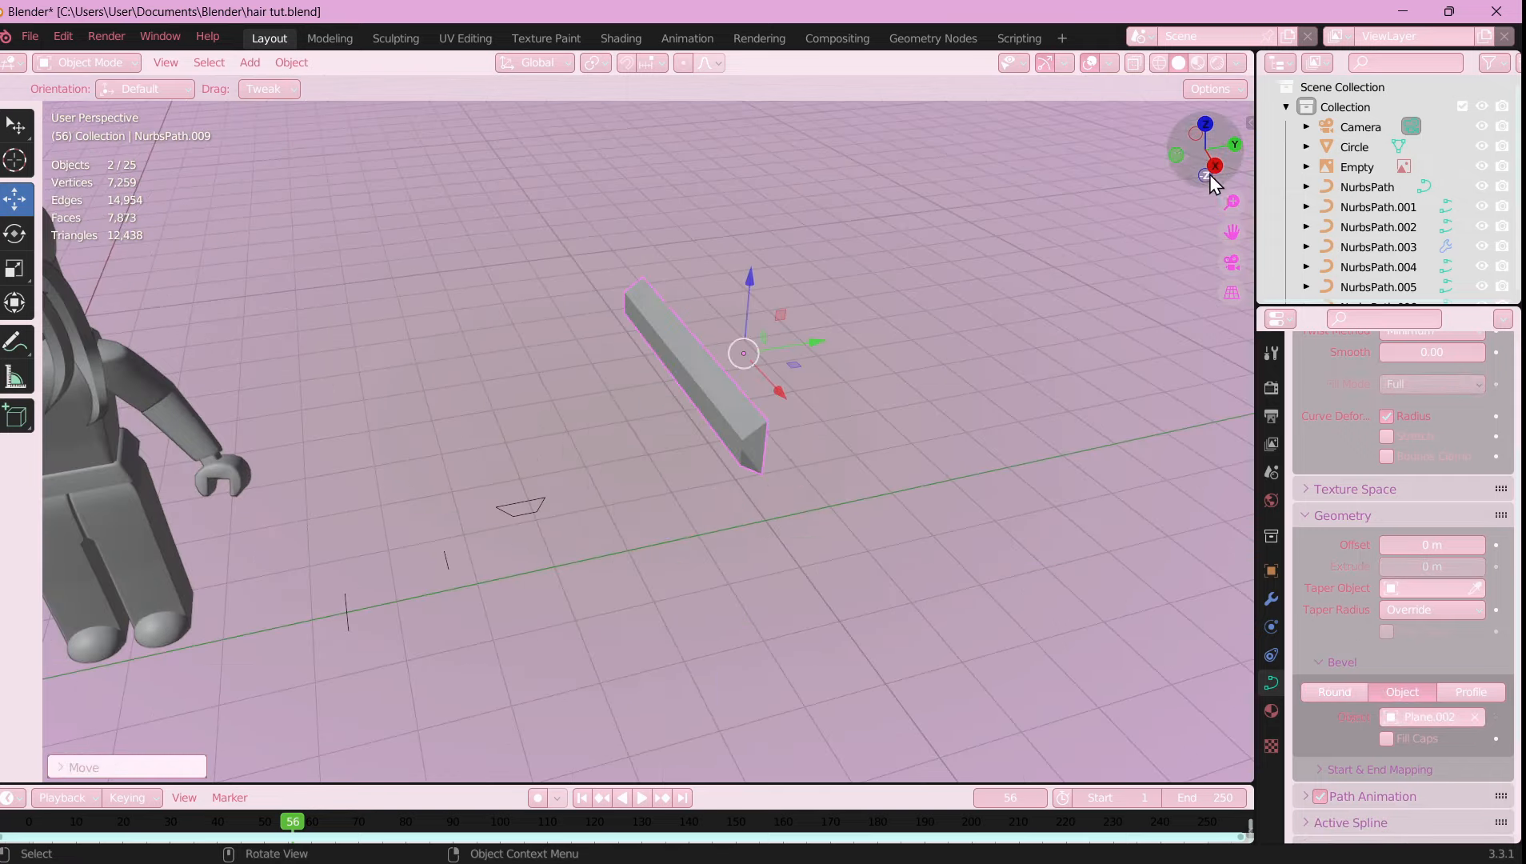
- Rotate the trapezium-profile ponytail bar by about 91° in top view so it runs along the Y axis
{"action": "left_click", "coordinate": [1209, 172]}
{"action": "left_click", "coordinate": [1206, 119]}
{"action": "scroll", "coordinate": [758, 413], "scroll_direction": "up", "scroll_amount": 6}
{"action": "middle_click_drag", "start_coordinate": [758, 720], "coordinate": [986, 364], "text": "shift"}
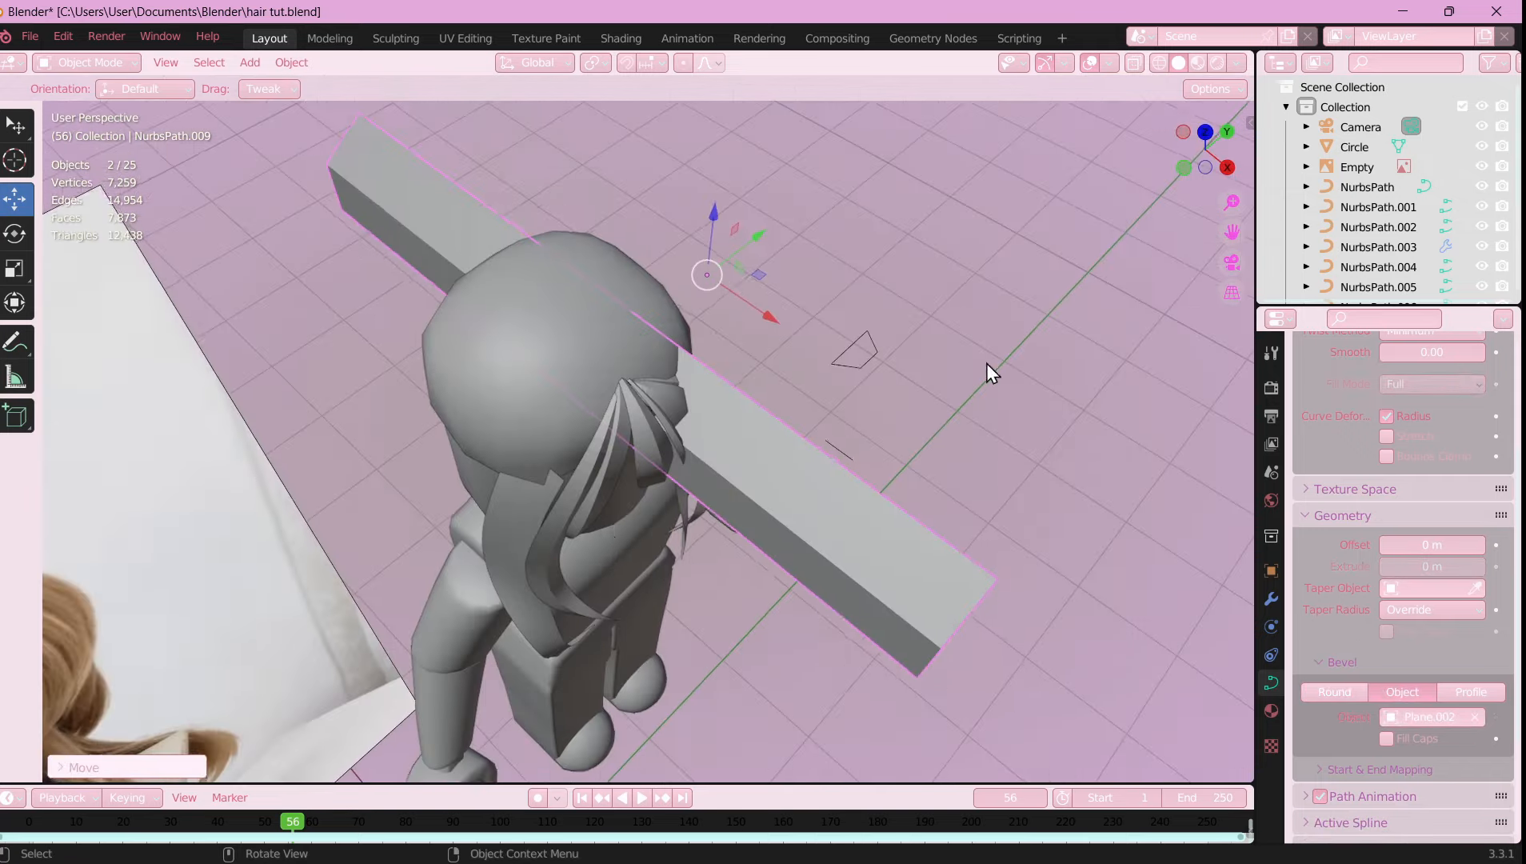
{"action": "left_click", "coordinate": [1206, 133]}
{"action": "middle_click_drag", "start_coordinate": [1018, 303], "coordinate": [847, 209], "text": "shift"}
{"action": "scroll", "coordinate": [847, 208], "scroll_direction": "down", "scroll_amount": 2}
{"action": "key", "text": "r"}
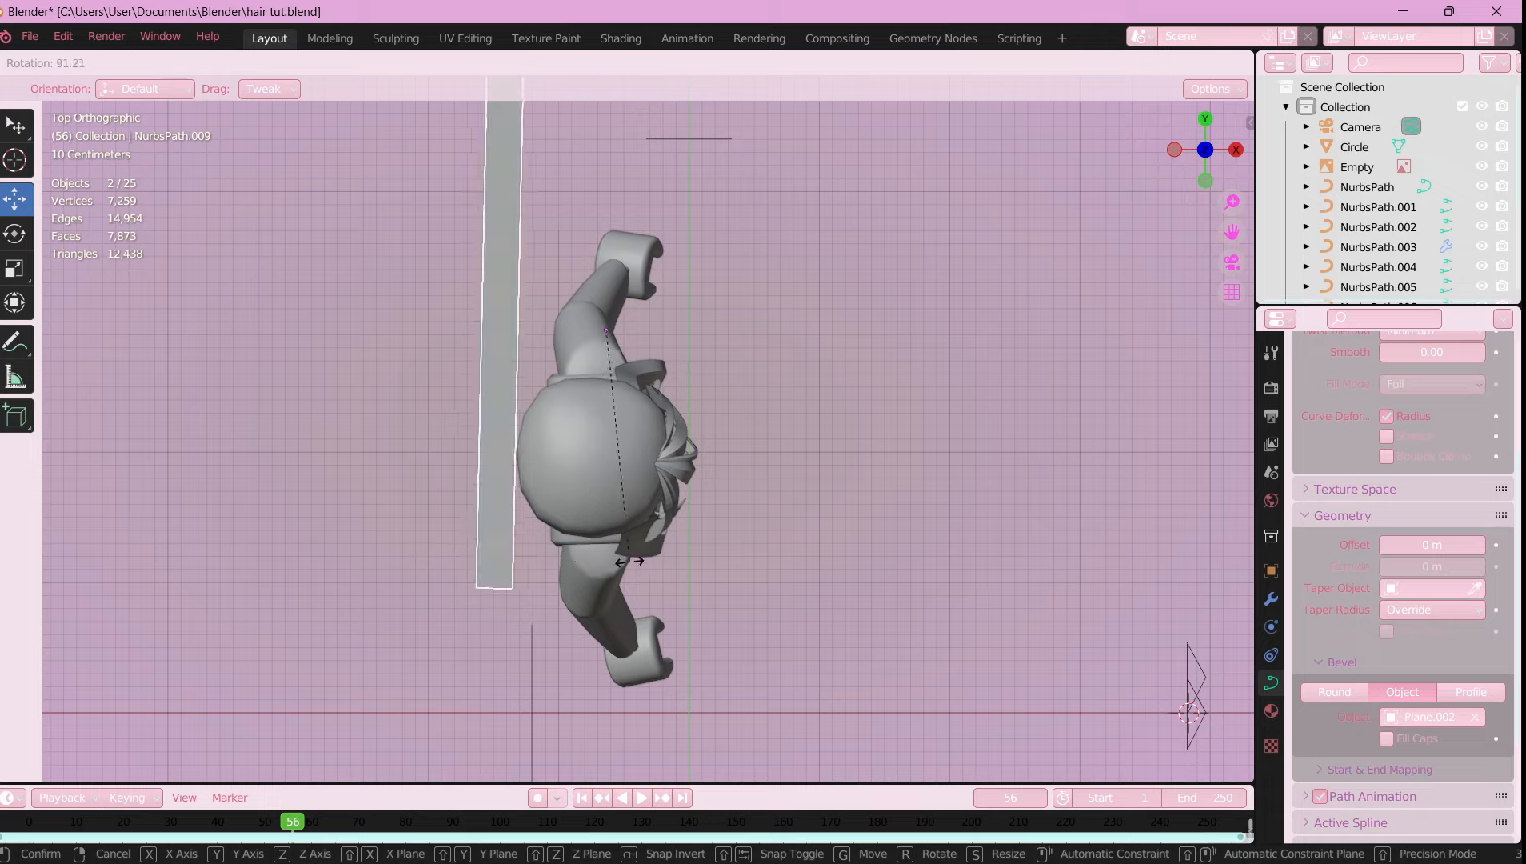
{"action": "left_click", "coordinate": [629, 561]}
- Move the ponytail bar in right view so that it extends sideways from the head at cap height
{"action": "key", "text": "KP_3"}
{"action": "middle_click_drag", "start_coordinate": [853, 372], "coordinate": [612, 444]}
{"action": "key", "text": "ctrl+KP_1"}
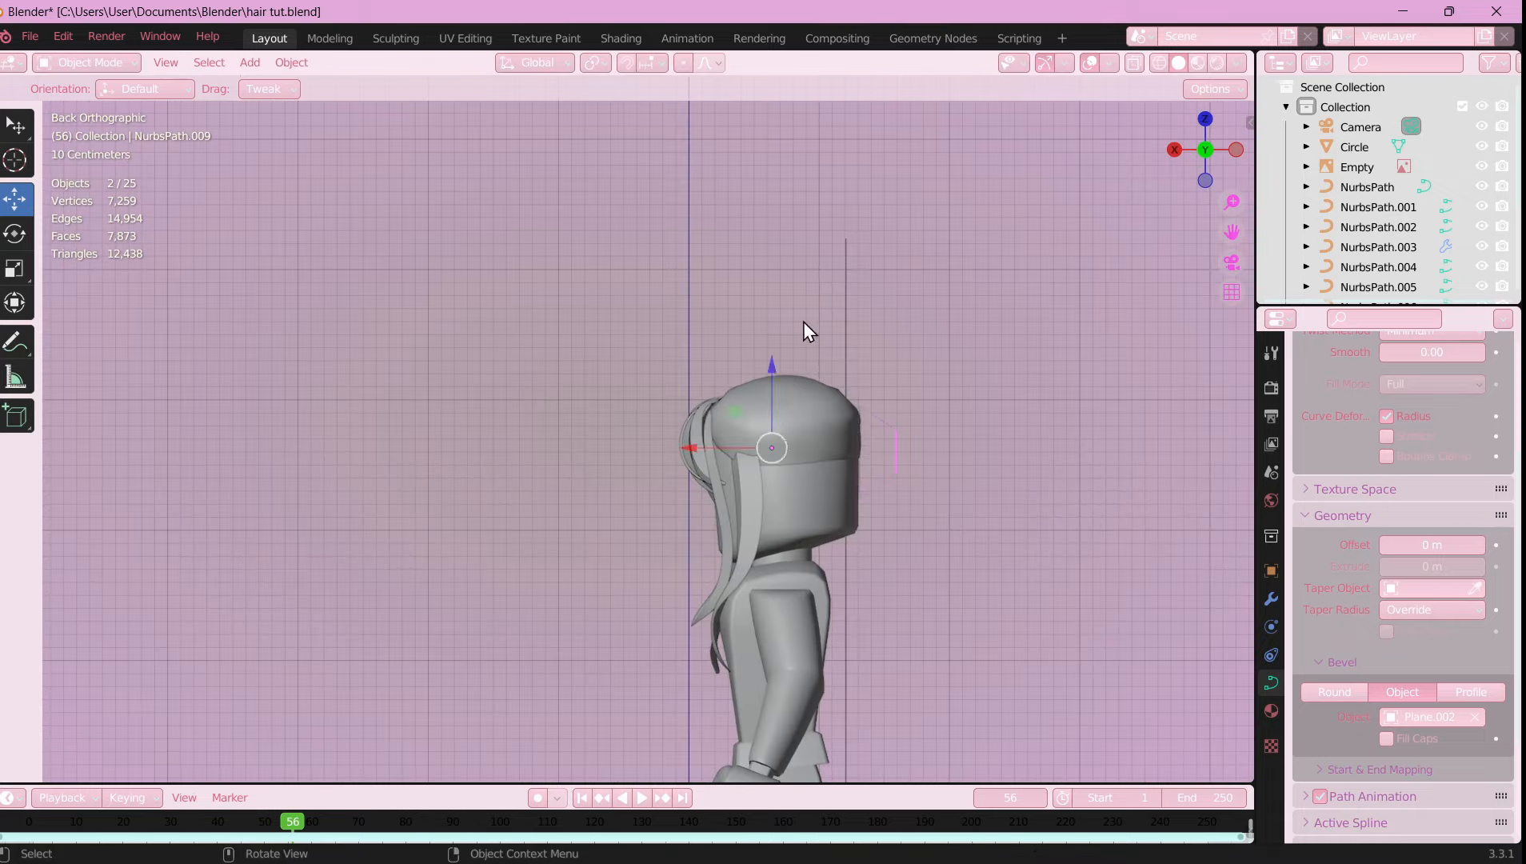
{"action": "left_click_drag", "start_coordinate": [879, 521], "coordinate": [878, 521]}
{"action": "key", "text": "KP_3"}
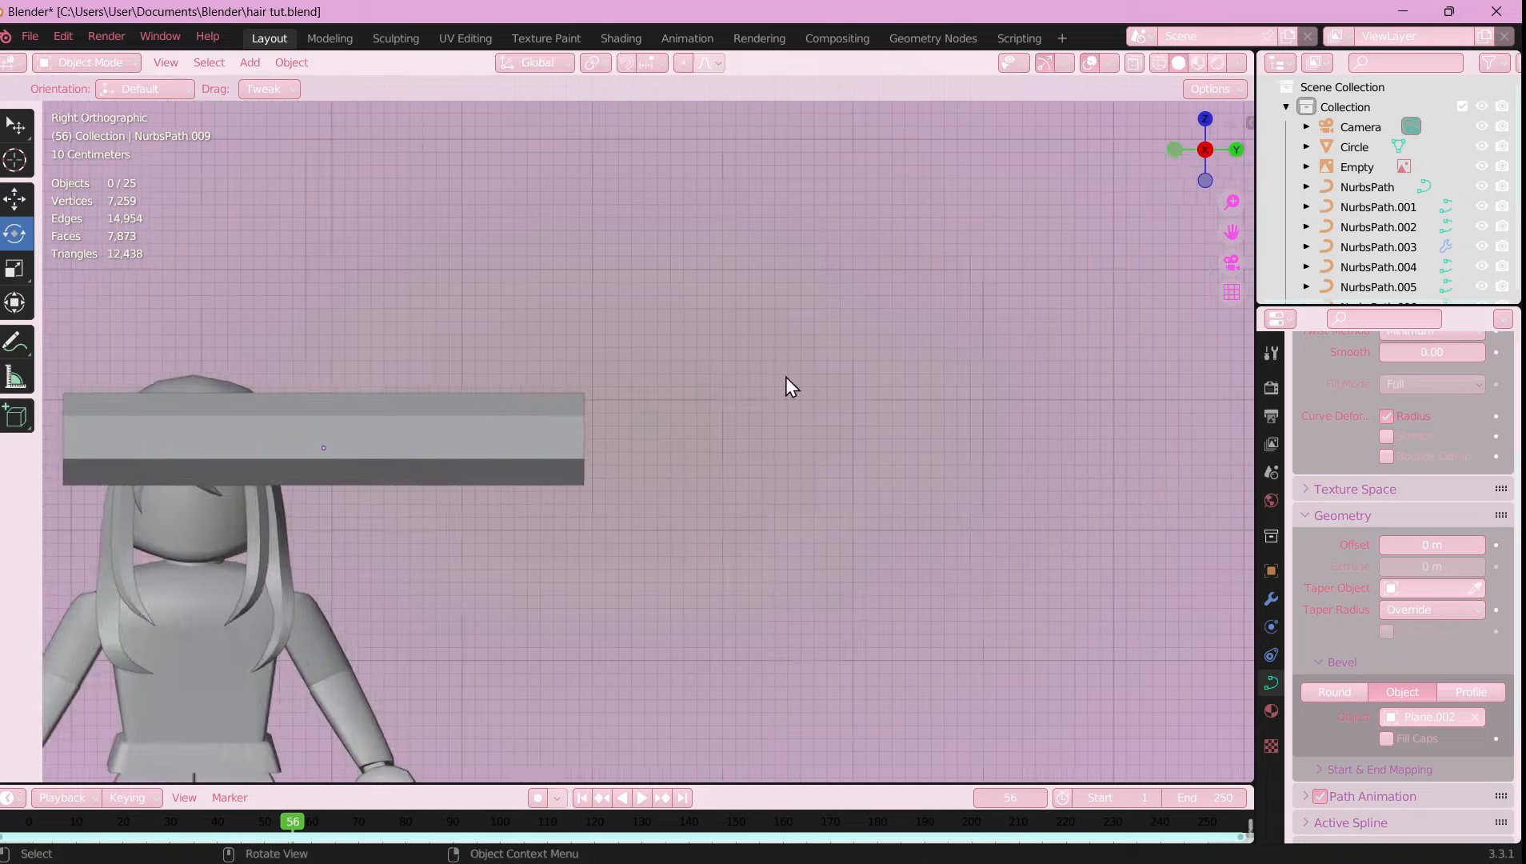
{"action": "middle_click_drag", "start_coordinate": [348, 443], "coordinate": [556, 473], "text": "shift"}
{"action": "key", "text": "Tab"}
{"action": "key", "text": "Tab"}
{"action": "key", "text": "g"}
{"action": "left_click", "coordinate": [774, 474]}
- Scale down the points of the trapezium profile curve in top view and leave its editing
{"action": "middle_click_drag", "start_coordinate": [1064, 412], "coordinate": [767, 399]}
{"action": "key", "text": "ctrl+KP_1"}
{"action": "middle_click_drag", "start_coordinate": [925, 571], "coordinate": [862, 301], "text": "shift"}
{"action": "middle_click_drag", "start_coordinate": [862, 301], "coordinate": [968, 360]}
{"action": "left_click", "coordinate": [729, 511]}
{"action": "key", "text": "Tab"}
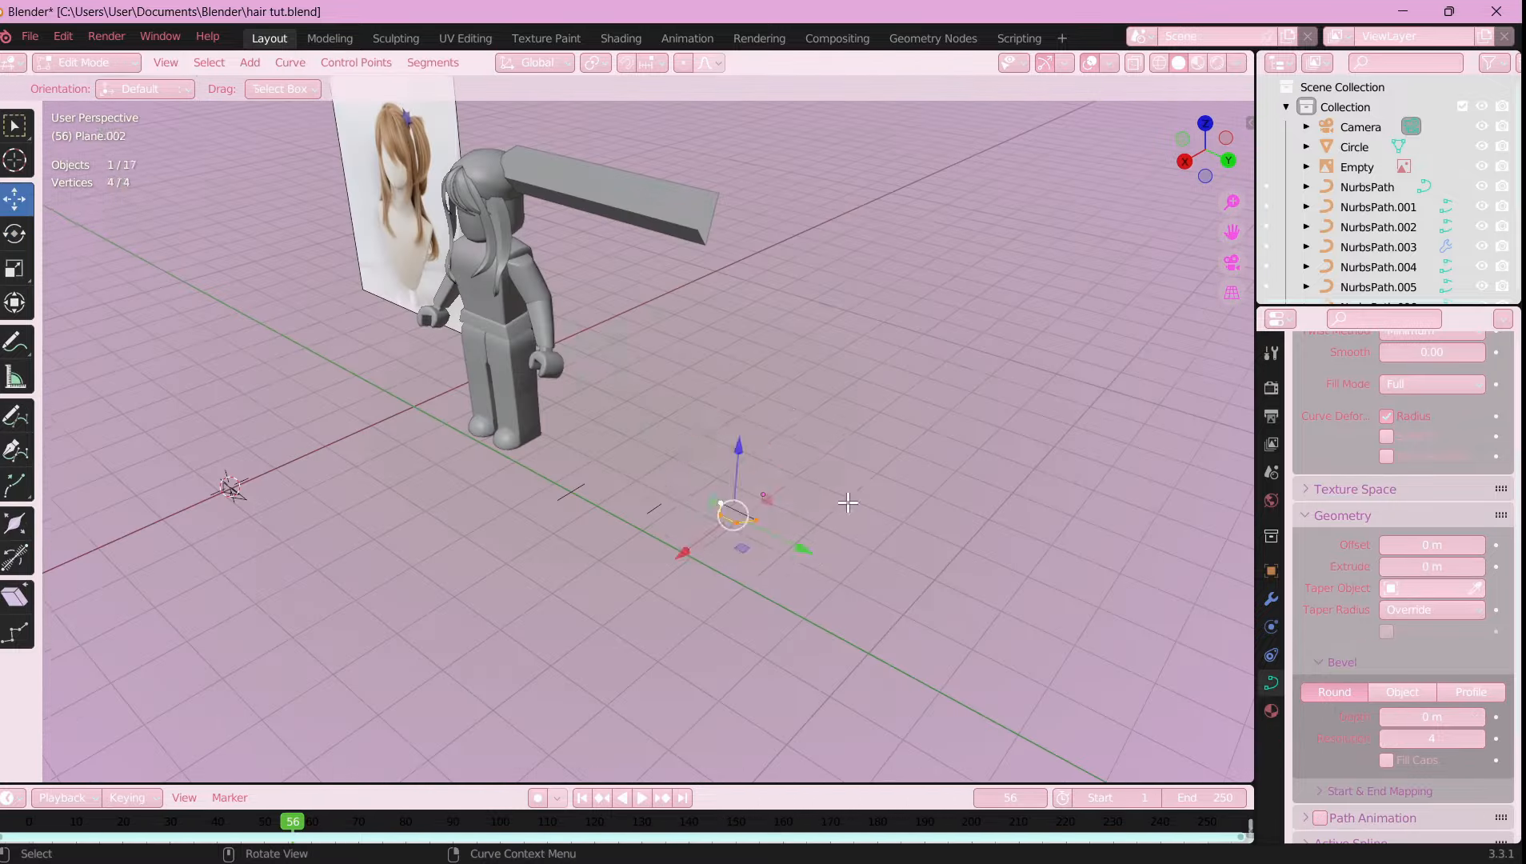
{"action": "middle_click_drag", "start_coordinate": [729, 400], "coordinate": [880, 544]}
{"action": "key", "text": "KP_7"}
{"action": "scroll", "coordinate": [776, 297], "scroll_direction": "up", "scroll_amount": 4}
{"action": "key", "text": "s"}
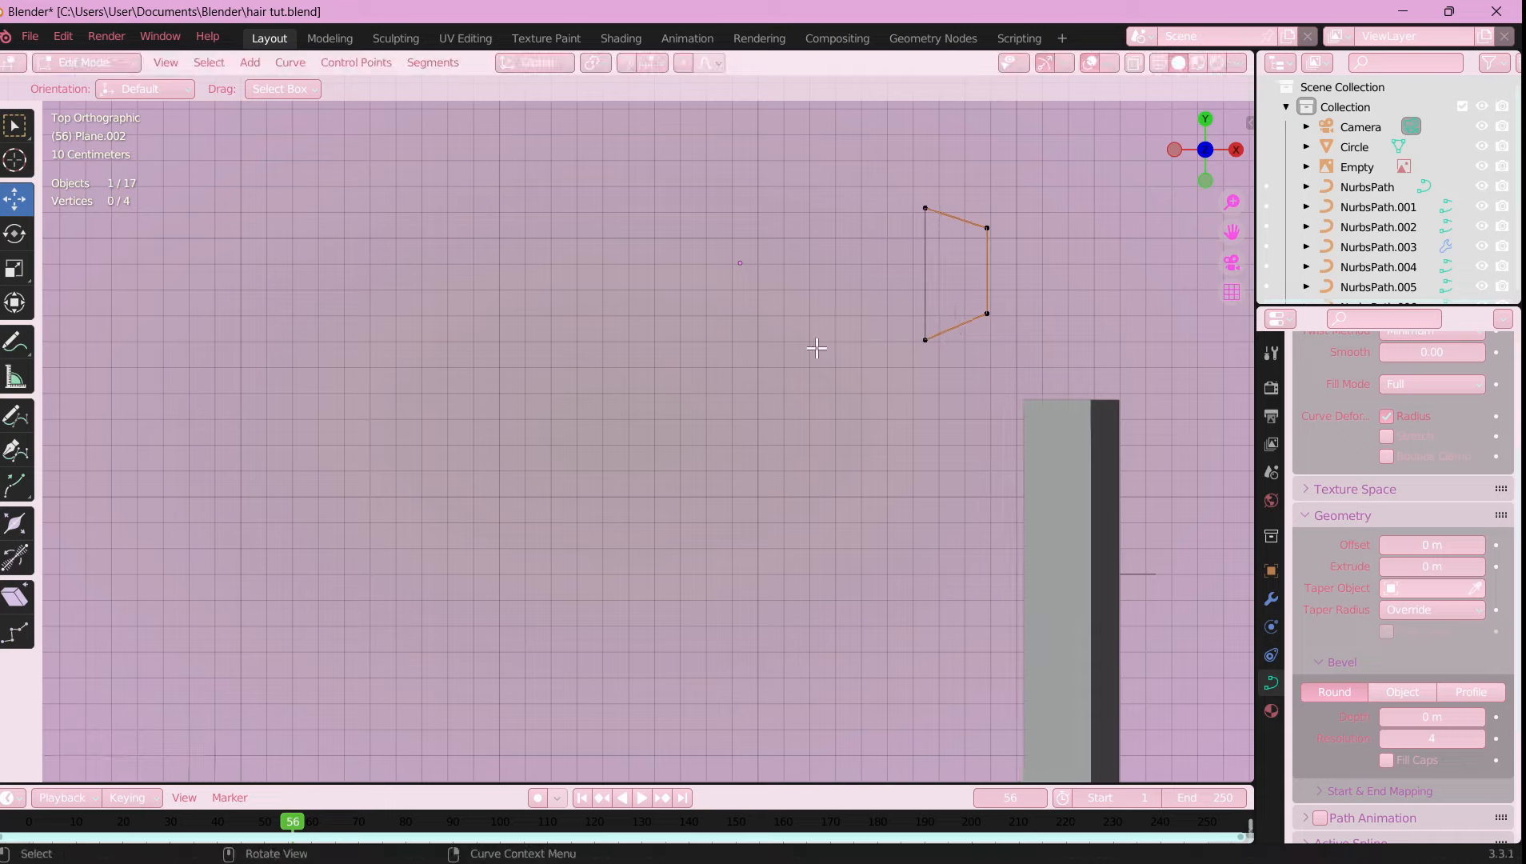
{"action": "key", "text": "Tab"}
{"action": "scroll", "coordinate": [817, 348], "scroll_direction": "down", "scroll_amount": 4}
{"action": "middle_click_drag", "start_coordinate": [780, 424], "coordinate": [788, 472]}
- Open the ponytail path for editing in right view and adjust the curve radius at its head end
{"action": "left_click", "coordinate": [880, 320]}
{"action": "left_click", "coordinate": [1204, 159]}
{"action": "key", "text": "Tab"}
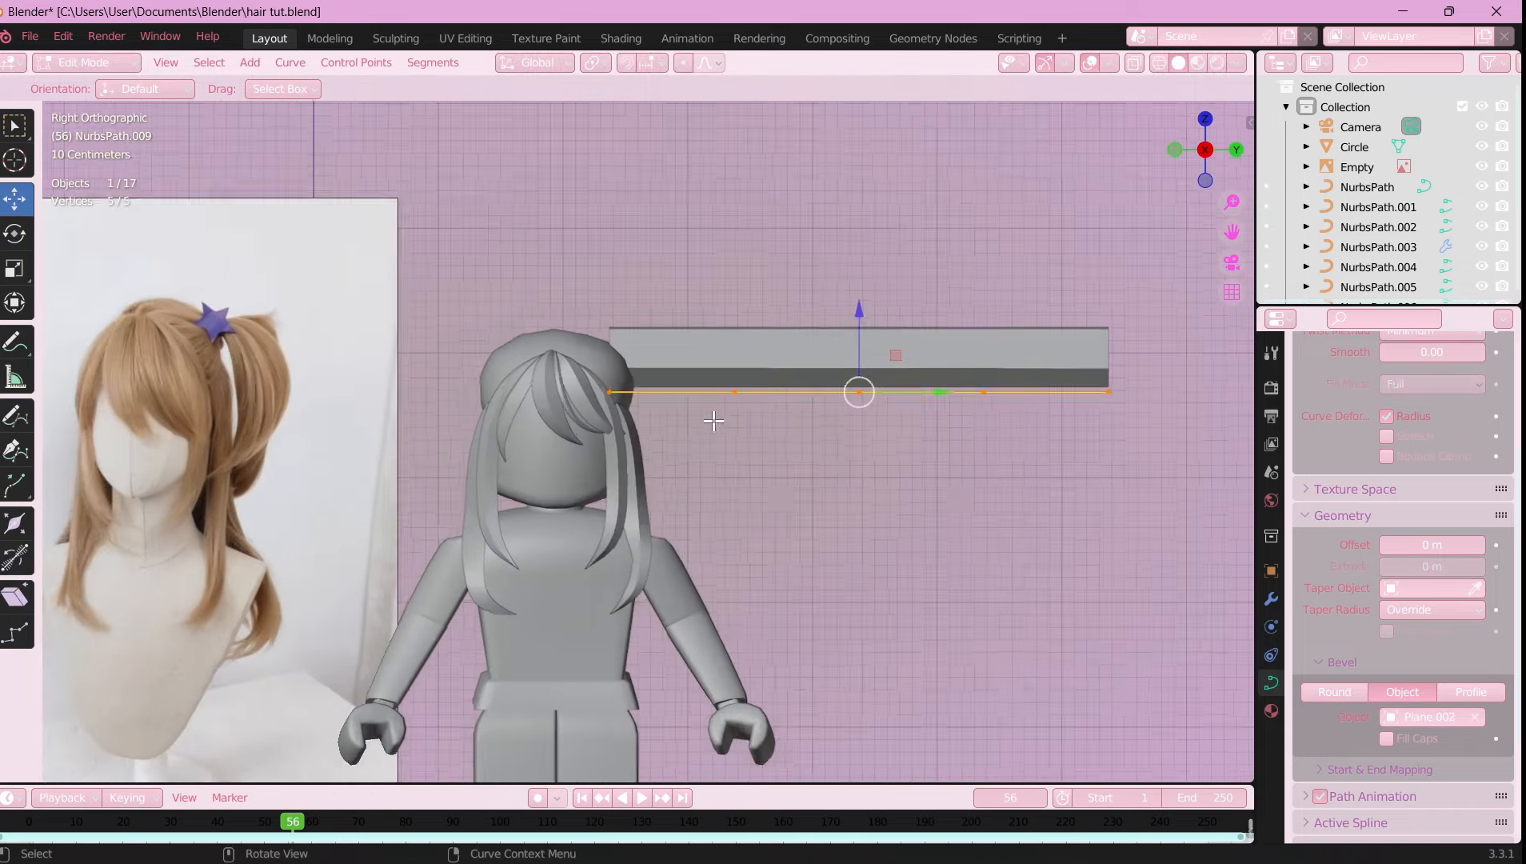
{"action": "scroll", "coordinate": [714, 421], "scroll_direction": "up", "scroll_amount": 1}
{"action": "left_click", "coordinate": [610, 392]}
{"action": "key", "text": "alt+s"}
- Move the path's outer control points inward and down to bend the ponytail bar into a hook beside the head
{"action": "left_click", "coordinate": [1206, 384]}
{"action": "key", "text": "g"}
{"action": "left_click", "coordinate": [698, 498]}
{"action": "left_click", "coordinate": [1057, 384]}
{"action": "key", "text": "g"}
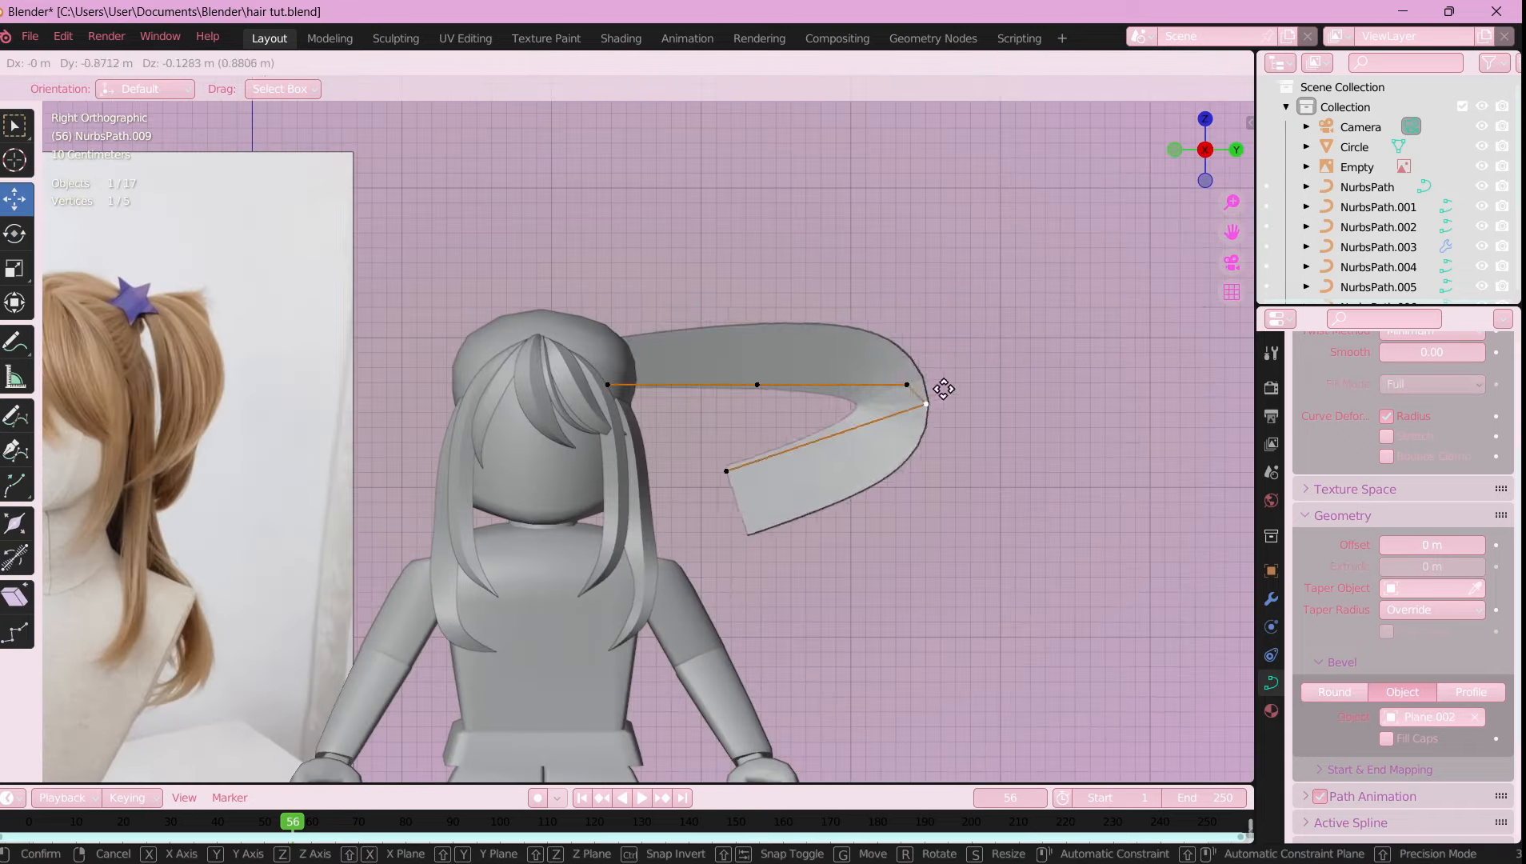
{"action": "left_click", "coordinate": [812, 420]}
{"action": "left_click", "coordinate": [725, 470]}
{"action": "left_click_drag", "start_coordinate": [805, 470], "coordinate": [743, 470]}
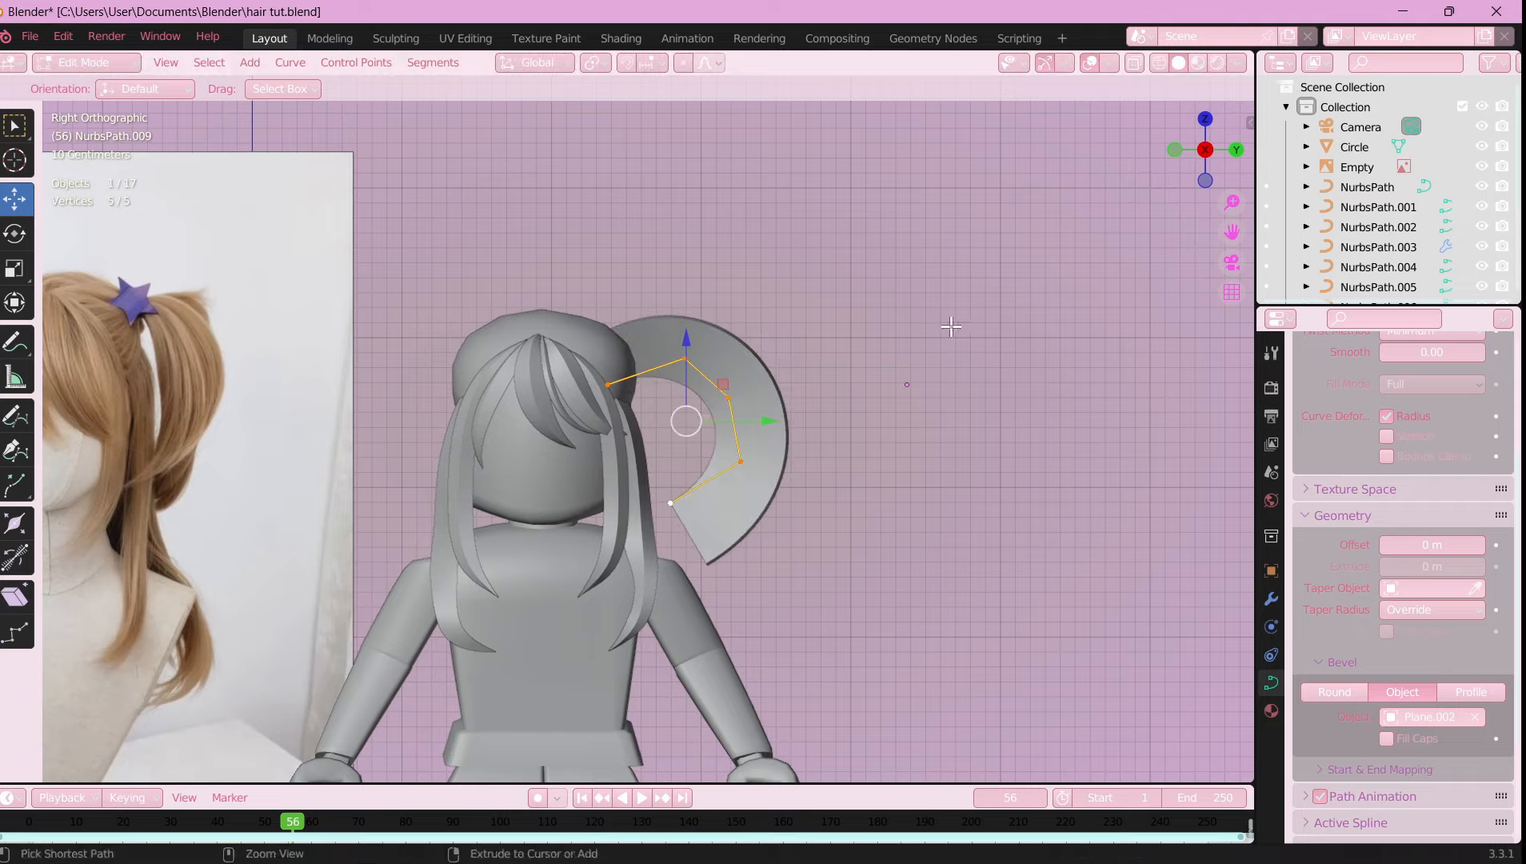
- Position the whole ponytail curve against the head and check its angle in top view
{"action": "left_click", "coordinate": [664, 406]}
{"action": "middle_click_drag", "start_coordinate": [664, 407], "coordinate": [584, 518]}
{"action": "left_click", "coordinate": [524, 405]}
{"action": "left_click_drag", "start_coordinate": [482, 457], "coordinate": [482, 456]}
{"action": "middle_click_drag", "start_coordinate": [482, 457], "coordinate": [381, 369]}
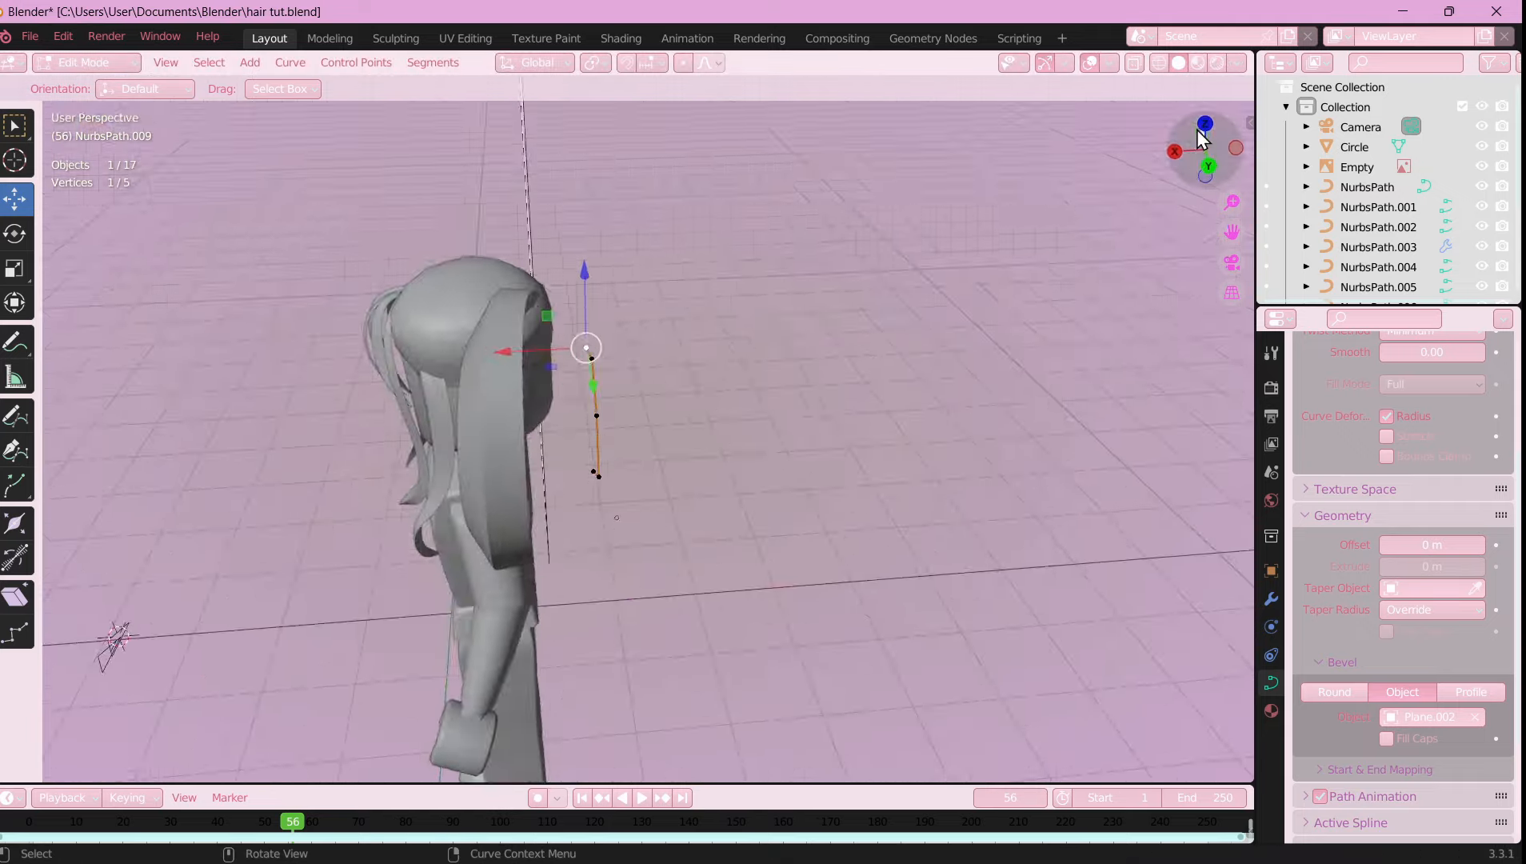
{"action": "left_click", "coordinate": [1204, 128]}
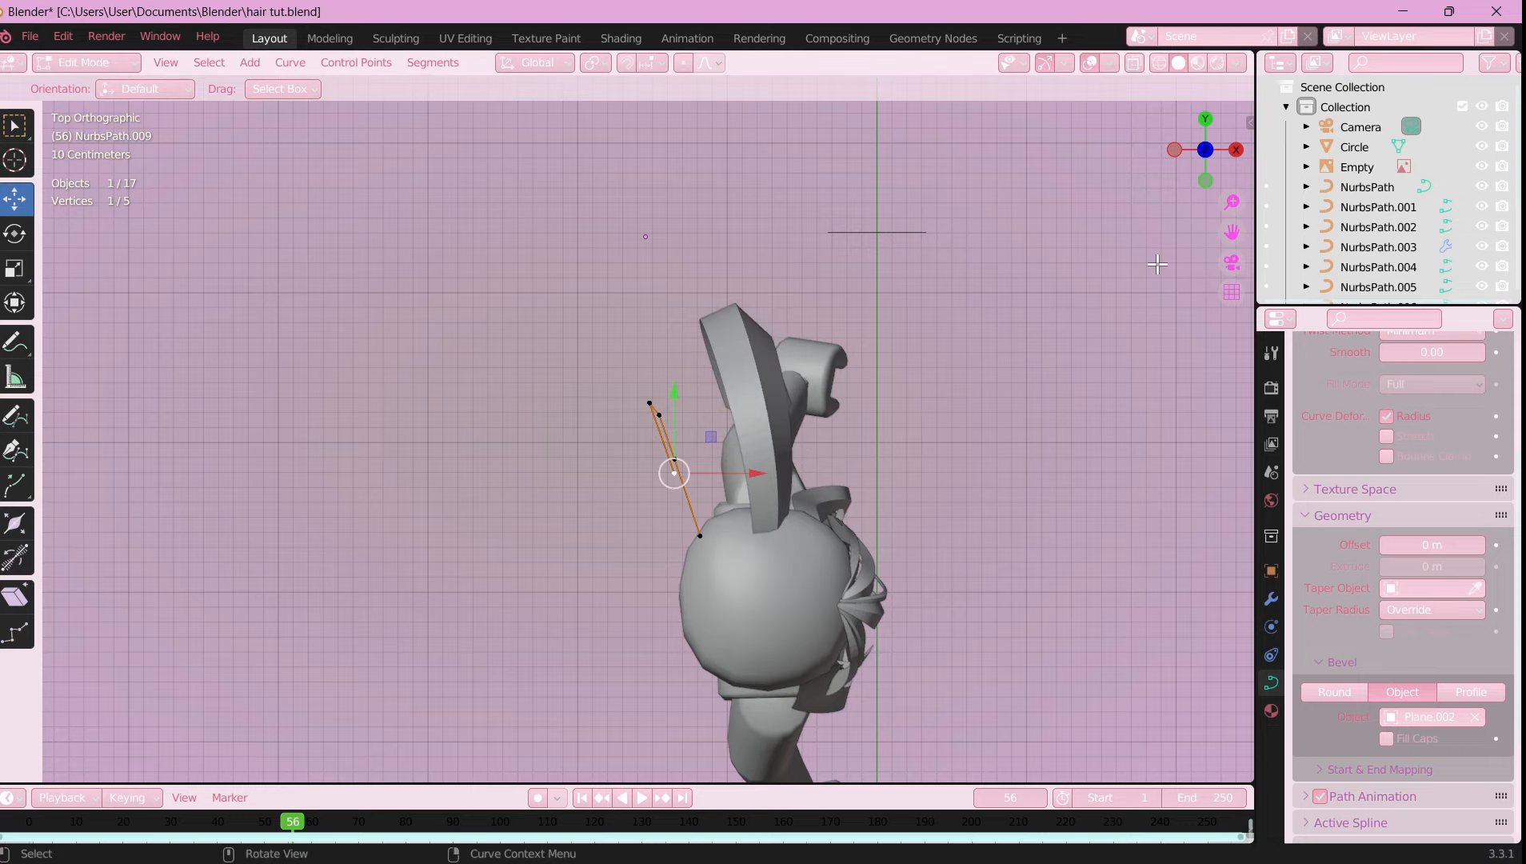
{"action": "key", "text": "a"}
{"action": "middle_click_drag", "start_coordinate": [1158, 264], "coordinate": [940, 357], "text": "alt"}
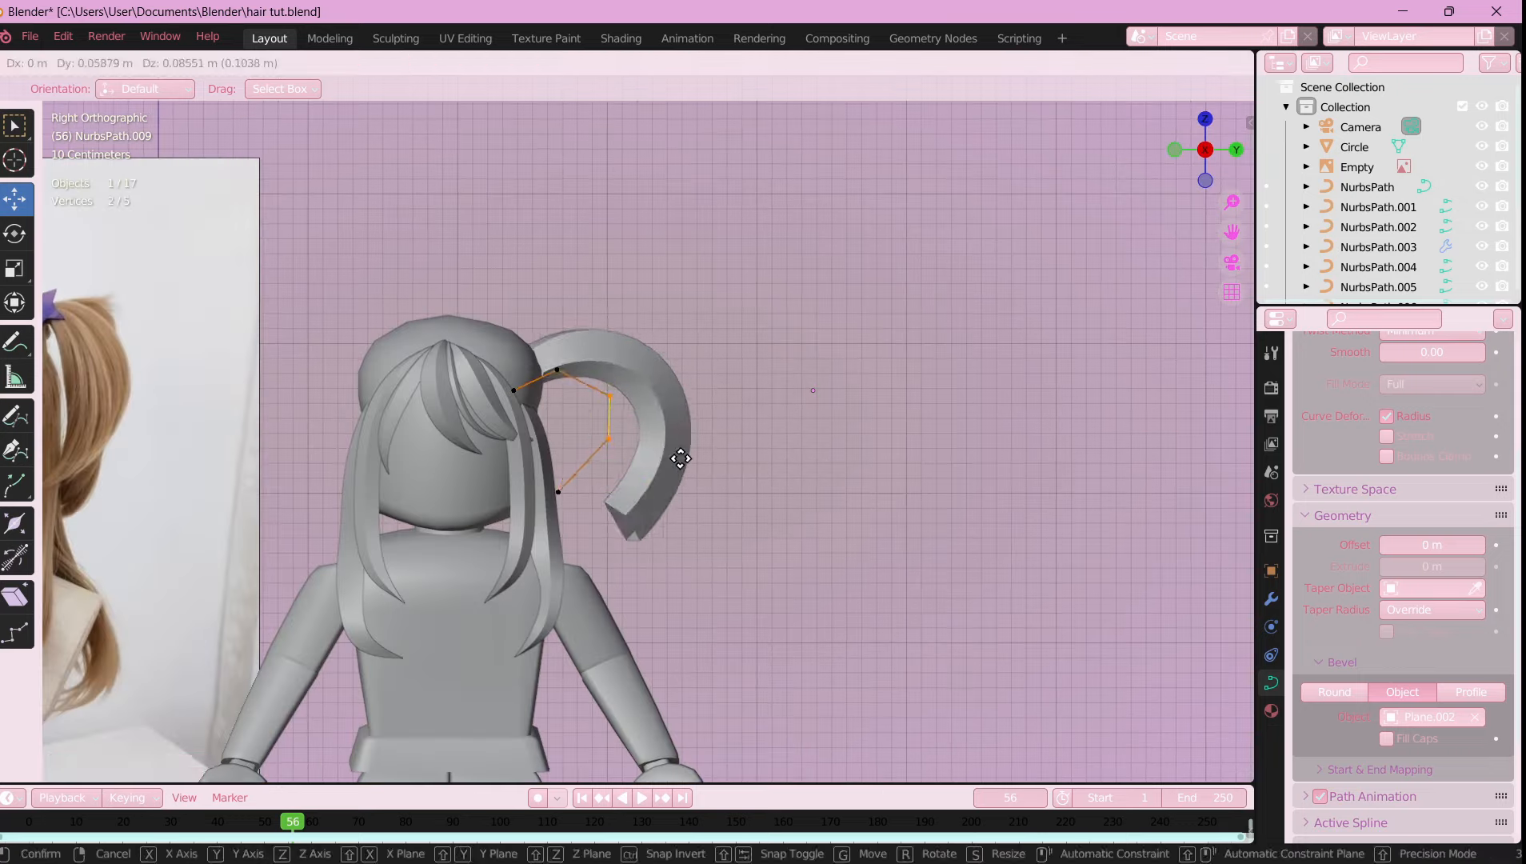
- Move the ponytail curve's control points in right view to form a longer, rounder arc beside the head
{"action": "scroll", "coordinate": [480, 382], "scroll_direction": "up", "scroll_amount": 3}
{"action": "key", "text": "g"}
{"action": "left_click", "coordinate": [752, 412]}
{"action": "left_click", "coordinate": [613, 360]}
{"action": "key", "text": "g"}
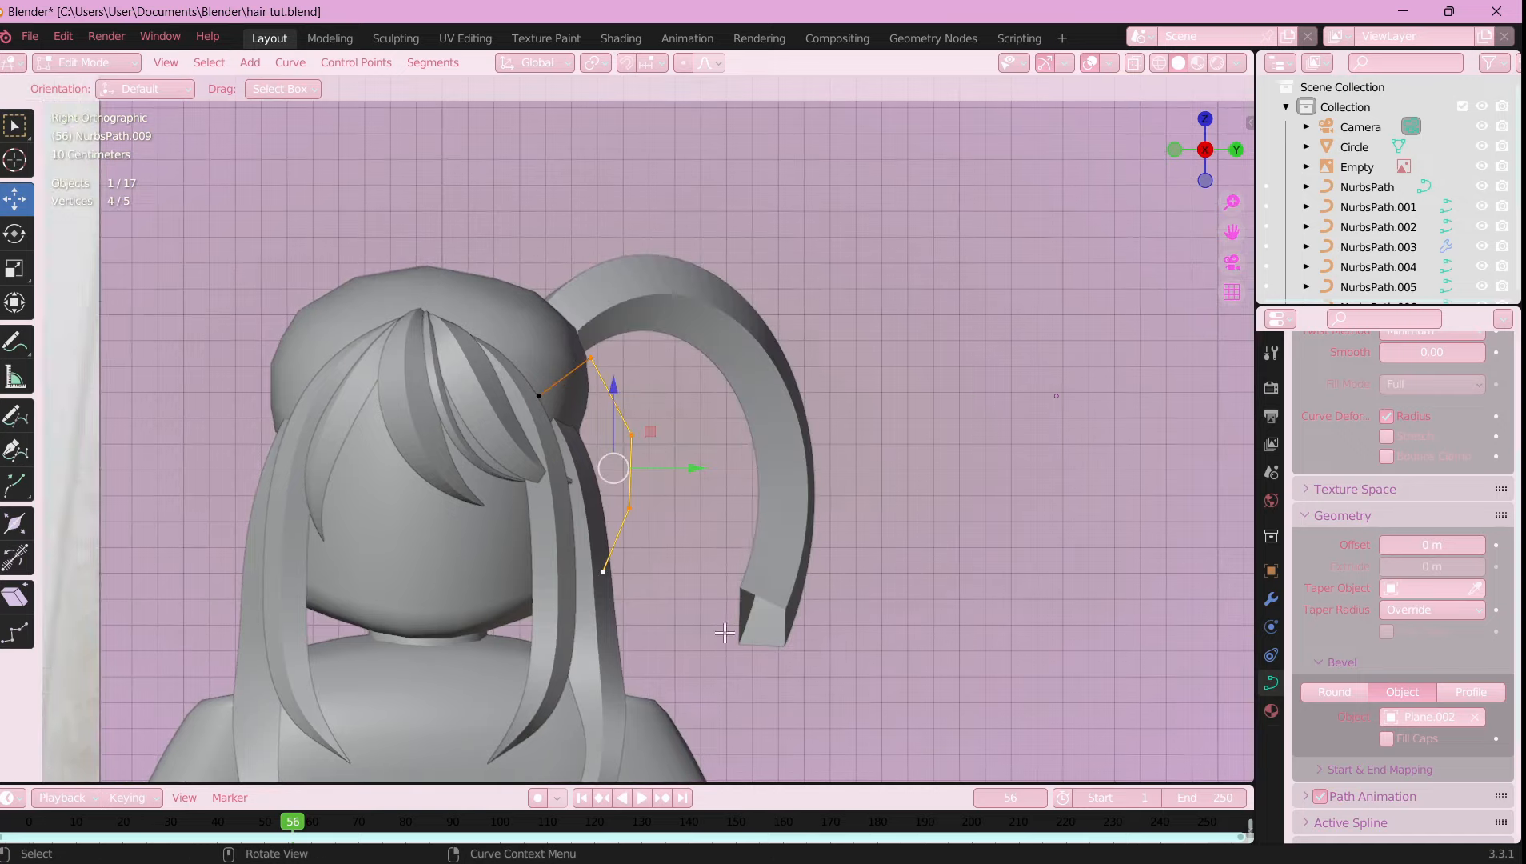
{"action": "left_click", "coordinate": [824, 470]}
{"action": "middle_click_drag", "start_coordinate": [824, 470], "coordinate": [704, 375]}
{"action": "left_click", "coordinate": [619, 309]}
{"action": "left_click", "coordinate": [1187, 158]}
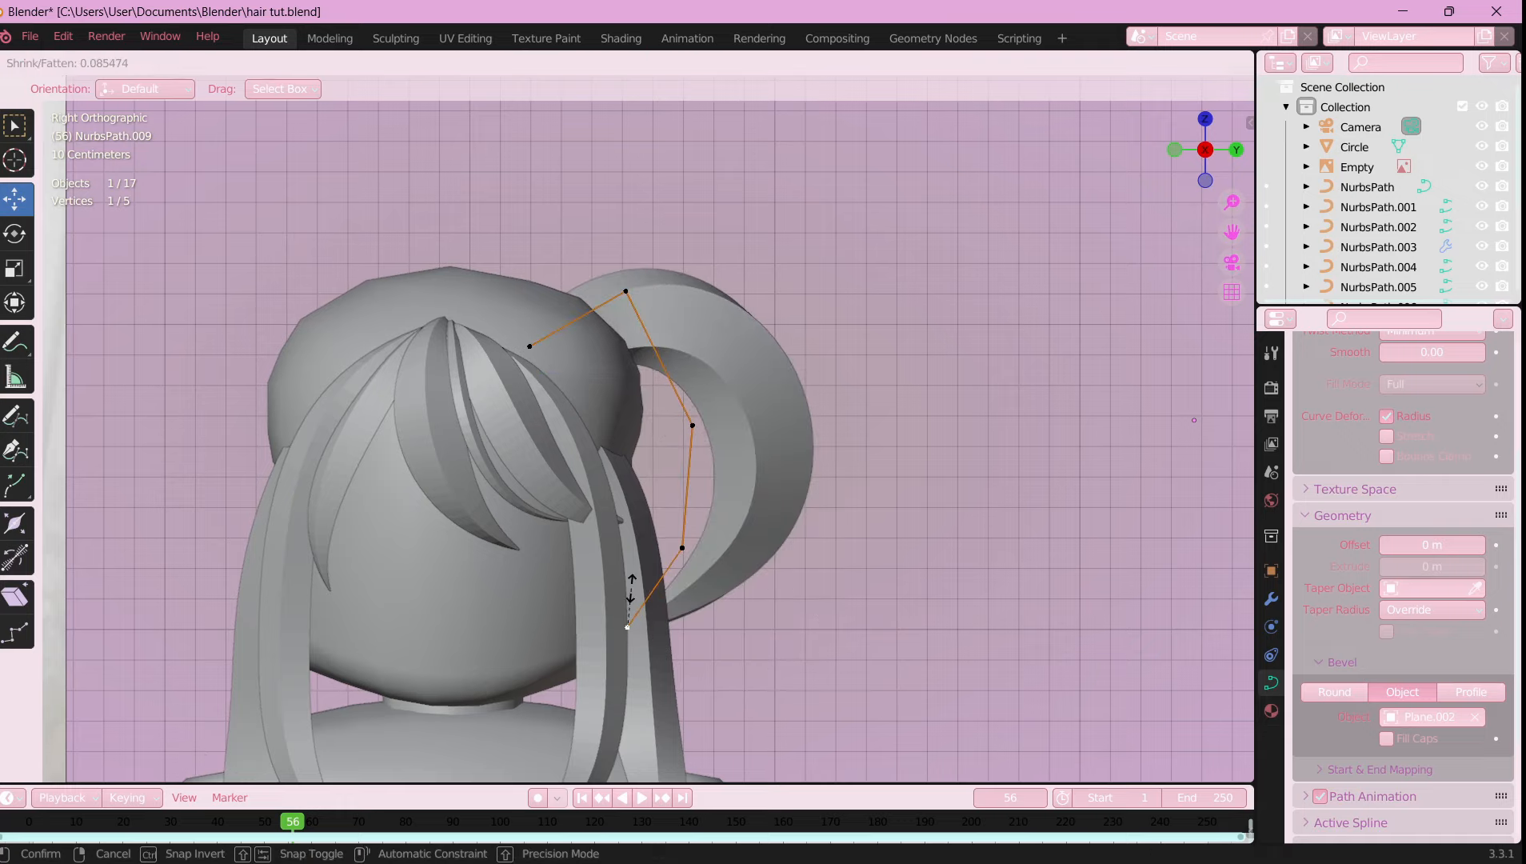
- Shrink the radius of the whole ponytail curve to about 0.75 and move the curve against the head
{"action": "middle_click_drag", "start_coordinate": [693, 432], "coordinate": [572, 266]}
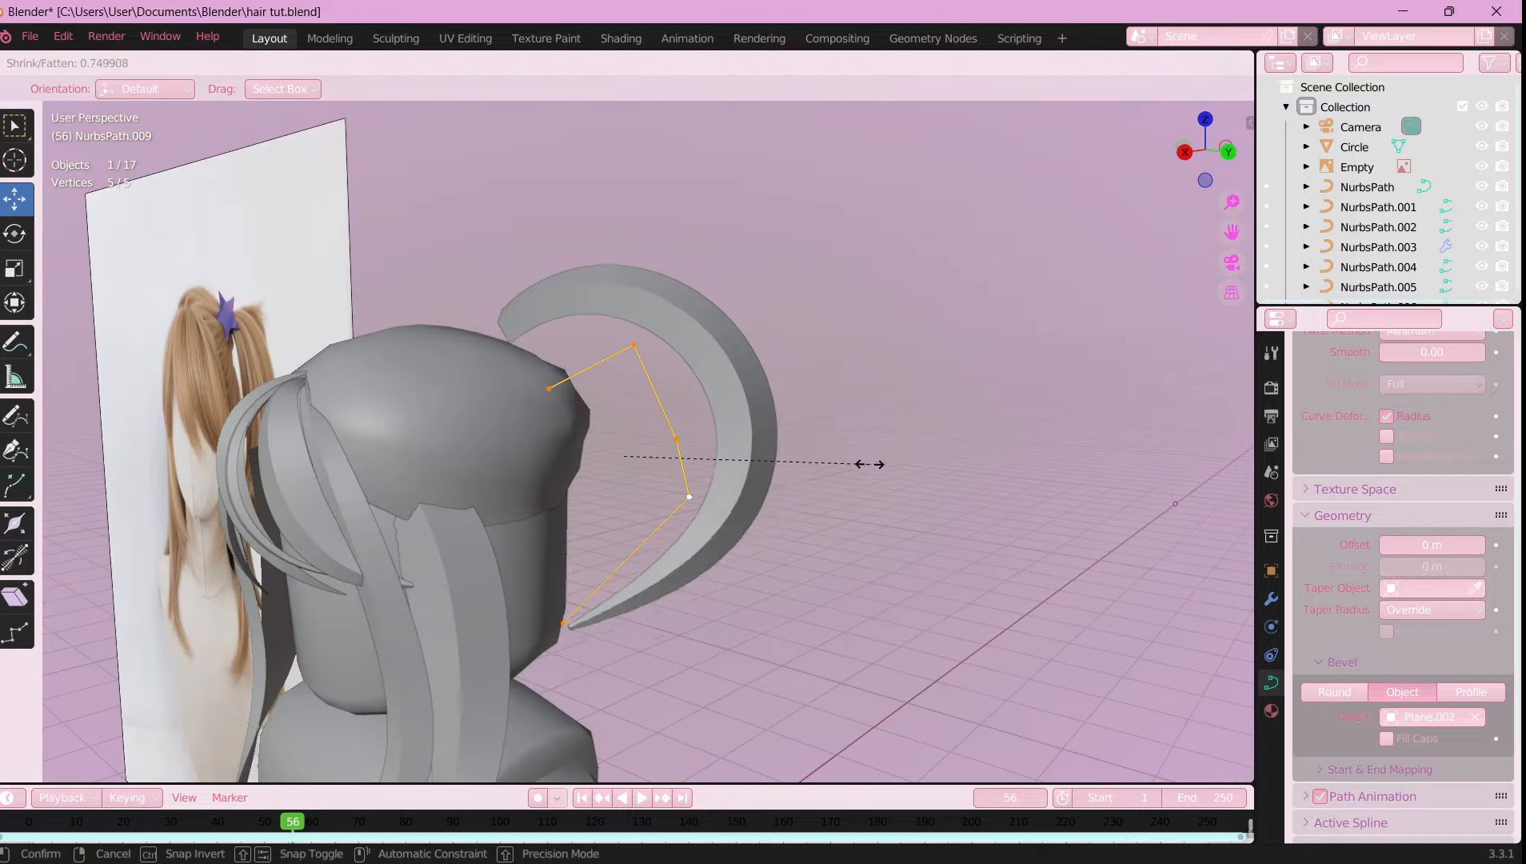
{"action": "left_click", "coordinate": [869, 463]}
{"action": "key", "text": "ctrl+KP_1"}
{"action": "left_click", "coordinate": [1174, 149]}
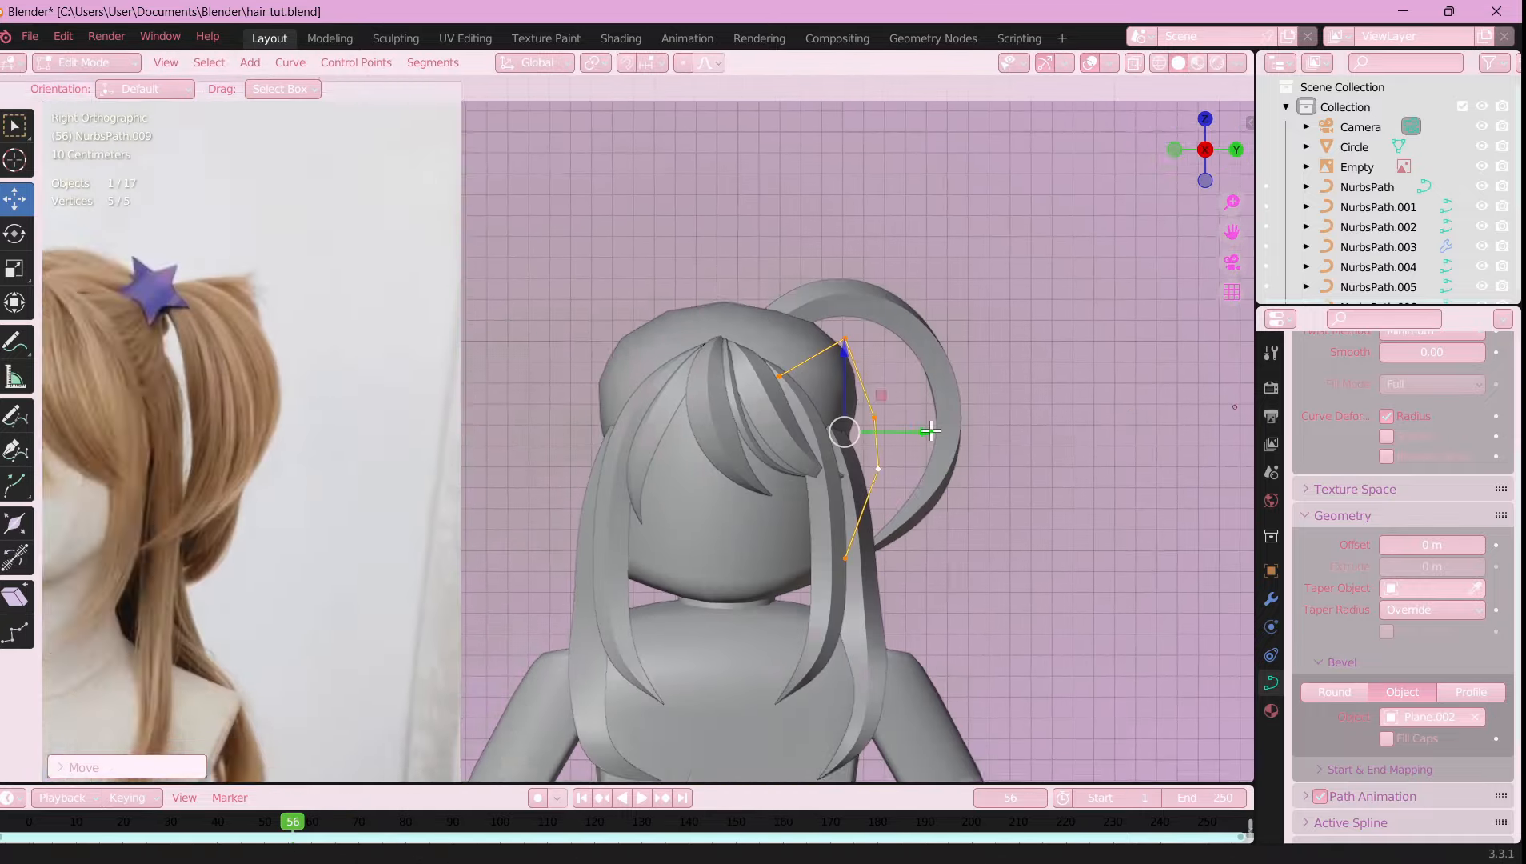
{"action": "left_click", "coordinate": [630, 411]}
{"action": "key", "text": "g"}
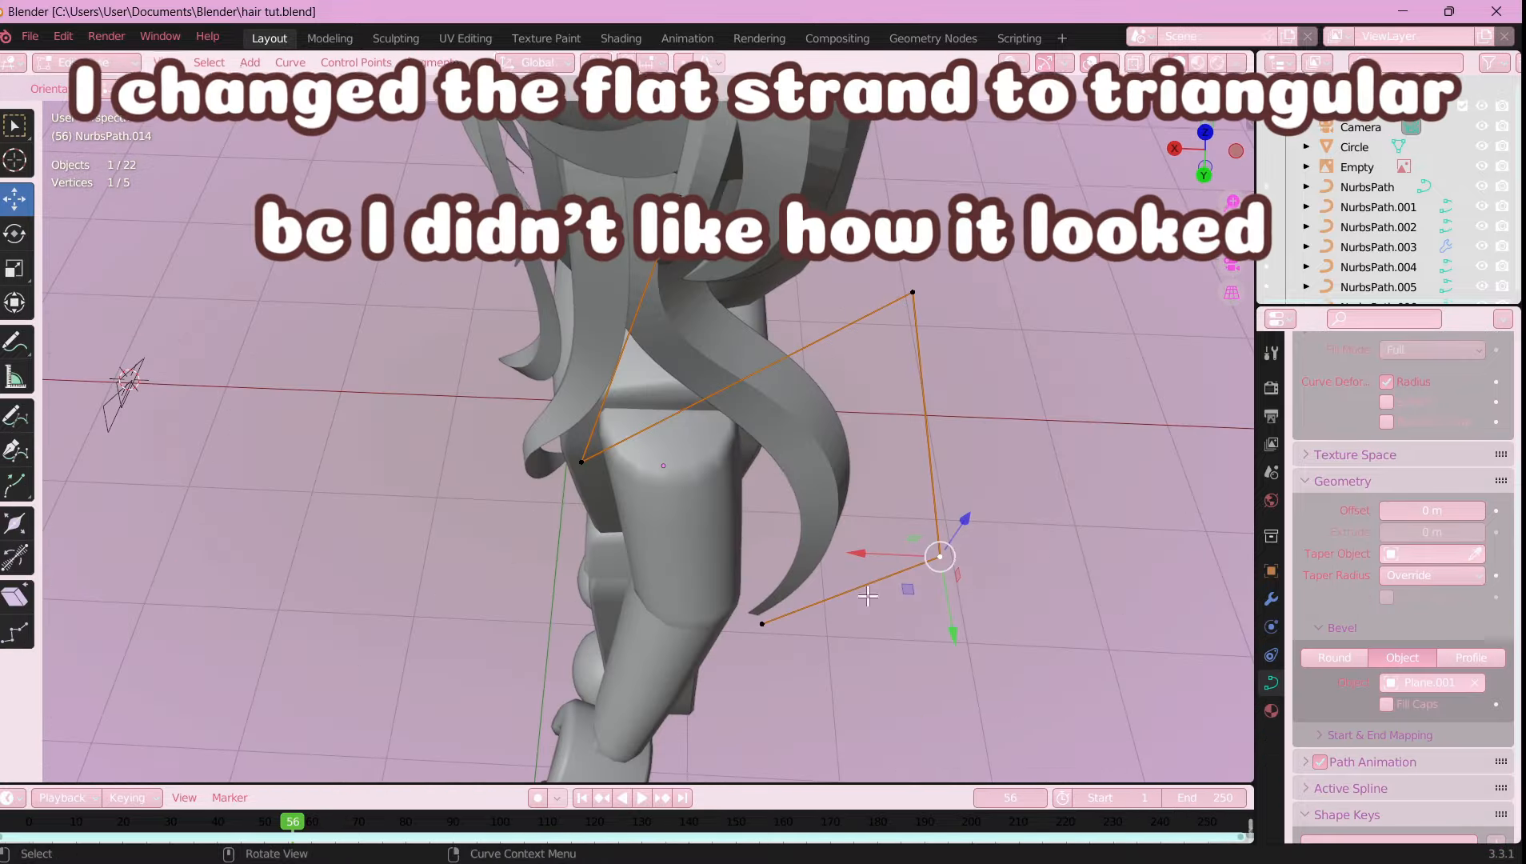
- Reposition the lower control points of the large triangular back strand from several views, and save the file
{"action": "middle_click_drag", "start_coordinate": [867, 596], "coordinate": [896, 520]}
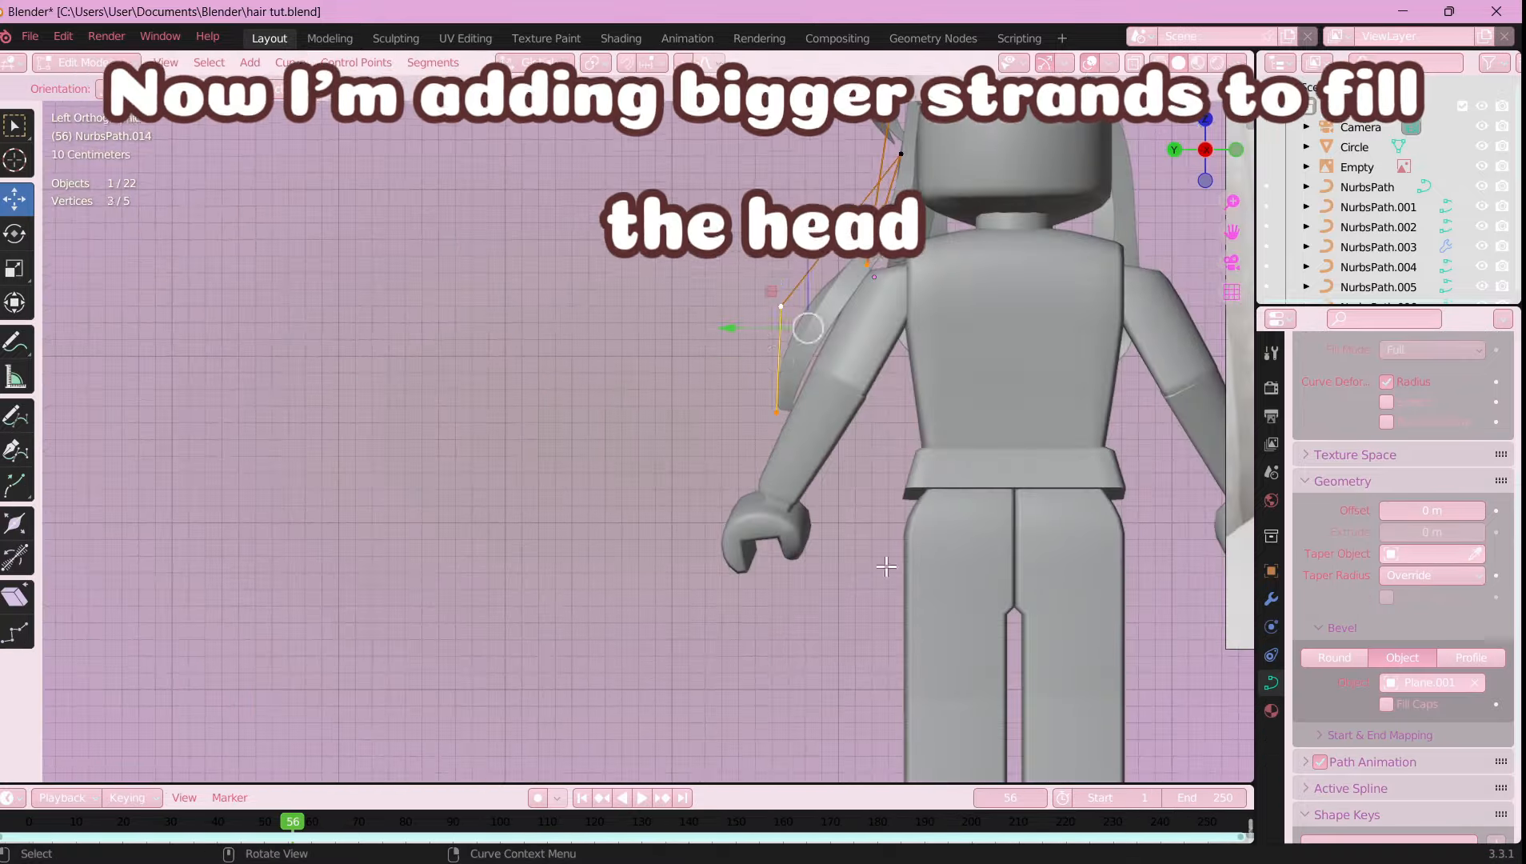
{"action": "key", "text": "g"}
{"action": "left_click", "coordinate": [790, 330]}
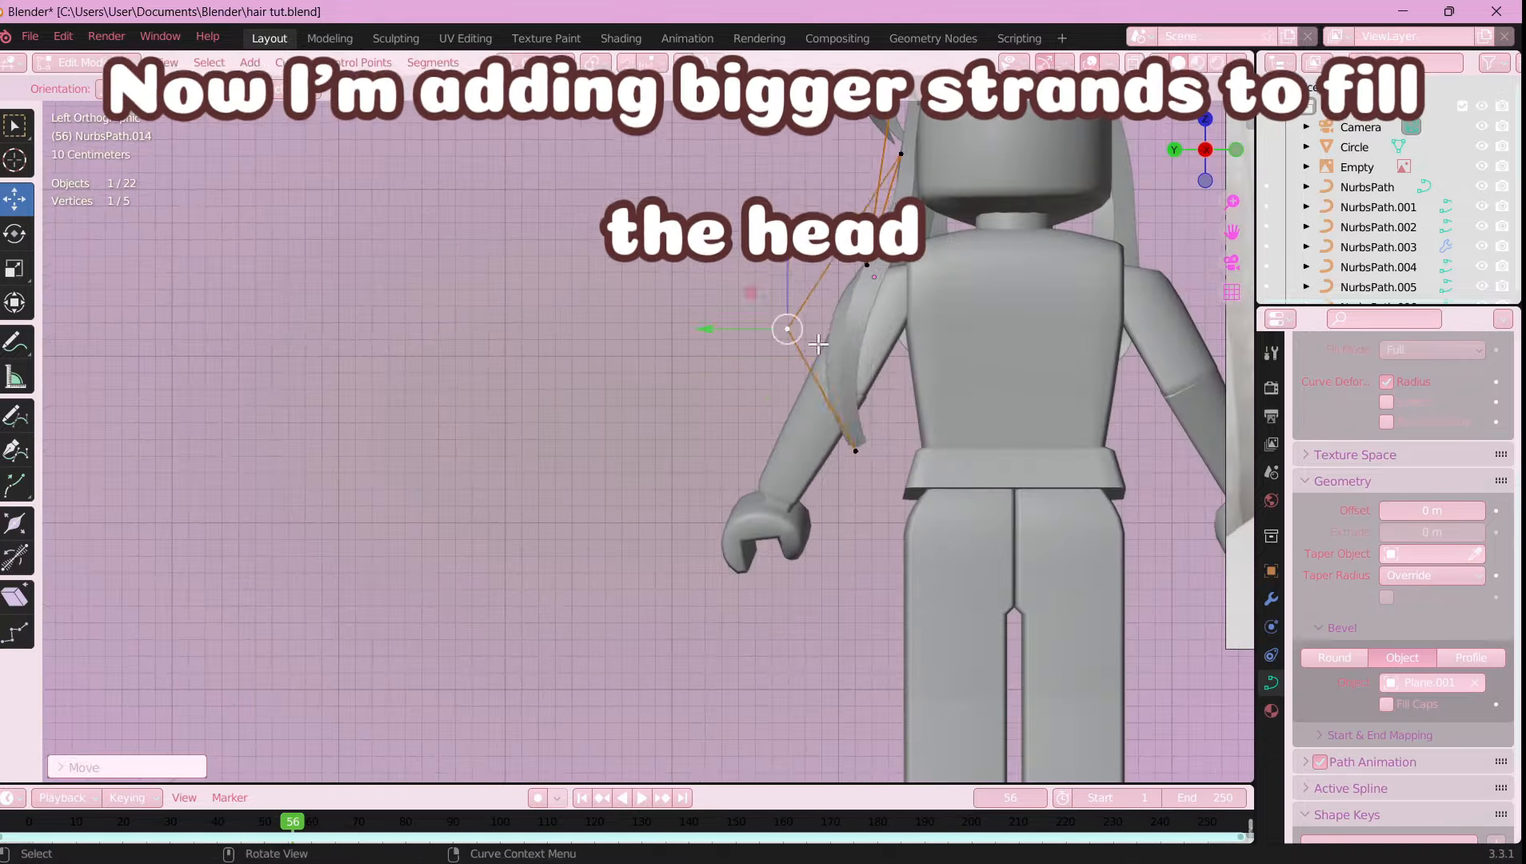
{"action": "left_click", "coordinate": [896, 436]}
{"action": "middle_click_drag", "start_coordinate": [1063, 405], "coordinate": [493, 511]}
{"action": "key", "text": "g"}
{"action": "left_click", "coordinate": [494, 511]}
{"action": "key", "text": "KP_3"}
{"action": "middle_click_drag", "start_coordinate": [685, 490], "coordinate": [675, 286]}
{"action": "left_click", "coordinate": [856, 208]}
{"action": "middle_click_drag", "start_coordinate": [856, 208], "coordinate": [719, 415]}
{"action": "key", "text": "KP_3"}
{"action": "key", "text": "ctrl+s"}
- Edit the neighbouring back strand and move its upper control points in back view to follow the head
{"action": "left_click", "coordinate": [692, 576]}
{"action": "left_click", "coordinate": [828, 471], "text": "shift"}
{"action": "key", "text": "Tab"}
{"action": "key", "text": "s"}
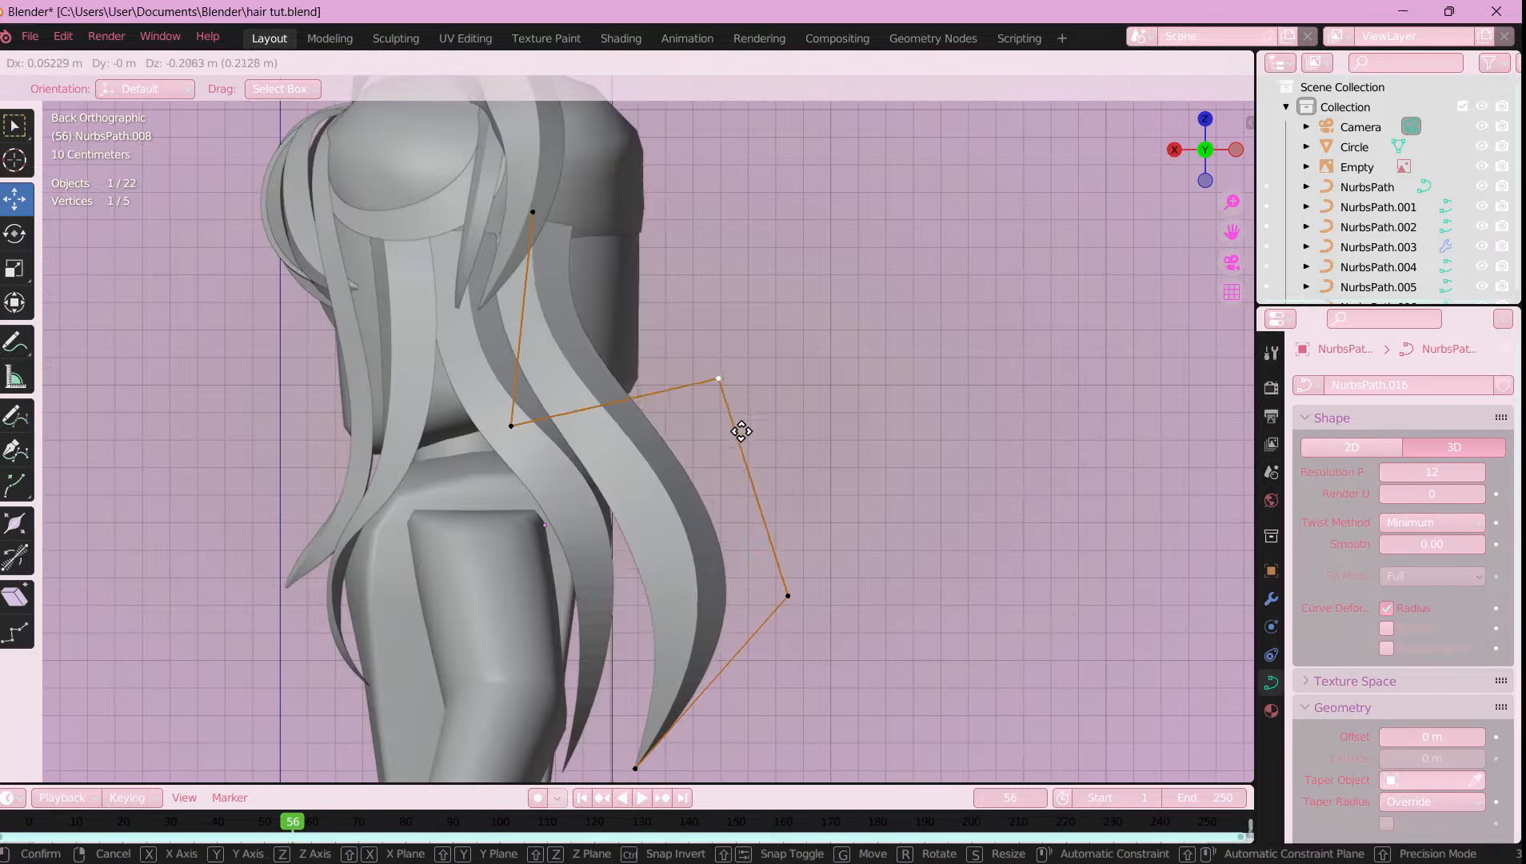
{"action": "left_click", "coordinate": [741, 431]}
{"action": "mouse_move", "coordinate": [741, 431]}
{"action": "middle_mouse_down"}
{"action": "mouse_move", "coordinate": [560, 435]}
{"action": "mouse_move", "coordinate": [720, 416]}
{"action": "middle_mouse_up"}
{"action": "left_click", "coordinate": [612, 352]}
{"action": "key", "text": "g"}
{"action": "left_click", "coordinate": [622, 352]}
{"action": "middle_click_drag", "start_coordinate": [622, 351], "coordinate": [672, 536]}
- Move the middle and lower control points of this back strand to deepen its wave
{"action": "left_click", "coordinate": [654, 520]}
{"action": "key", "text": "g"}
{"action": "left_click", "coordinate": [733, 549]}
{"action": "left_click", "coordinate": [642, 323]}
{"action": "middle_click_drag", "start_coordinate": [644, 328], "coordinate": [608, 624]}
{"action": "left_click_drag", "start_coordinate": [608, 380], "coordinate": [352, 656]}
{"action": "middle_click_drag", "start_coordinate": [352, 480], "coordinate": [360, 550]}
{"action": "left_click_drag", "start_coordinate": [362, 551], "coordinate": [374, 565]}
{"action": "middle_click_drag", "start_coordinate": [374, 566], "coordinate": [572, 392]}
- Reposition the strand's control points in left view and tilt its upper points to lie along the head
{"action": "left_click", "coordinate": [675, 565]}
{"action": "left_click", "coordinate": [689, 361]}
{"action": "left_click", "coordinate": [666, 516]}
{"action": "key", "text": "ctrl+KP_3"}
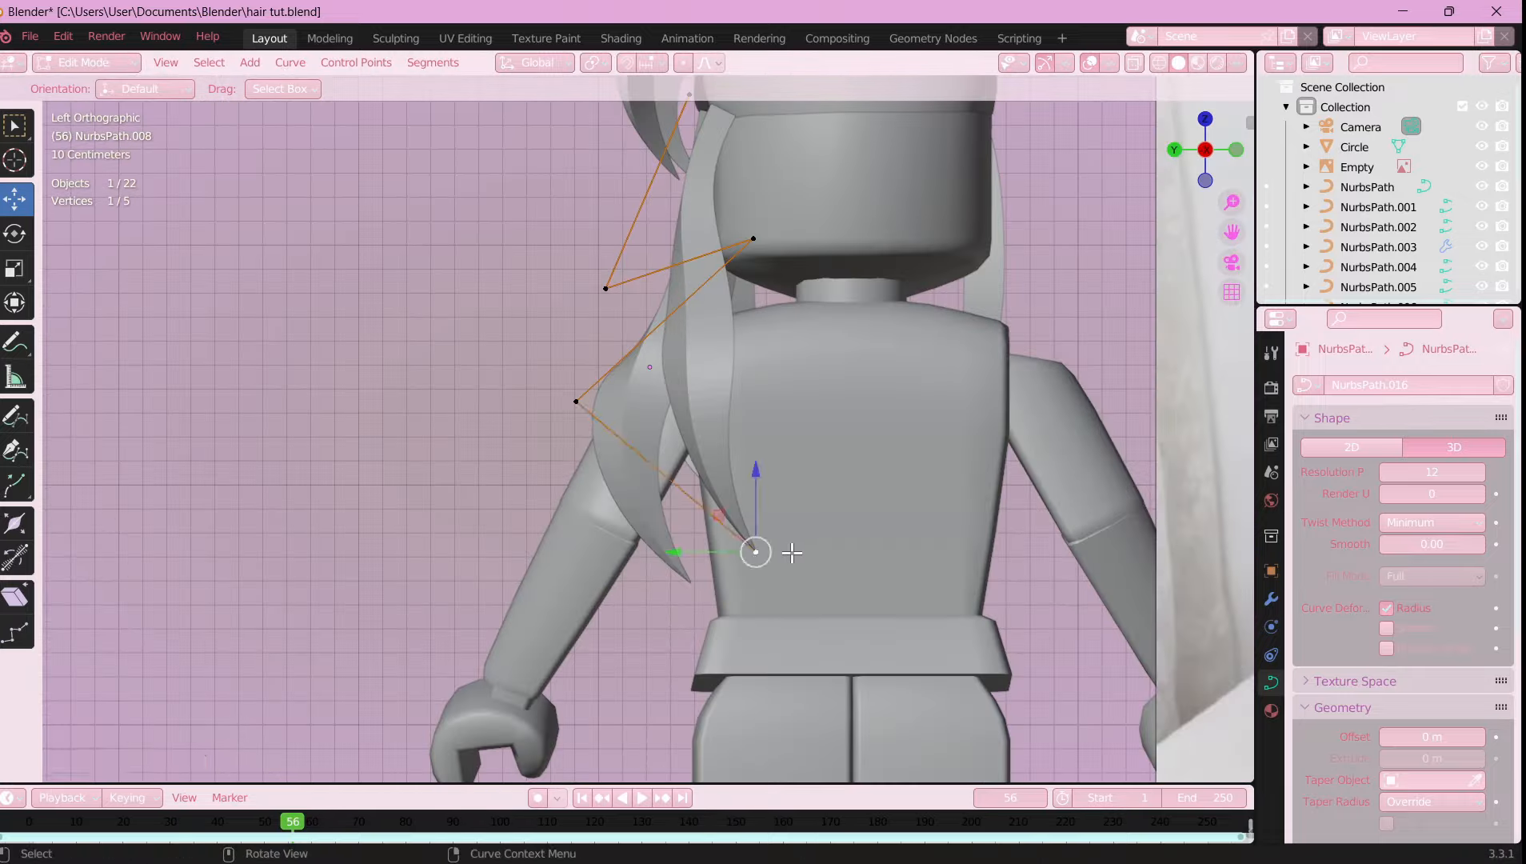
{"action": "left_click_drag", "start_coordinate": [762, 252], "coordinate": [764, 256]}
{"action": "middle_click_drag", "start_coordinate": [764, 257], "coordinate": [766, 417], "text": "shift"}
{"action": "left_click", "coordinate": [608, 449]}
{"action": "left_click", "coordinate": [692, 256], "text": "shift"}
{"action": "key", "text": "ctrl+t"}
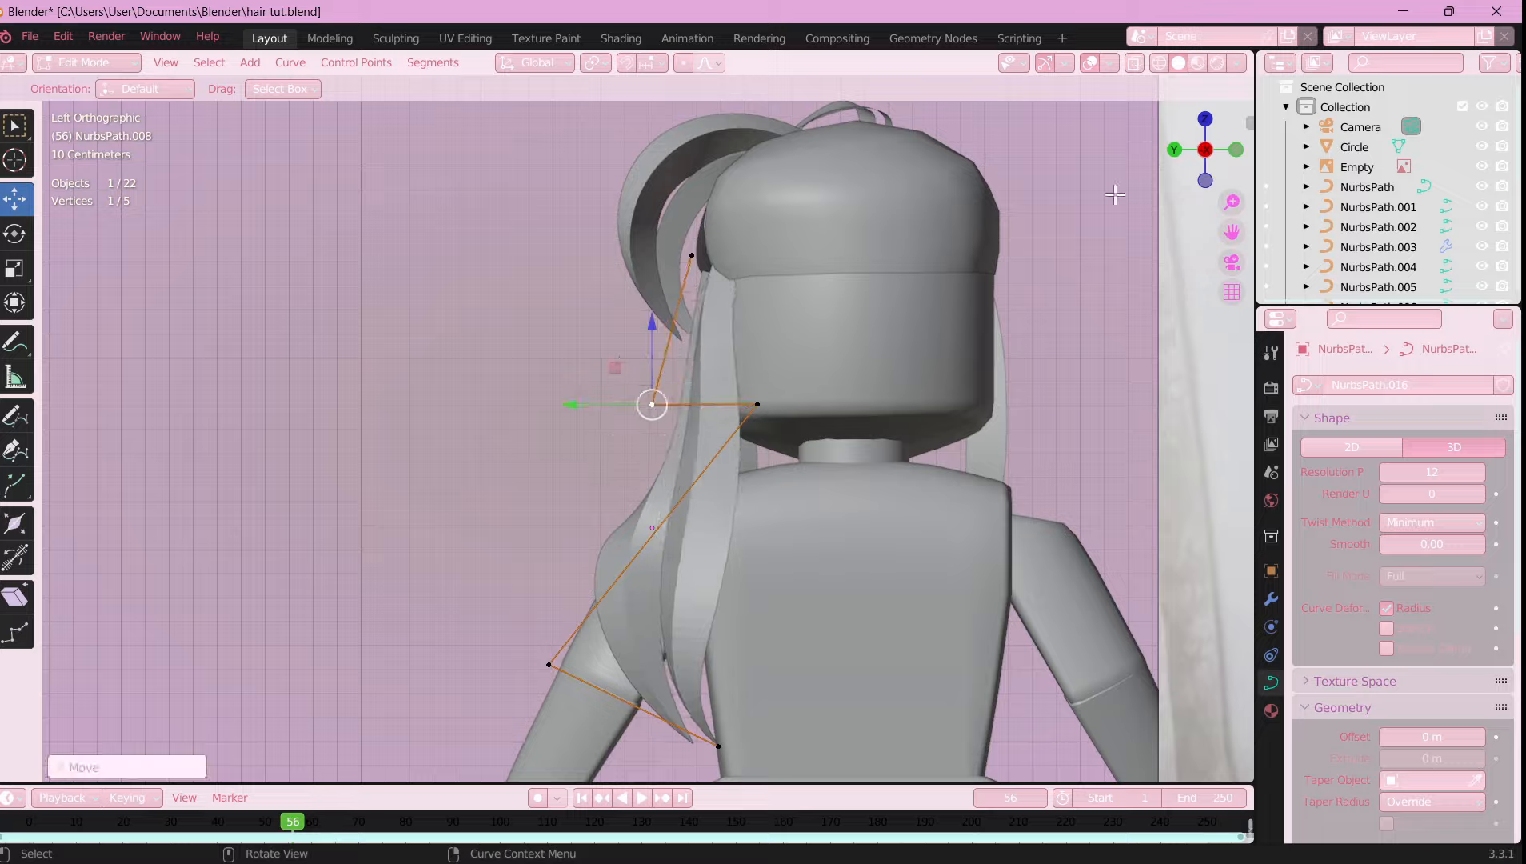
- Adjust the strand's control points in back view, leave its editing, and save the file
{"action": "key", "text": "ctrl+KP_1"}
{"action": "left_click", "coordinate": [884, 371]}
{"action": "key", "text": "g"}
{"action": "middle_click_drag", "start_coordinate": [884, 371], "coordinate": [664, 436]}
{"action": "left_click", "coordinate": [816, 376]}
{"action": "key", "text": "Tab"}
{"action": "left_click", "coordinate": [618, 505]}
{"action": "middle_click_drag", "start_coordinate": [617, 506], "coordinate": [1001, 274], "text": "alt"}
{"action": "key", "text": "ctrl+s"}
- Tilt two control points of the first large back strand in top view, and save the file
{"action": "left_click", "coordinate": [785, 387]}
{"action": "key", "text": "Tab"}
{"action": "key", "text": "KP_7"}
{"action": "key", "text": "ctrl+t"}
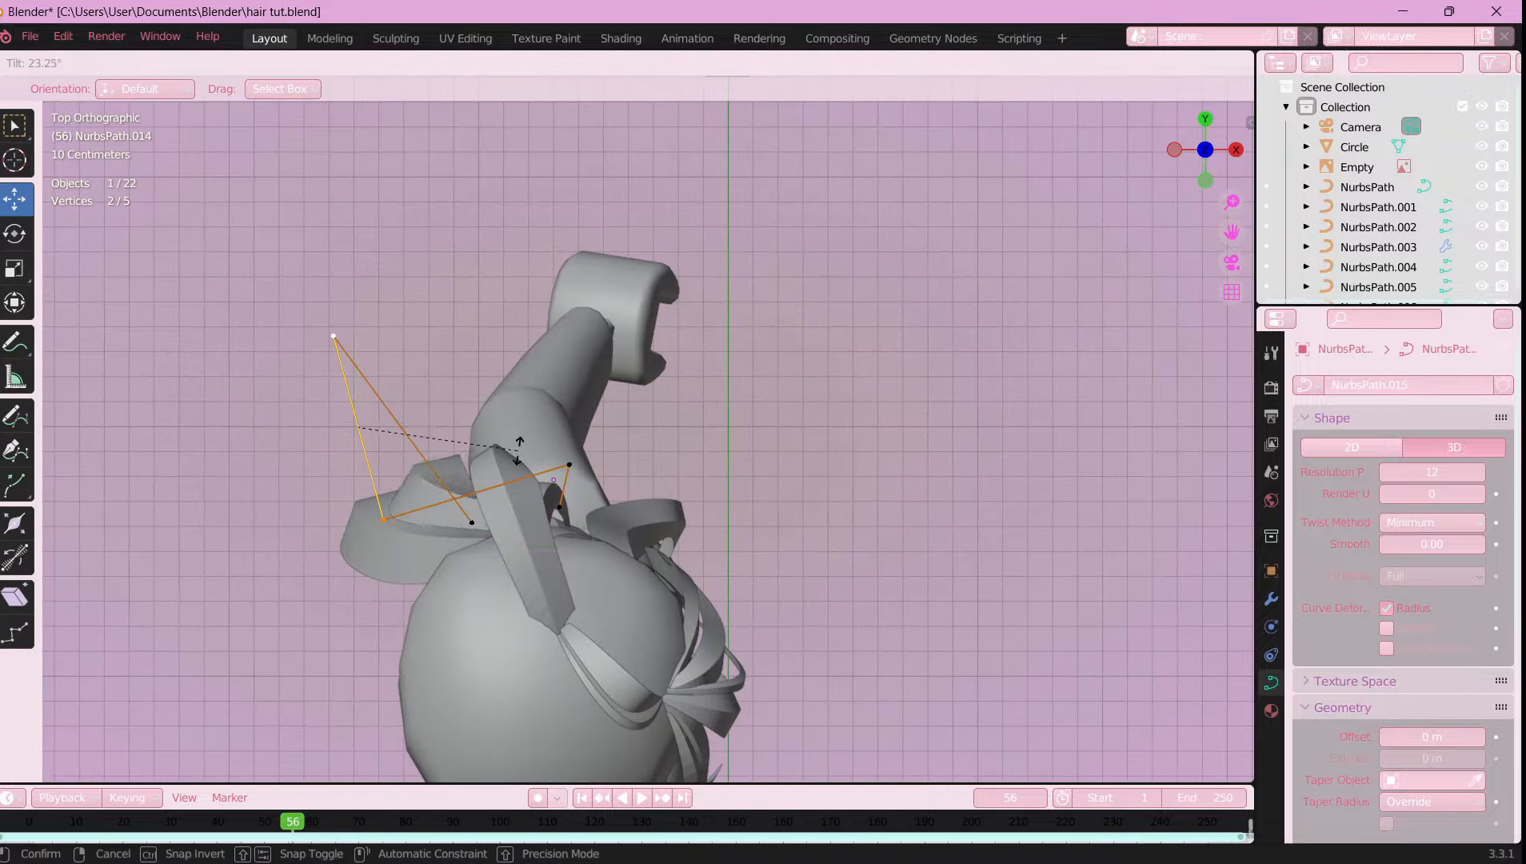
{"action": "middle_click_drag", "start_coordinate": [889, 438], "coordinate": [844, 436]}
{"action": "key", "text": "ctrl+s"}
- Move the neighbouring back strand's lower points, and shift its middle point toward the centre of the back
{"action": "key", "text": "alt+a"}
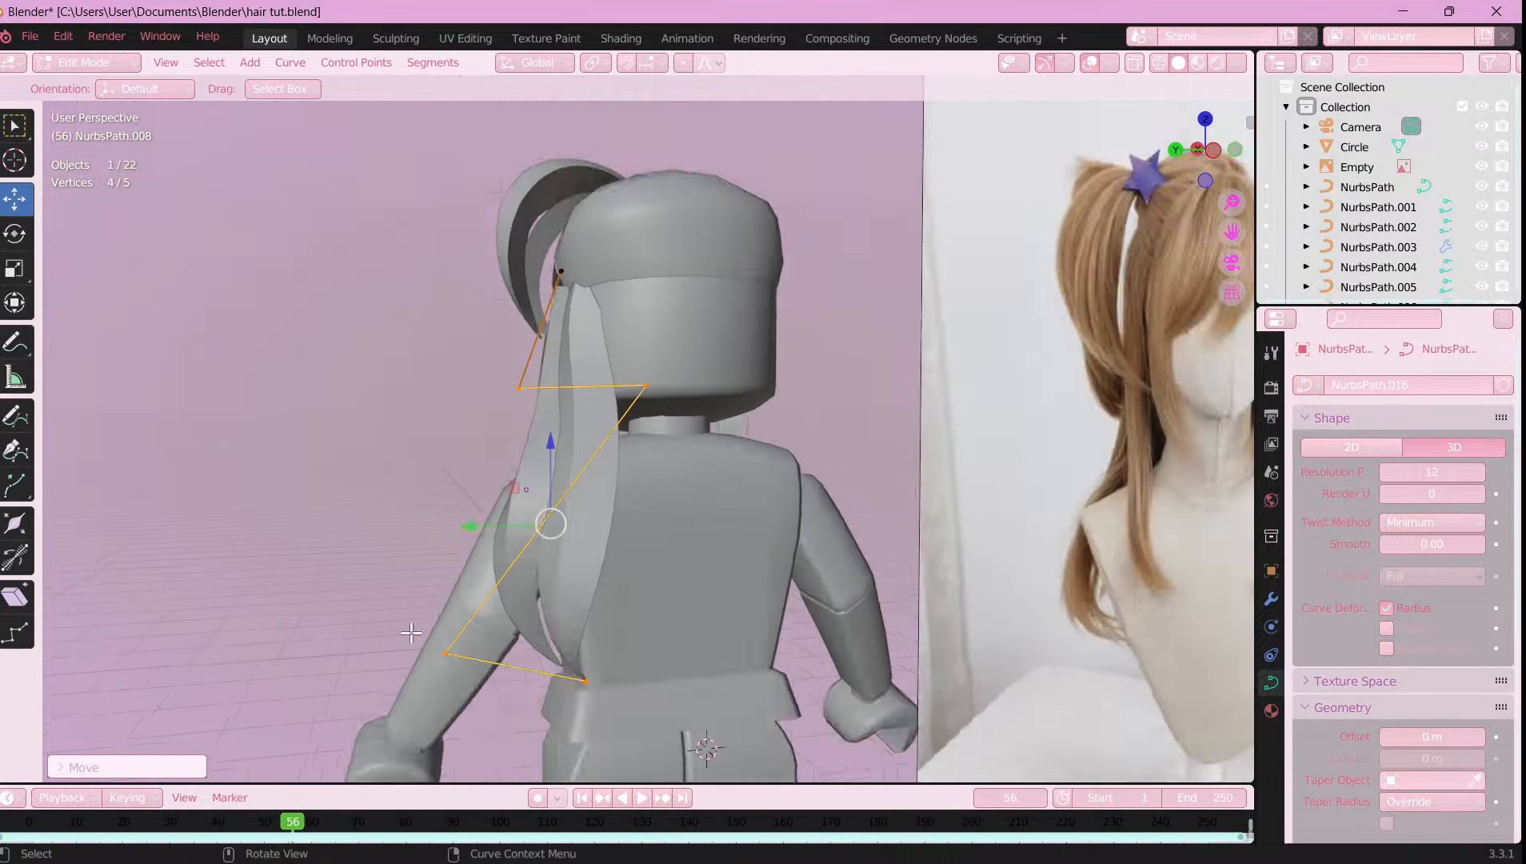
{"action": "key", "text": "g"}
{"action": "middle_click_drag", "start_coordinate": [389, 430], "coordinate": [624, 479]}
{"action": "left_click_drag", "start_coordinate": [623, 480], "coordinate": [647, 500]}
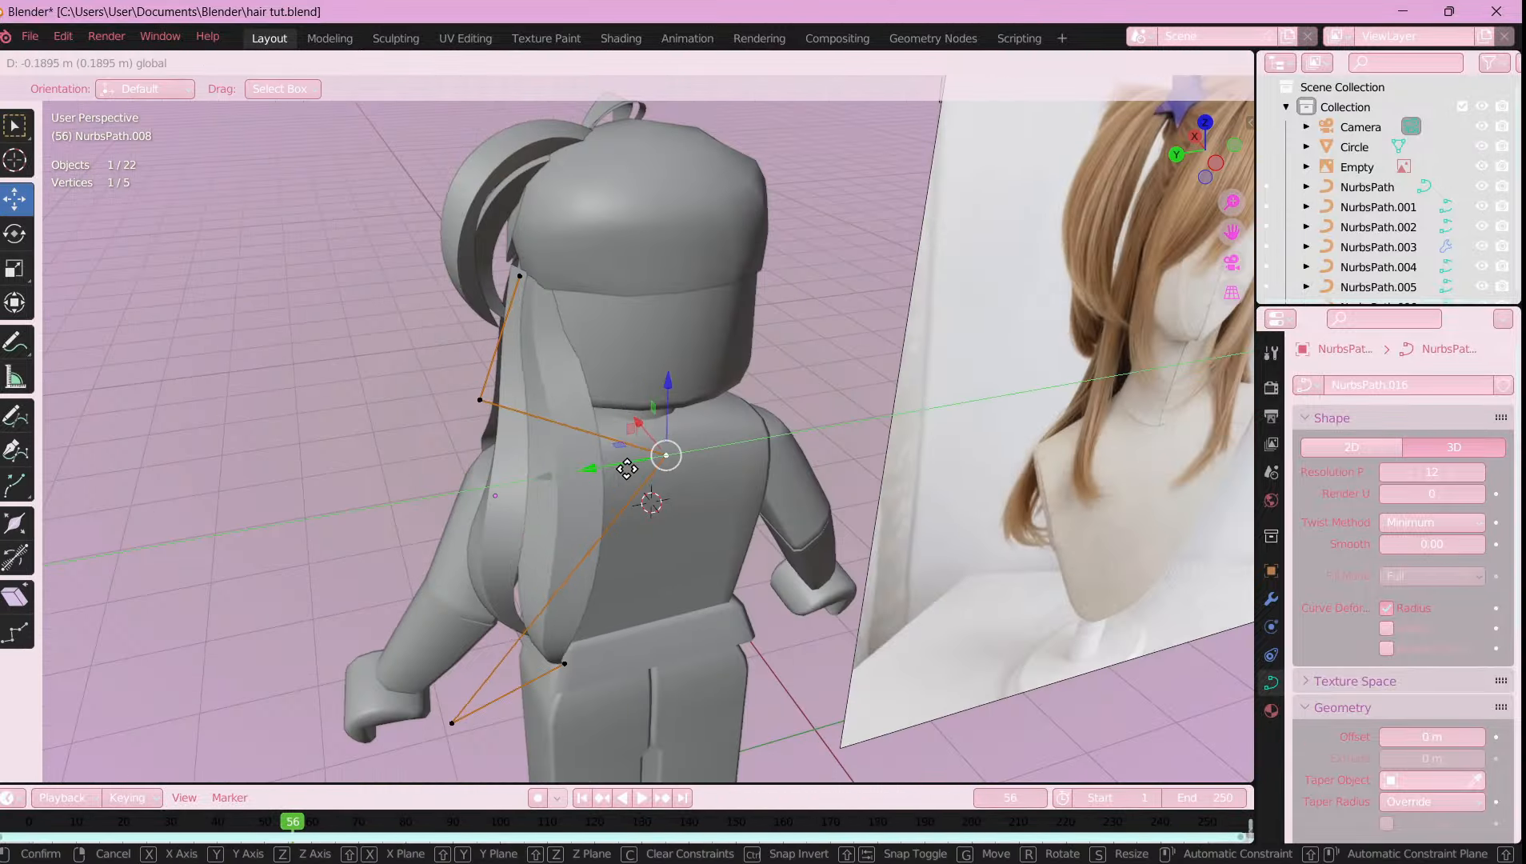
{"action": "middle_click_drag", "start_coordinate": [647, 500], "coordinate": [560, 511]}
- Tilt the strand's lower and upper control points so its surface faces outward from the back
{"action": "left_click", "coordinate": [398, 691]}
{"action": "key", "text": "ctrl+t"}
{"action": "middle_click_drag", "start_coordinate": [903, 668], "coordinate": [808, 432]}
{"action": "left_click_drag", "start_coordinate": [808, 432], "coordinate": [879, 416]}
{"action": "middle_click_drag", "start_coordinate": [879, 416], "coordinate": [729, 347]}
{"action": "left_click", "coordinate": [531, 323]}
{"action": "key", "text": "ctrl+t"}
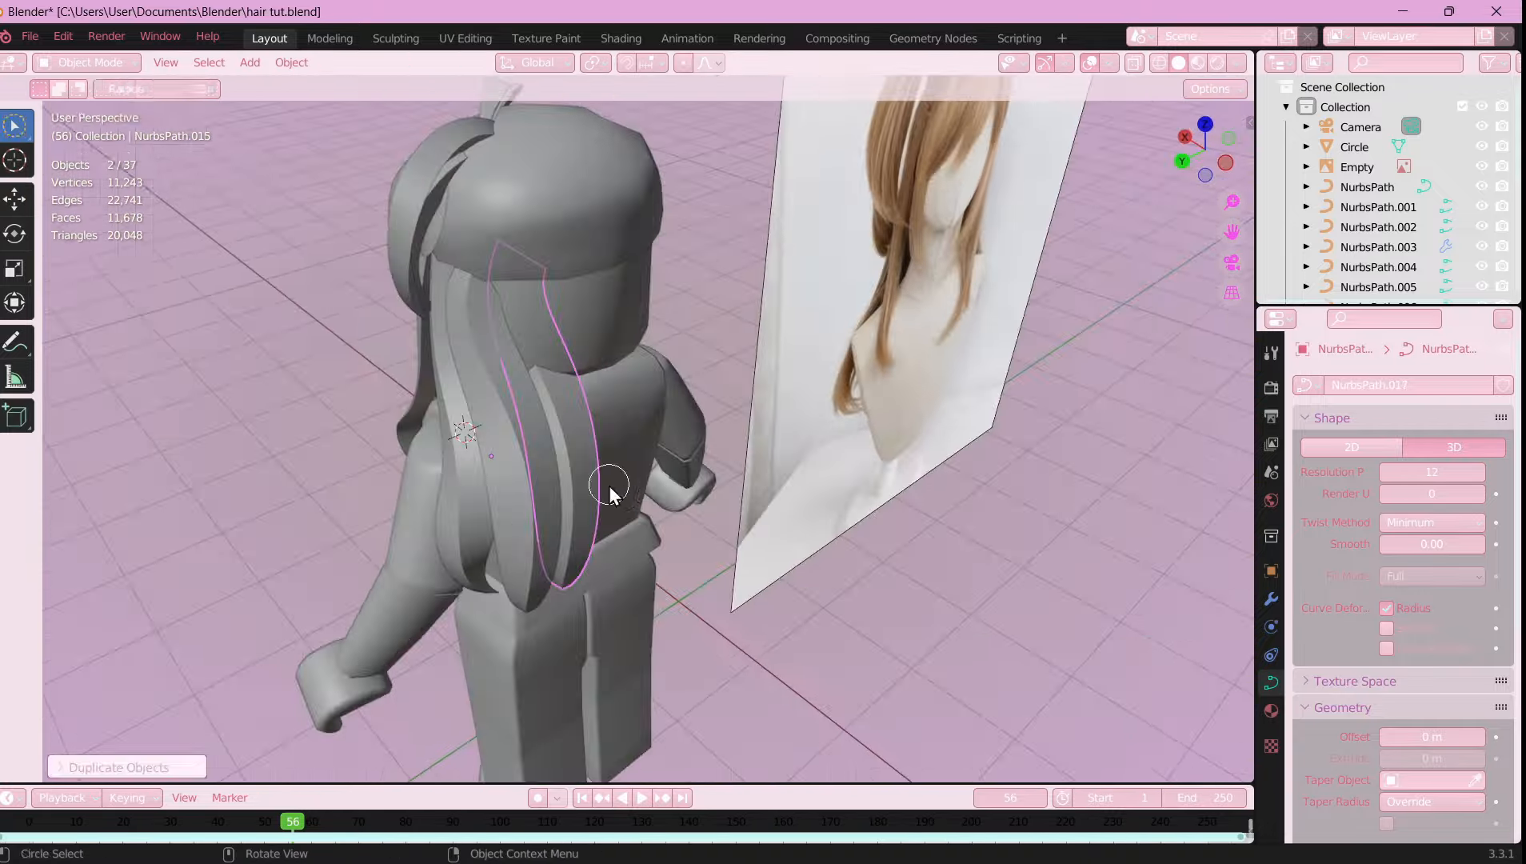
- Edit the duplicated back strand and move its control points in left view to cover more of the back
{"action": "middle_click_drag", "start_coordinate": [610, 485], "coordinate": [736, 341]}
{"action": "key", "text": "a"}
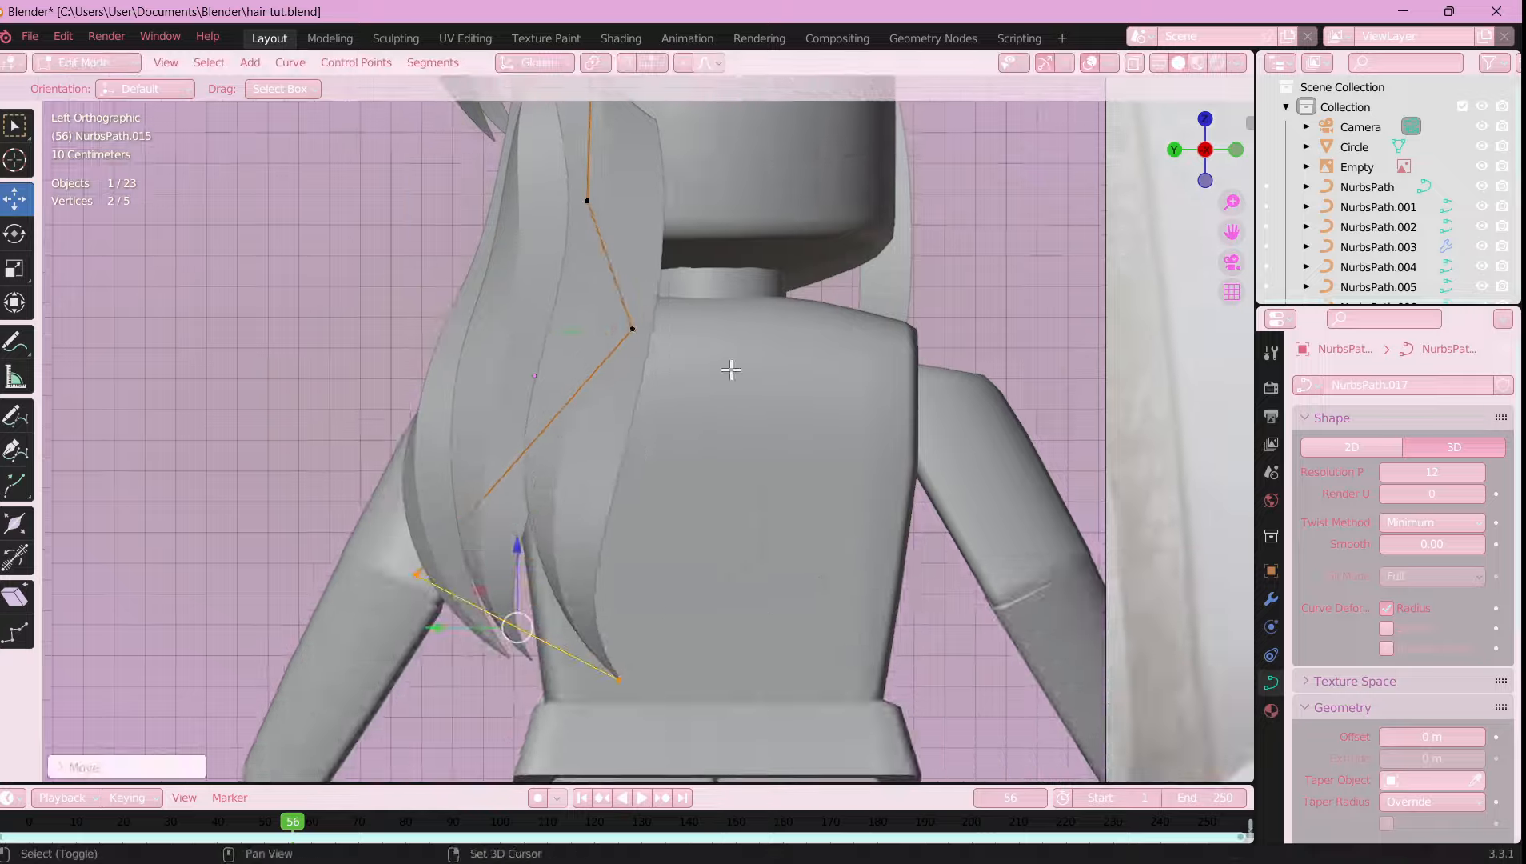
{"action": "middle_click_drag", "start_coordinate": [731, 368], "coordinate": [560, 336]}
{"action": "key", "text": "a"}
{"action": "scroll", "coordinate": [733, 385], "scroll_direction": "up", "scroll_amount": 3}
{"action": "left_click", "coordinate": [742, 300]}
{"action": "left_click", "coordinate": [341, 623]}
{"action": "scroll", "coordinate": [563, 412], "scroll_direction": "down", "scroll_amount": 3}
- Reposition the duplicated strand's upper and middle control points in left and back views
{"action": "left_click", "coordinate": [558, 338]}
{"action": "left_click", "coordinate": [613, 460]}
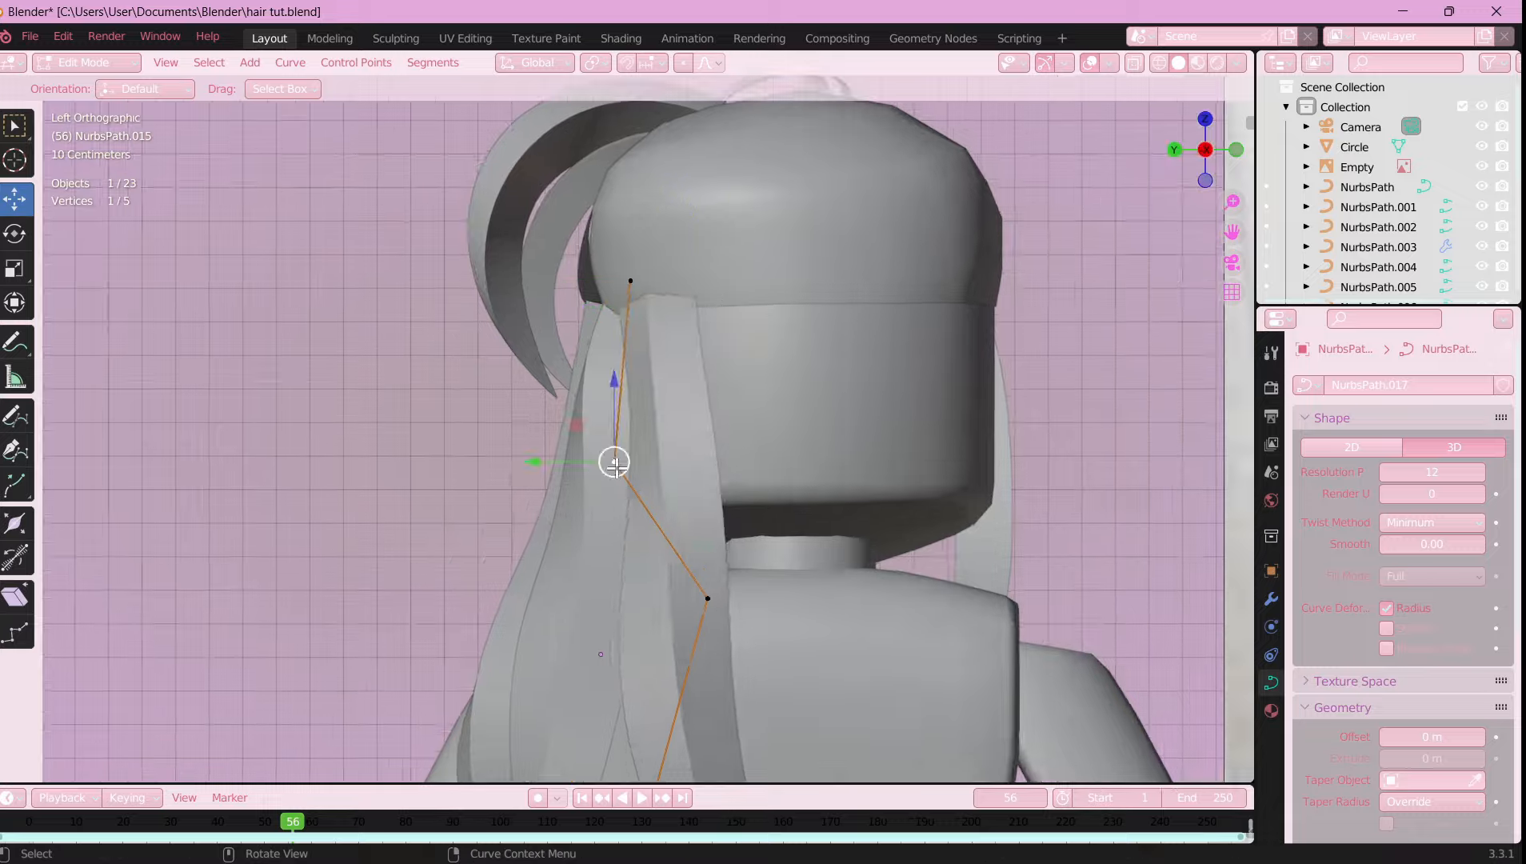
{"action": "middle_click_drag", "start_coordinate": [709, 600], "coordinate": [716, 324], "text": "shift"}
{"action": "left_click", "coordinate": [716, 324]}
{"action": "middle_click_drag", "start_coordinate": [774, 378], "coordinate": [680, 448]}
{"action": "left_click", "coordinate": [664, 196]}
{"action": "left_click_drag", "start_coordinate": [606, 187], "coordinate": [458, 196]}
{"action": "middle_click_drag", "start_coordinate": [711, 432], "coordinate": [731, 335], "text": "alt"}
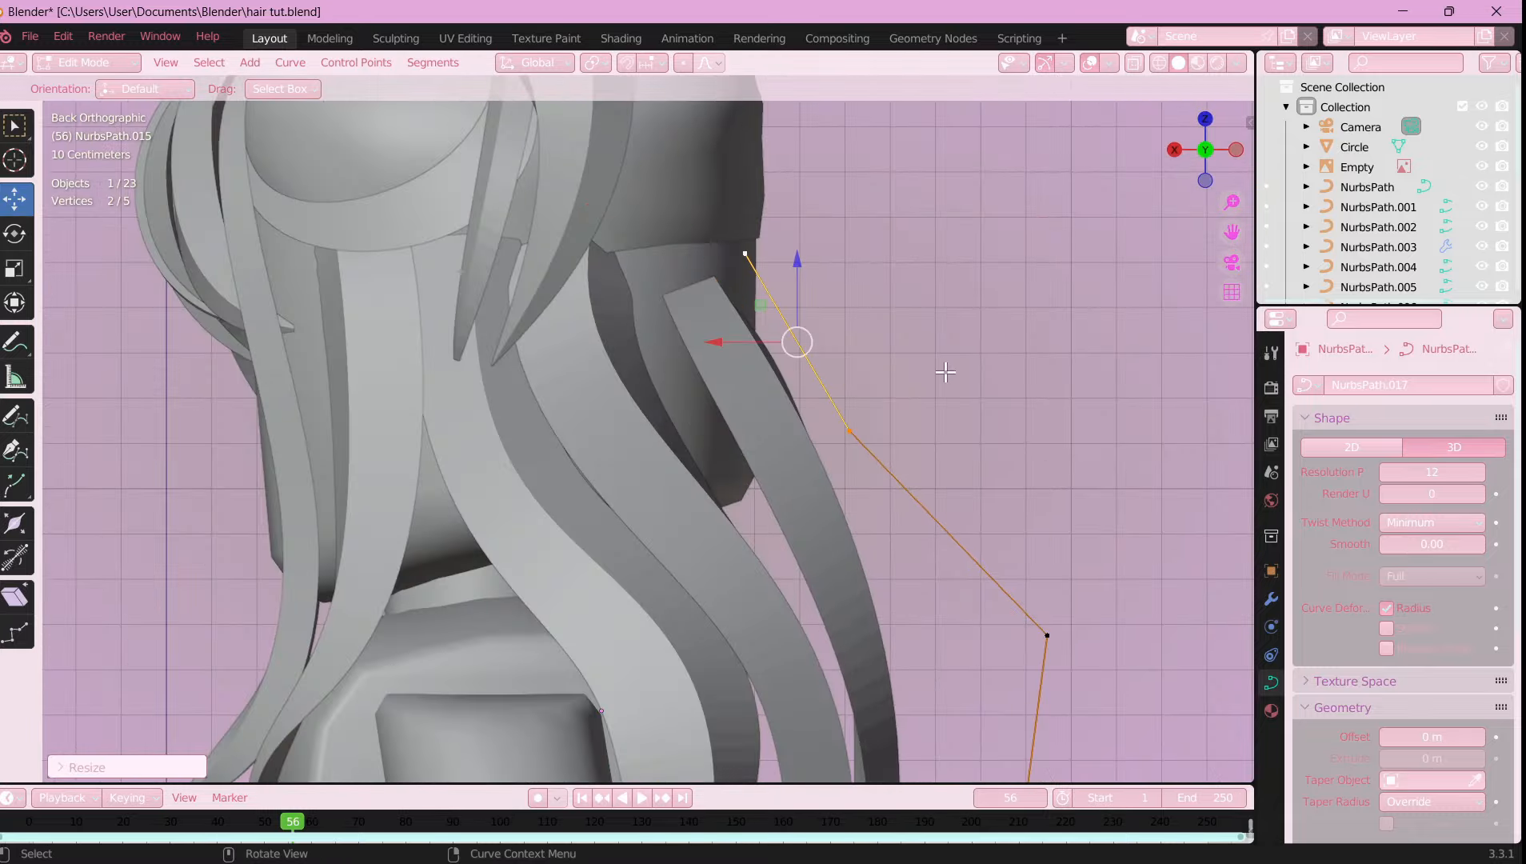
- Move the duplicated strand's top two control points toward the back of the head below the cap
{"action": "left_click", "coordinate": [850, 430]}
{"action": "middle_click_drag", "start_coordinate": [880, 424], "coordinate": [760, 448]}
{"action": "left_click", "coordinate": [739, 290]}
{"action": "middle_click_drag", "start_coordinate": [792, 384], "coordinate": [848, 432], "text": "alt"}
{"action": "scroll", "coordinate": [848, 432], "scroll_direction": "down", "scroll_amount": 4}
{"action": "left_click", "coordinate": [628, 579]}
{"action": "left_click", "coordinate": [620, 384]}
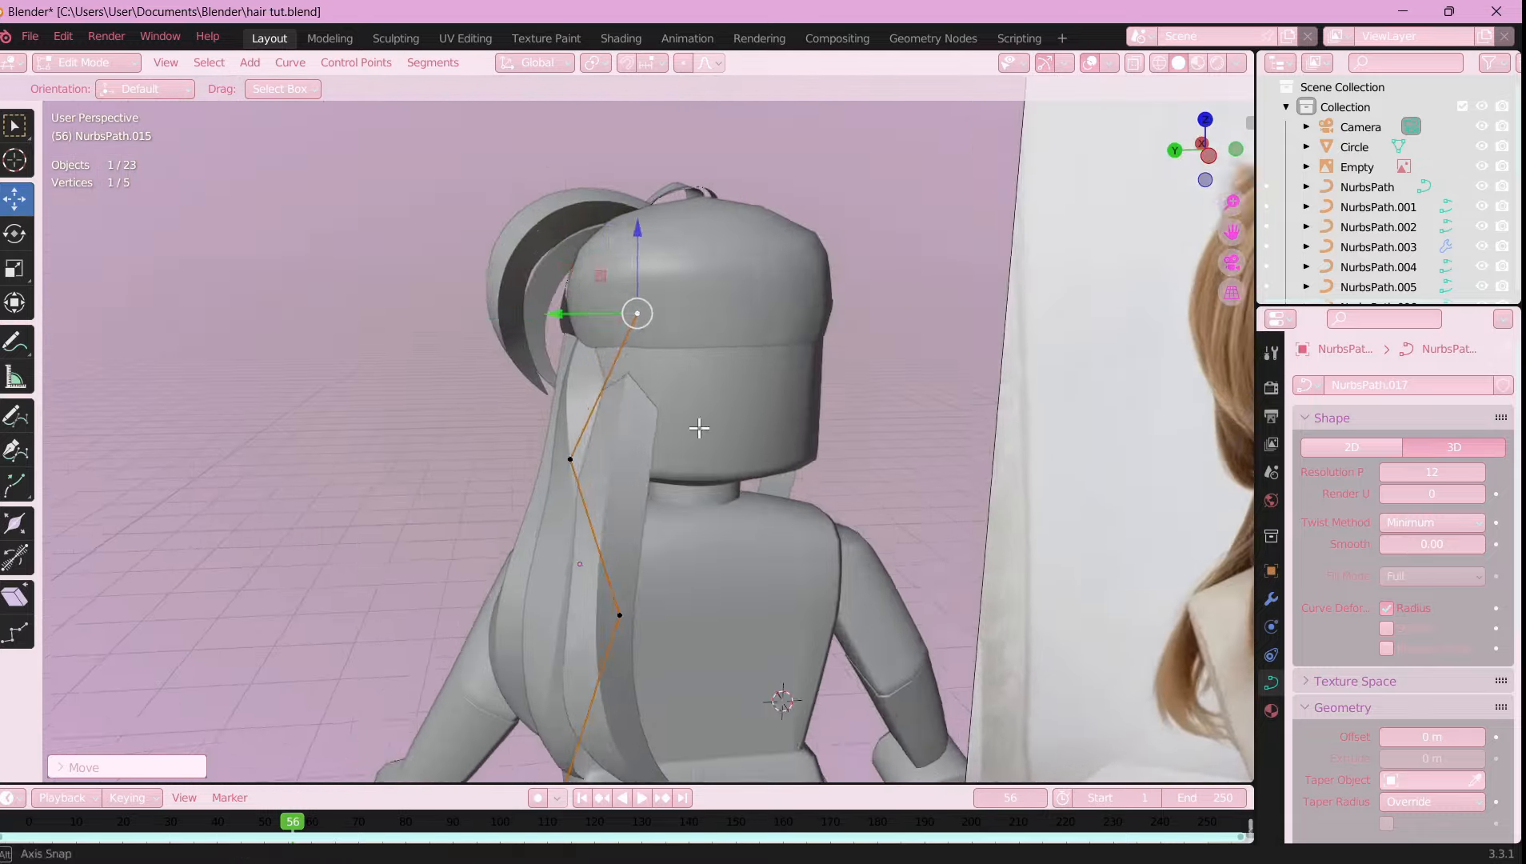
- Move the duplicated back strand's top control point and the control point below it to follow the back of the head
{"action": "middle_click_drag", "start_coordinate": [699, 428], "coordinate": [640, 376]}
{"action": "left_click_drag", "start_coordinate": [613, 341], "coordinate": [572, 340]}
{"action": "mouse_move", "coordinate": [584, 352]}
{"action": "middle_mouse_down"}
{"action": "mouse_move", "coordinate": [705, 405]}
{"action": "mouse_move", "coordinate": [573, 354]}
{"action": "middle_mouse_up"}
{"action": "left_click", "coordinate": [545, 487]}
{"action": "key", "text": "g"}
{"action": "middle_click_drag", "start_coordinate": [576, 456], "coordinate": [620, 518], "text": "alt"}
{"action": "left_click", "coordinate": [868, 310]}
- Tilt the strand's four selected control points so its surface lies along the neighbouring back strands
{"action": "middle_click_drag", "start_coordinate": [848, 337], "coordinate": [885, 400]}
{"action": "key", "text": "ctrl+t"}
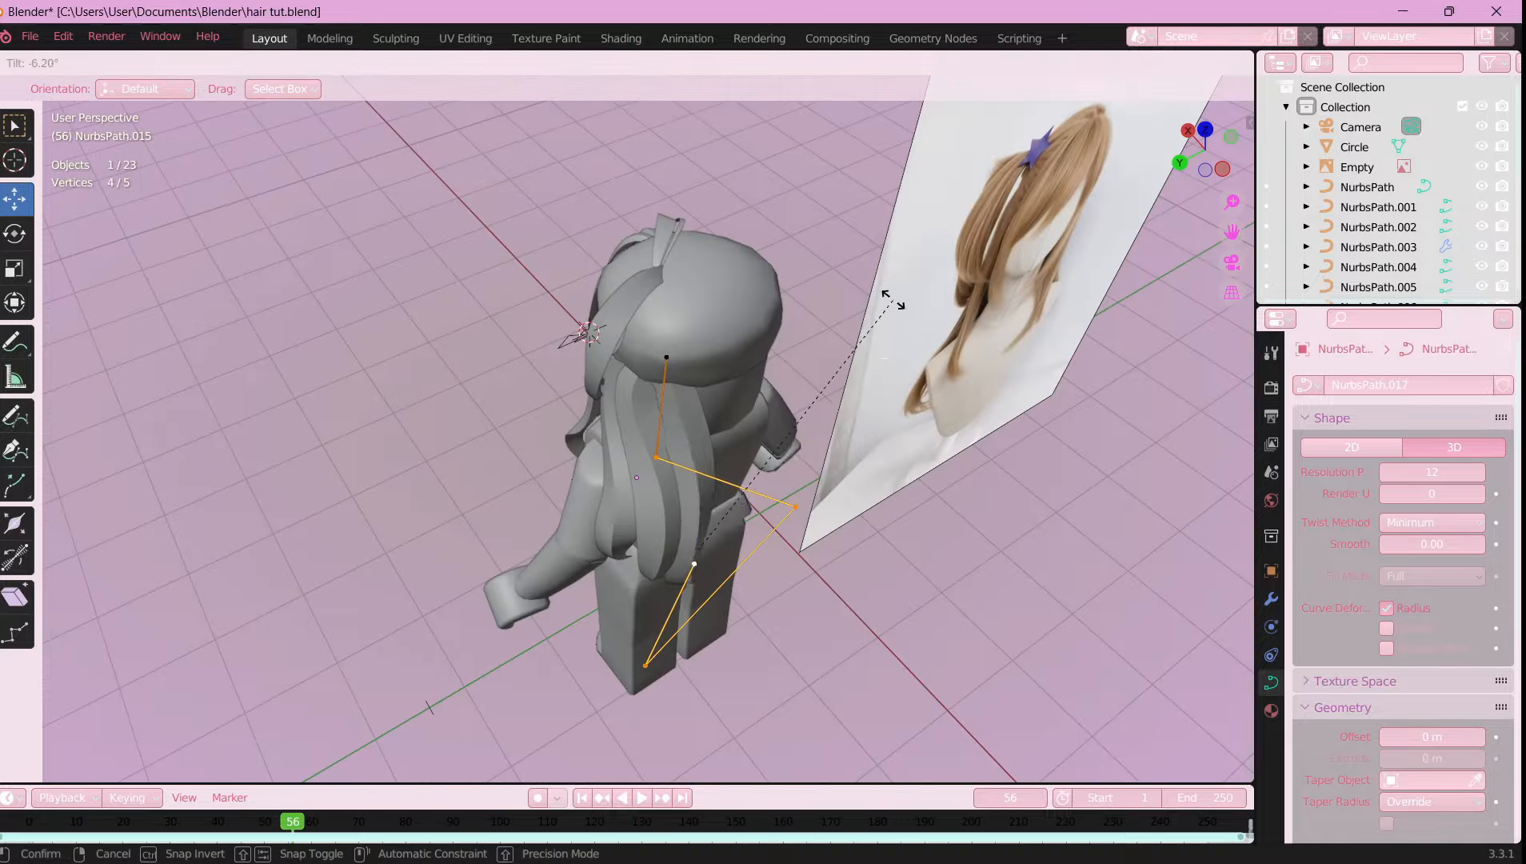
{"action": "left_click", "coordinate": [885, 300]}
{"action": "middle_click_drag", "start_coordinate": [885, 300], "coordinate": [808, 248]}
{"action": "left_click", "coordinate": [756, 191]}
{"action": "left_click_drag", "start_coordinate": [756, 191], "coordinate": [780, 225]}
{"action": "middle_click_drag", "start_coordinate": [780, 225], "coordinate": [752, 376]}
{"action": "left_click_drag", "start_coordinate": [724, 248], "coordinate": [726, 238]}
- Adjust the strand's tilt once more, reposition the selected control points and leave curve editing
{"action": "key", "text": "ctrl+t"}
{"action": "middle_click_drag", "start_coordinate": [726, 237], "coordinate": [770, 310]}
{"action": "left_click", "coordinate": [860, 272]}
{"action": "key", "text": "g"}
{"action": "left_click", "coordinate": [771, 311]}
{"action": "key", "text": "Tab"}
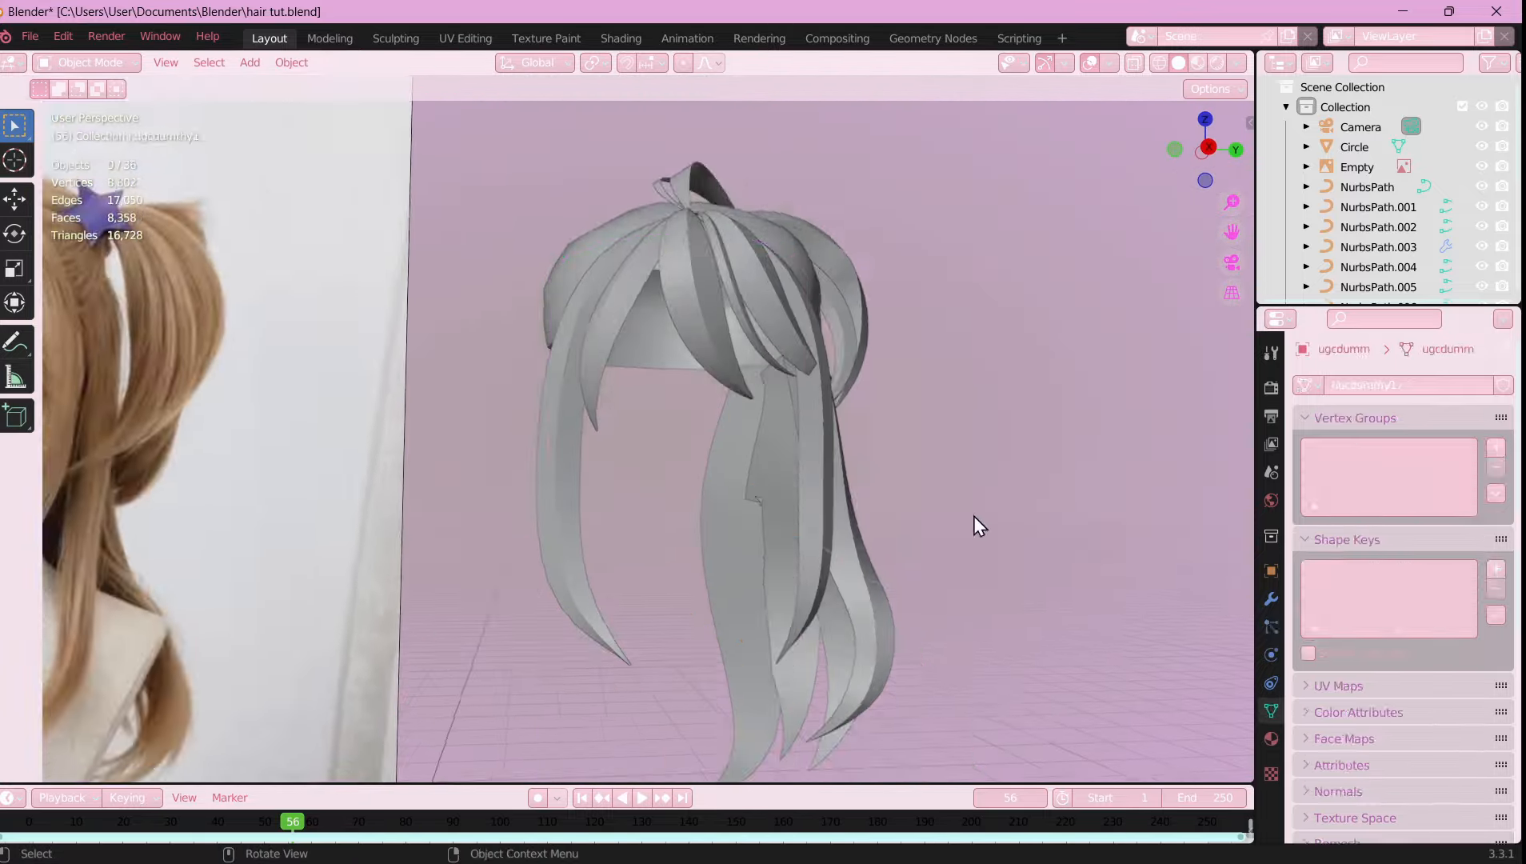
- Reposition control points of the side strand below the ponytail, and move the selected back strands across the back of the head
{"action": "key", "text": "g"}
{"action": "middle_click_drag", "start_coordinate": [1013, 437], "coordinate": [1038, 364]}
{"action": "left_click", "coordinate": [797, 409]}
{"action": "key", "text": "Tab"}
{"action": "key", "text": "g"}
{"action": "left_click", "coordinate": [880, 436]}
{"action": "key", "text": "Tab"}
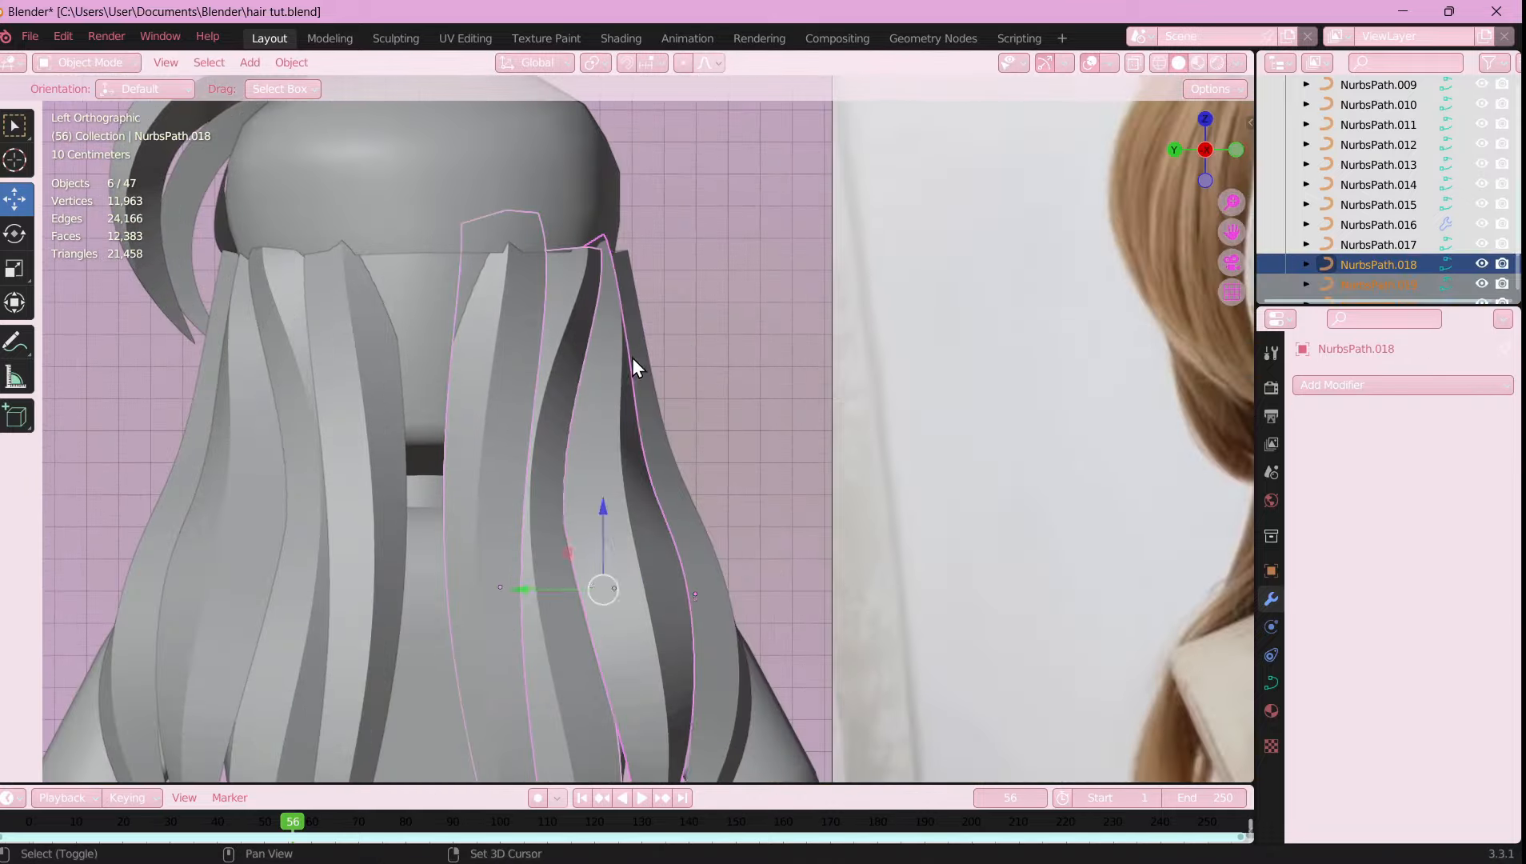
{"action": "key", "text": "g"}
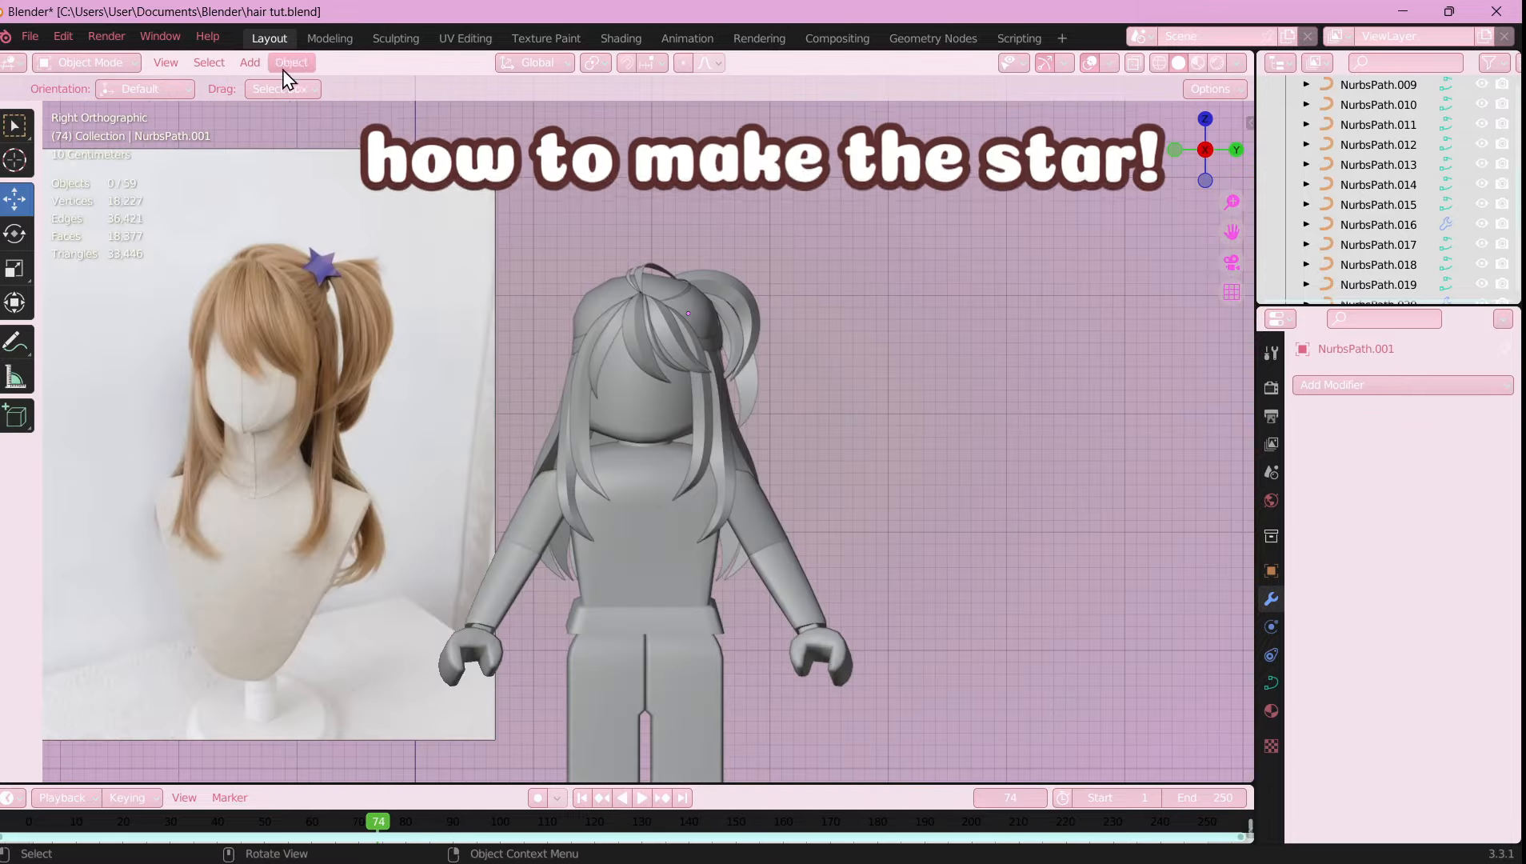
- Add a mesh circle with 10 vertices as the base for the star
{"action": "left_click", "coordinate": [249, 64]}
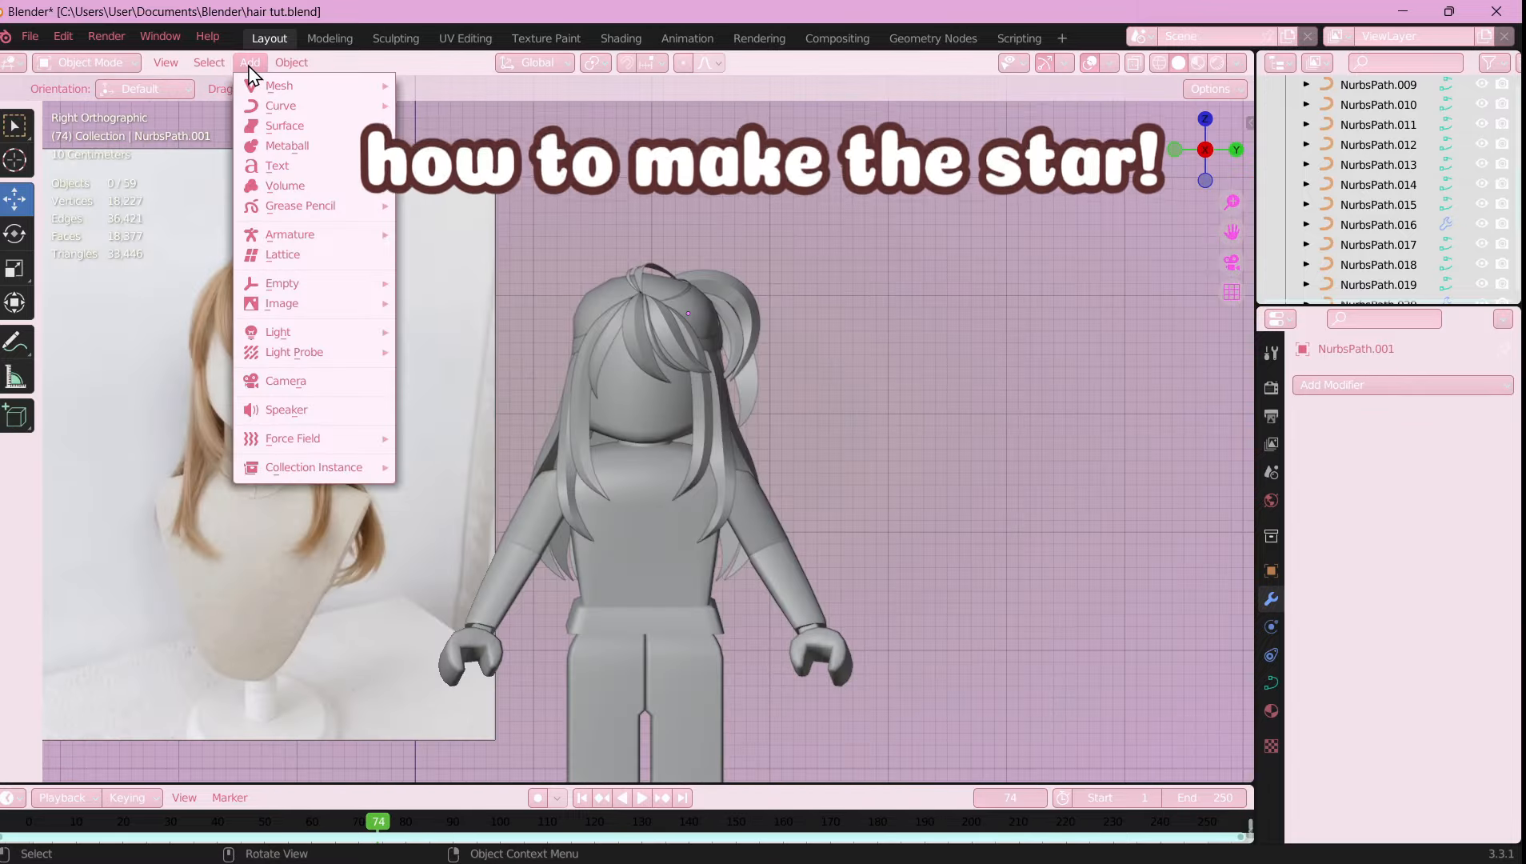
{"action": "mouse_move", "coordinate": [318, 94]}
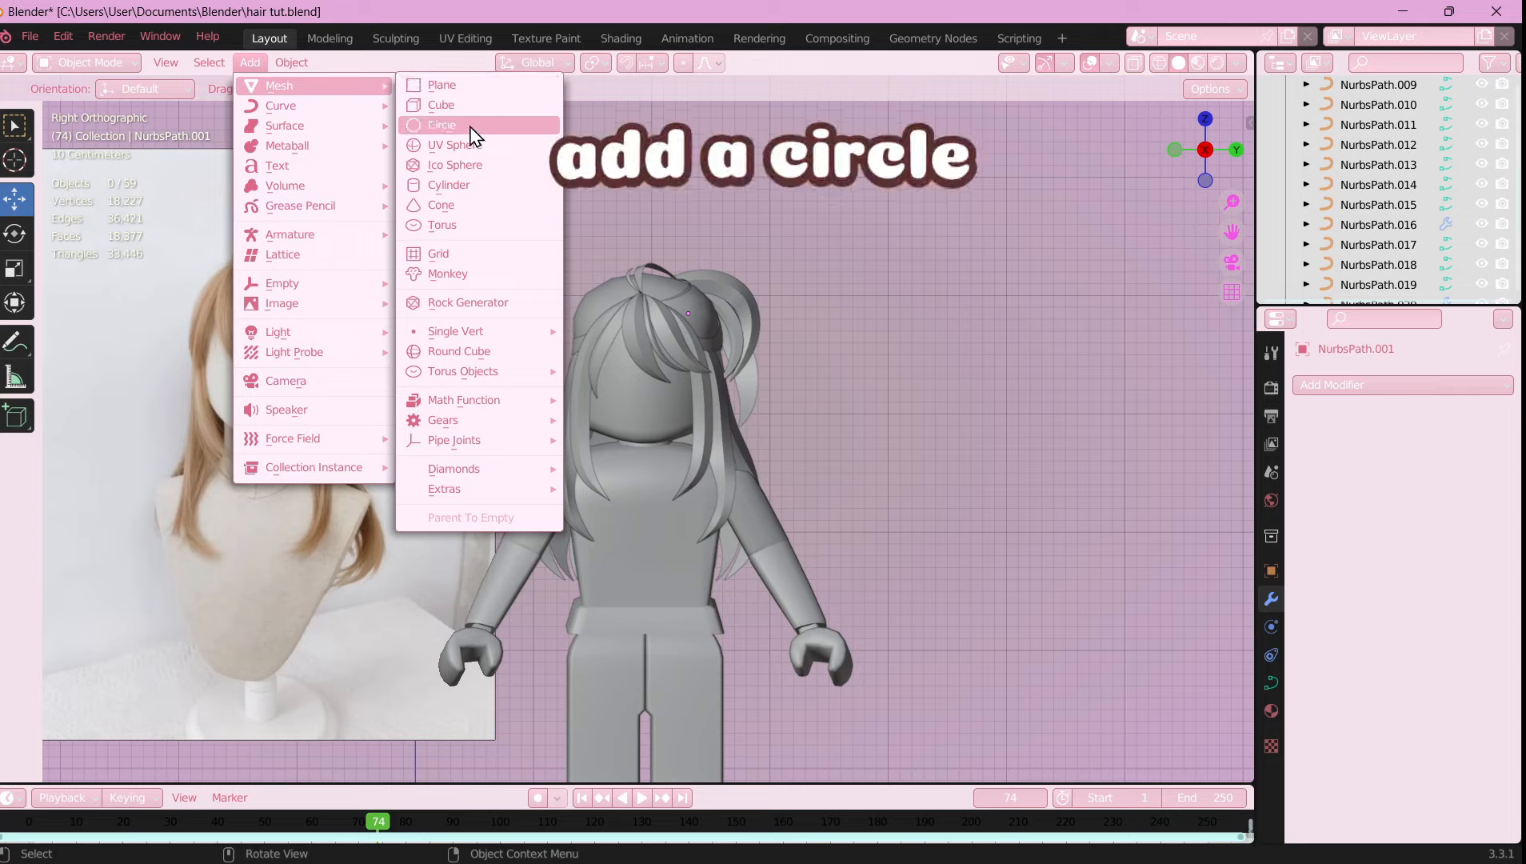
{"action": "left_click", "coordinate": [441, 126]}
{"action": "left_click", "coordinate": [144, 767]}
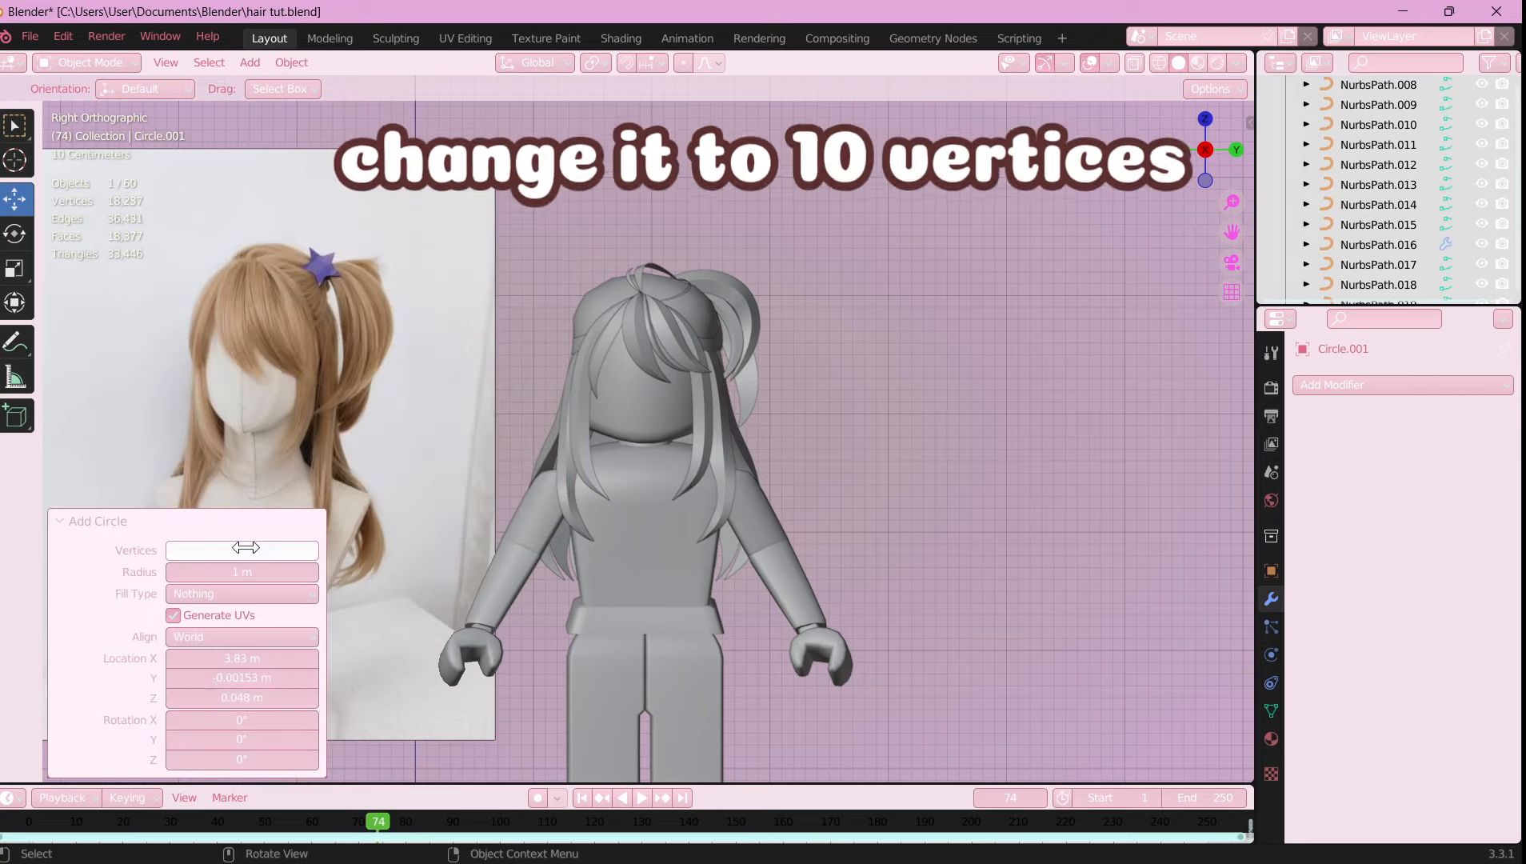
{"action": "left_click", "coordinate": [204, 525]}
- Move the circle into the empty space away from the dummy in top view
{"action": "left_click", "coordinate": [1202, 120]}
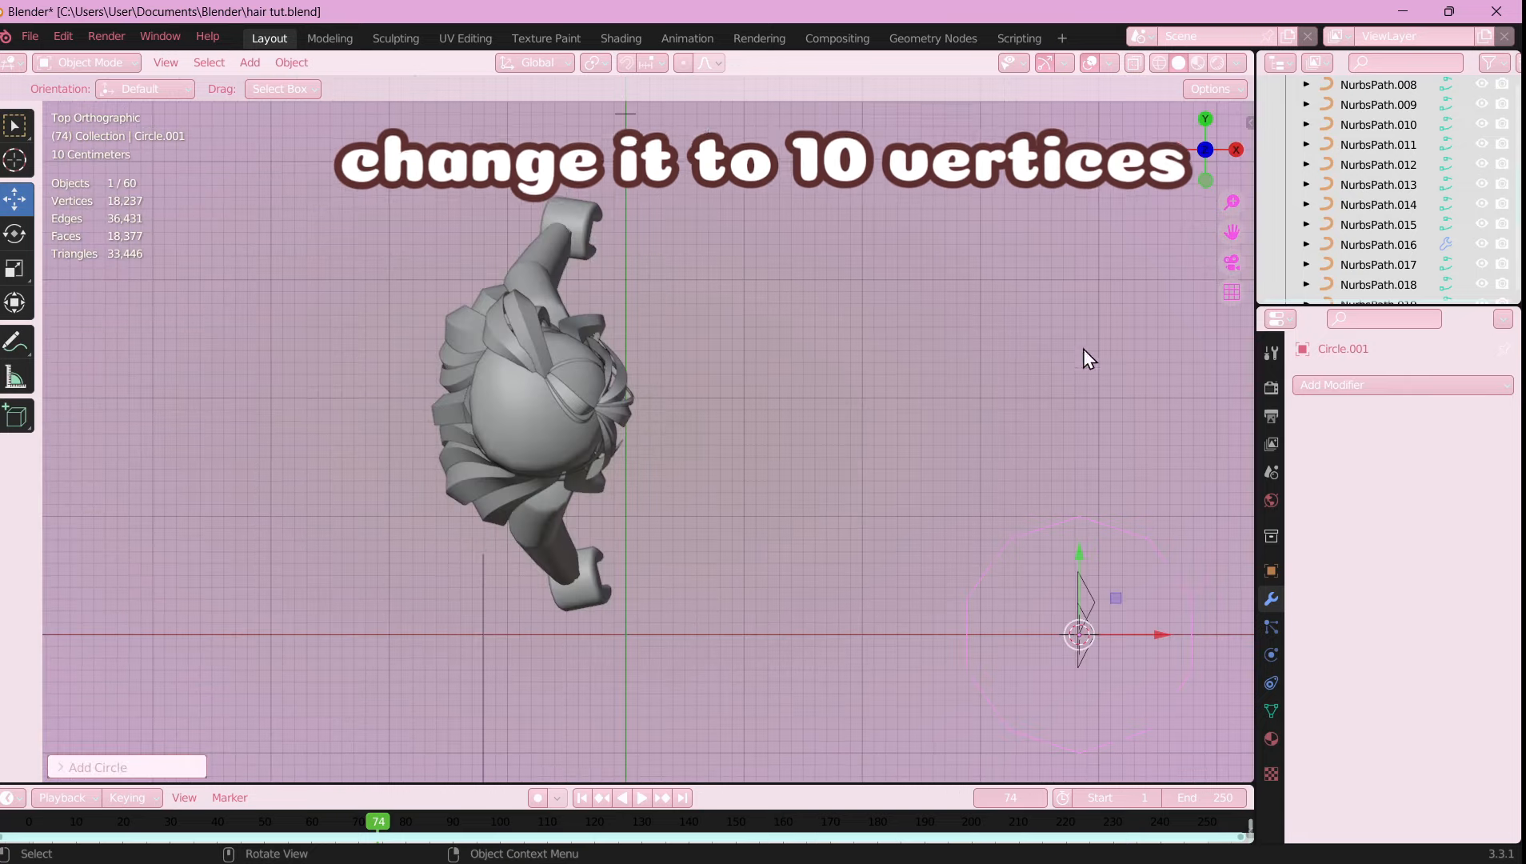
{"action": "key", "text": "g"}
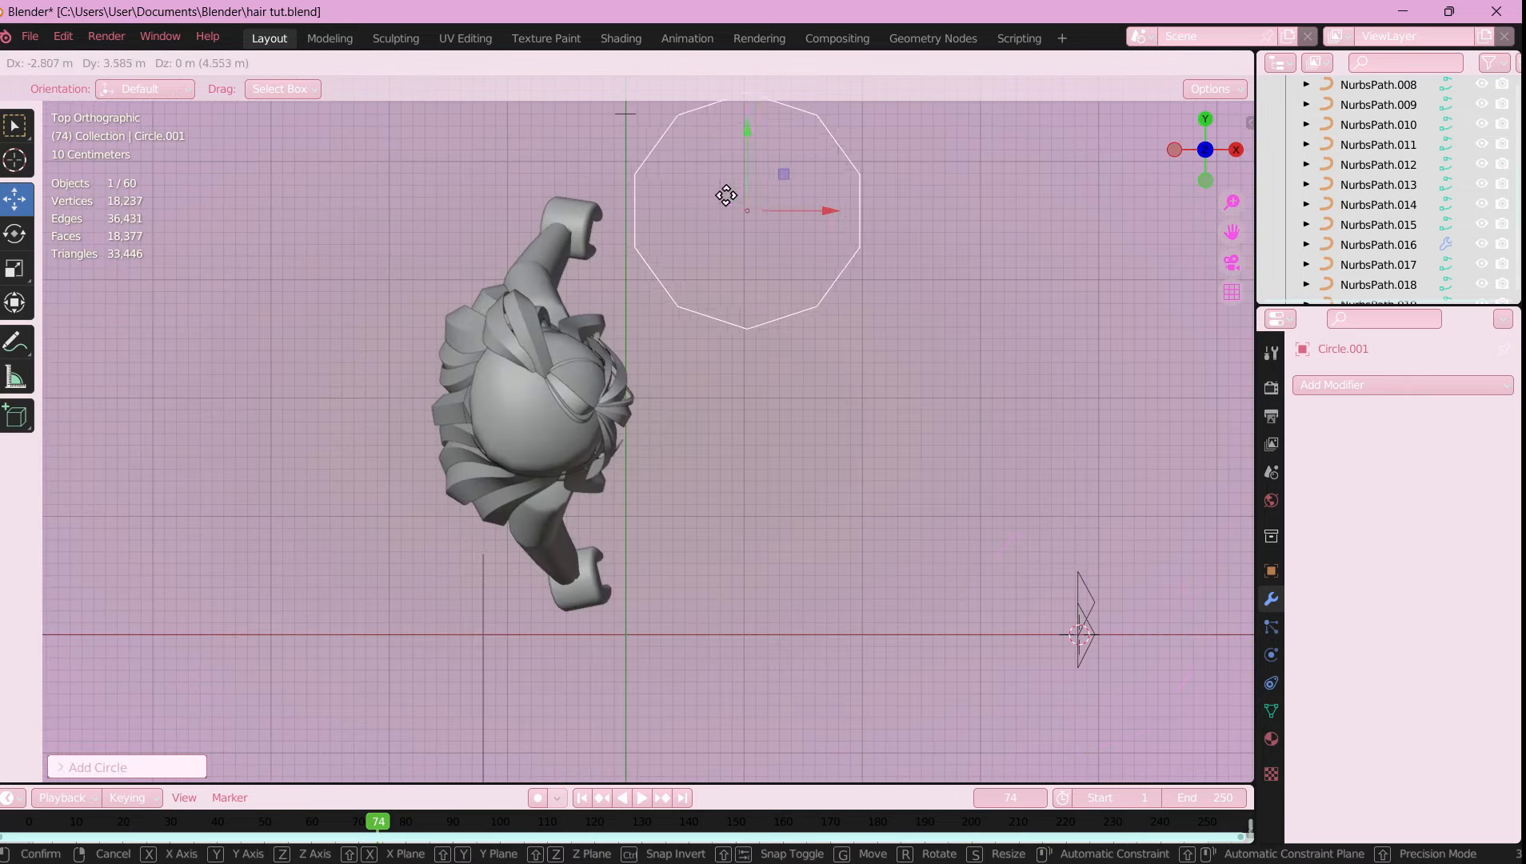
{"action": "left_click", "coordinate": [721, 200]}
{"action": "middle_click_drag", "start_coordinate": [713, 327], "coordinate": [787, 636], "text": "shift"}
{"action": "left_click_drag", "start_coordinate": [801, 511], "coordinate": [864, 331]}
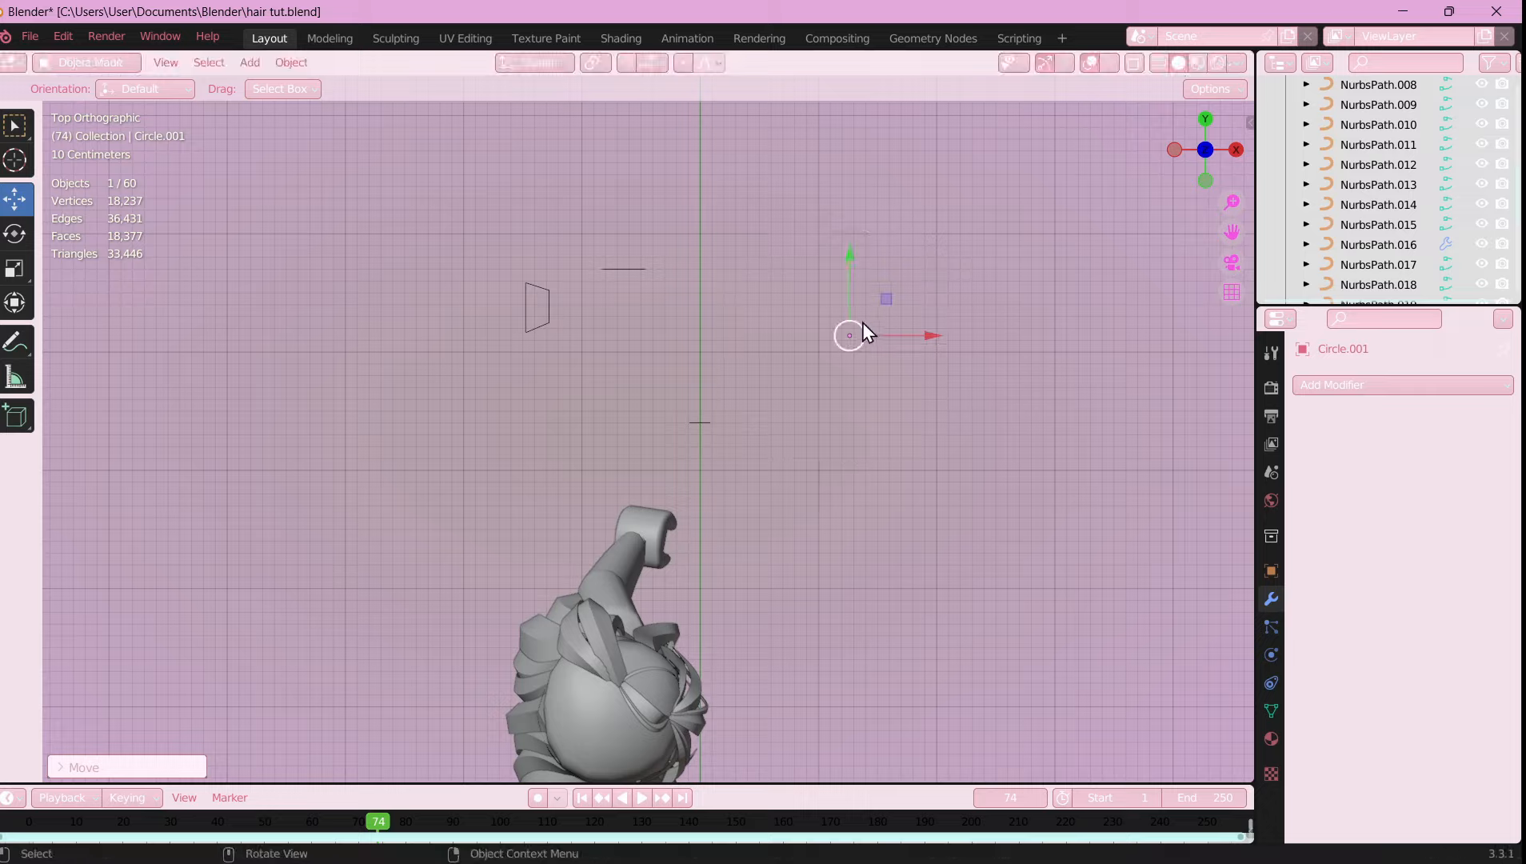
- Scale every other vertex of the circle inward to shape a five-pointed star
{"action": "scroll", "coordinate": [960, 392], "scroll_direction": "up", "scroll_amount": 3}
{"action": "middle_click_drag", "start_coordinate": [981, 412], "coordinate": [556, 599], "text": "shift"}
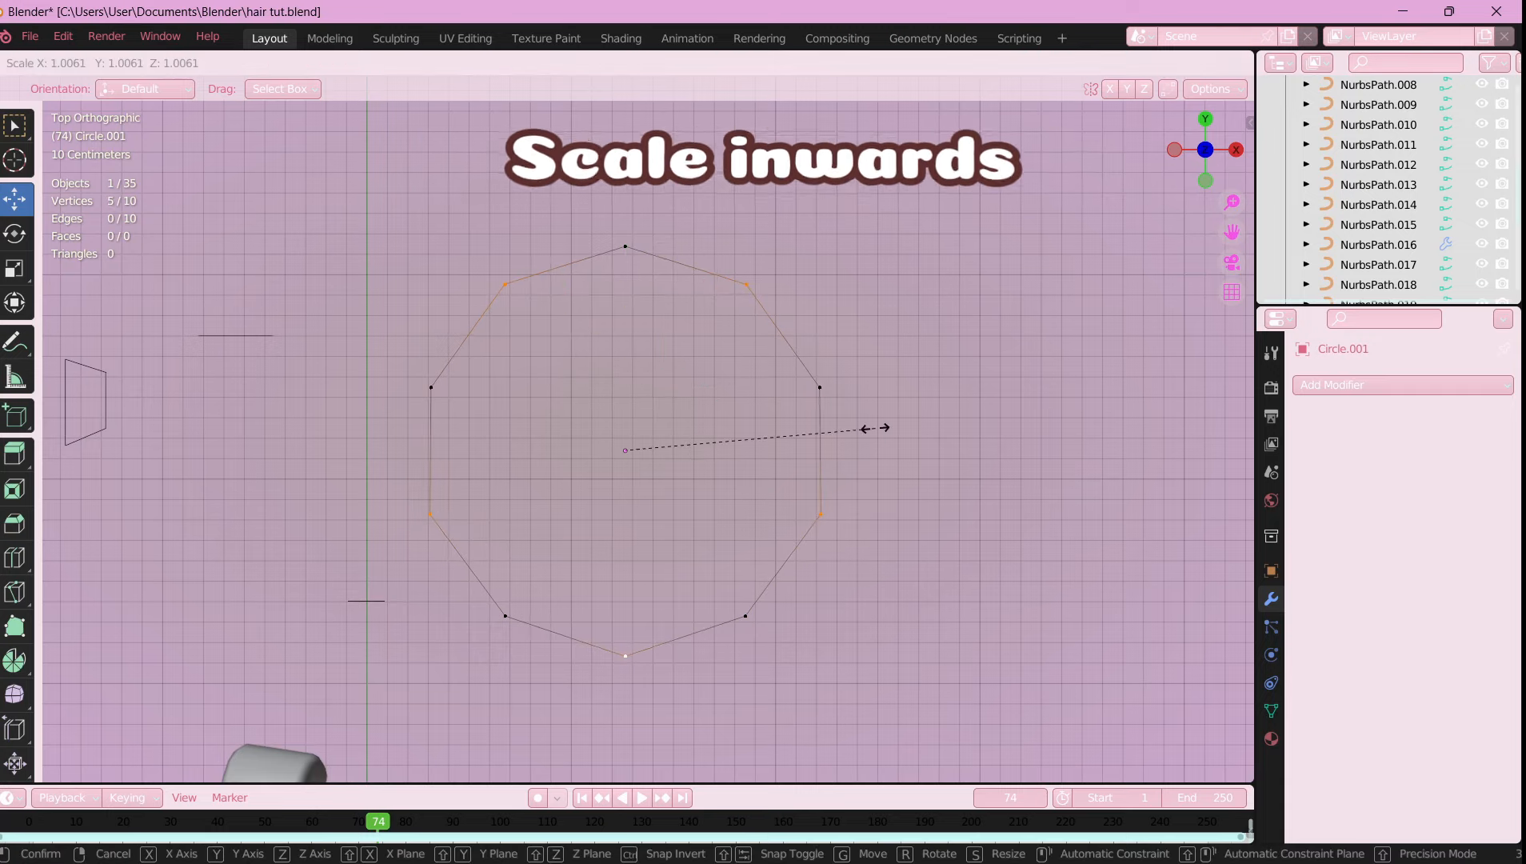
{"action": "left_click", "coordinate": [747, 435]}
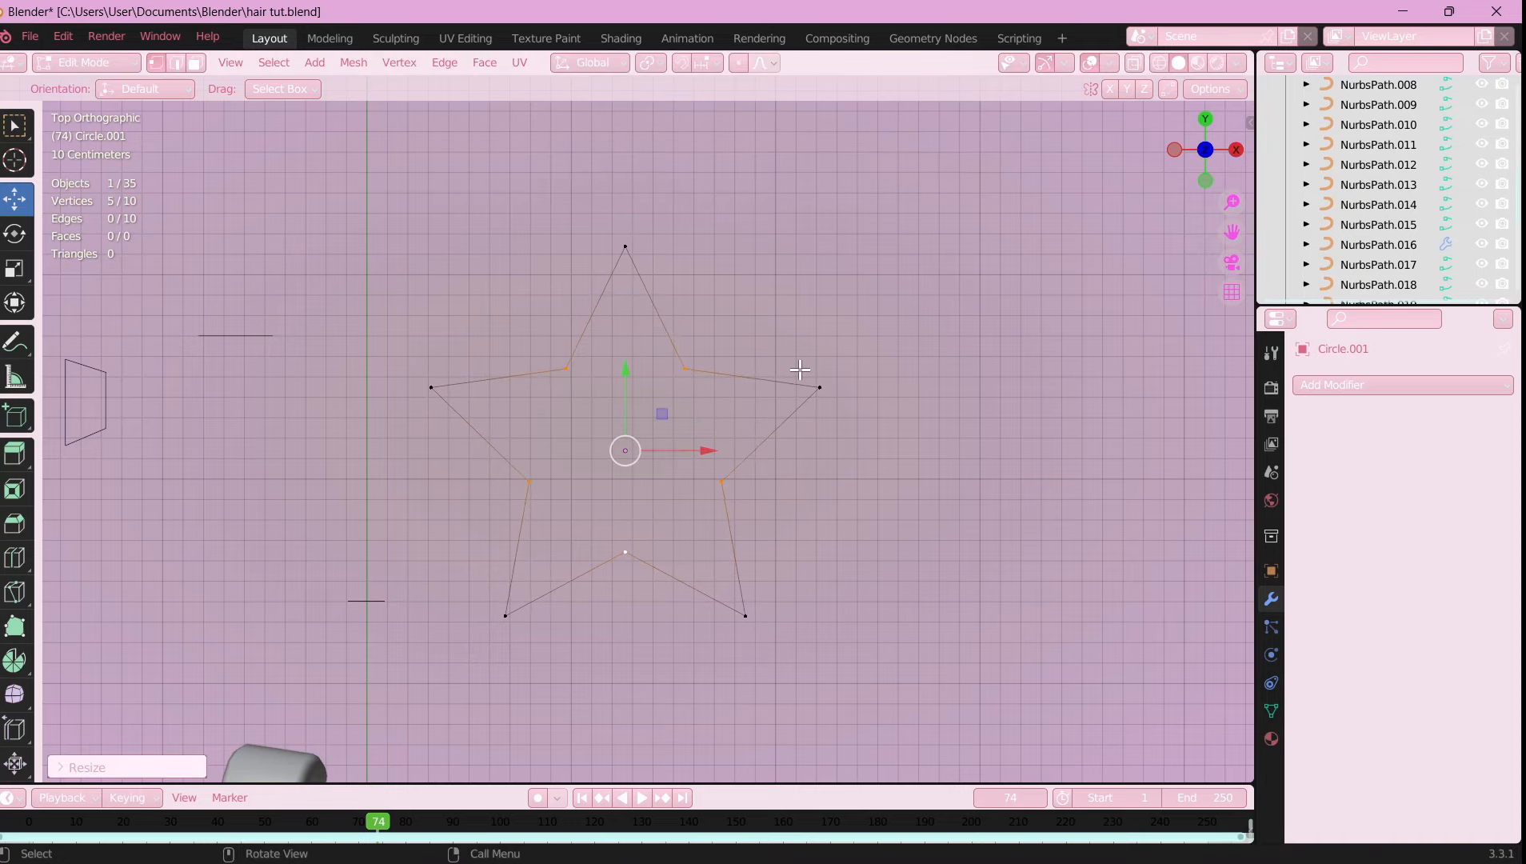
{"action": "scroll", "coordinate": [804, 376], "scroll_direction": "down", "scroll_amount": 2}
{"action": "key", "text": "Tab"}
{"action": "scroll", "coordinate": [810, 427], "scroll_direction": "up", "scroll_amount": 2}
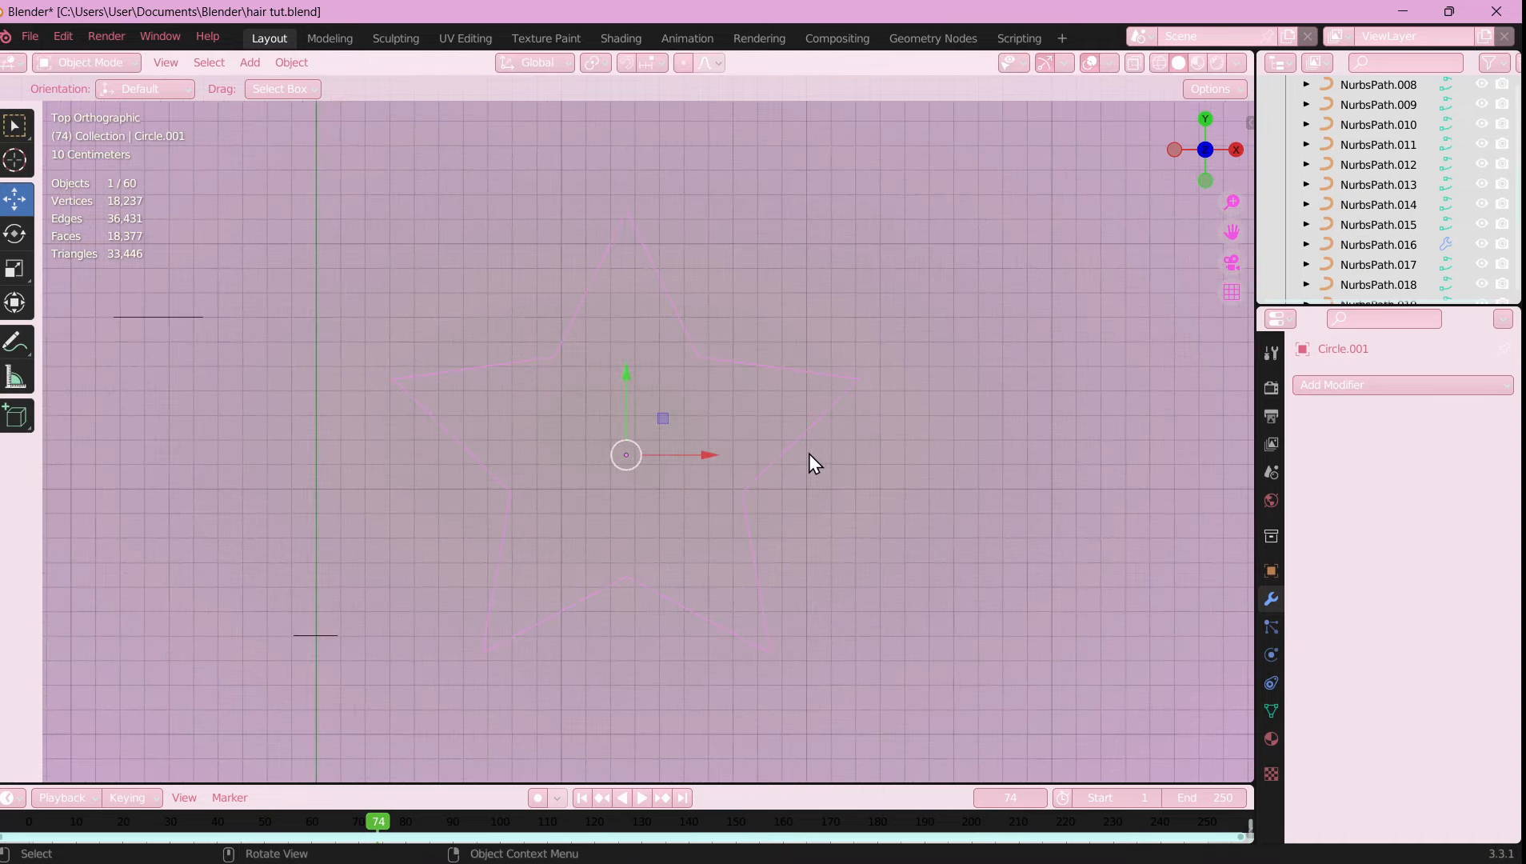
- Extrude the whole star outline upward, adding a second thin layer about 0.04 m high
{"action": "key", "text": "Tab"}
{"action": "key", "text": "b"}
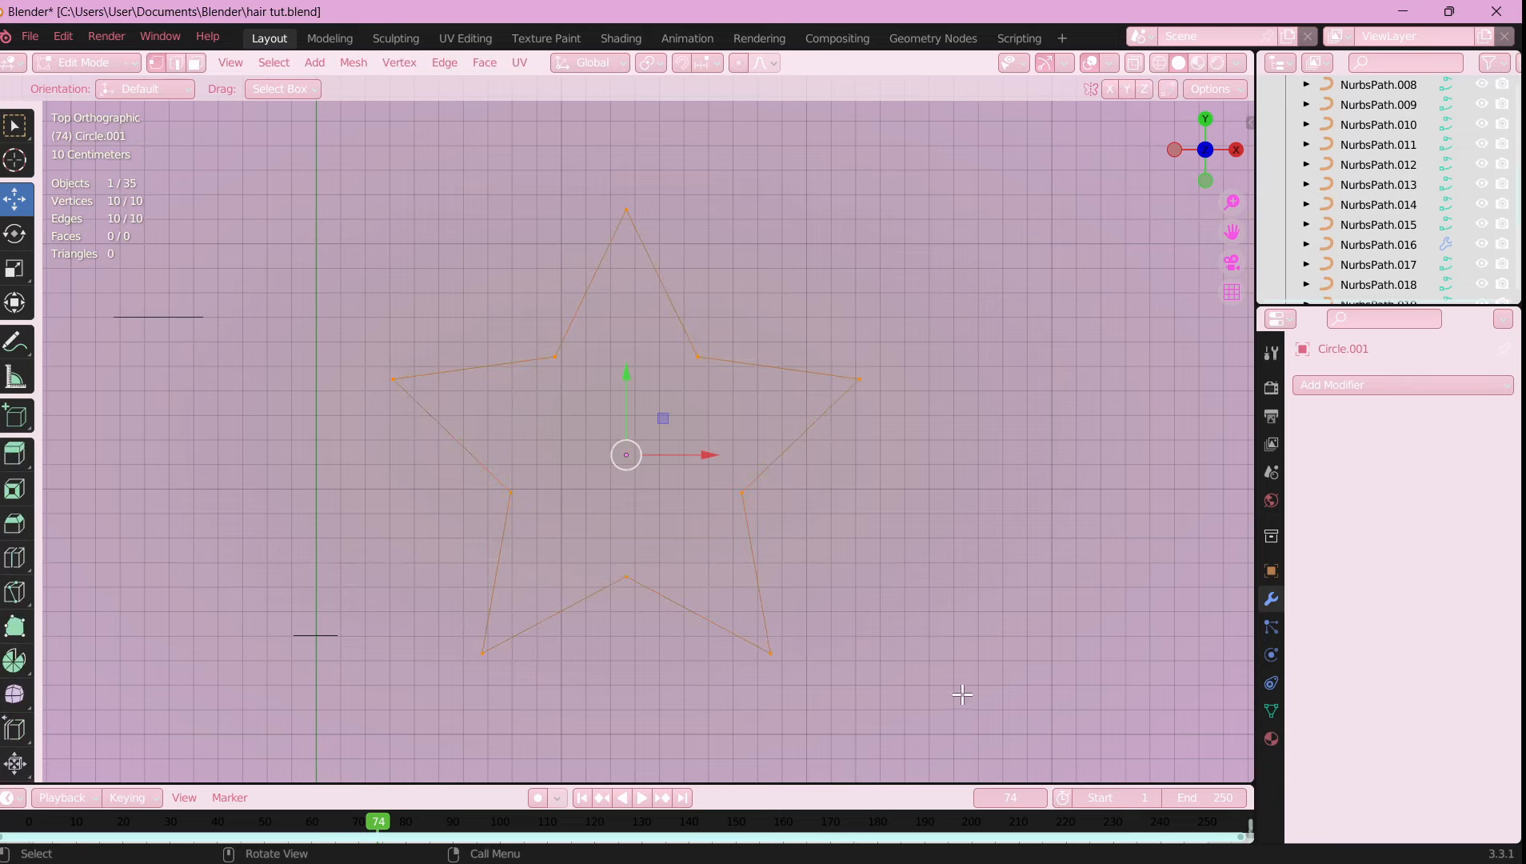
{"action": "left_click", "coordinate": [1236, 150]}
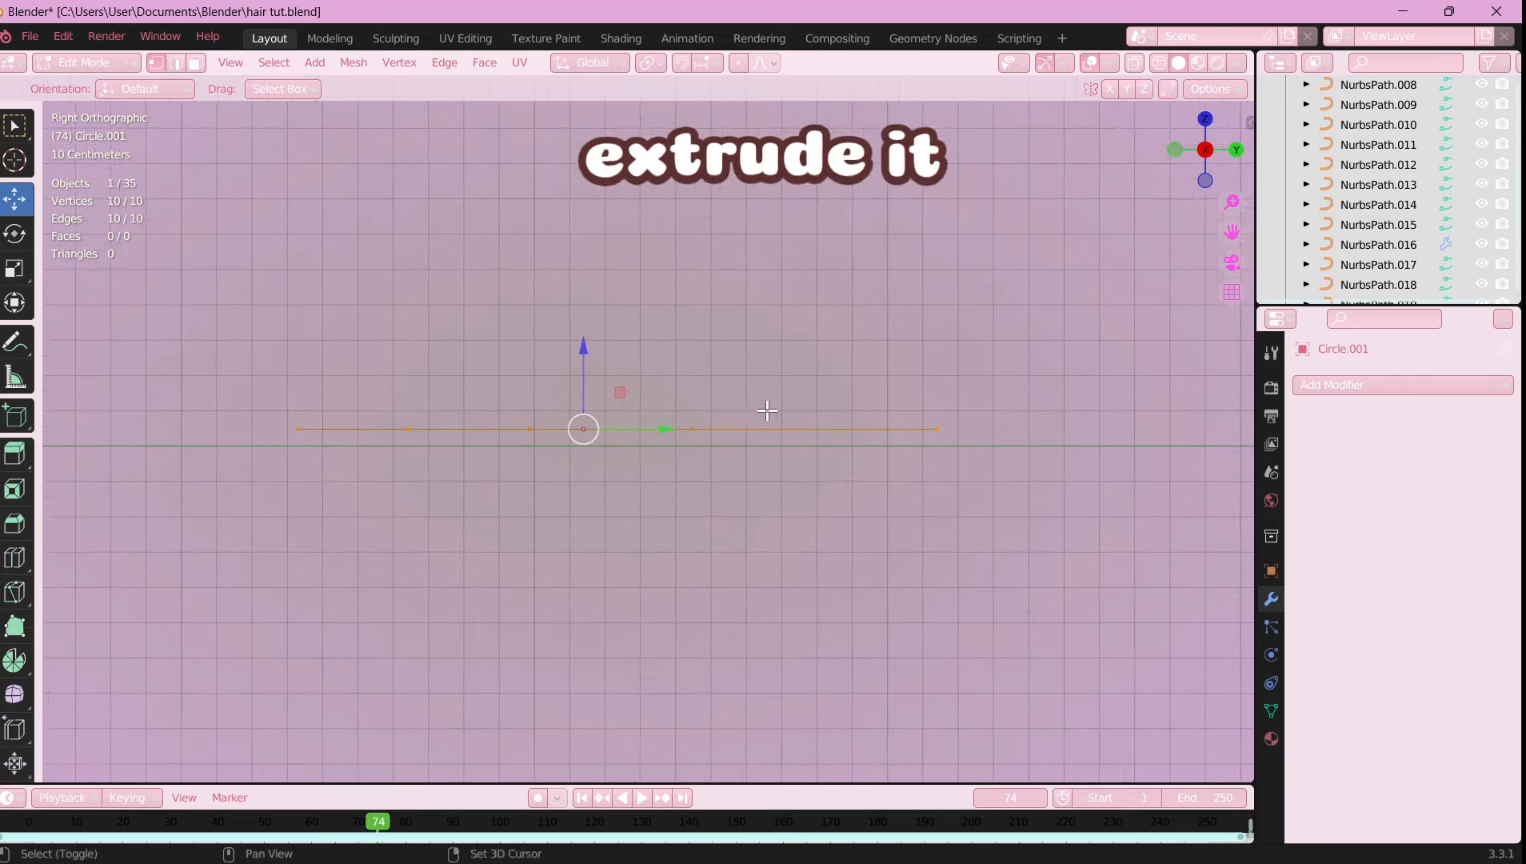
{"action": "key", "text": "e"}
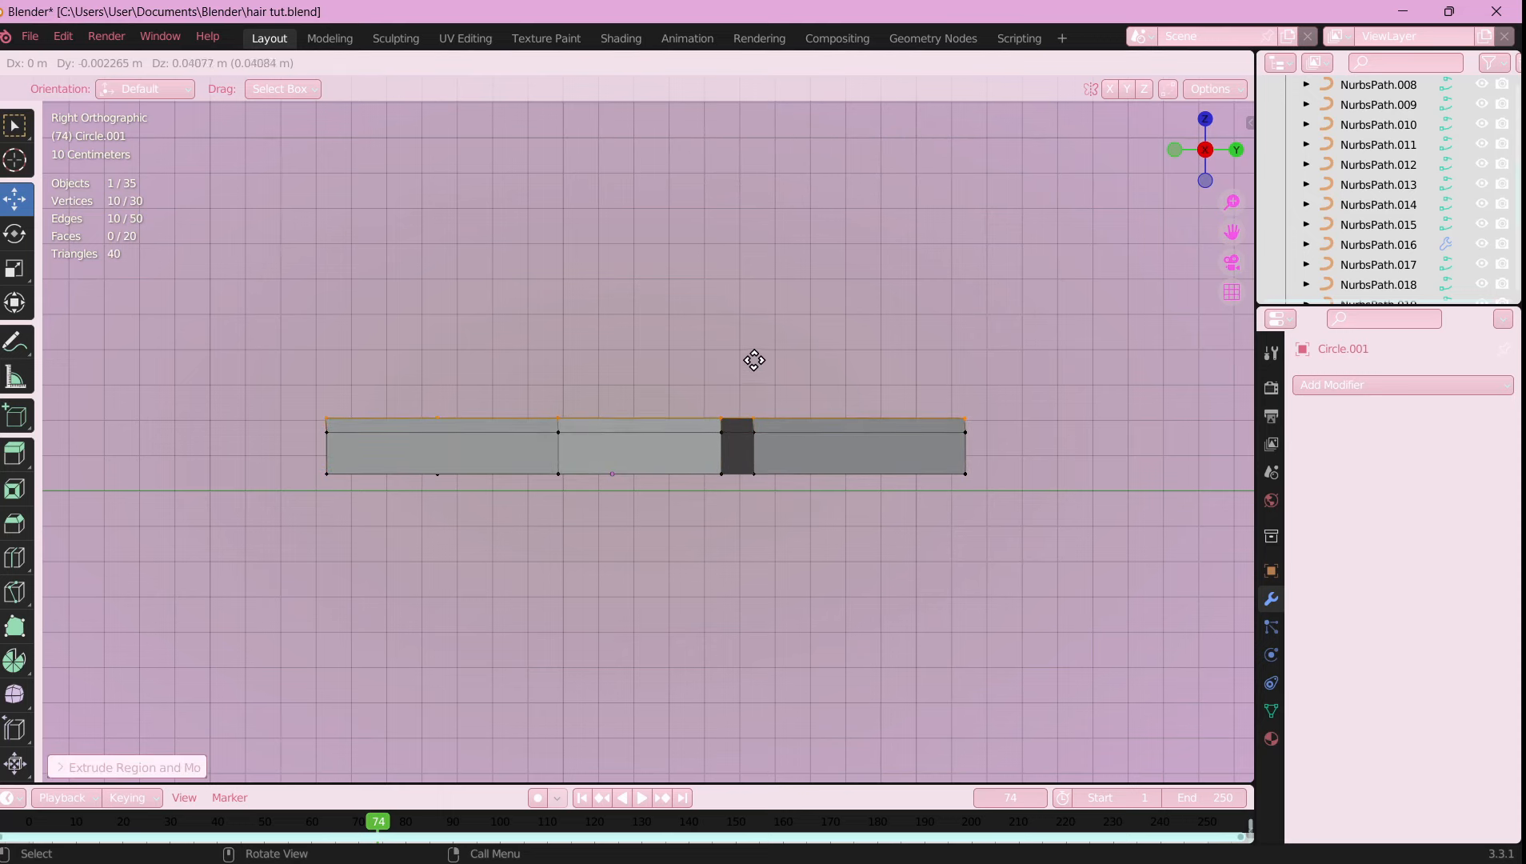
- Scale the star's upper outline inward to about 0.93 to bevel the upper edge
{"action": "left_click", "coordinate": [1204, 119]}
{"action": "key", "text": "s"}
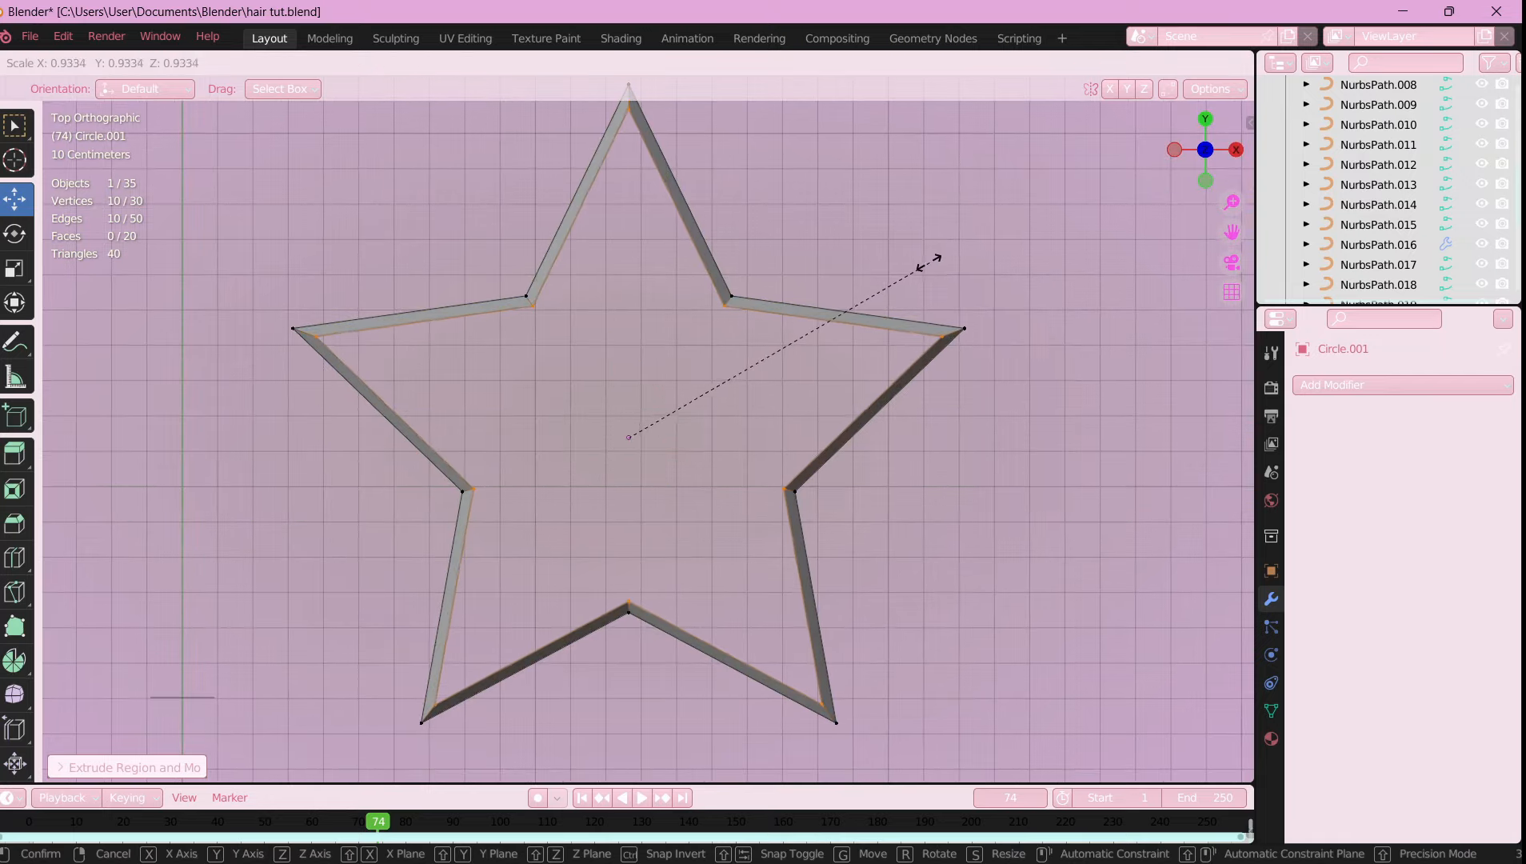
{"action": "left_click", "coordinate": [923, 262]}
- Extrude the star's bottom outline downward about 0.05 m and scale it inward to match the upper bevel
{"action": "left_click", "coordinate": [1205, 150]}
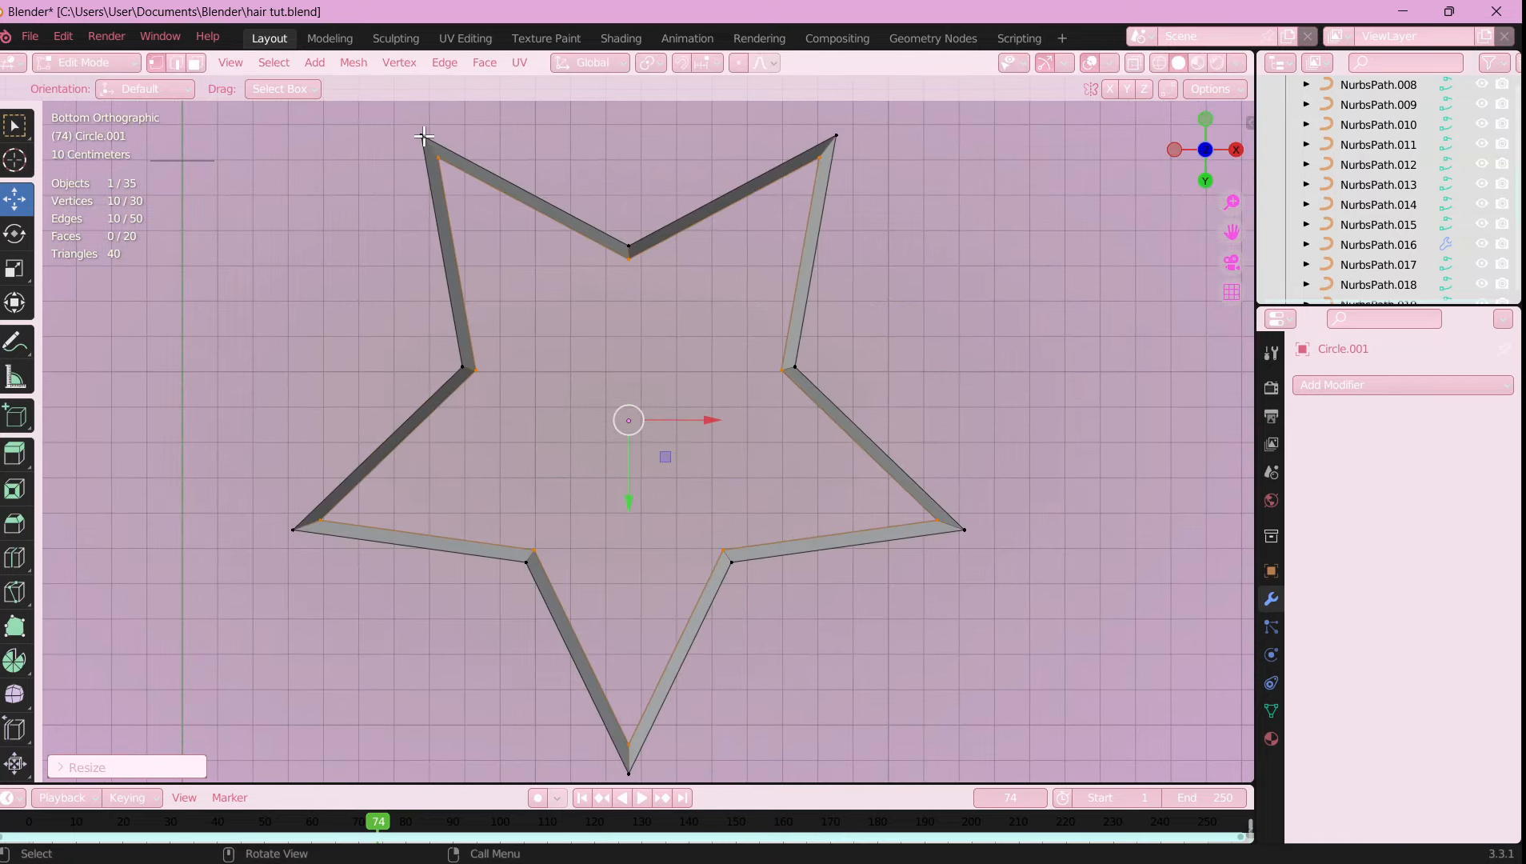
{"action": "left_click", "coordinate": [1236, 151]}
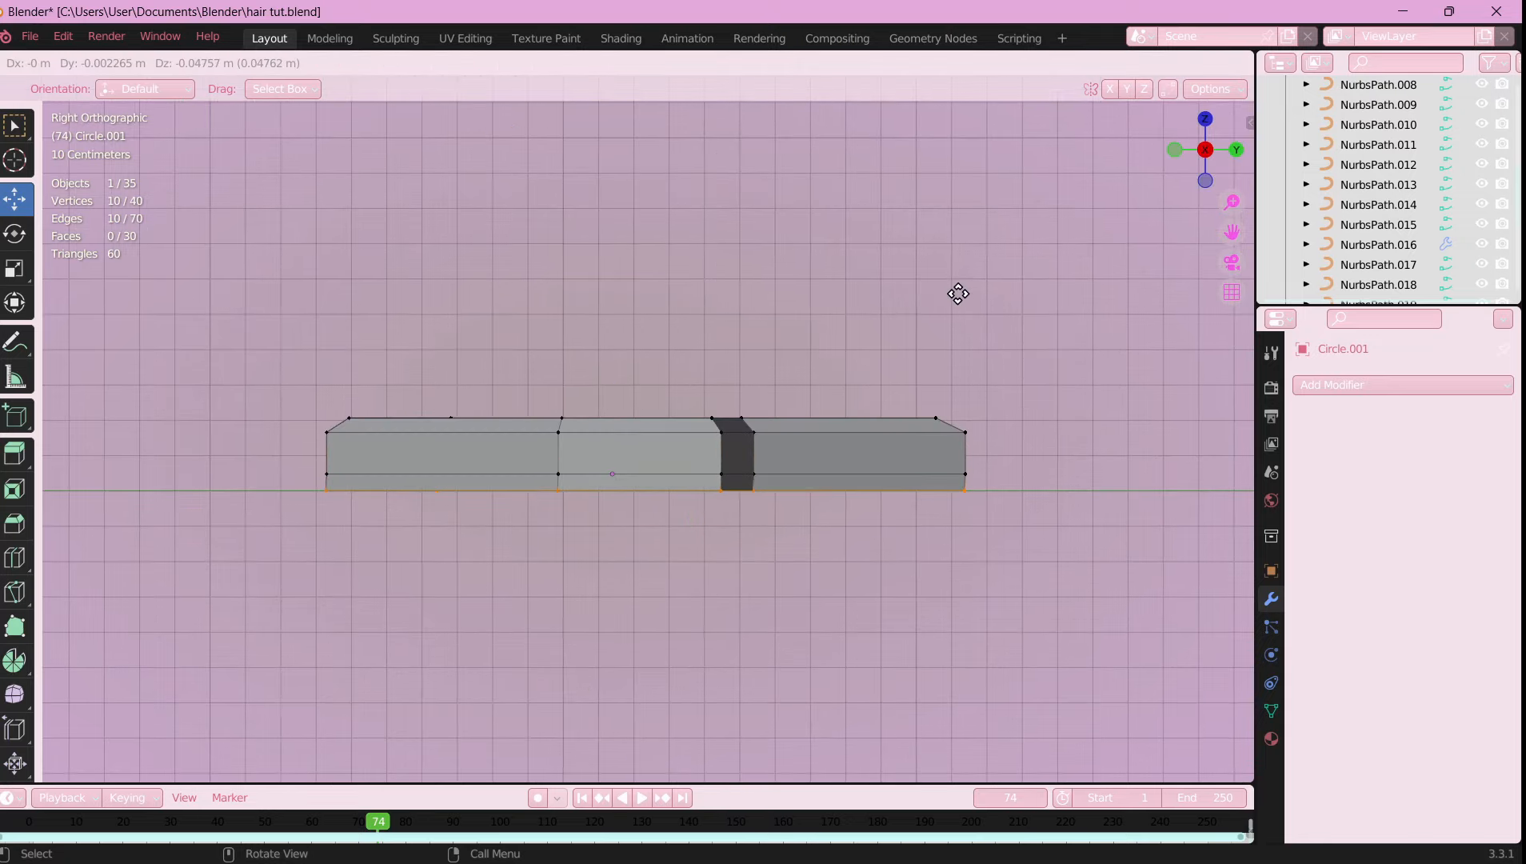
{"action": "left_click", "coordinate": [1205, 150]}
{"action": "left_click", "coordinate": [1206, 180]}
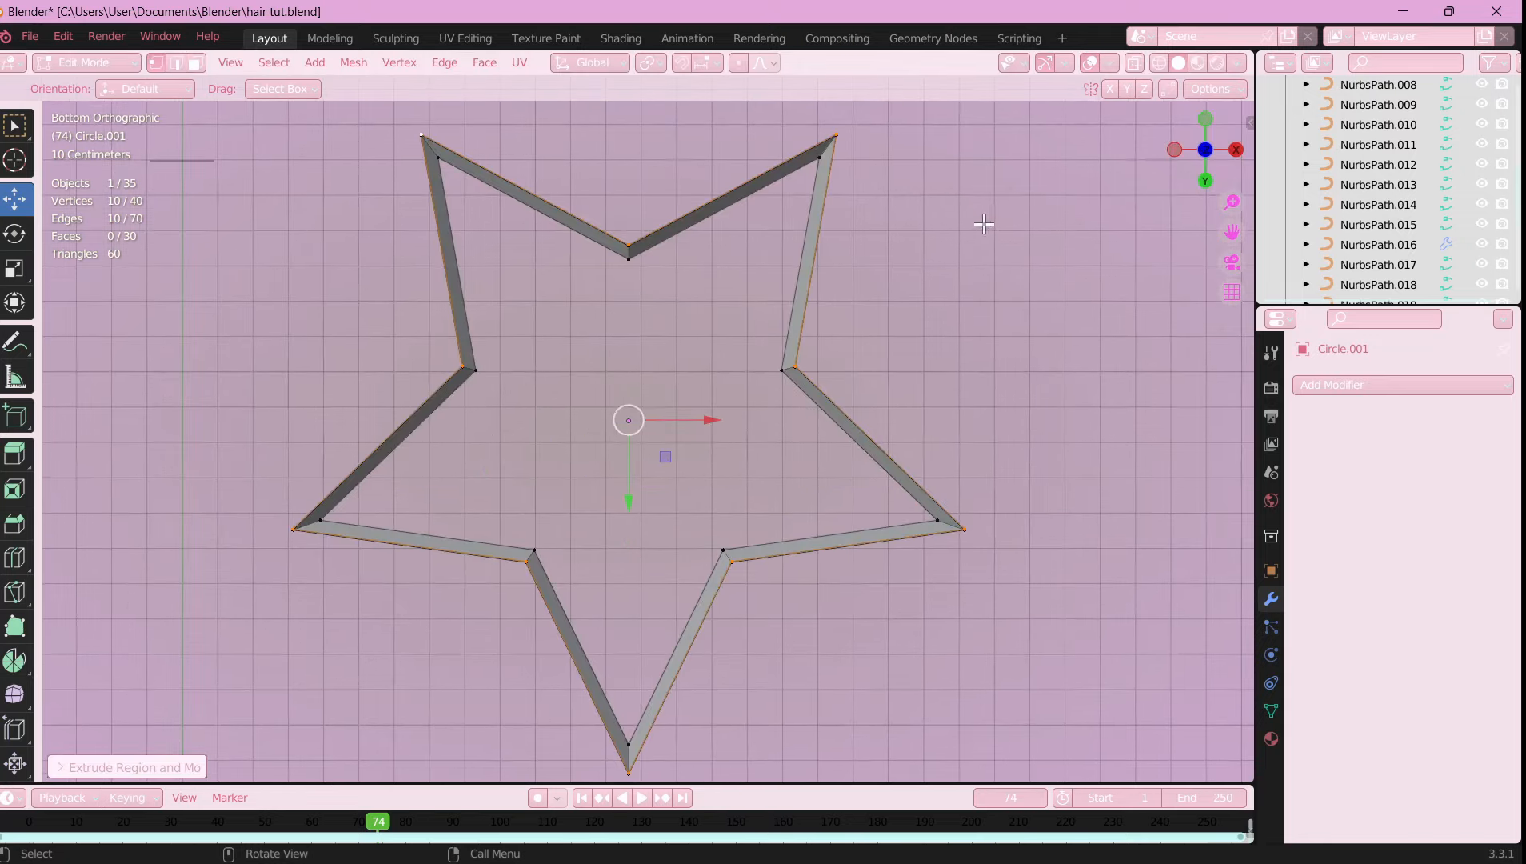
{"action": "key", "text": "s"}
{"action": "left_click", "coordinate": [957, 225]}
{"action": "left_click", "coordinate": [1208, 122]}
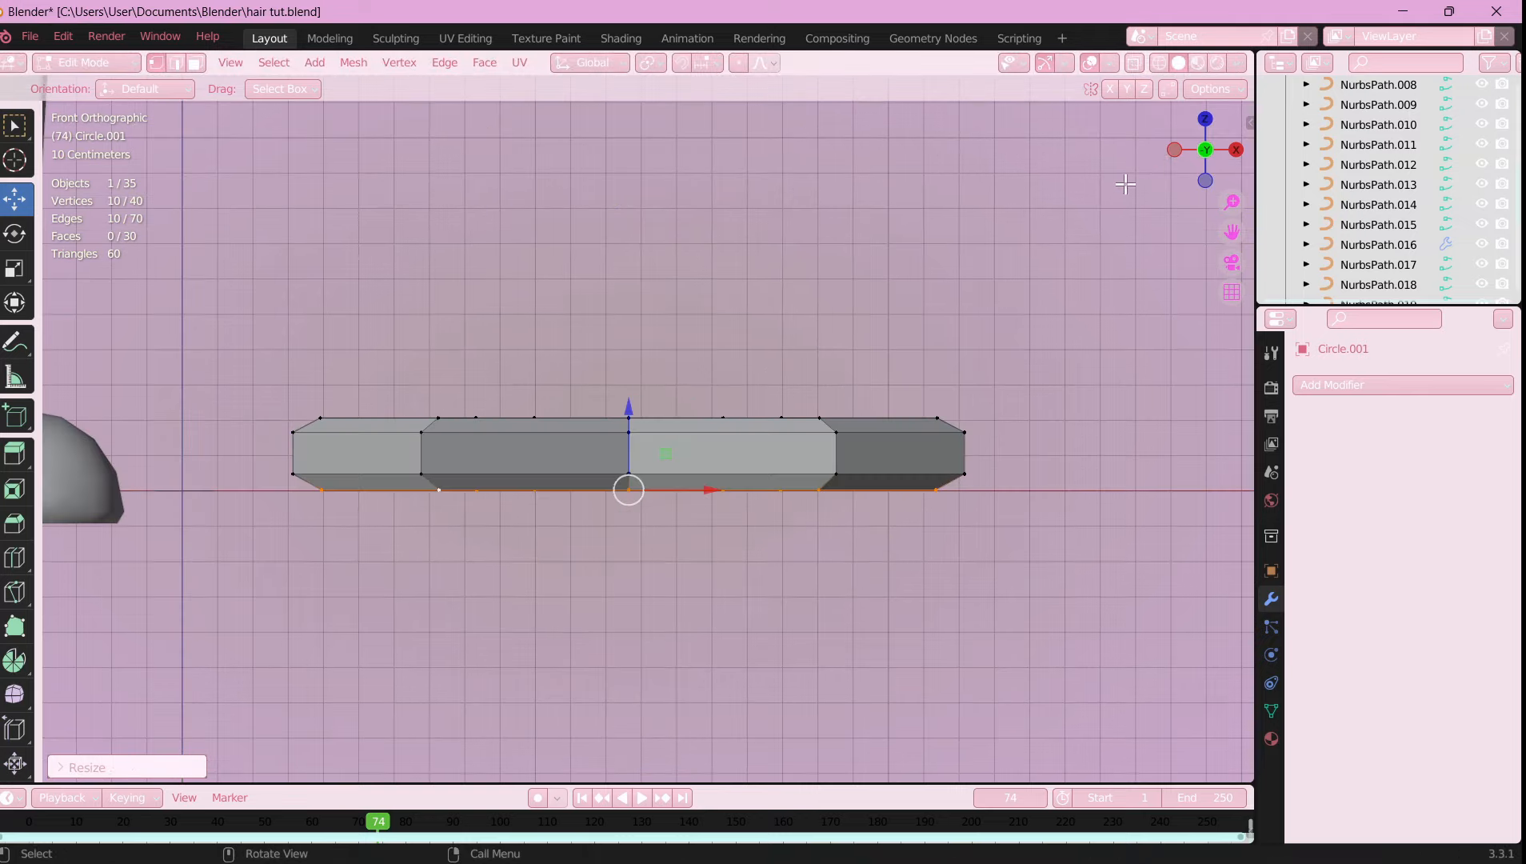
- Fill the star's upper and lower inner outlines with faces and return to Object Mode
{"action": "left_click", "coordinate": [1205, 119]}
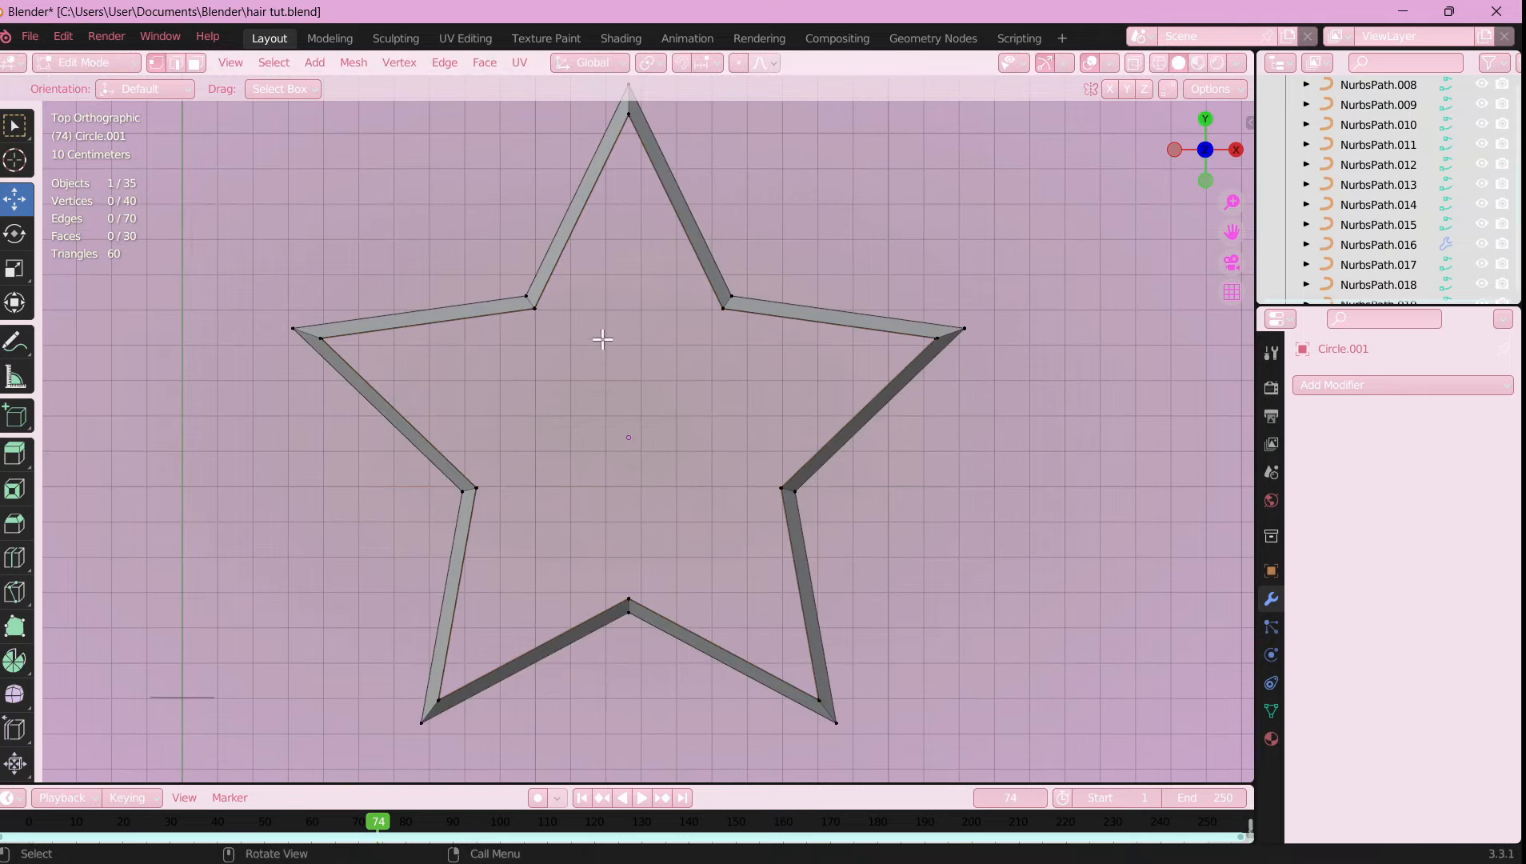
{"action": "left_click", "coordinate": [1202, 177]}
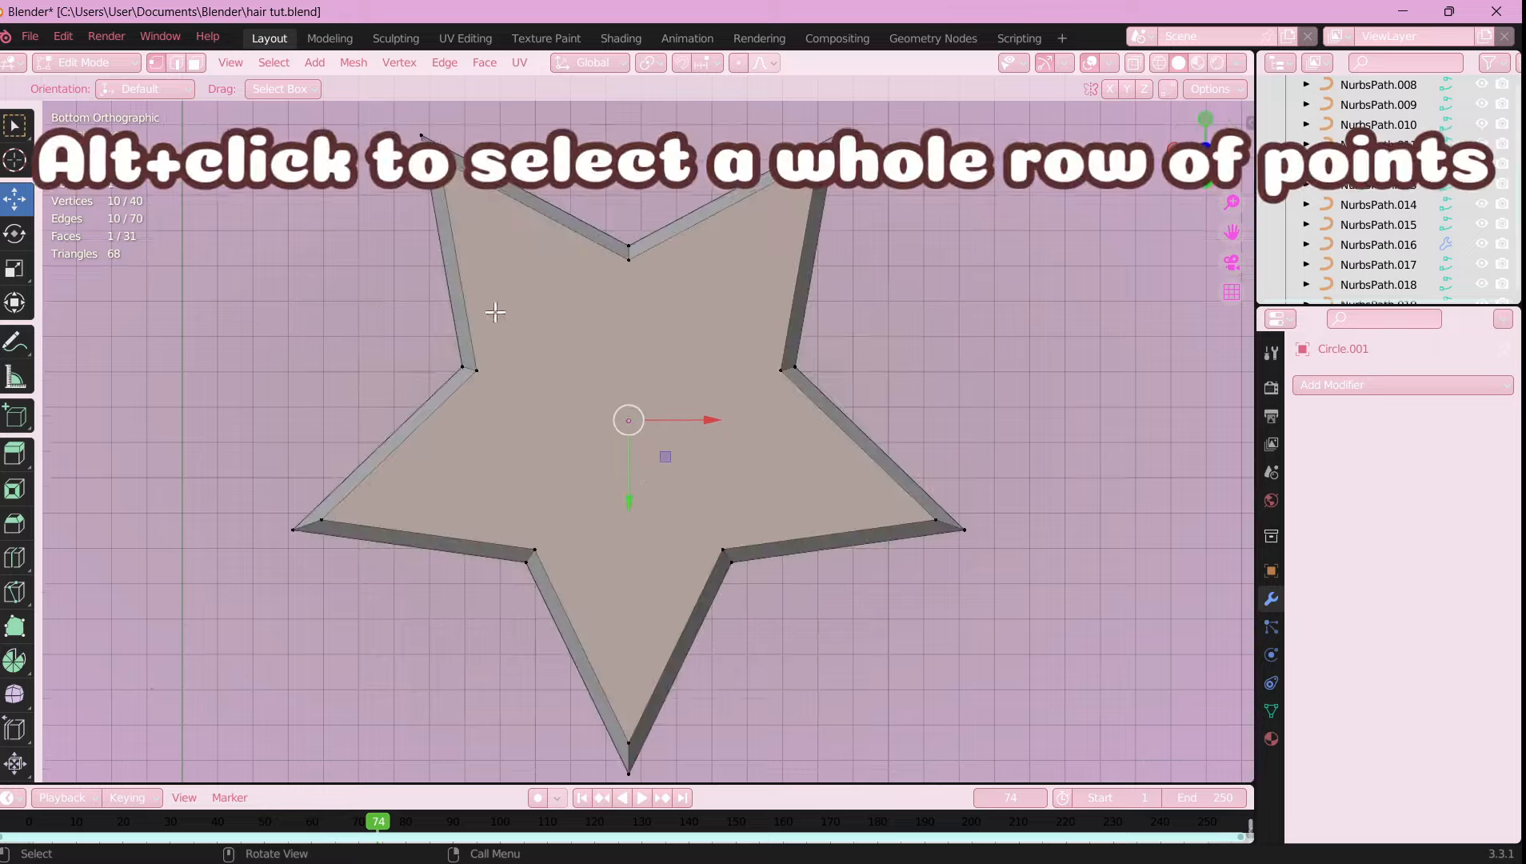
{"action": "left_click", "coordinate": [474, 370], "text": "alt"}
{"action": "left_click", "coordinate": [982, 309]}
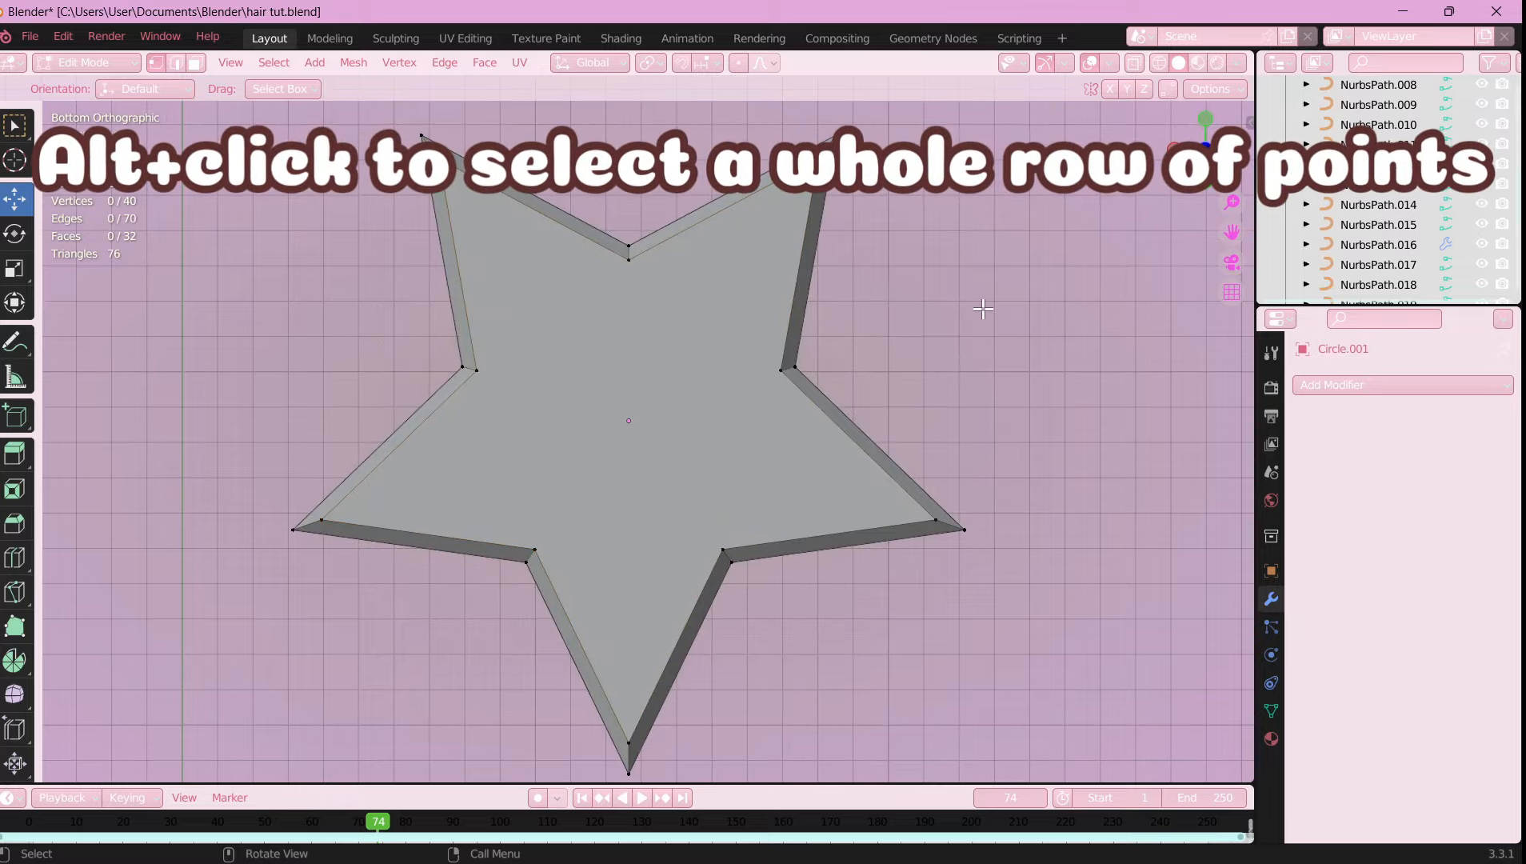
{"action": "middle_click_drag", "start_coordinate": [981, 310], "coordinate": [878, 421]}
{"action": "scroll", "coordinate": [760, 401], "scroll_direction": "down", "scroll_amount": 5}
{"action": "key", "text": "Tab"}
- Scale the star down, rotate it upright to face the front and tilt it slightly as in the reference
{"action": "left_click", "coordinate": [1236, 150]}
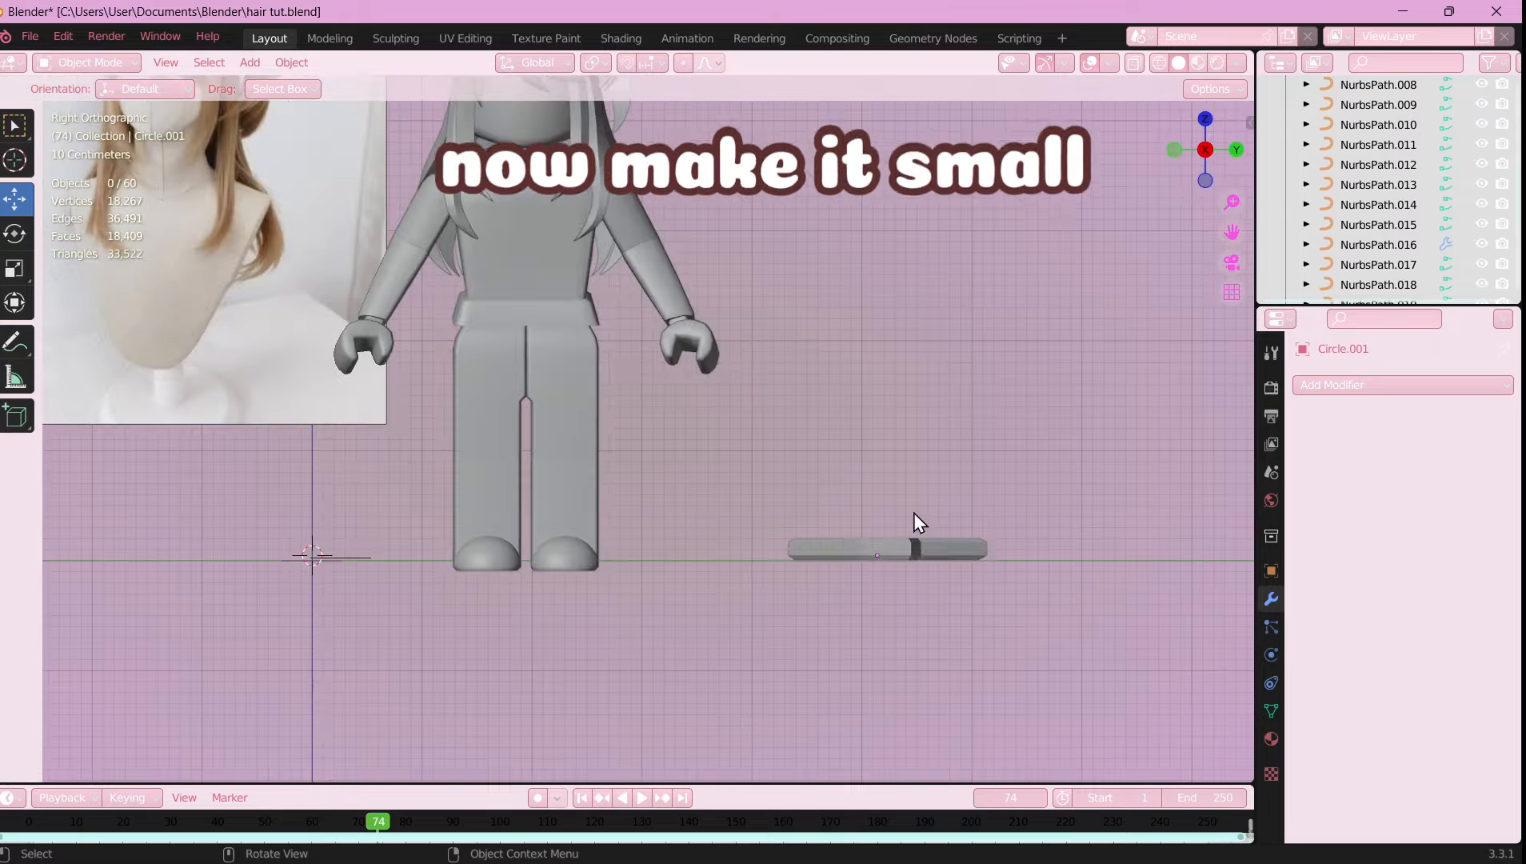
{"action": "left_click_drag", "start_coordinate": [845, 693], "coordinate": [748, 283]}
{"action": "left_click", "coordinate": [1239, 149]}
{"action": "key", "text": "r"}
{"action": "left_click", "coordinate": [706, 184]}
{"action": "left_click", "coordinate": [1175, 149]}
{"action": "scroll", "coordinate": [839, 265], "scroll_direction": "up", "scroll_amount": 4}
{"action": "key", "text": "r"}
- Move the star onto the top of the head at the ponytail's base, aligning it in right and back views
{"action": "scroll", "coordinate": [839, 265], "scroll_direction": "down", "scroll_amount": 6}
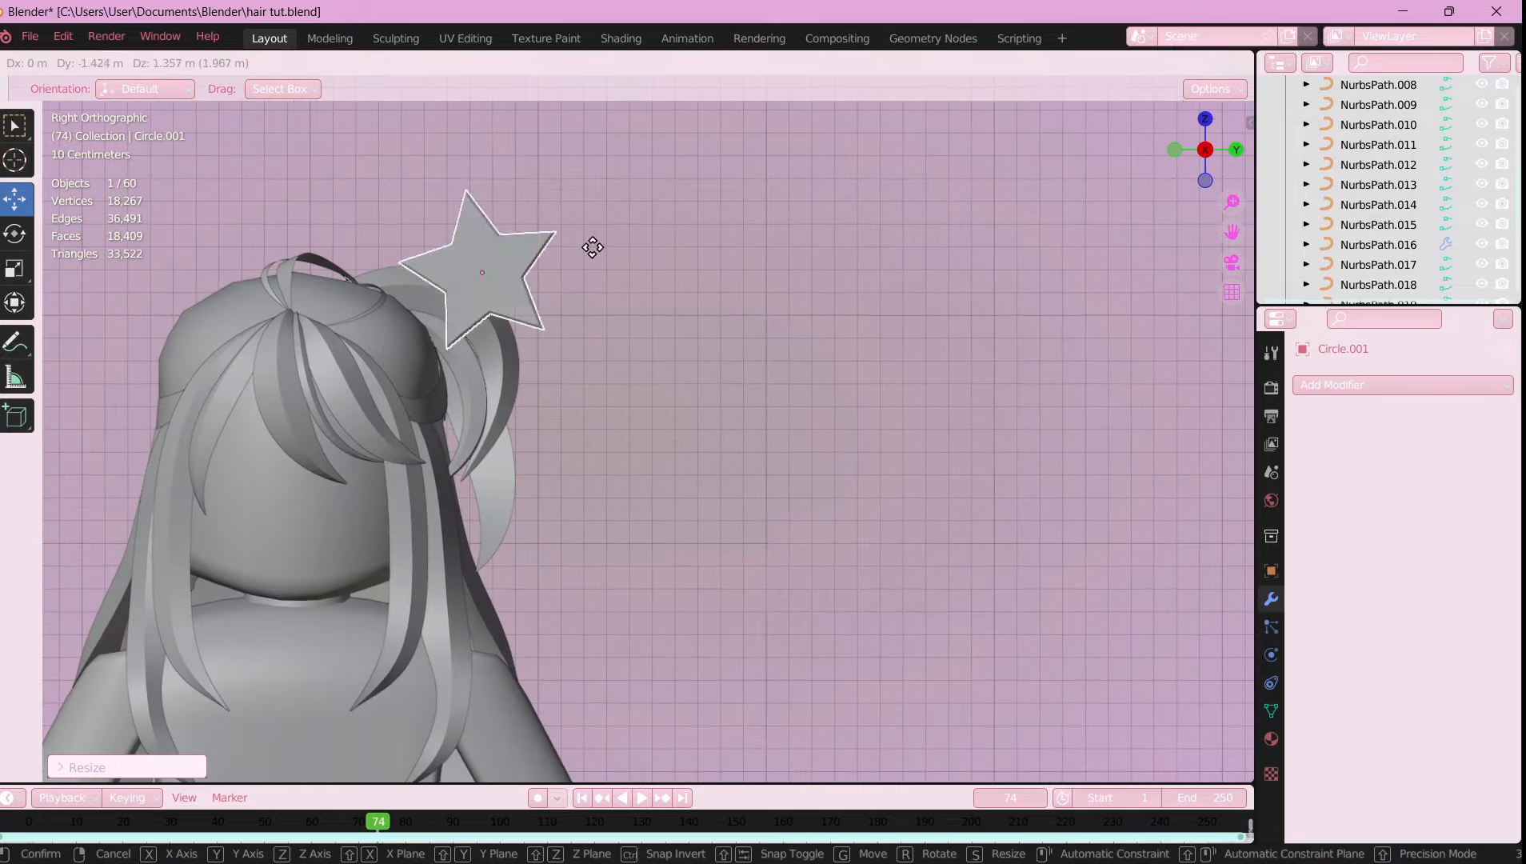
{"action": "middle_click_drag", "start_coordinate": [589, 246], "coordinate": [988, 422], "text": "shift"}
{"action": "left_click", "coordinate": [913, 344]}
{"action": "scroll", "coordinate": [896, 352], "scroll_direction": "up", "scroll_amount": 2}
{"action": "left_click", "coordinate": [1236, 149]}
{"action": "key", "text": "r"}
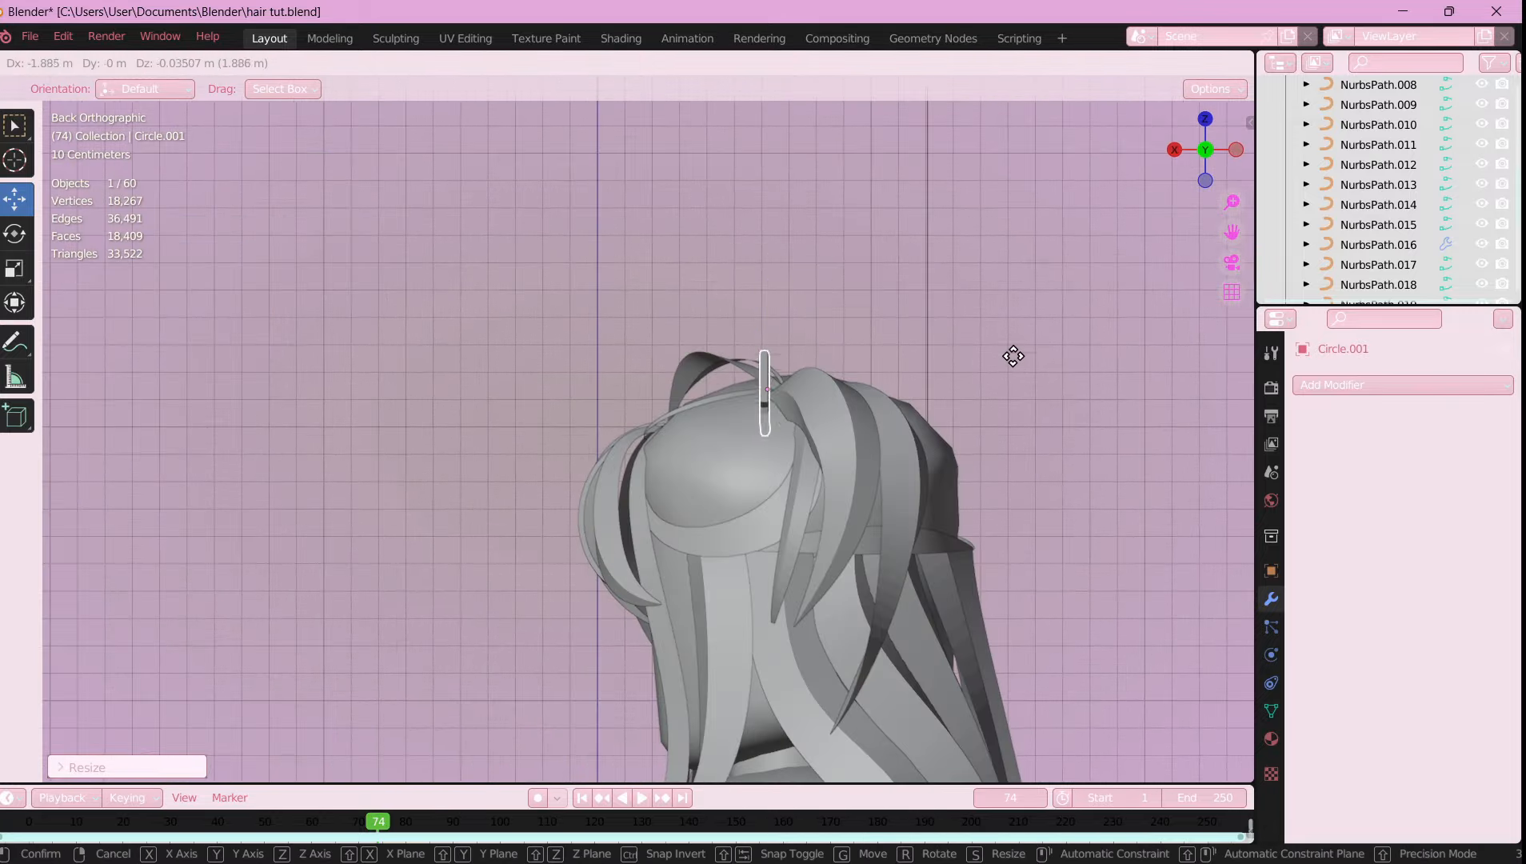
{"action": "left_click", "coordinate": [1012, 400]}
- Lean the star to follow the slope of the hair and reposition it against the ponytail's base in back view
{"action": "left_click", "coordinate": [1172, 150]}
{"action": "scroll", "coordinate": [900, 336], "scroll_direction": "up", "scroll_amount": 4}
{"action": "key", "text": "g"}
{"action": "left_click", "coordinate": [704, 388]}
{"action": "middle_click_drag", "start_coordinate": [948, 364], "coordinate": [800, 398]}
{"action": "left_click", "coordinate": [1200, 160]}
{"action": "key", "text": "g"}
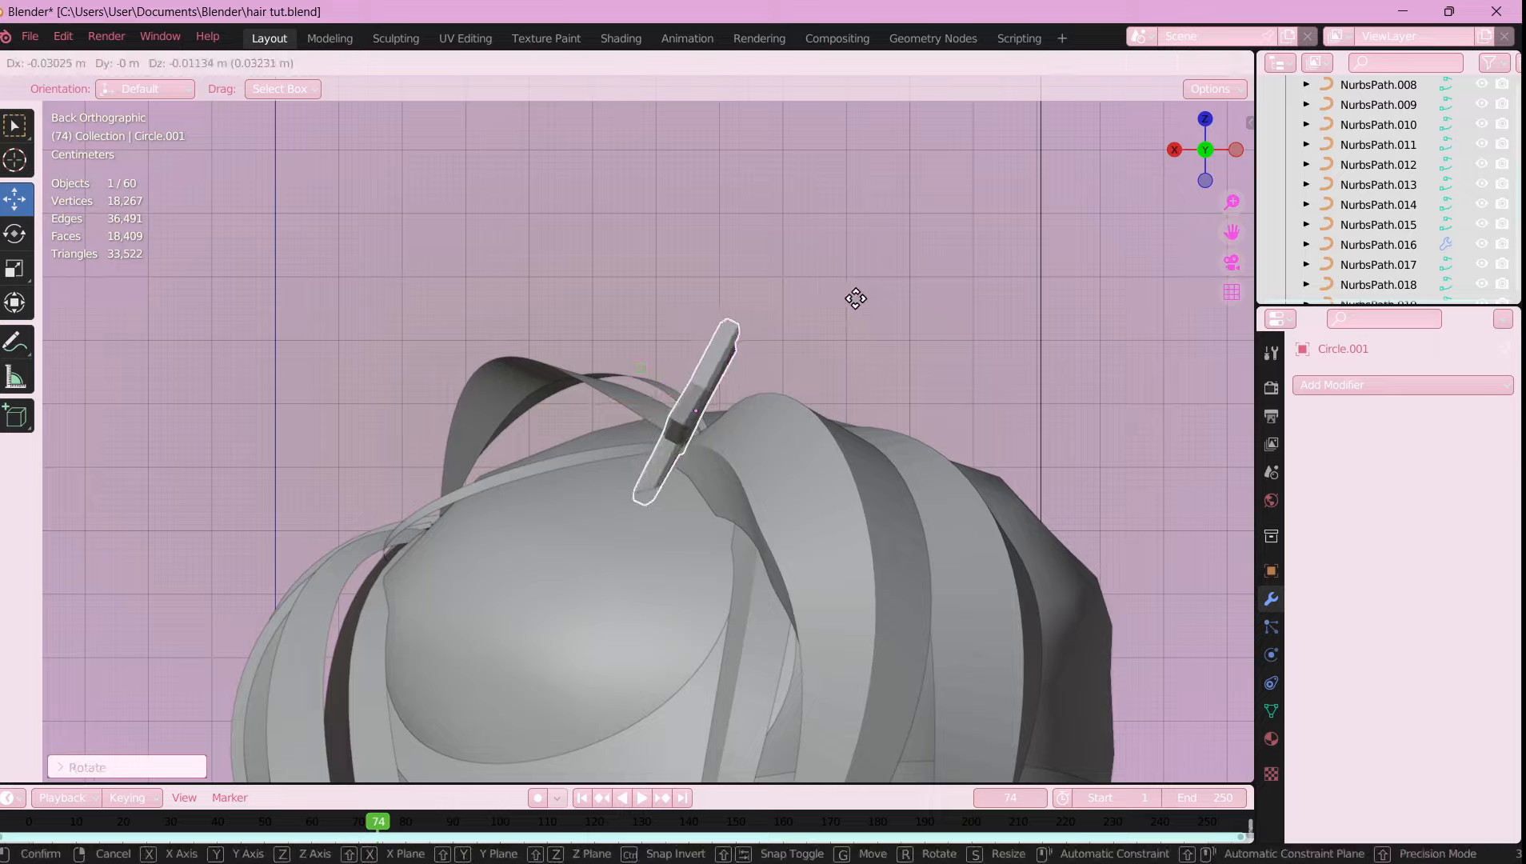
{"action": "left_click", "coordinate": [885, 314]}
- Fine-tune the star's position on the hair from the right view and deselect it
{"action": "left_click", "coordinate": [1172, 149]}
{"action": "key", "text": "g"}
{"action": "left_click", "coordinate": [807, 382]}
{"action": "scroll", "coordinate": [887, 263], "scroll_direction": "down", "scroll_amount": 4}
{"action": "left_click", "coordinate": [886, 263]}
{"action": "scroll", "coordinate": [945, 332], "scroll_direction": "down", "scroll_amount": 4}
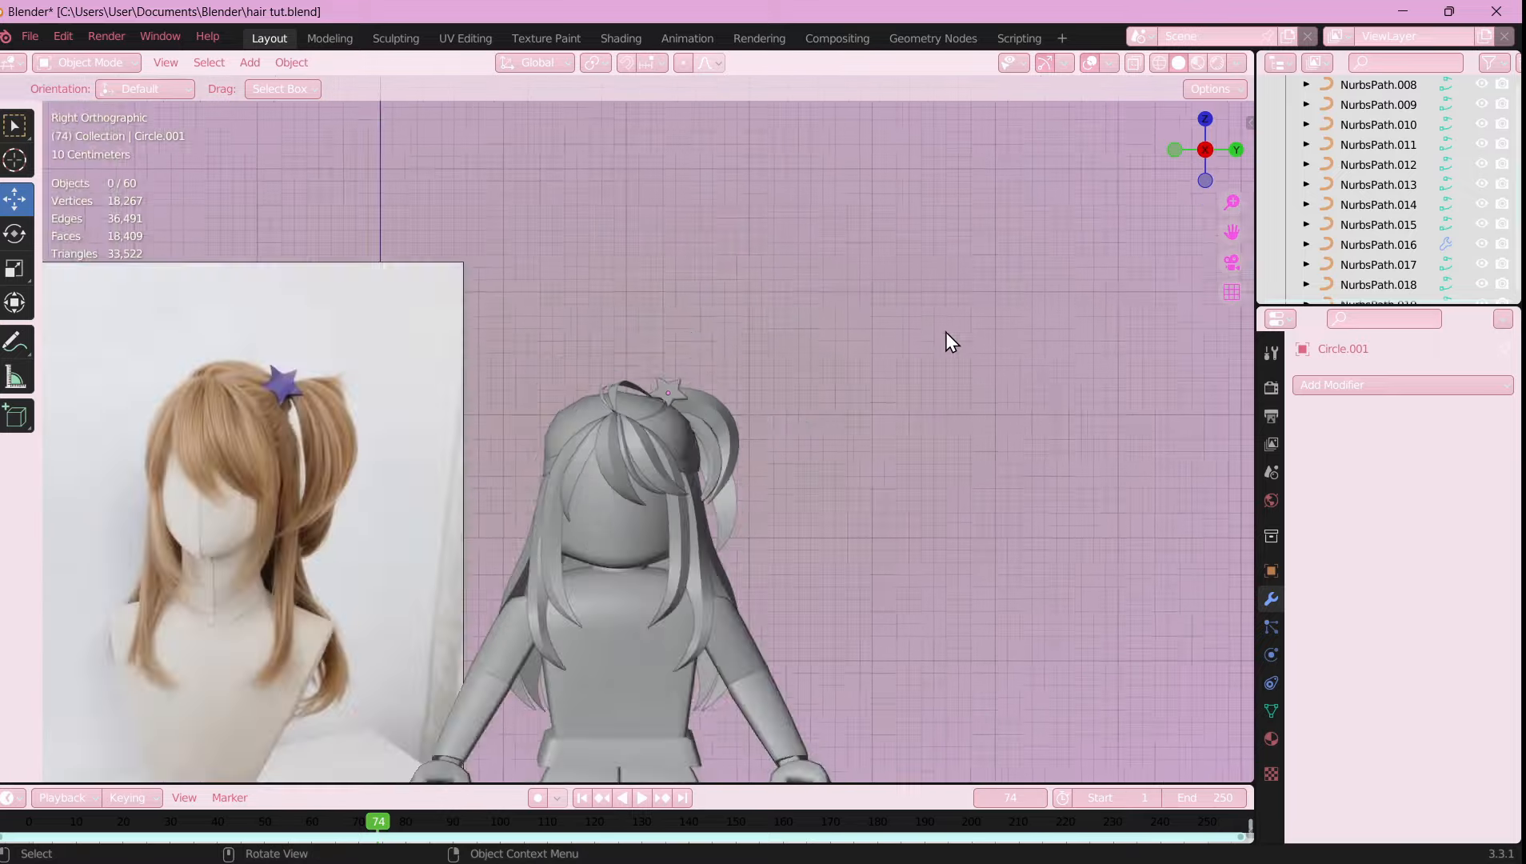
- Save the hair file
{"action": "scroll", "coordinate": [952, 400], "scroll_direction": "up", "scroll_amount": 5}
{"action": "key", "text": "ctrl+s"}
{"action": "scroll", "coordinate": [952, 452], "scroll_direction": "down", "scroll_amount": 3}
{"action": "middle_click_drag", "start_coordinate": [953, 452], "coordinate": [687, 399]}
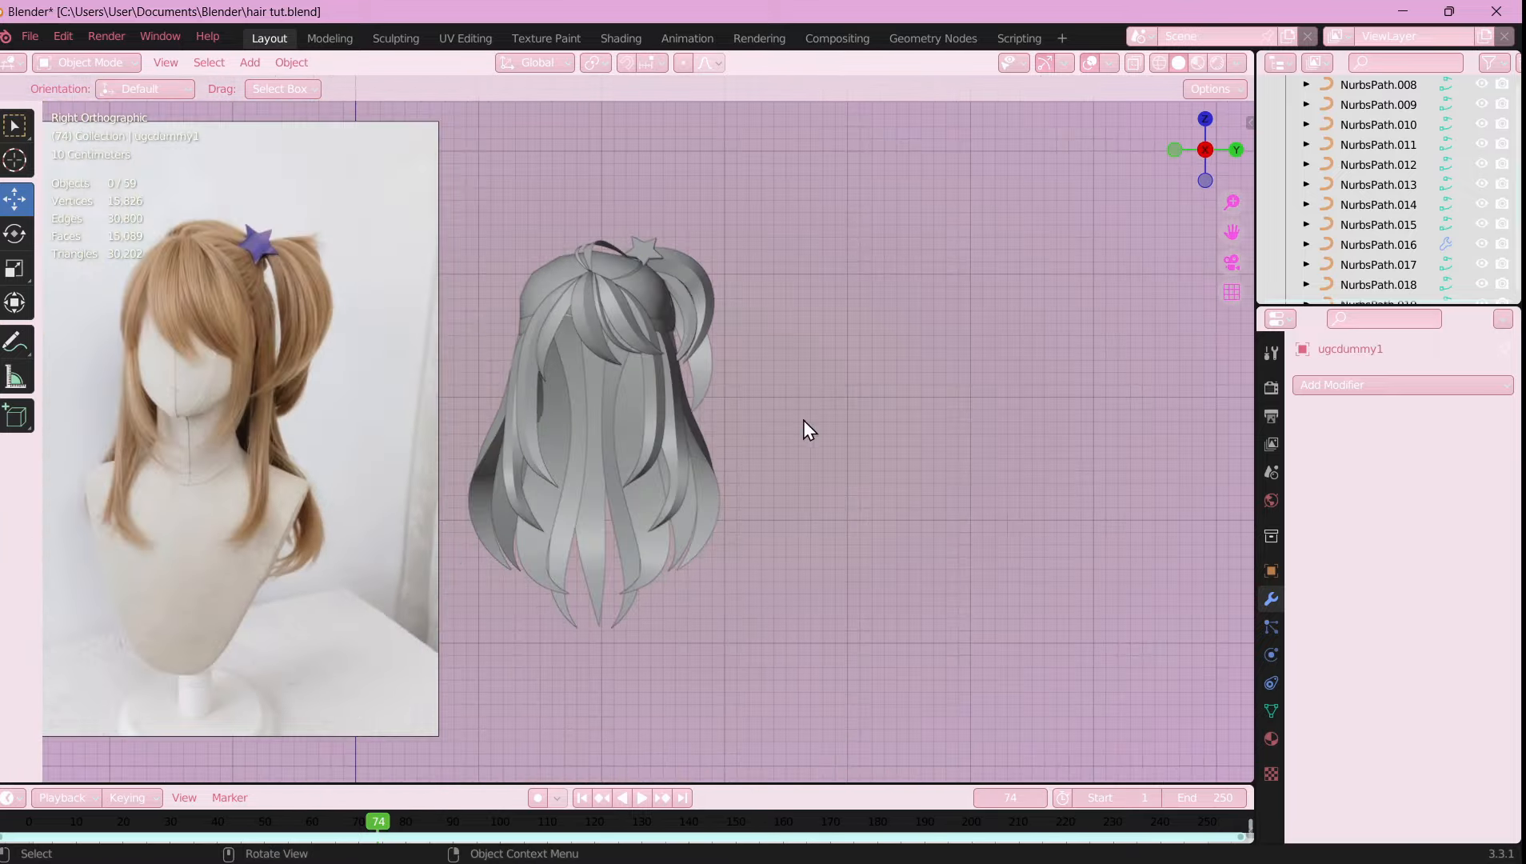
- Duplicate all the hair pieces together with the star and place the copy beside the original
{"action": "key", "text": "a"}
{"action": "key", "text": "shift+d"}
{"action": "right_click", "coordinate": [697, 372]}
{"action": "left_click_drag", "start_coordinate": [697, 372], "coordinate": [1059, 416]}
{"action": "middle_click_drag", "start_coordinate": [1059, 416], "coordinate": [888, 411], "text": "shift"}
{"action": "left_click", "coordinate": [963, 372]}
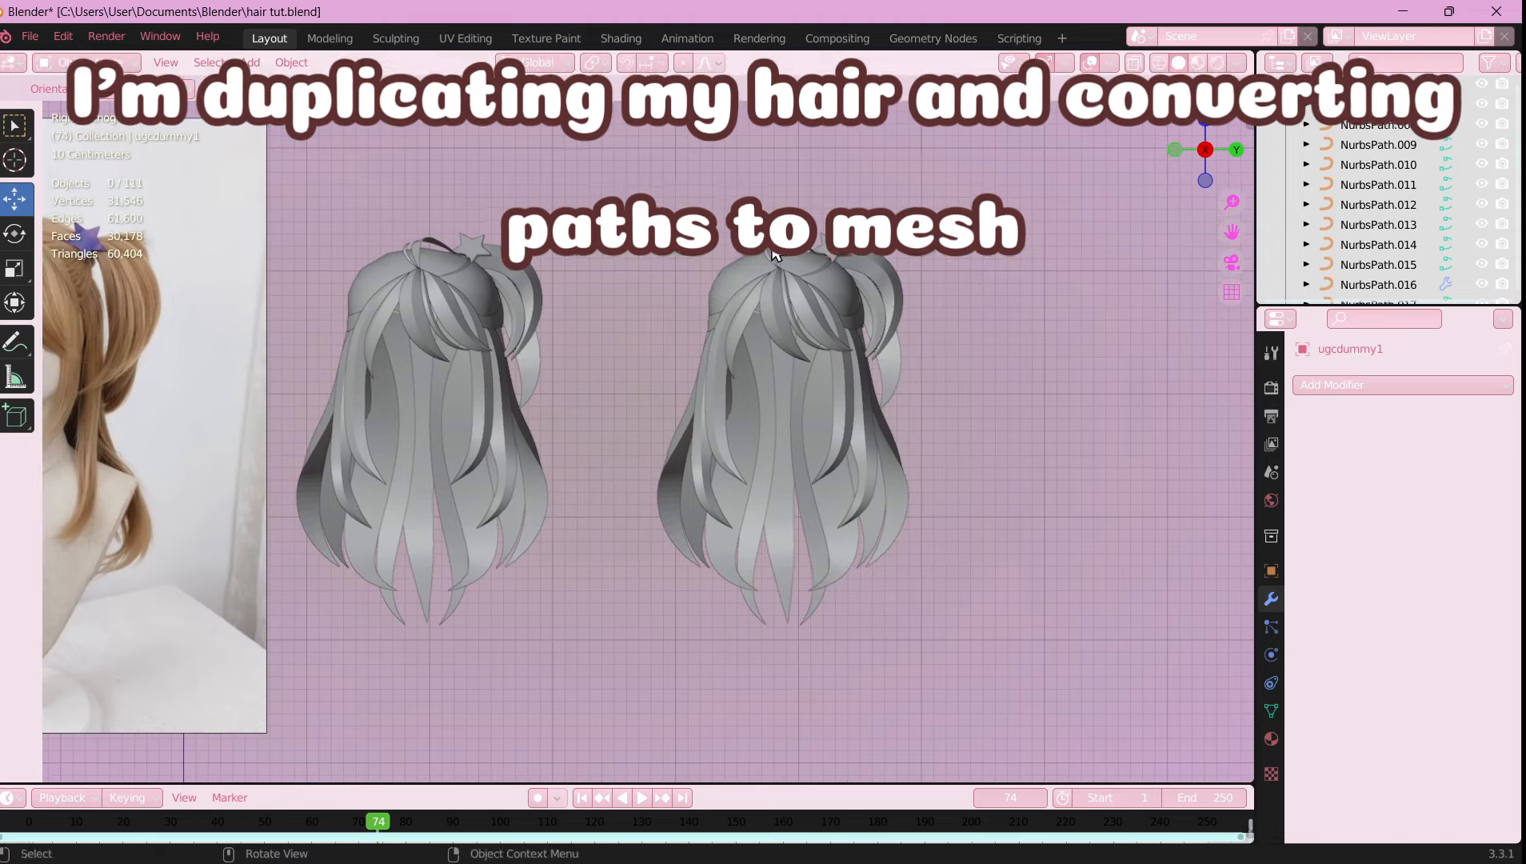
- Select only the path strands of the duplicated hair and convert them to mesh
{"action": "scroll", "coordinate": [964, 372], "scroll_direction": "up", "scroll_amount": 3}
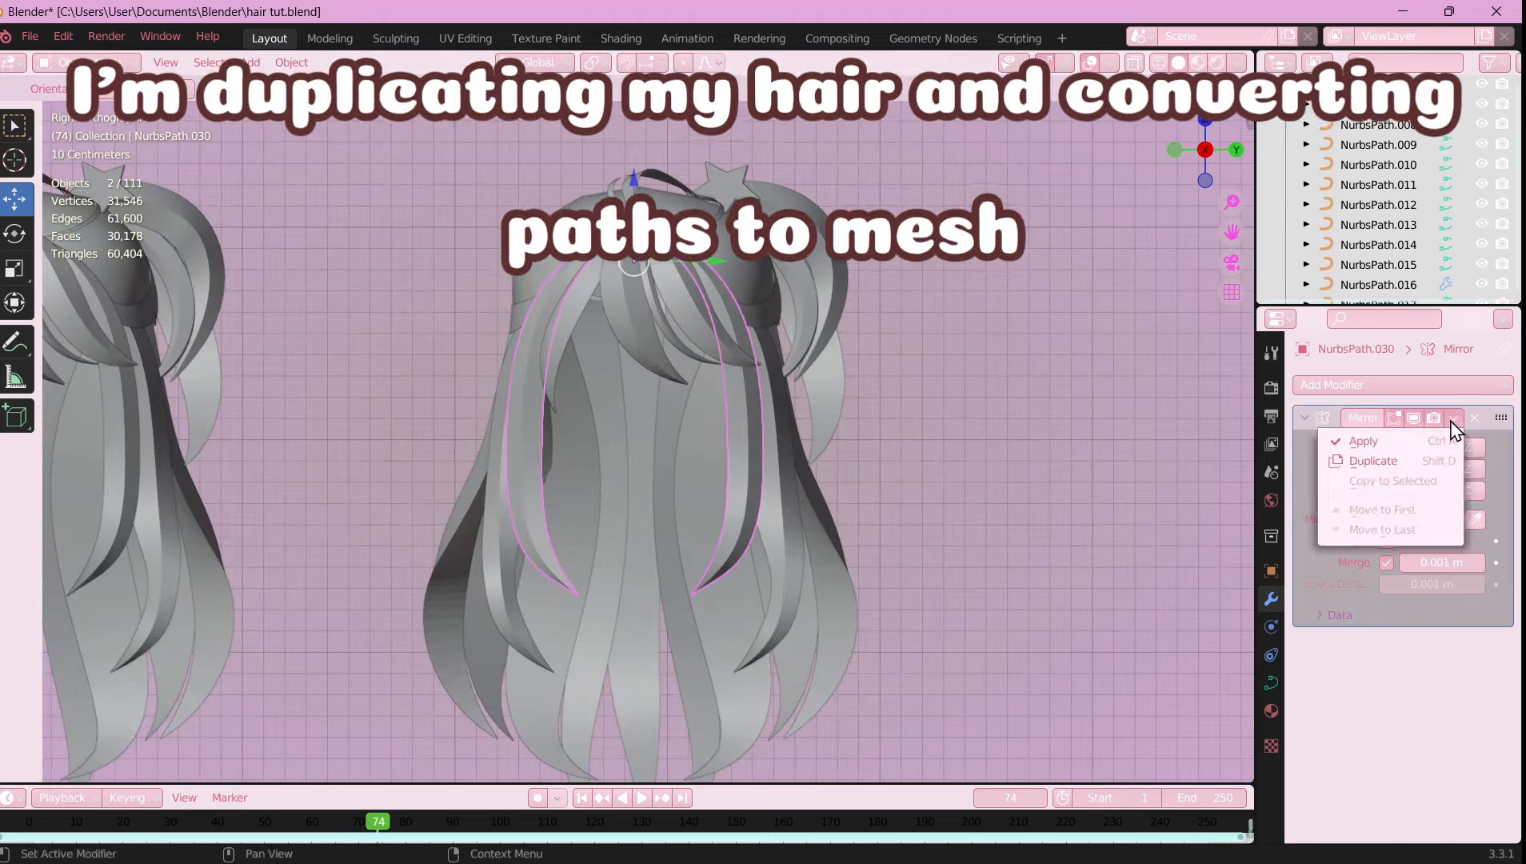
{"action": "left_click", "coordinate": [1300, 440]}
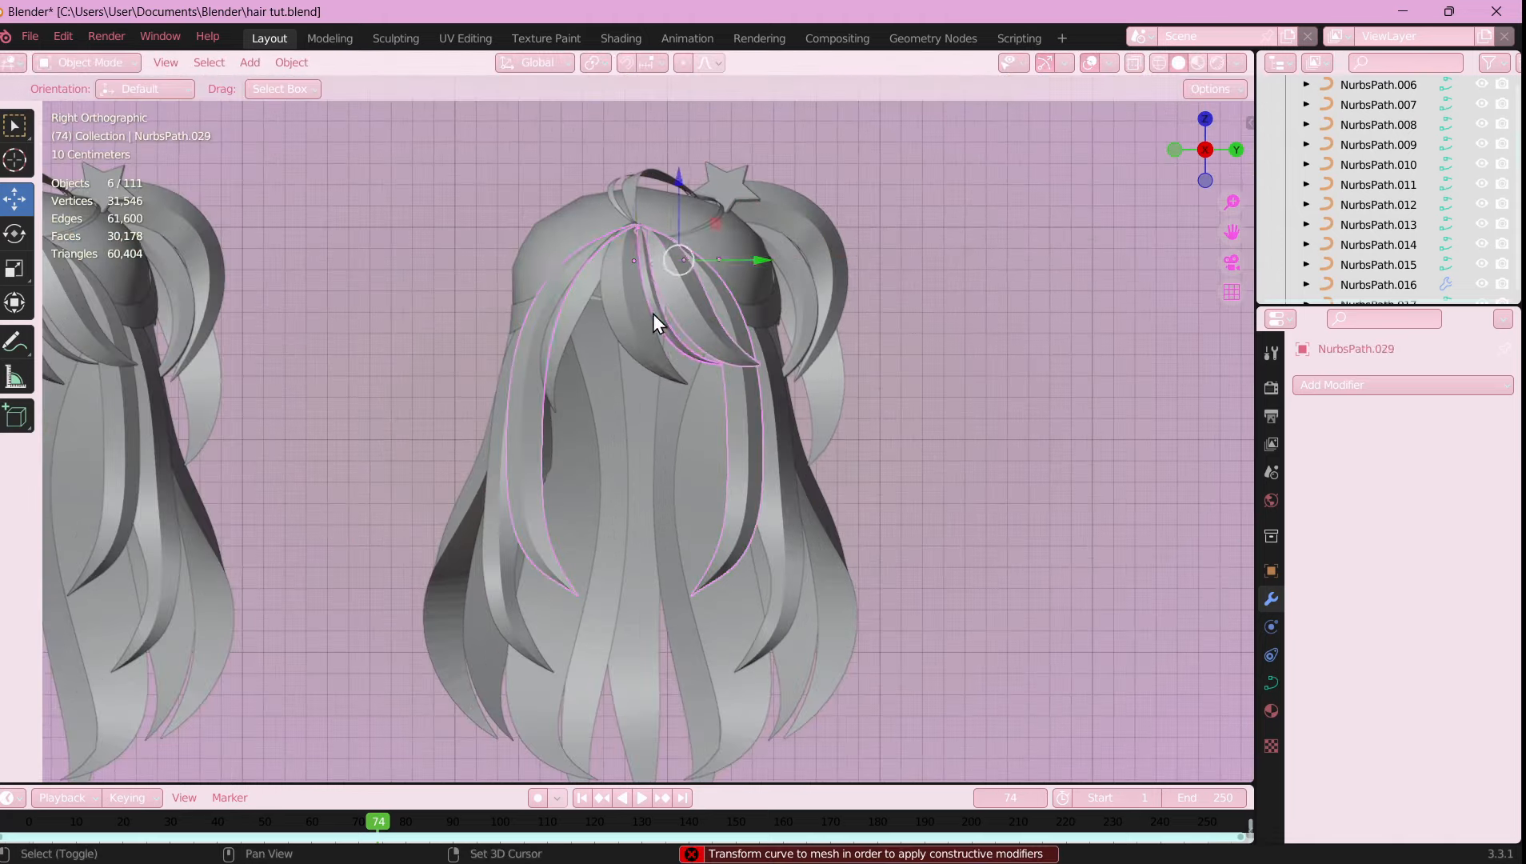
{"action": "left_click_drag", "start_coordinate": [488, 644], "coordinate": [814, 675], "text": "shift"}
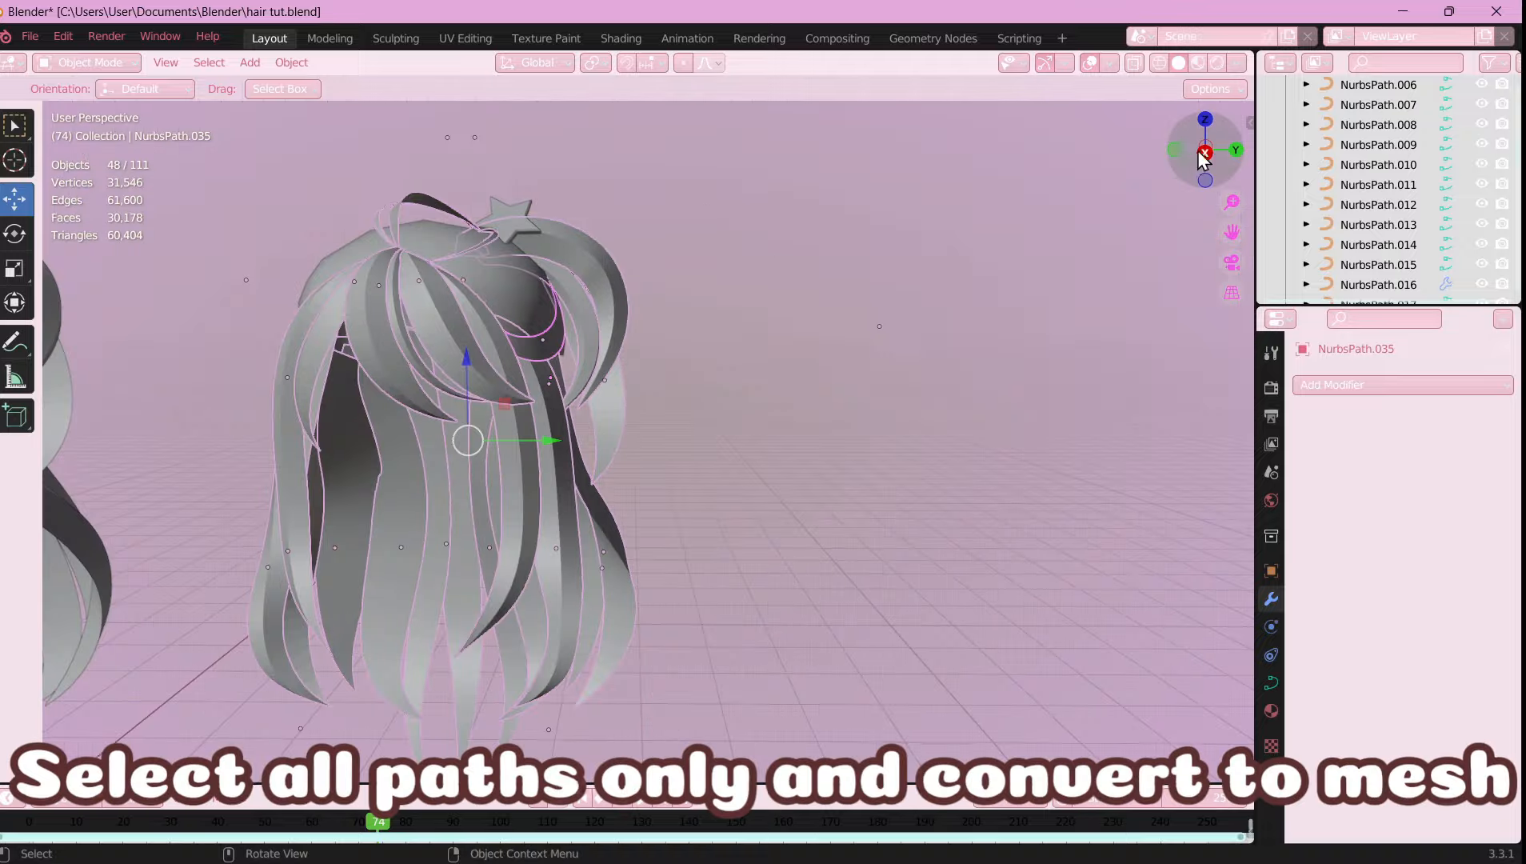
{"action": "left_click", "coordinate": [291, 62]}
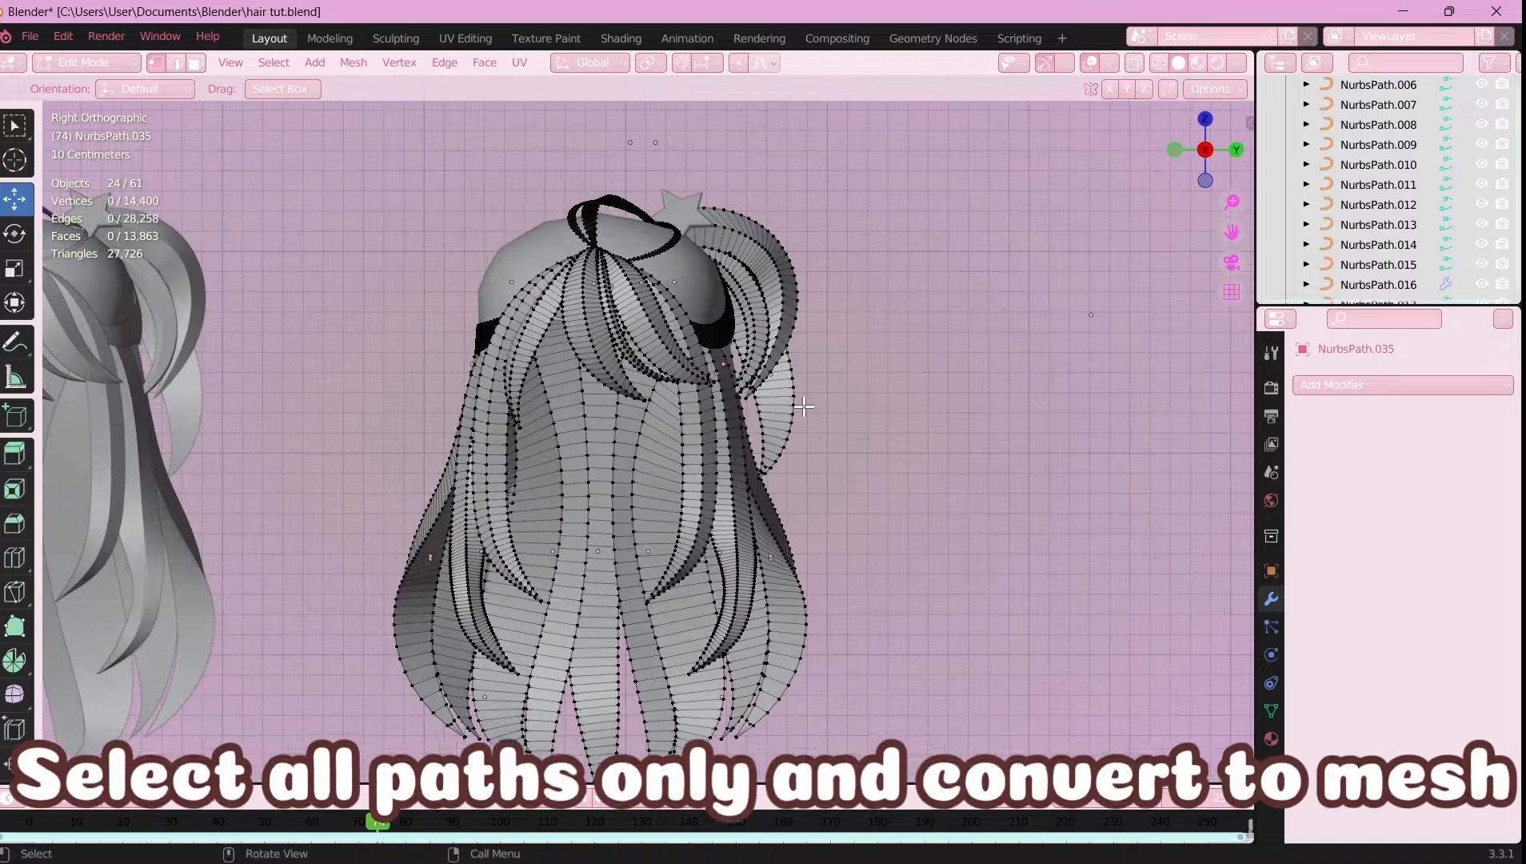
- Select only the overly dense black strands at the crown and cap edges of the mesh hair and decimate their geometry
{"action": "key", "text": "Tab"}
{"action": "left_click", "coordinate": [803, 406]}
{"action": "left_click", "coordinate": [593, 233]}
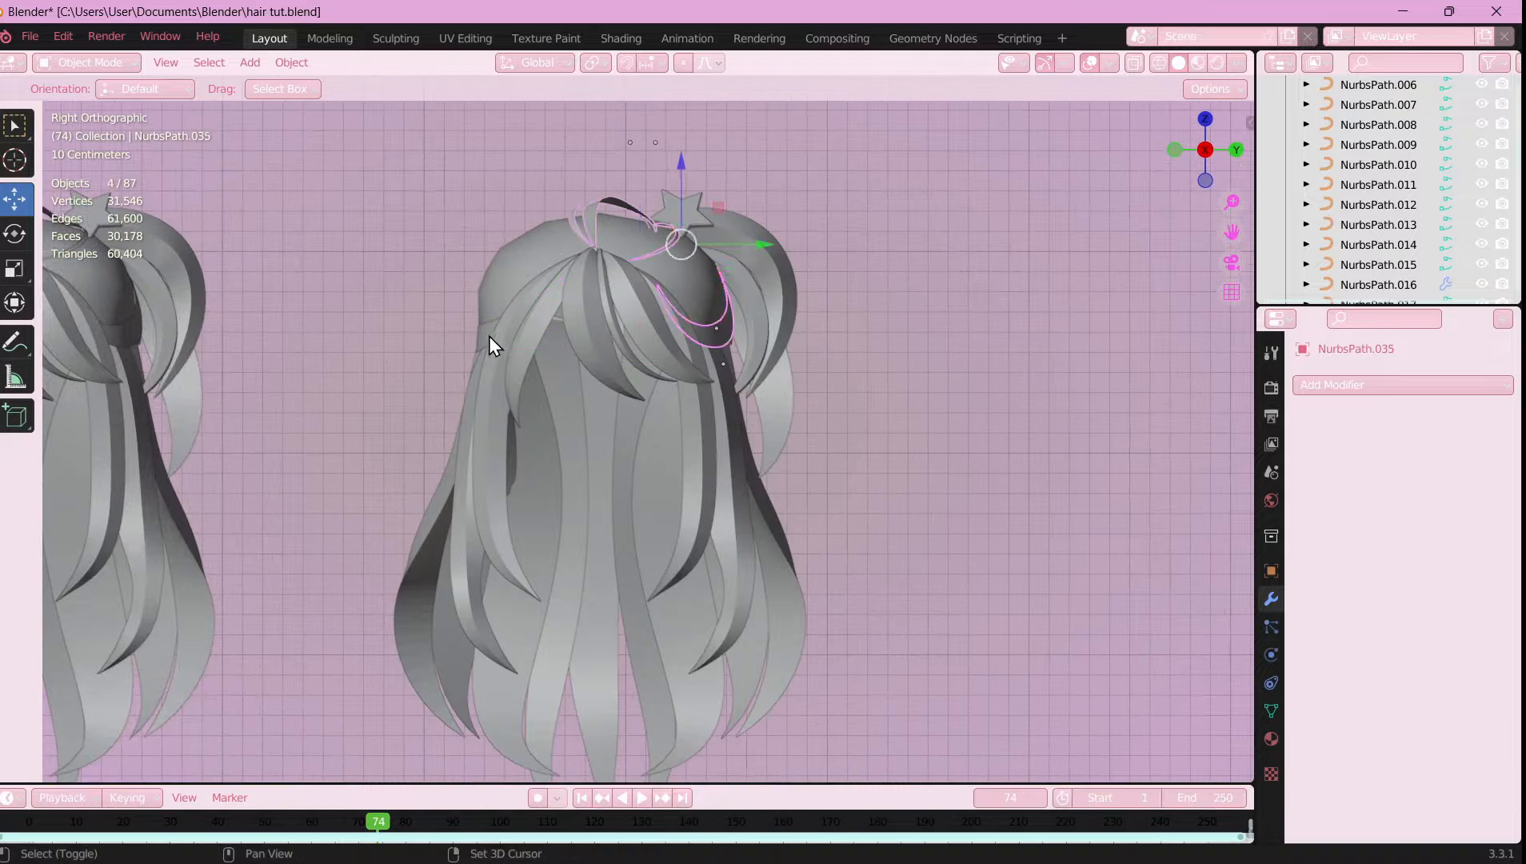
{"action": "left_click", "coordinate": [488, 336], "text": "shift"}
{"action": "key", "text": "Tab"}
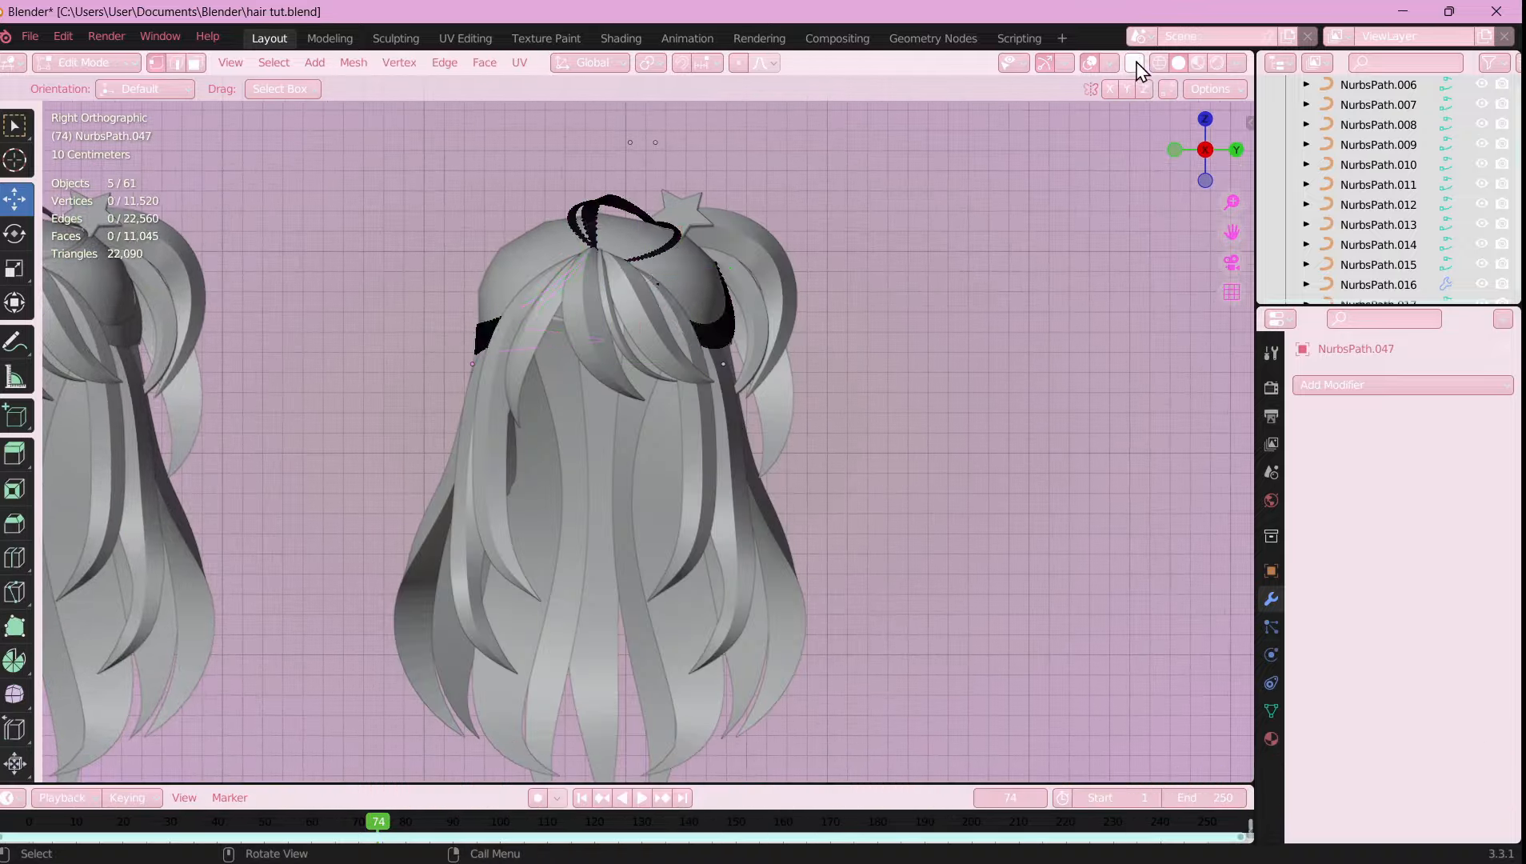
{"action": "left_click", "coordinate": [354, 62]}
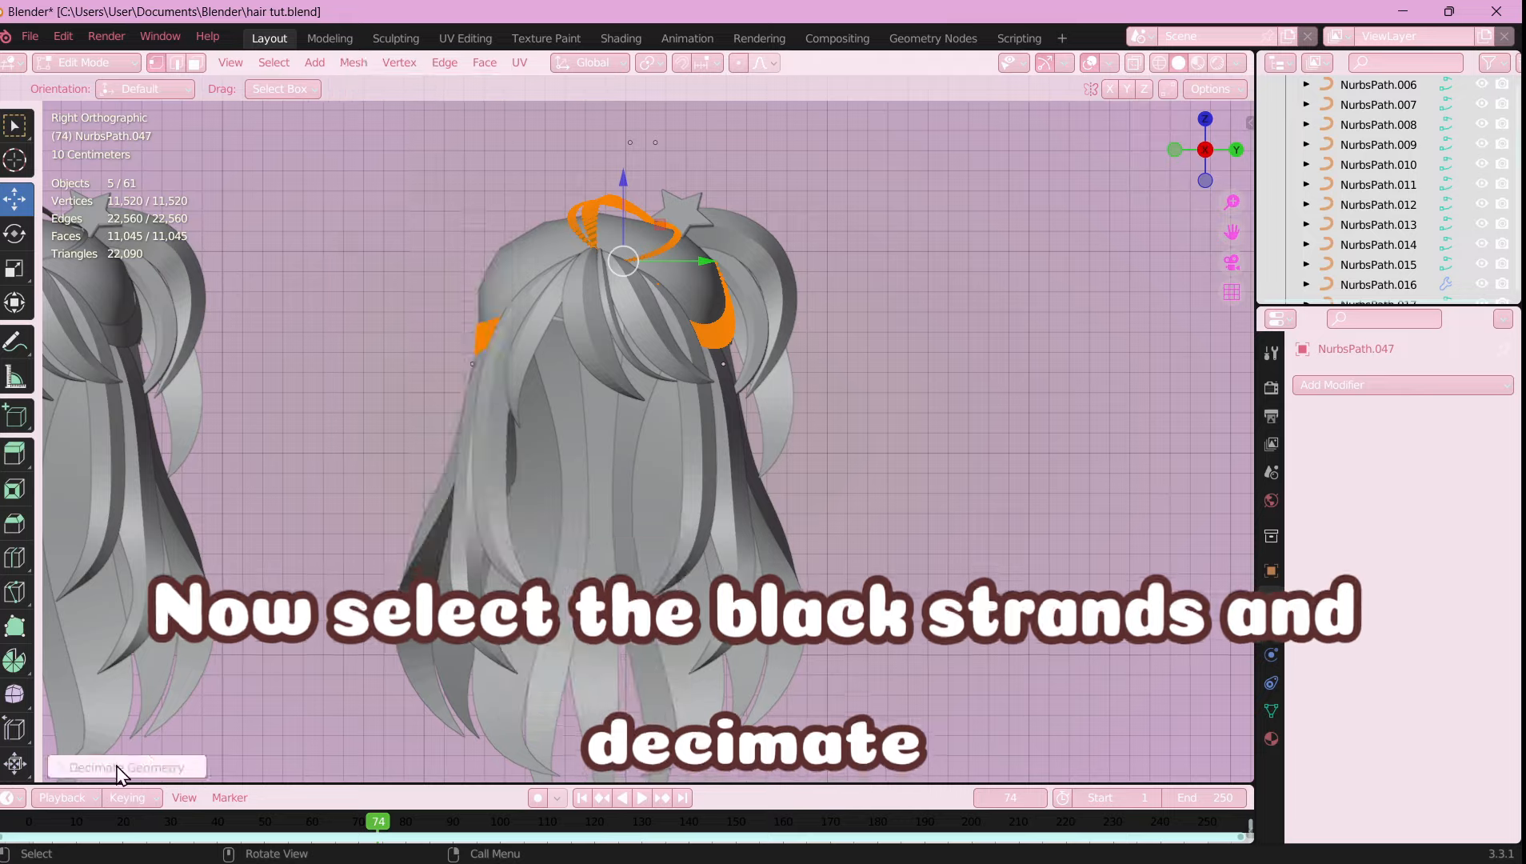
{"action": "left_click", "coordinate": [119, 773]}
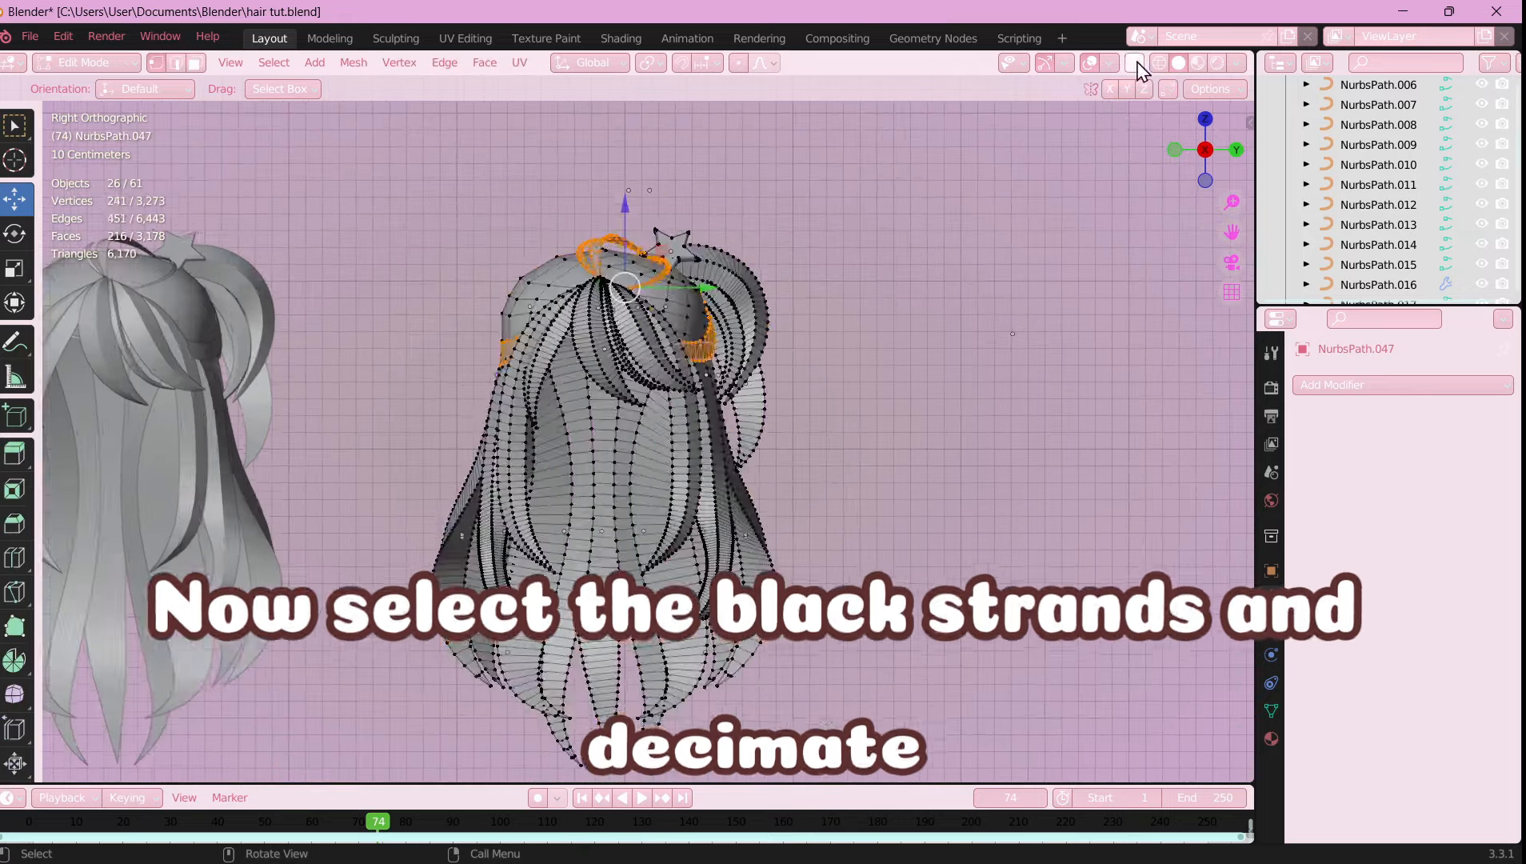
{"action": "key", "text": "a"}
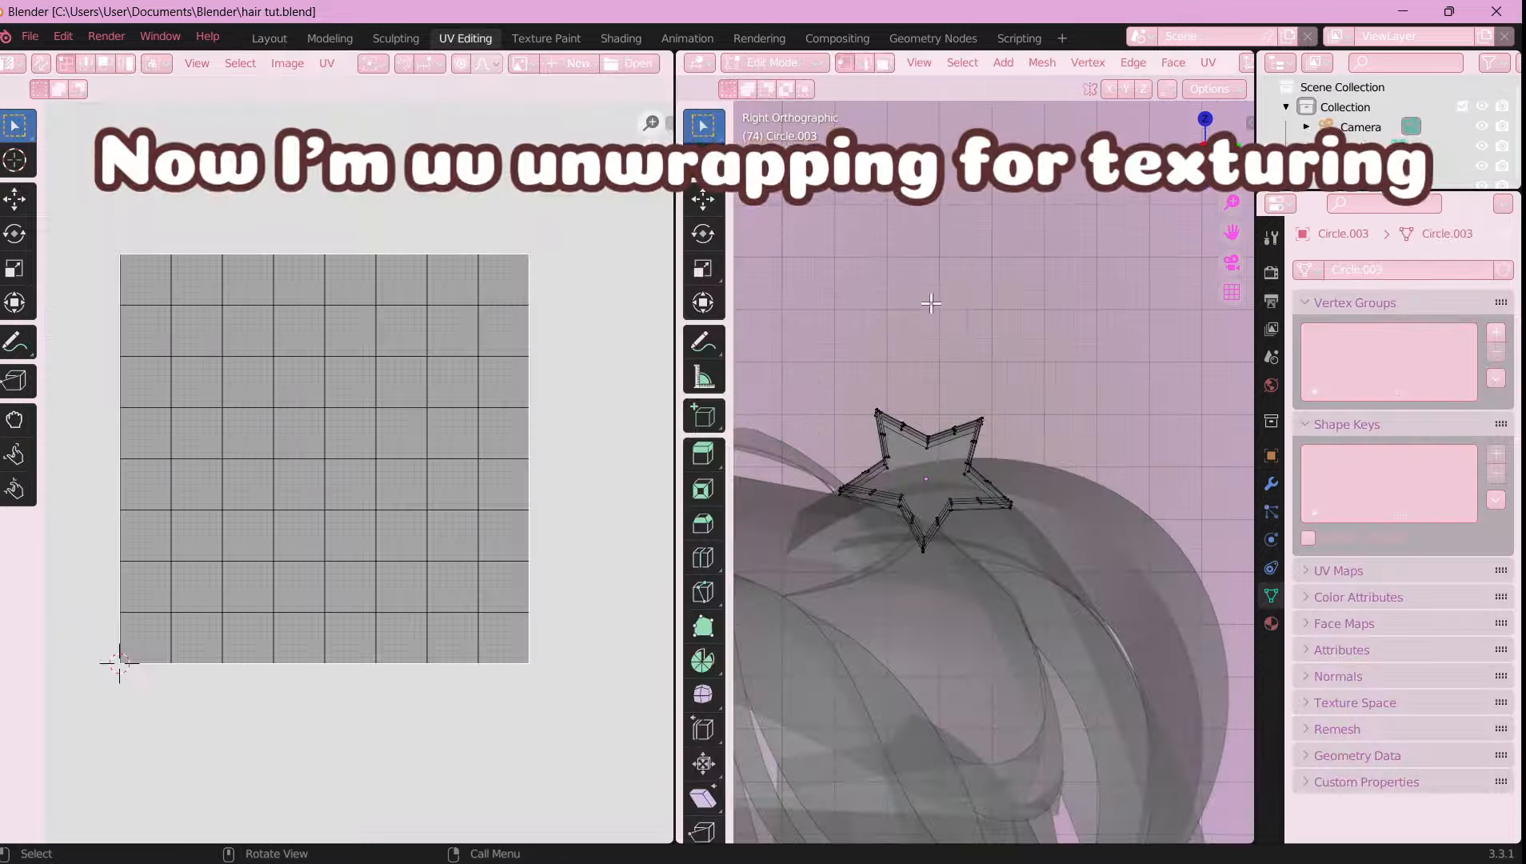
- Mark seams along the outline edge loops of both star faces to separate them from the rim
{"action": "scroll", "coordinate": [931, 303], "scroll_direction": "up", "scroll_amount": 4}
{"action": "middle_click_drag", "start_coordinate": [953, 402], "coordinate": [1028, 386]}
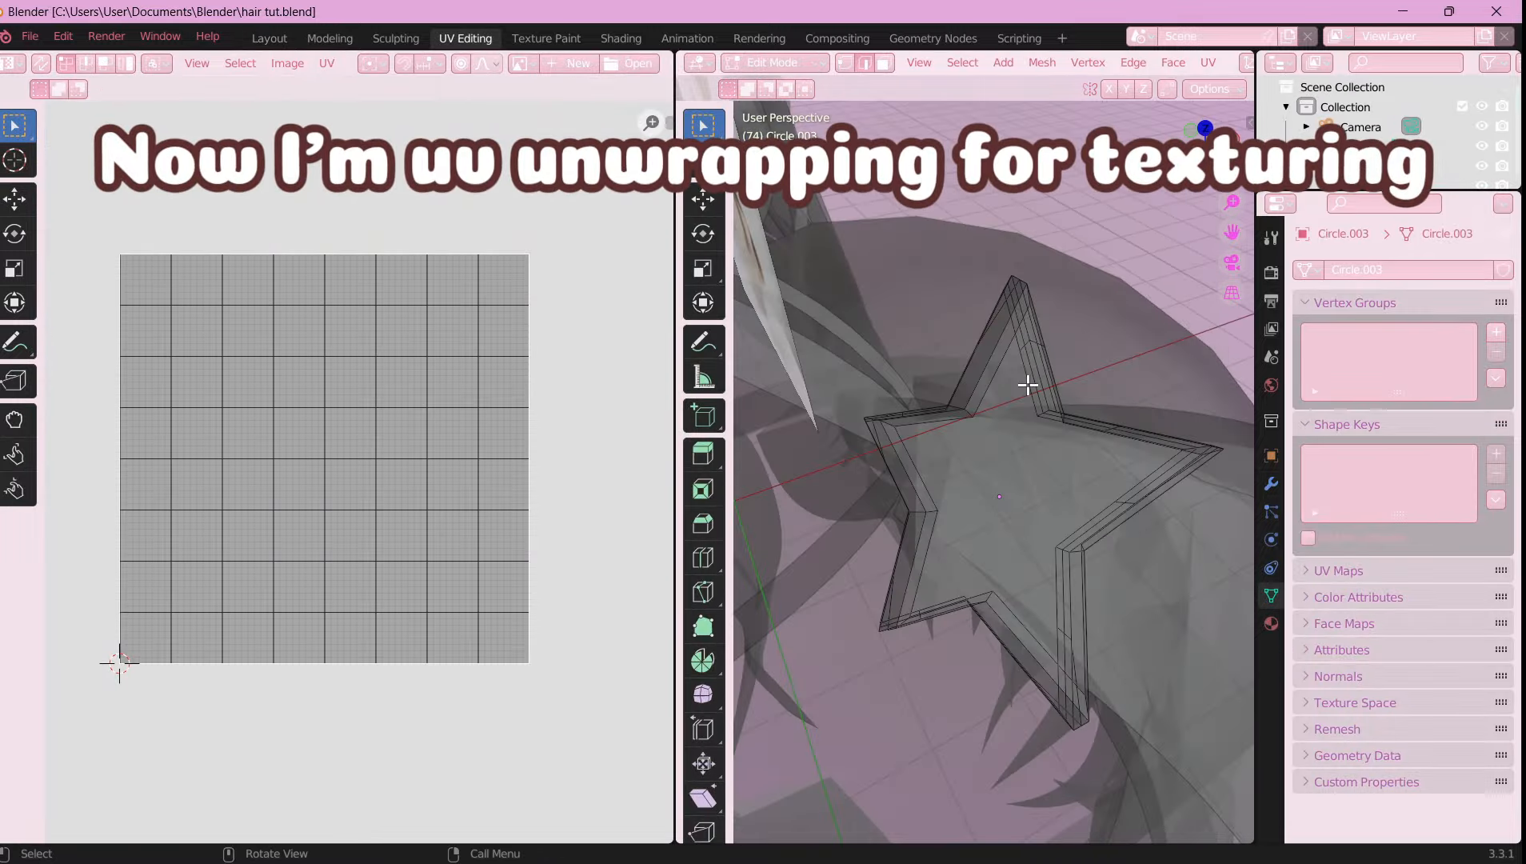
{"action": "left_click", "coordinate": [1027, 396], "text": "alt"}
{"action": "scroll", "coordinate": [1046, 387], "scroll_direction": "up", "scroll_amount": 1}
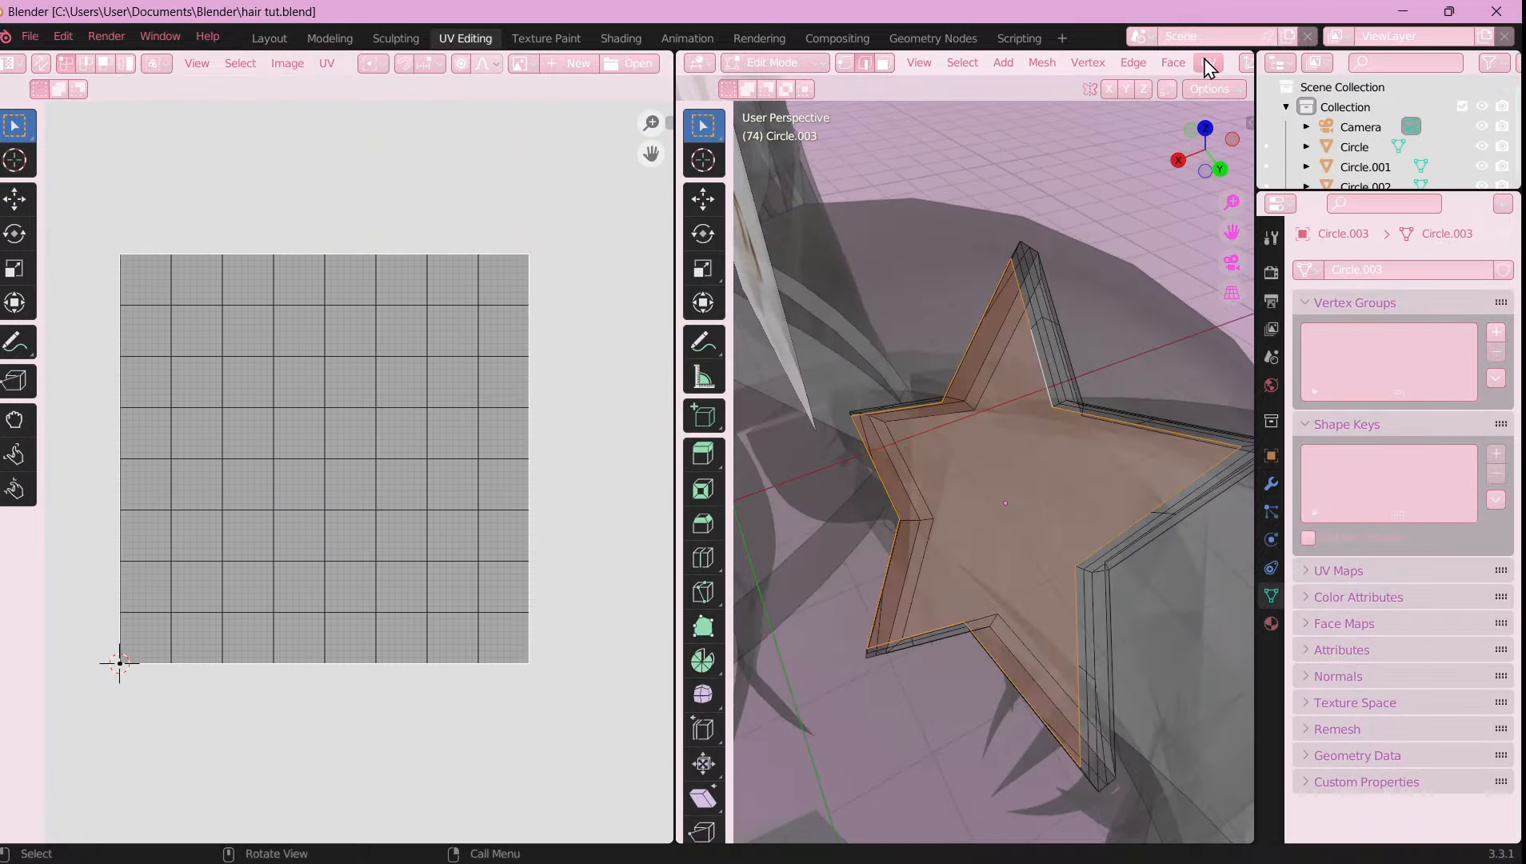
{"action": "left_click", "coordinate": [1208, 63]}
{"action": "left_click", "coordinate": [1253, 303]}
{"action": "middle_click_drag", "start_coordinate": [999, 415], "coordinate": [1039, 408]}
{"action": "left_click", "coordinate": [1039, 409], "text": "alt"}
{"action": "left_click", "coordinate": [1208, 63]}
{"action": "left_click", "coordinate": [1253, 302]}
- Select the whole star mesh and unwrap it
{"action": "scroll", "coordinate": [999, 431], "scroll_direction": "down", "scroll_amount": 6}
{"action": "left_click_drag", "start_coordinate": [867, 314], "coordinate": [1151, 604]}
{"action": "middle_click_drag", "start_coordinate": [1104, 512], "coordinate": [1200, 492]}
{"action": "left_click", "coordinate": [1208, 63]}
{"action": "left_click", "coordinate": [1220, 92]}
- Select the star rim's ring-shaped UV island, resize it and move it clear of the two star-shaped islands
{"action": "scroll", "coordinate": [381, 527], "scroll_direction": "up", "scroll_amount": 2}
{"action": "scroll", "coordinate": [381, 527], "scroll_direction": "down", "scroll_amount": 1}
{"action": "left_click", "coordinate": [173, 478]}
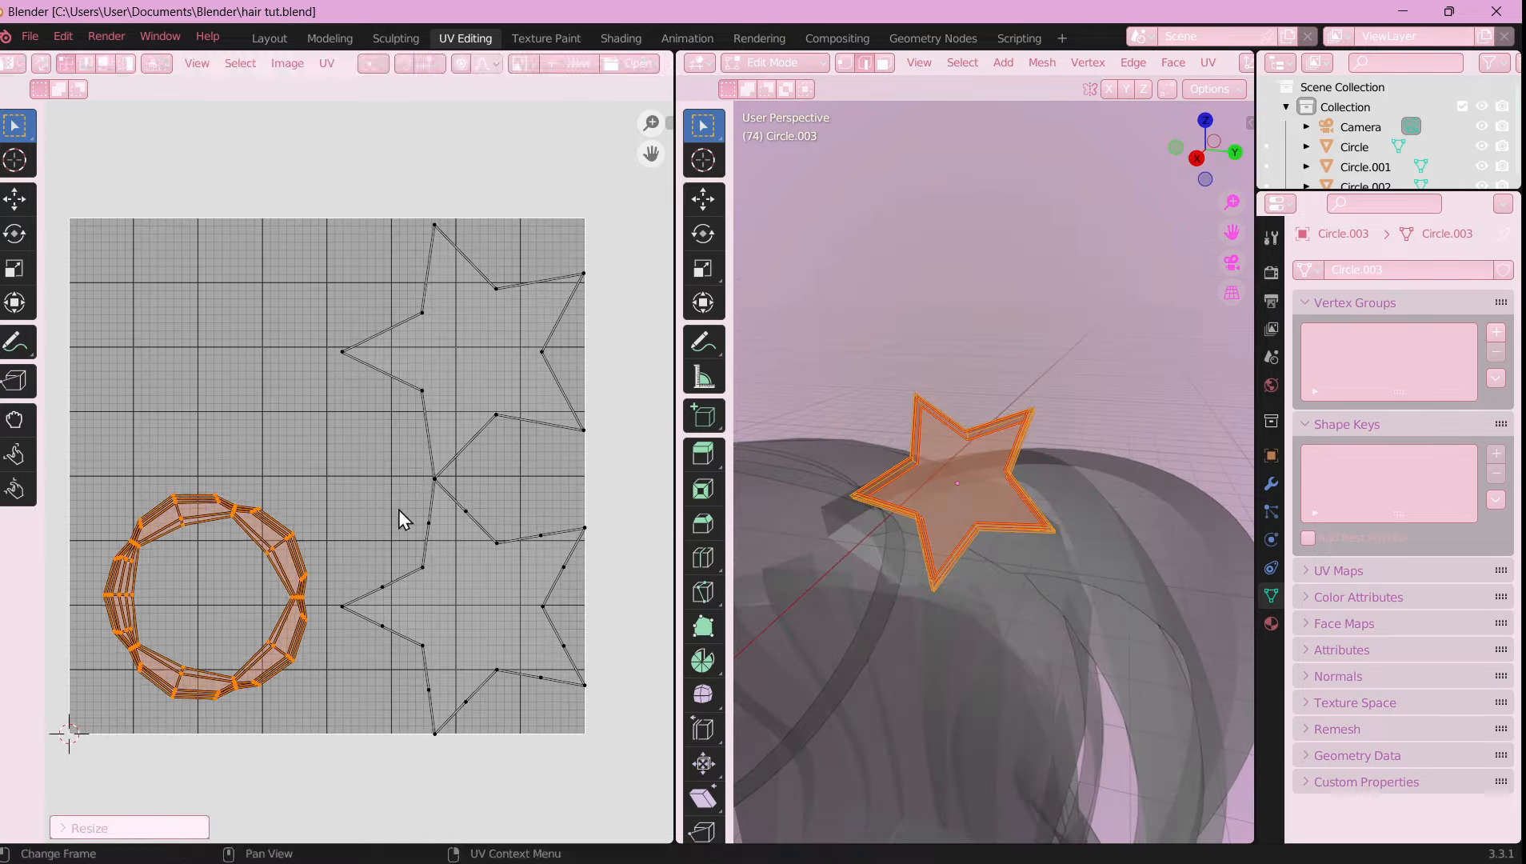
{"action": "key", "text": "g"}
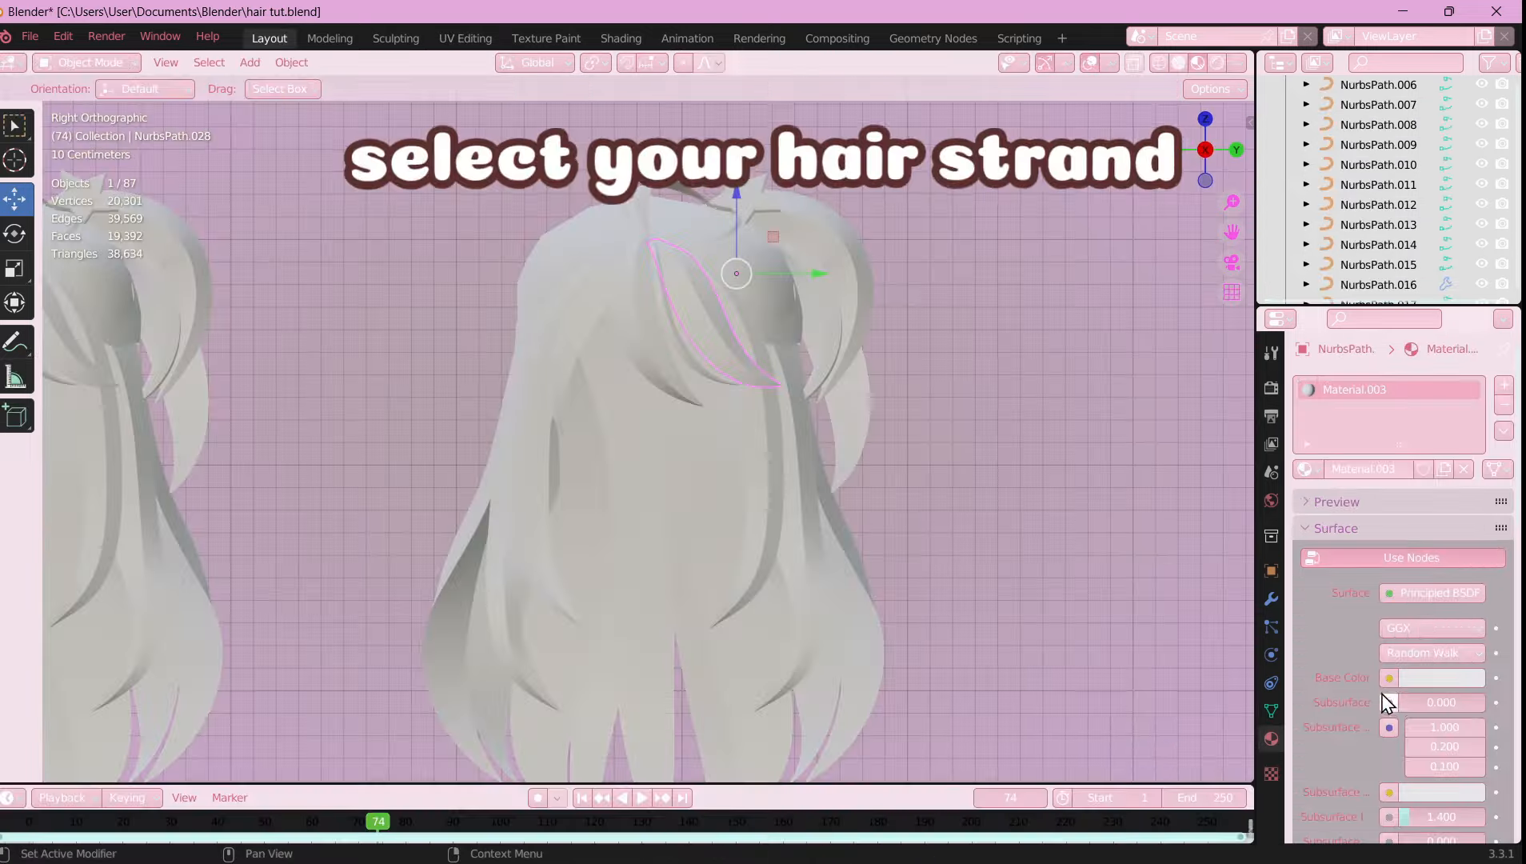
- Assign an Image Texture to the selected bang strand's base color and load the sunsetwpink.png hair texture
{"action": "left_click", "coordinate": [1390, 678]}
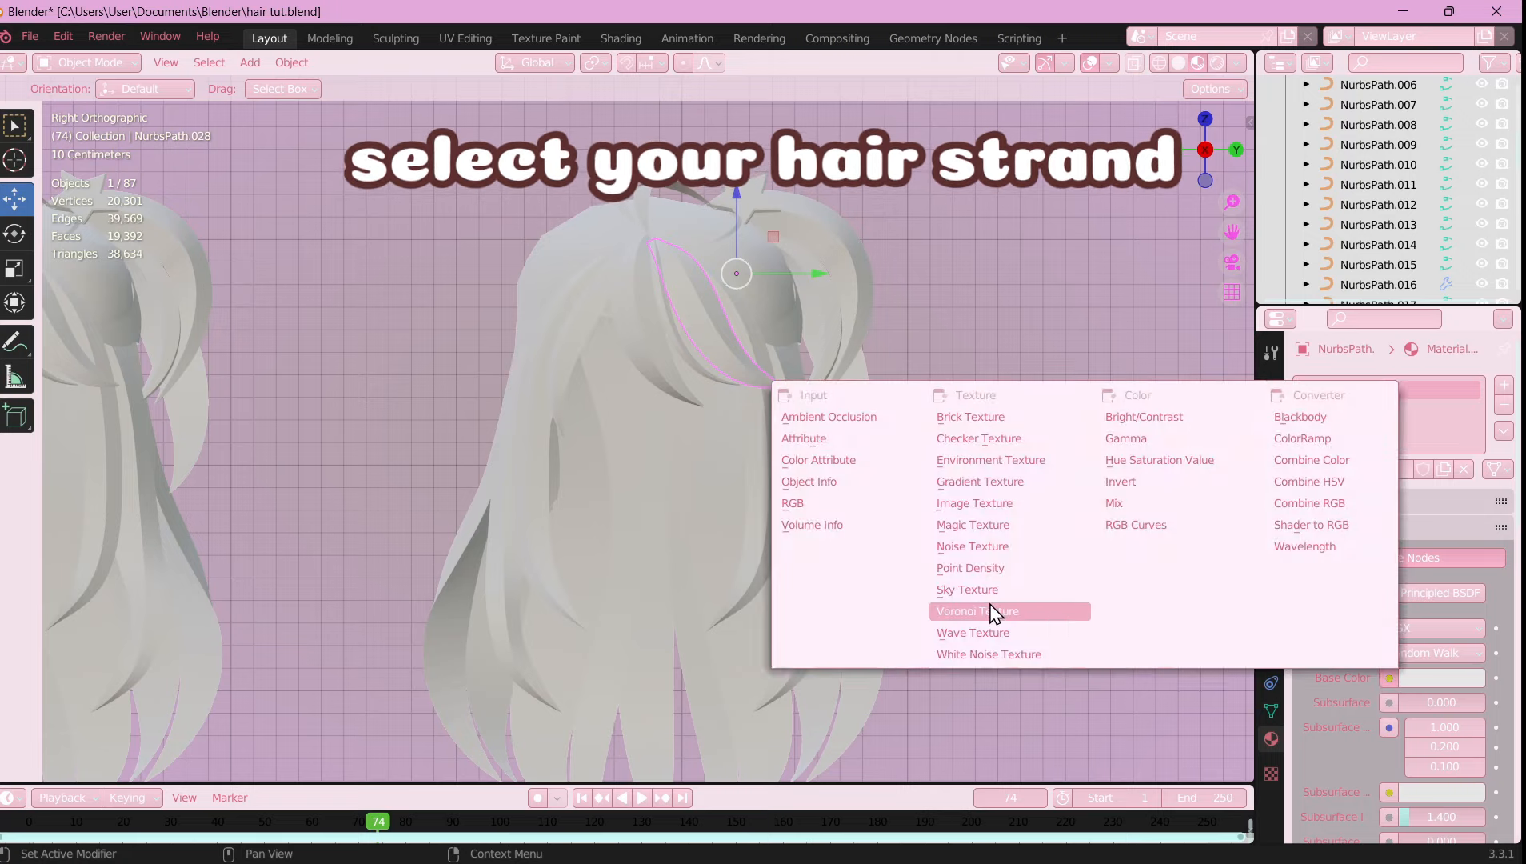
{"action": "left_click", "coordinate": [982, 504]}
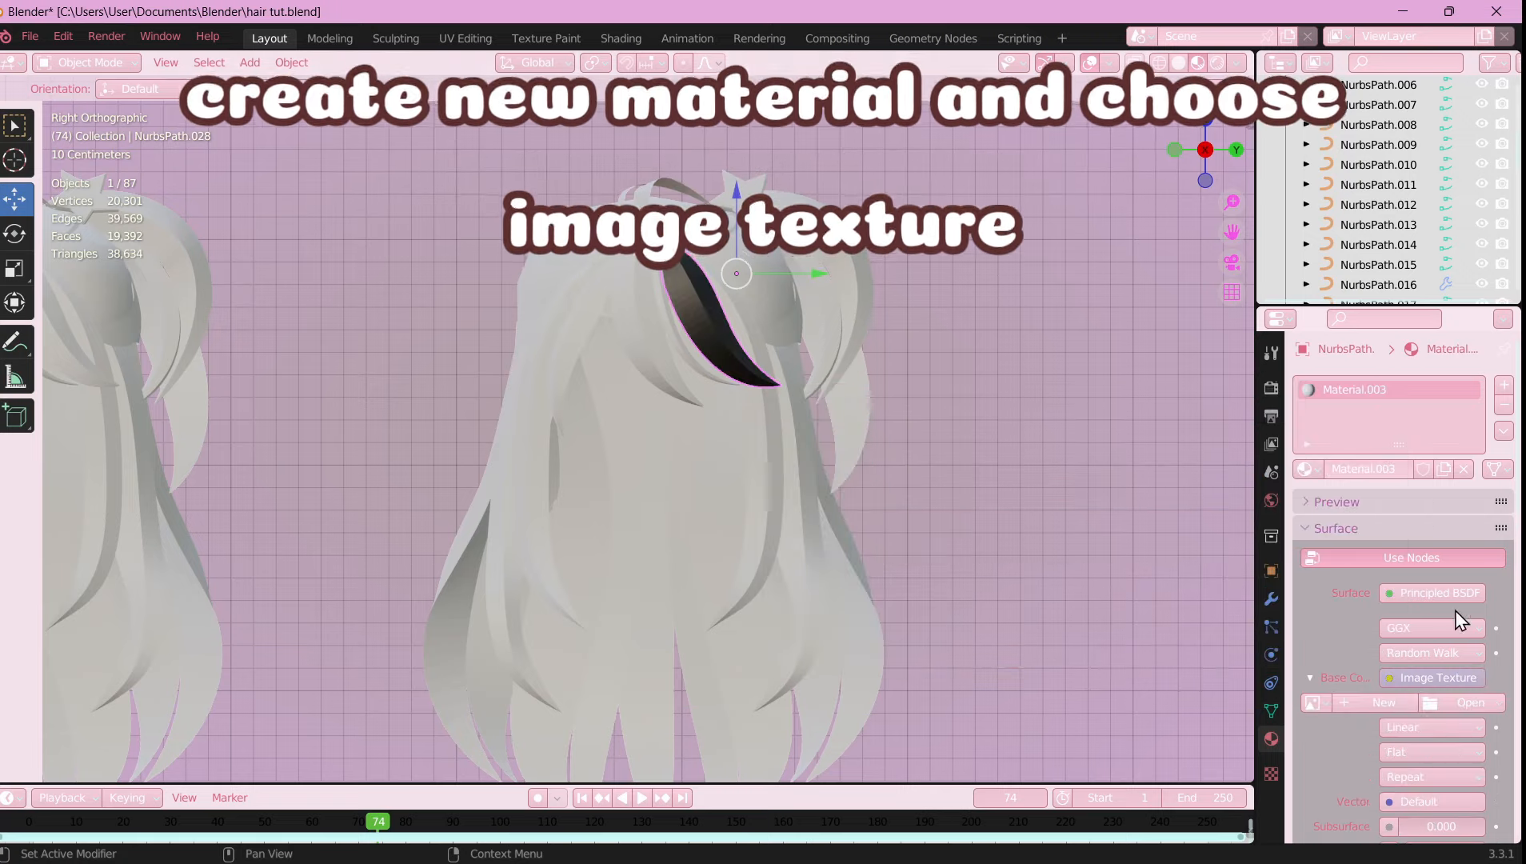
{"action": "left_click", "coordinate": [1471, 702]}
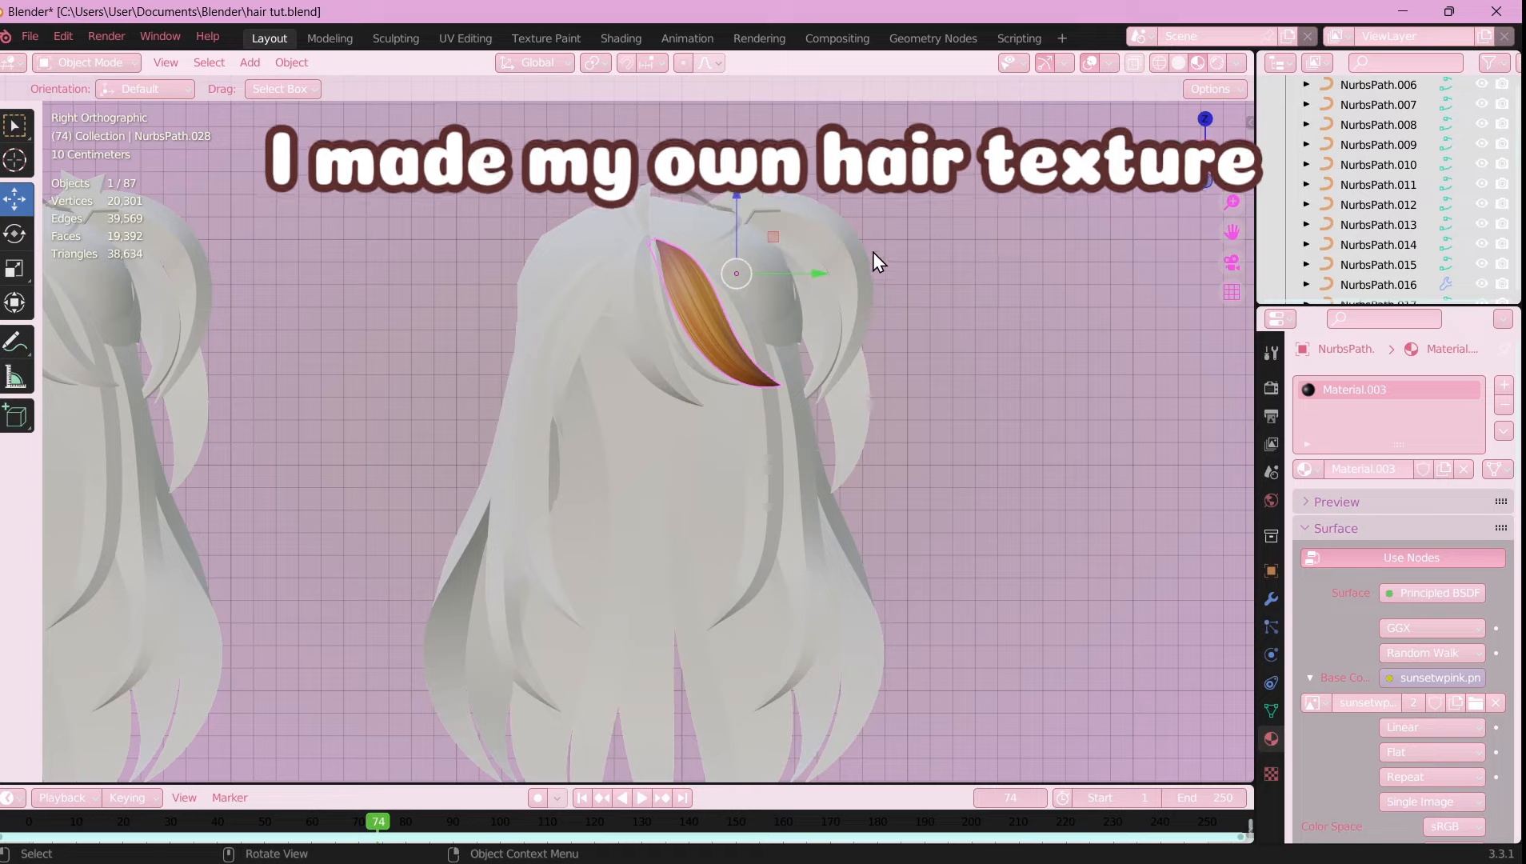
{"action": "scroll", "coordinate": [914, 240], "scroll_direction": "up", "scroll_amount": 3}
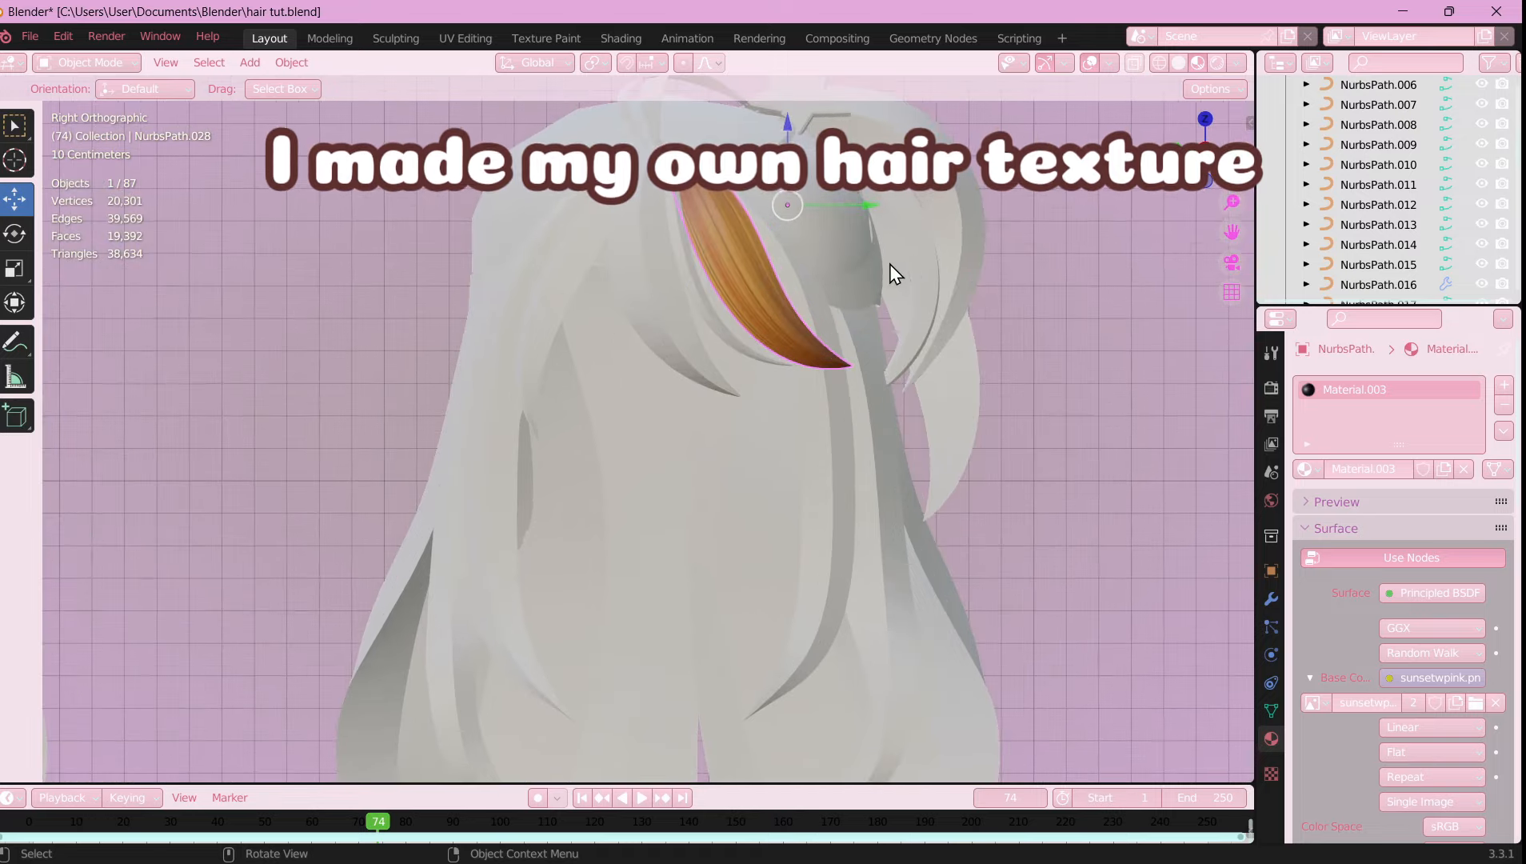
{"action": "middle_click_drag", "start_coordinate": [832, 450], "coordinate": [753, 557], "text": "shift"}
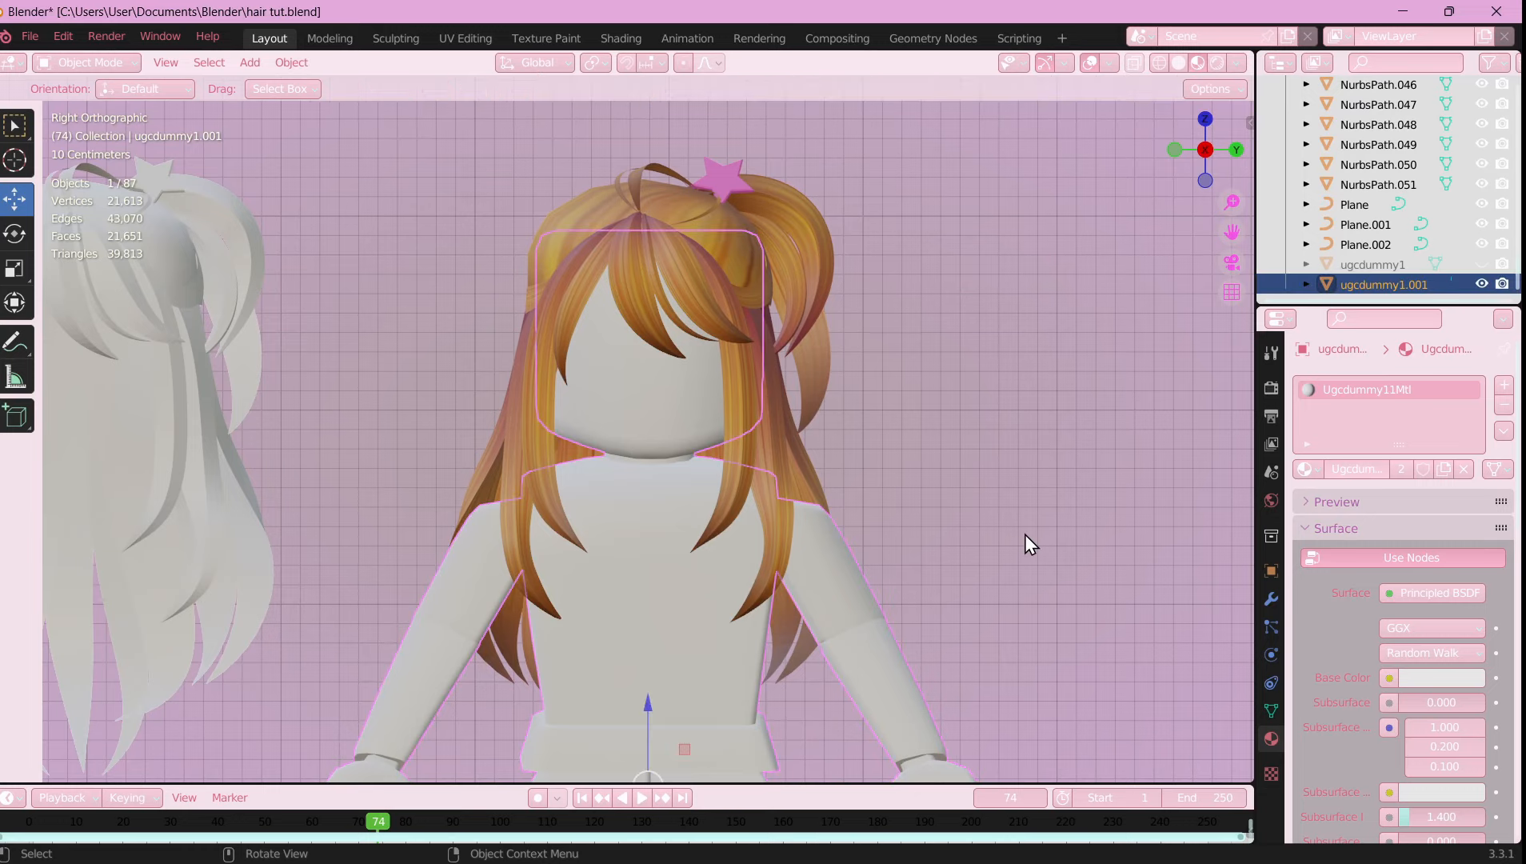
- Hide the dummy body and check the textured hair from behind and from the front
{"action": "key", "text": "h"}
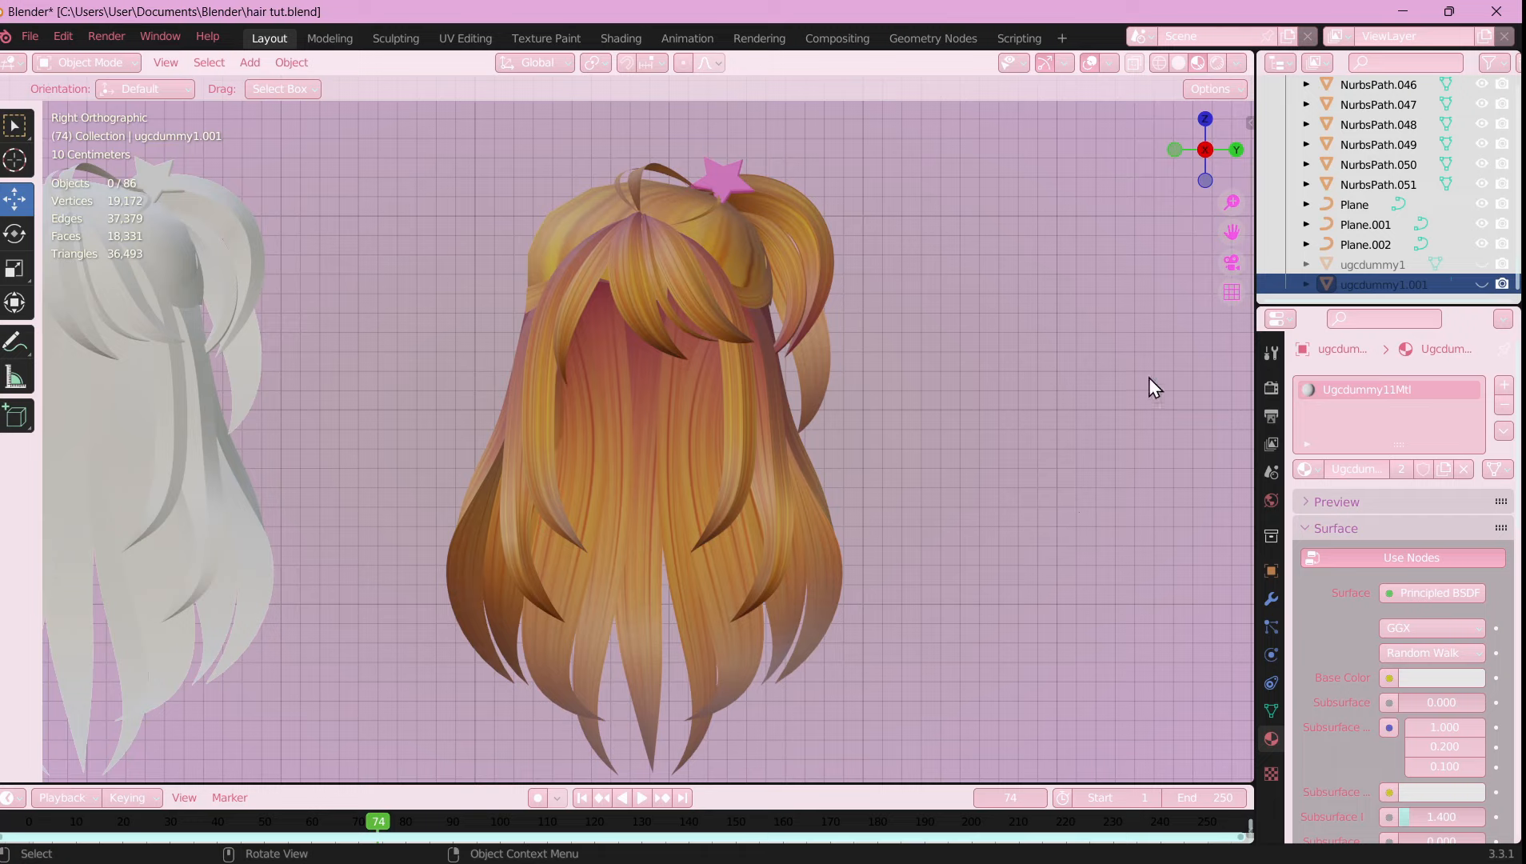
{"action": "left_click", "coordinate": [1238, 156]}
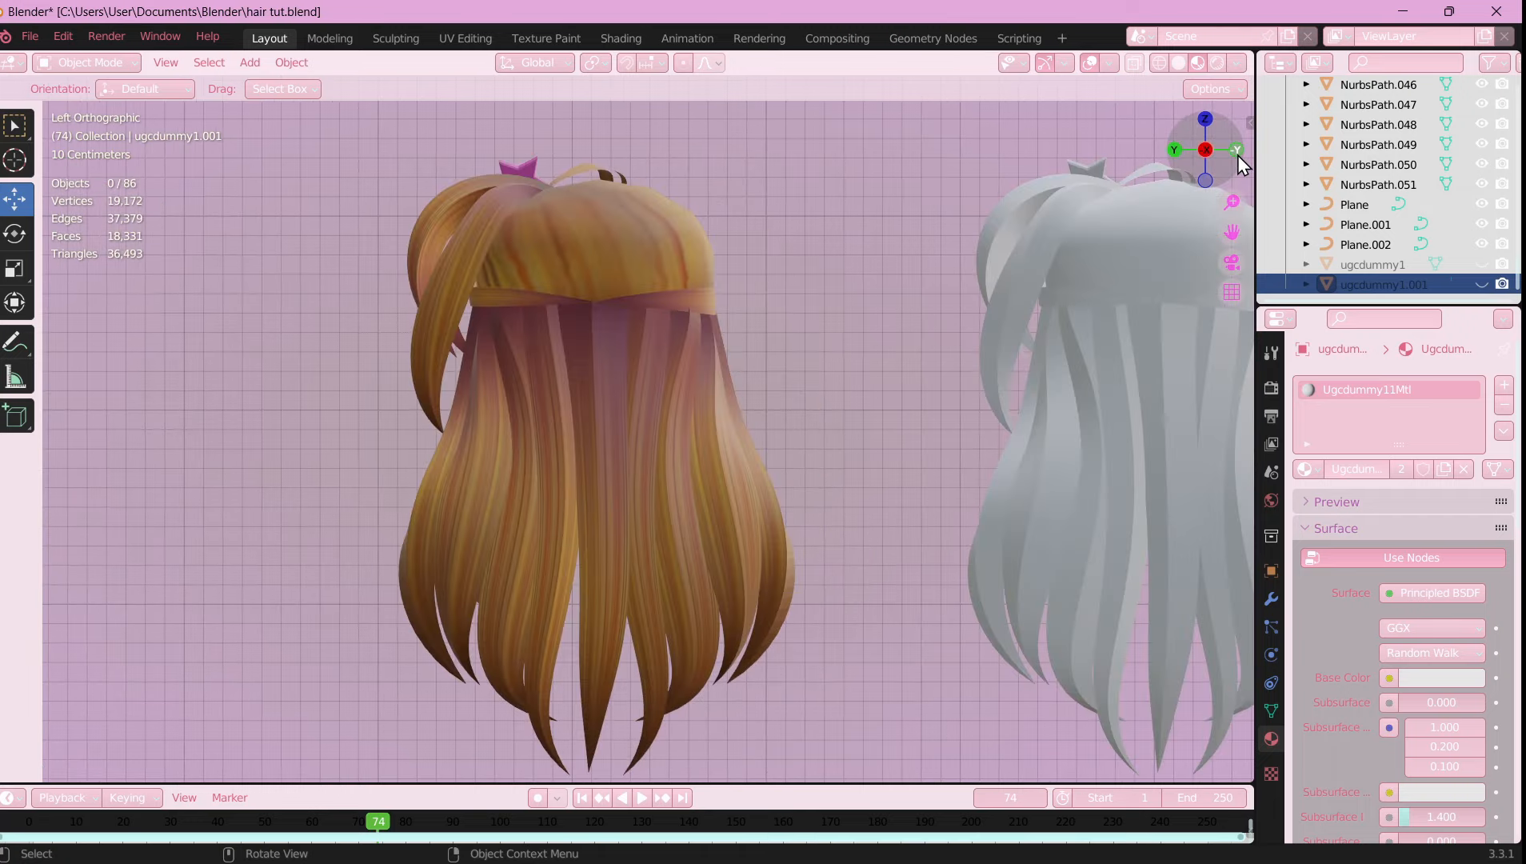
{"action": "left_click", "coordinate": [1237, 155]}
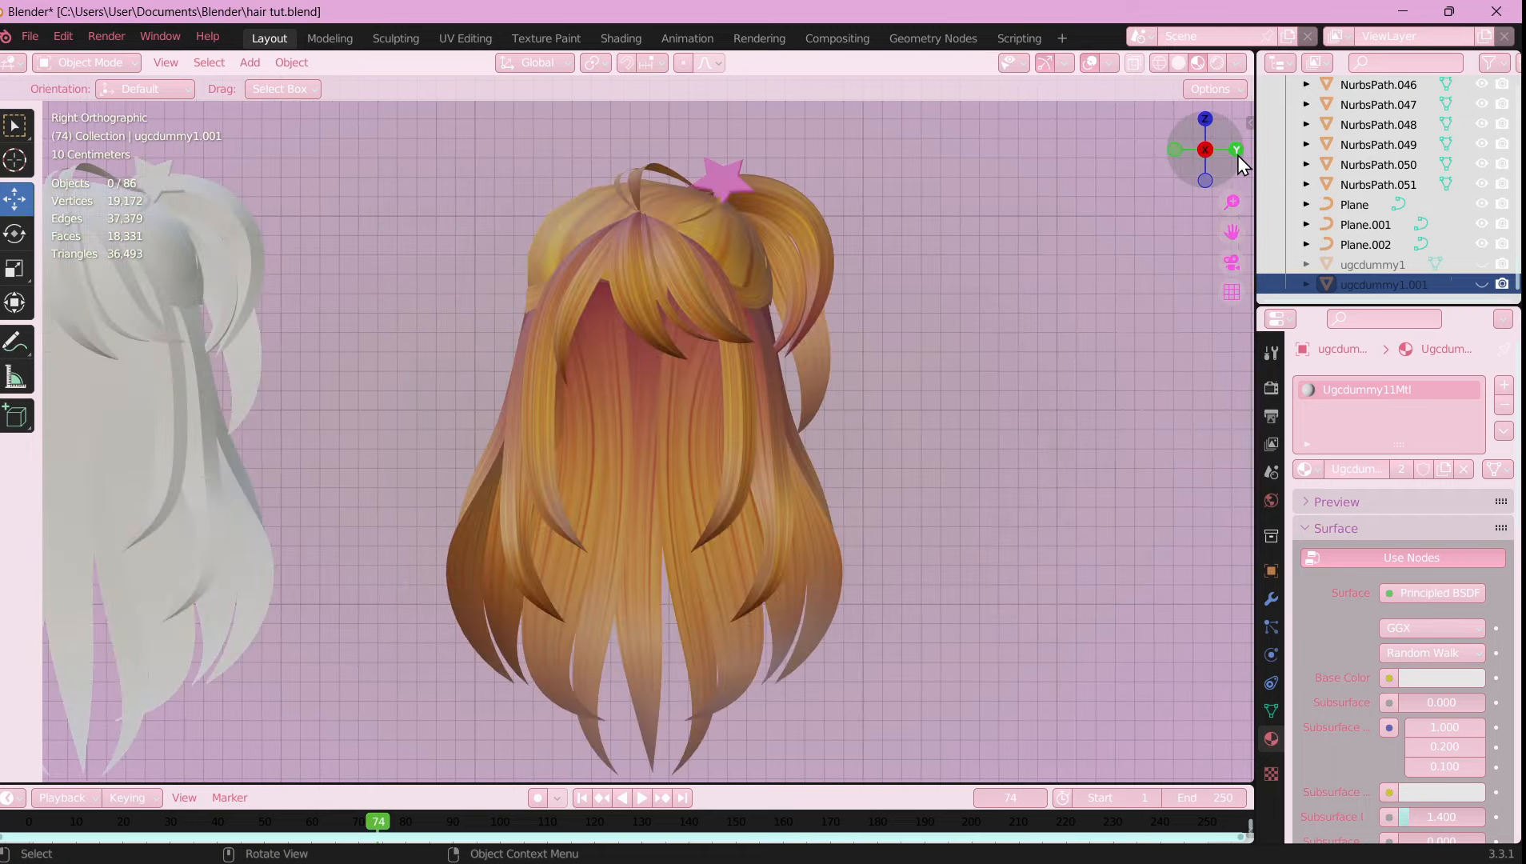
{"action": "scroll", "coordinate": [876, 298], "scroll_direction": "up", "scroll_amount": 5}
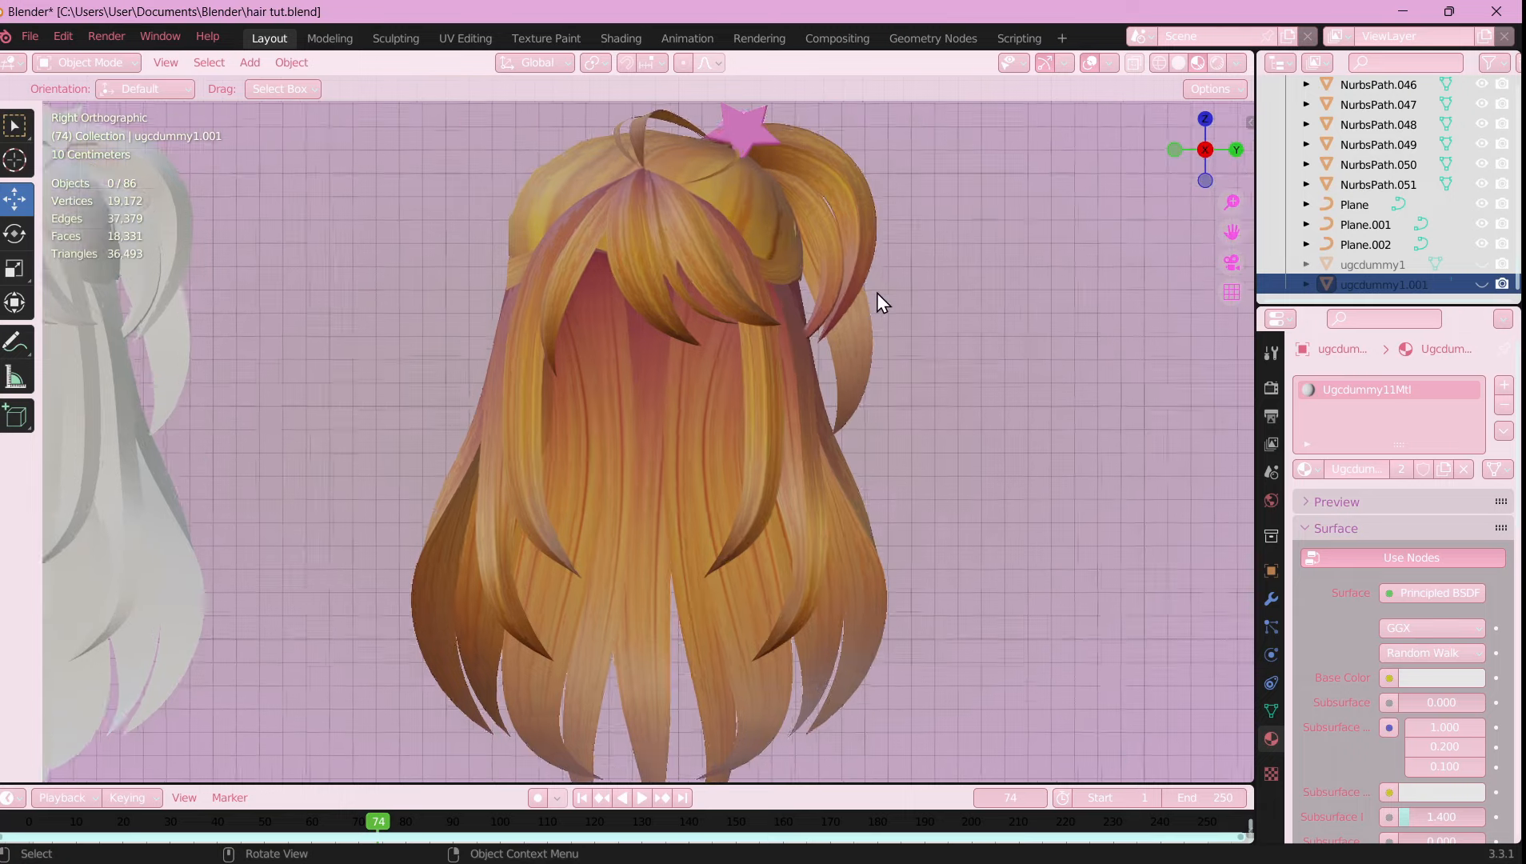